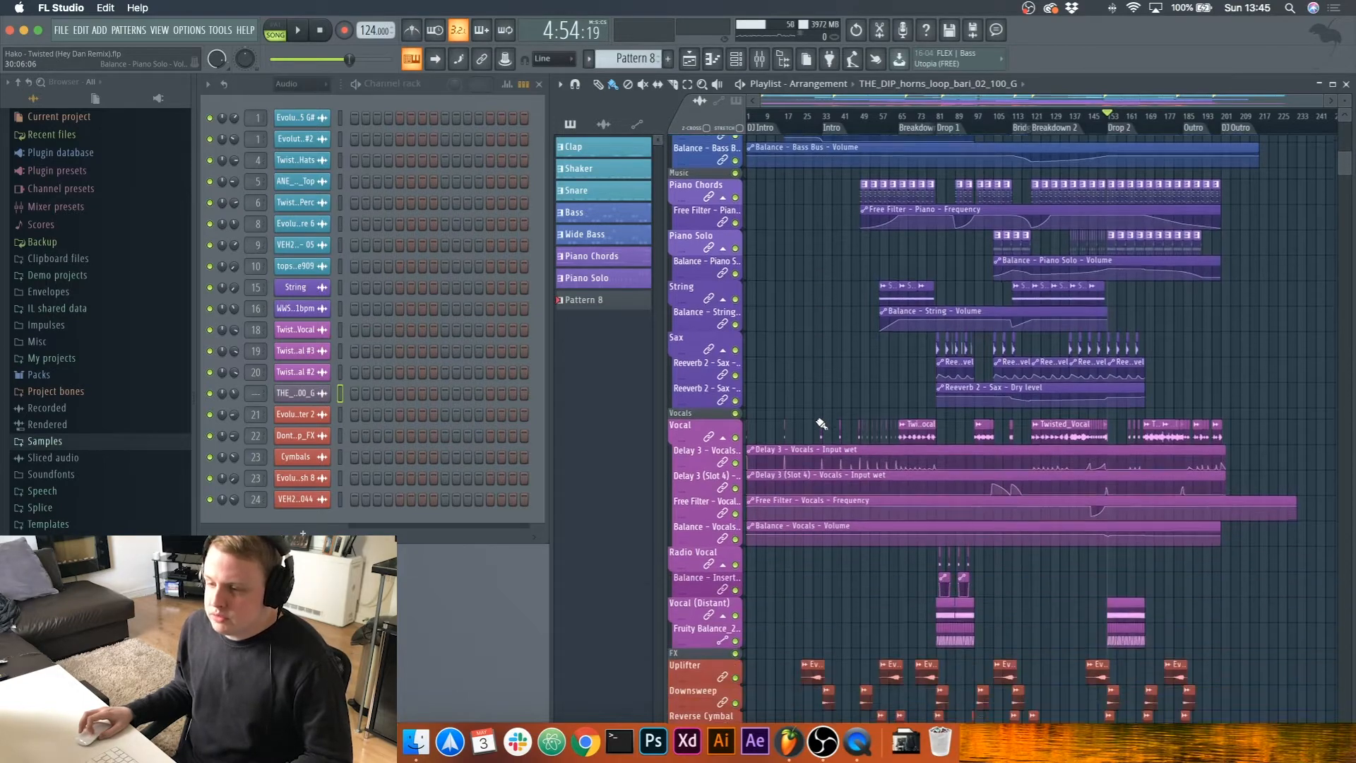
# Step: Look over the arrangement's vocal and FX tracks and the drum tracks around Drop 1
pyautogui.scroll(-4, 784, 422)
pyautogui.scroll(-4, 785, 422)
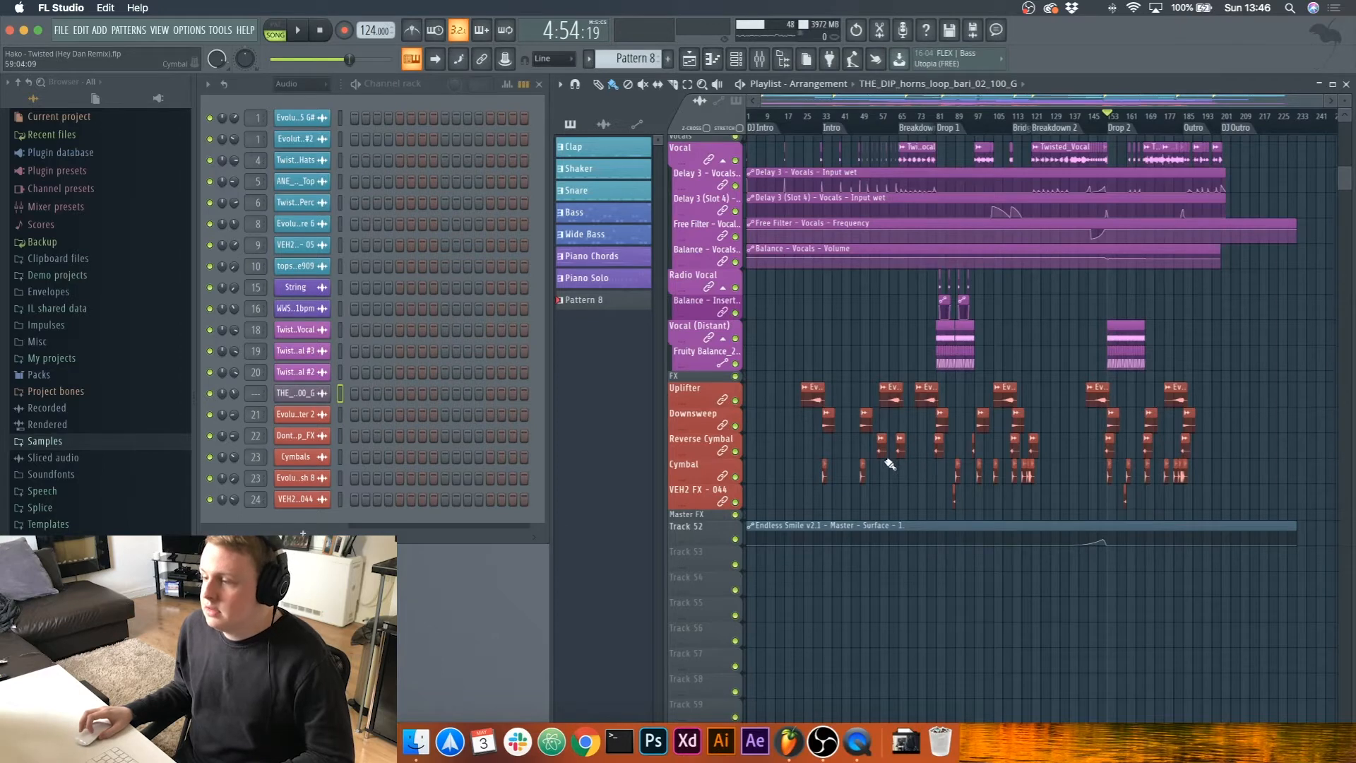
pyautogui.scroll(6, 890, 464)
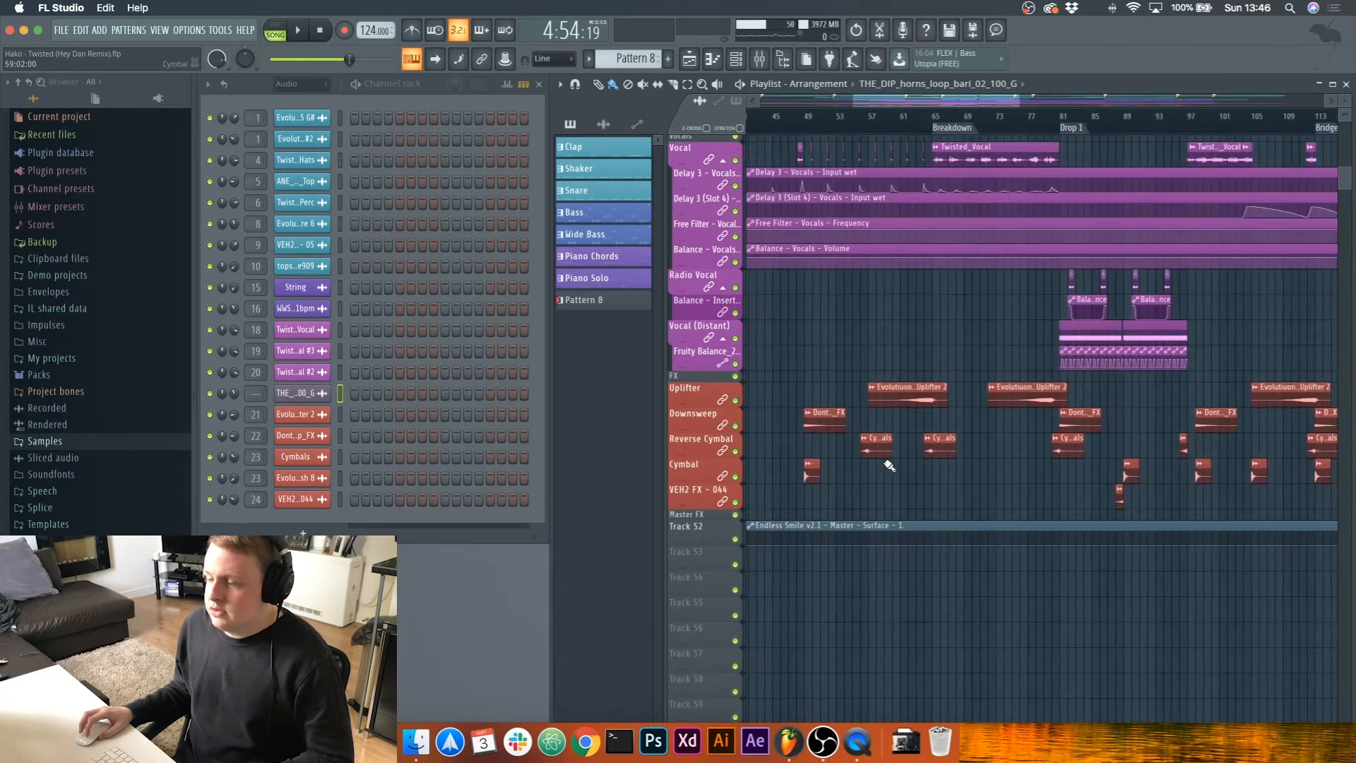
pyautogui.scroll(2, 889, 464)
pyautogui.hscroll(5, 884, 462)
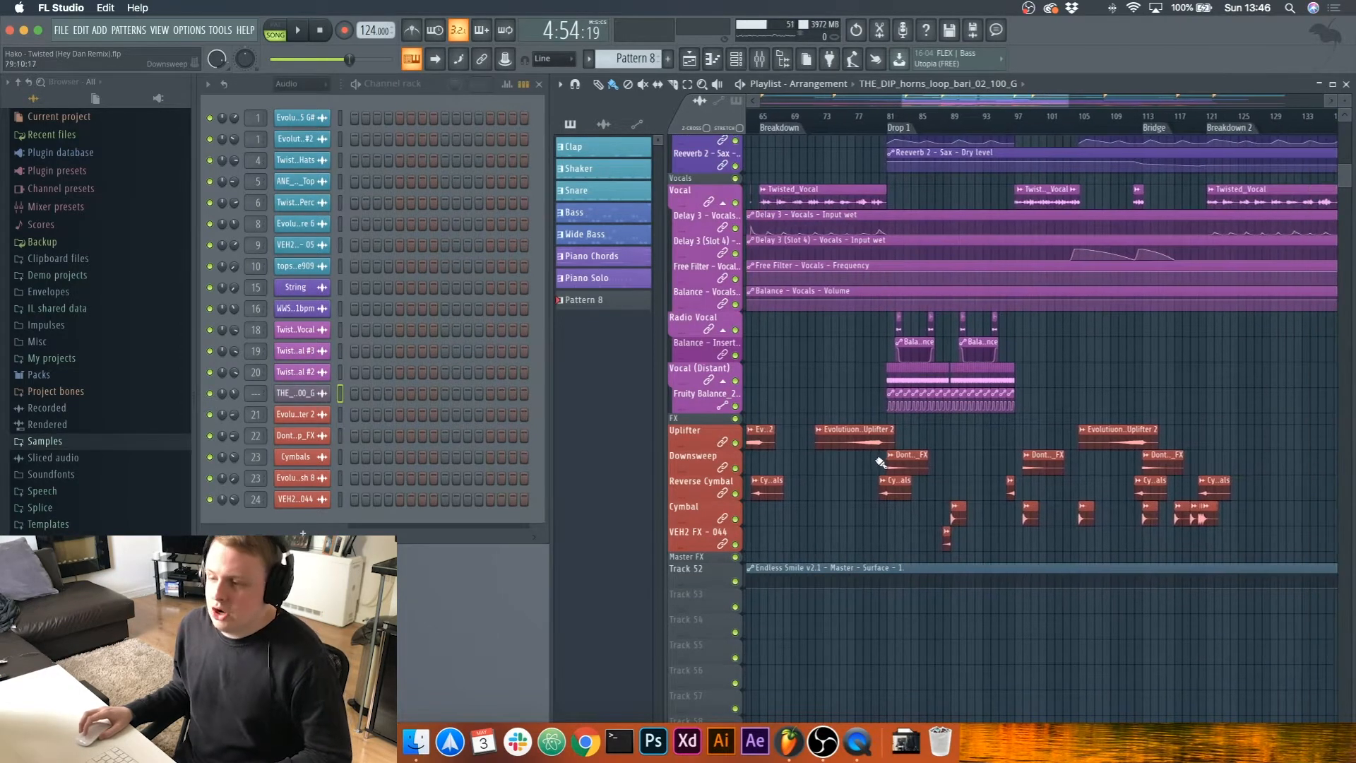
pyautogui.scroll(10, 878, 462)
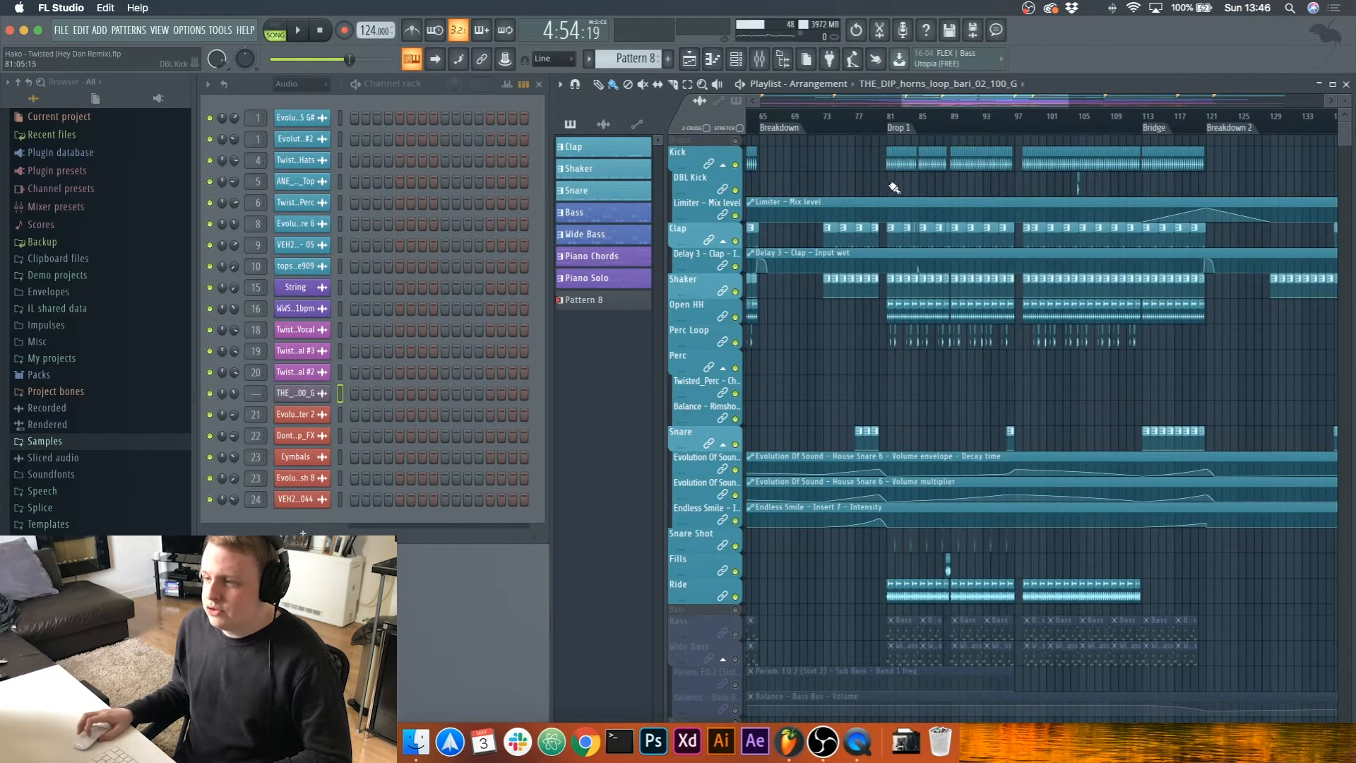
pyautogui.scroll(3, 894, 187)
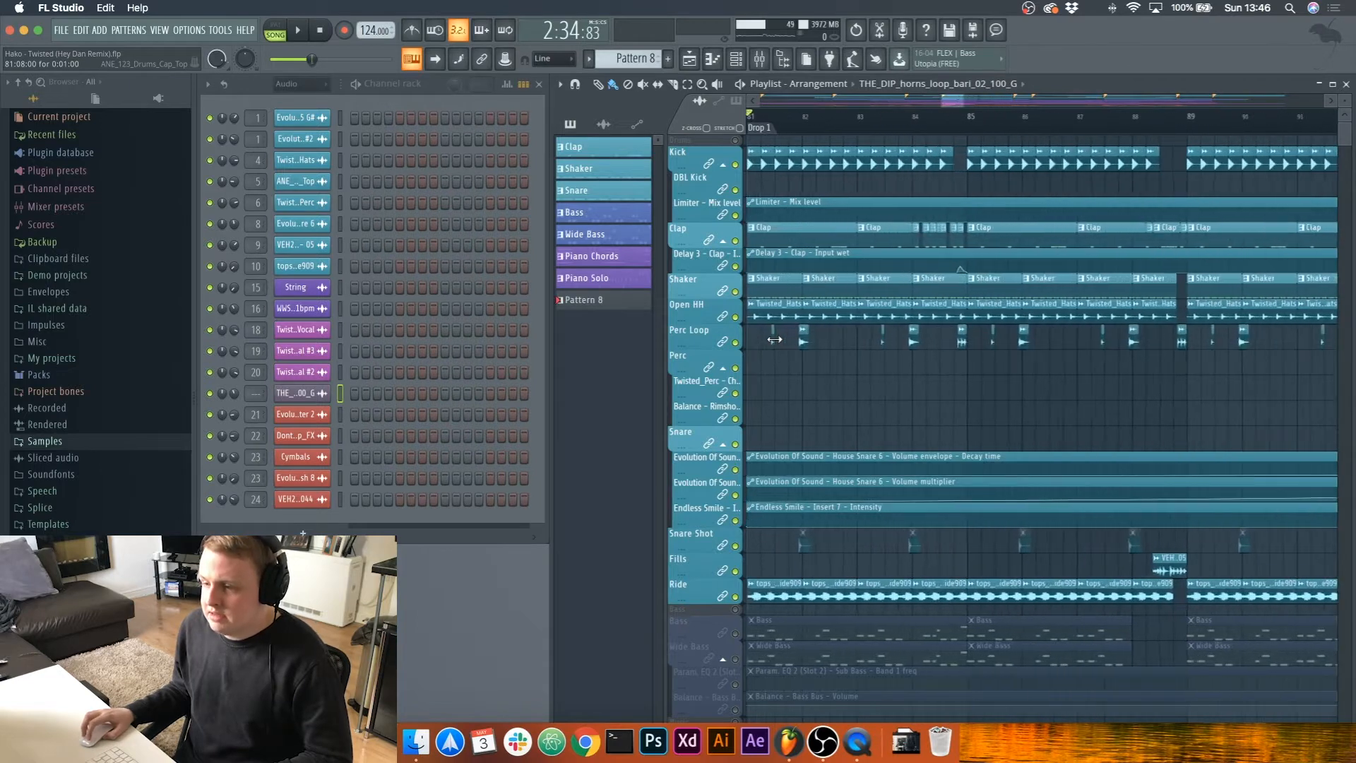
# Step: Place the full ANE_123_Drums_Cap_Top loop at bar 78 on the Perc Loop track and audition it soloed
pyautogui.scroll(4, 1023, 336)
pyautogui.click(1021, 336)
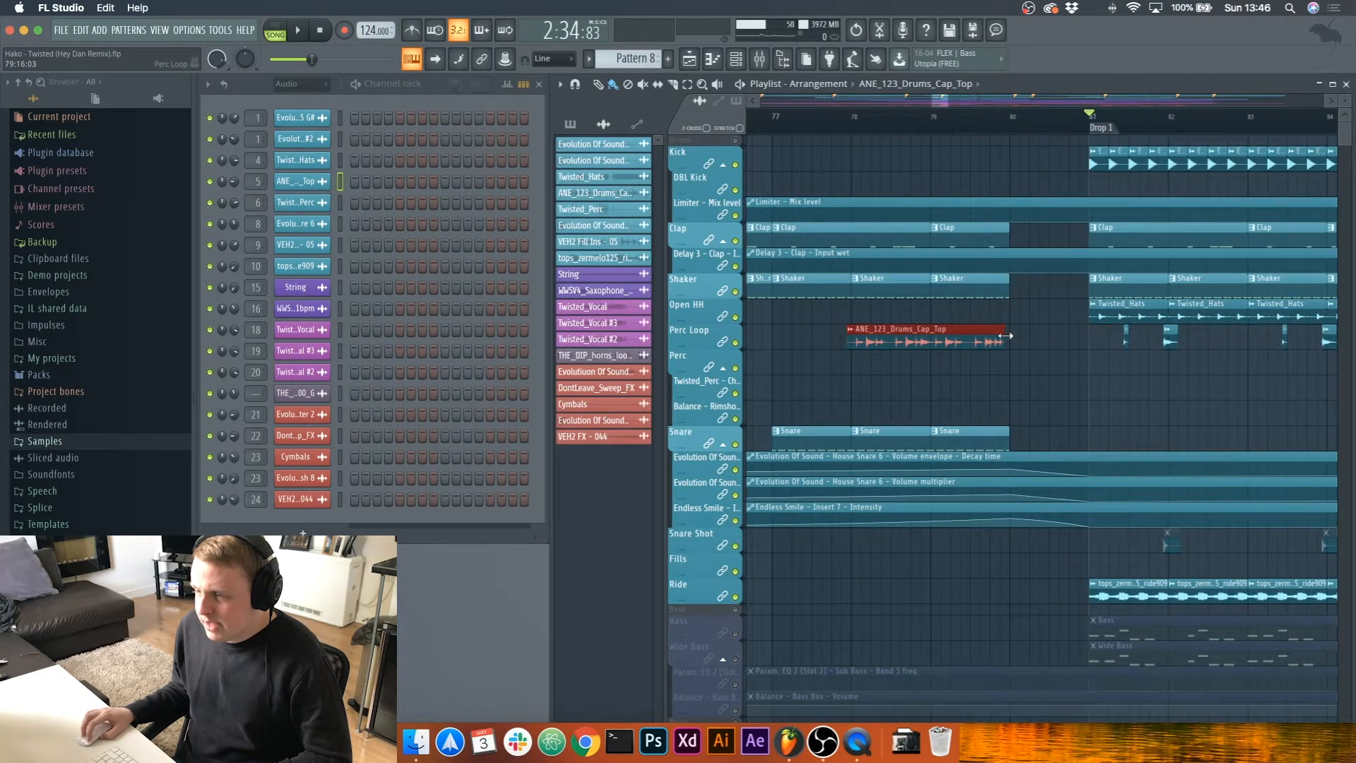
pyautogui.scroll(3, 896, 326)
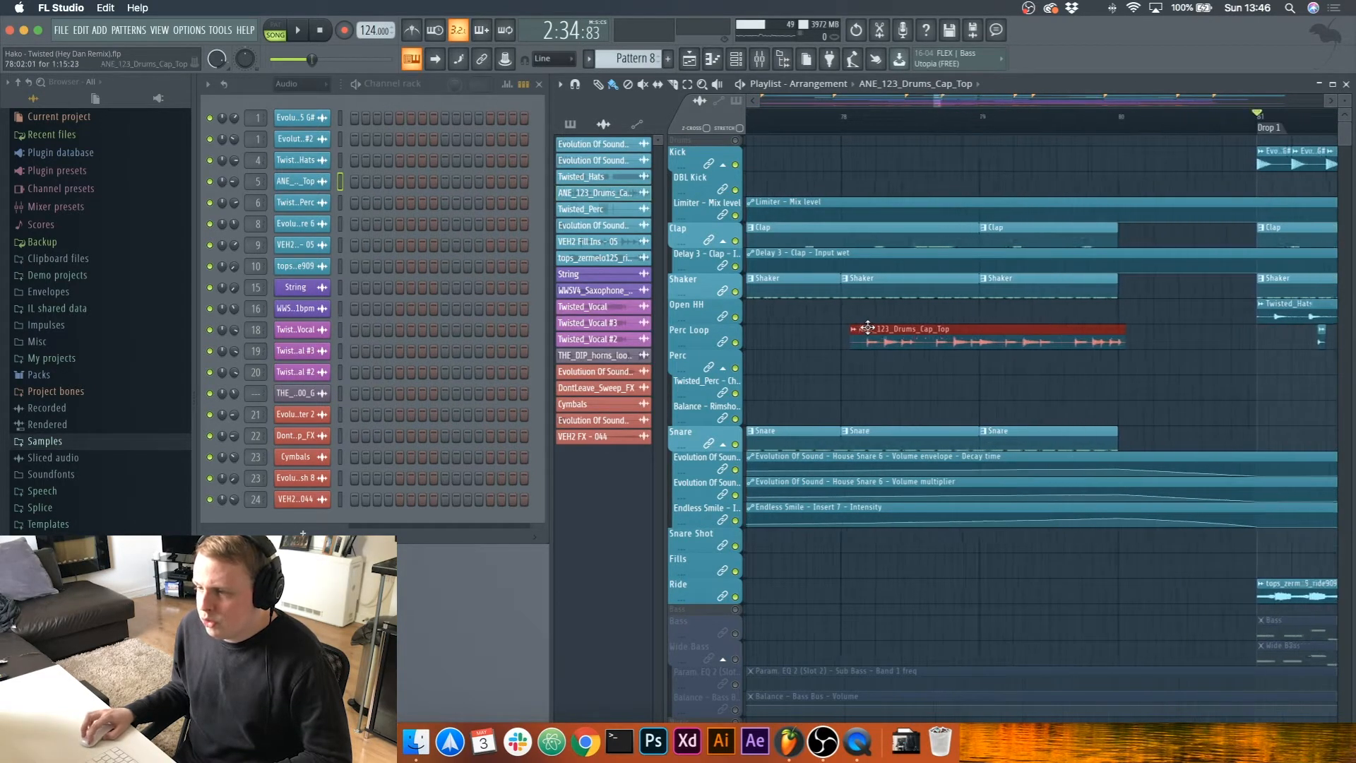
pyautogui.keyDown('ctrl'); pyautogui.click(736, 342); pyautogui.keyUp('ctrl')
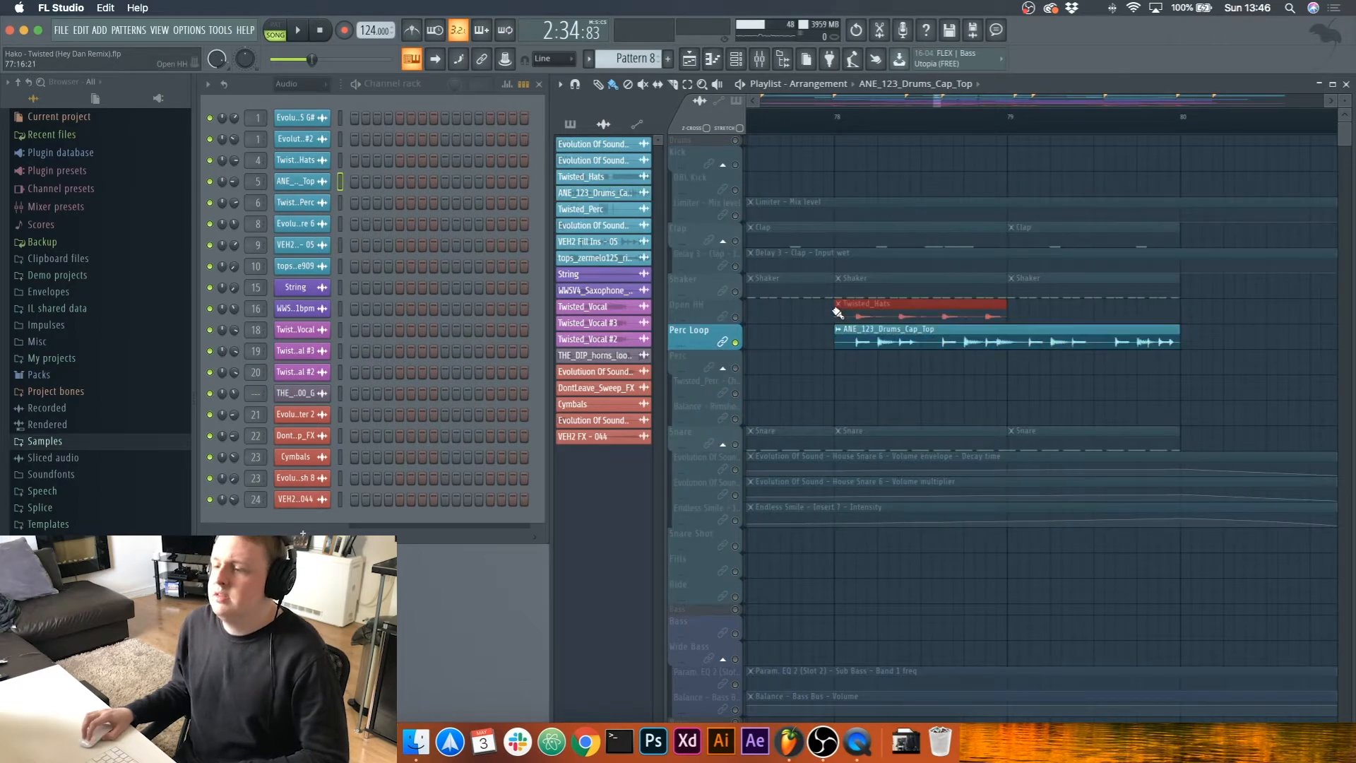
pyautogui.click(841, 122)
pyautogui.press('space')
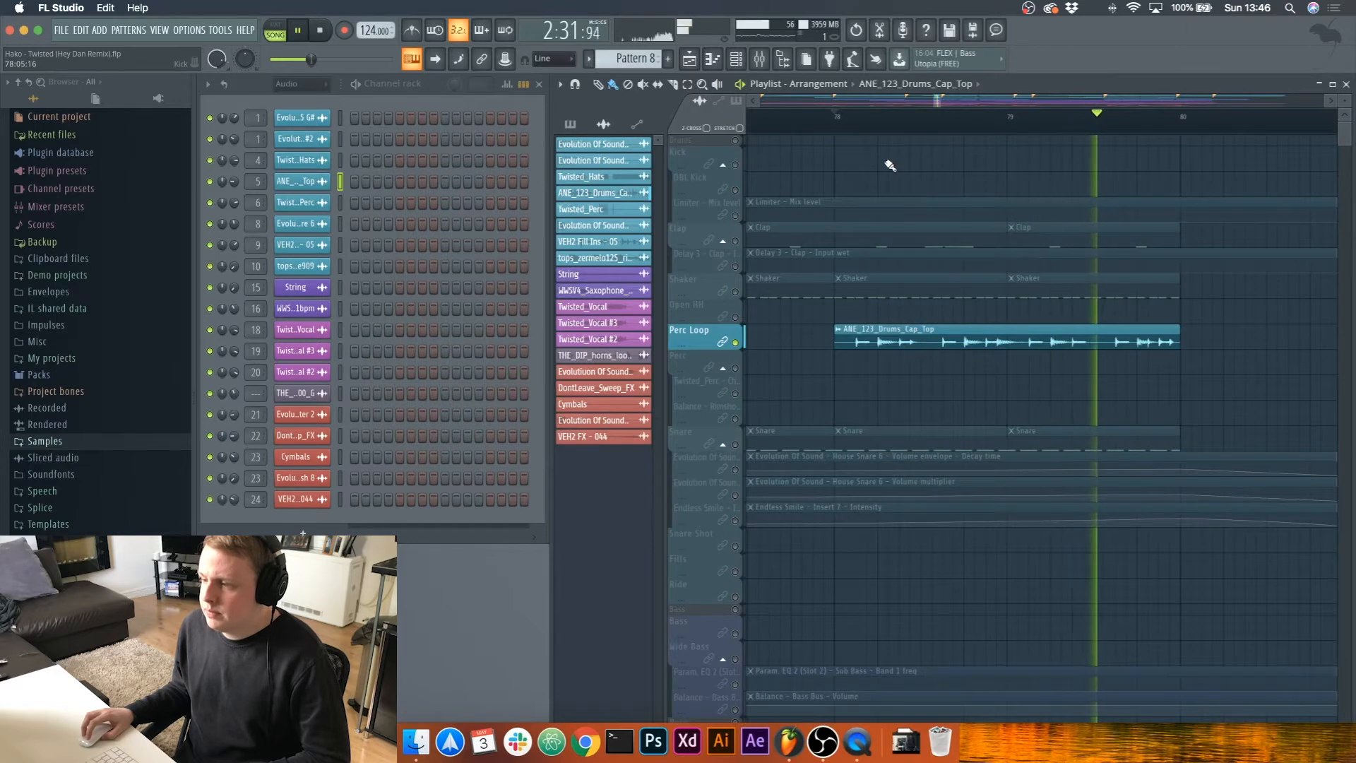
pyautogui.press('space')
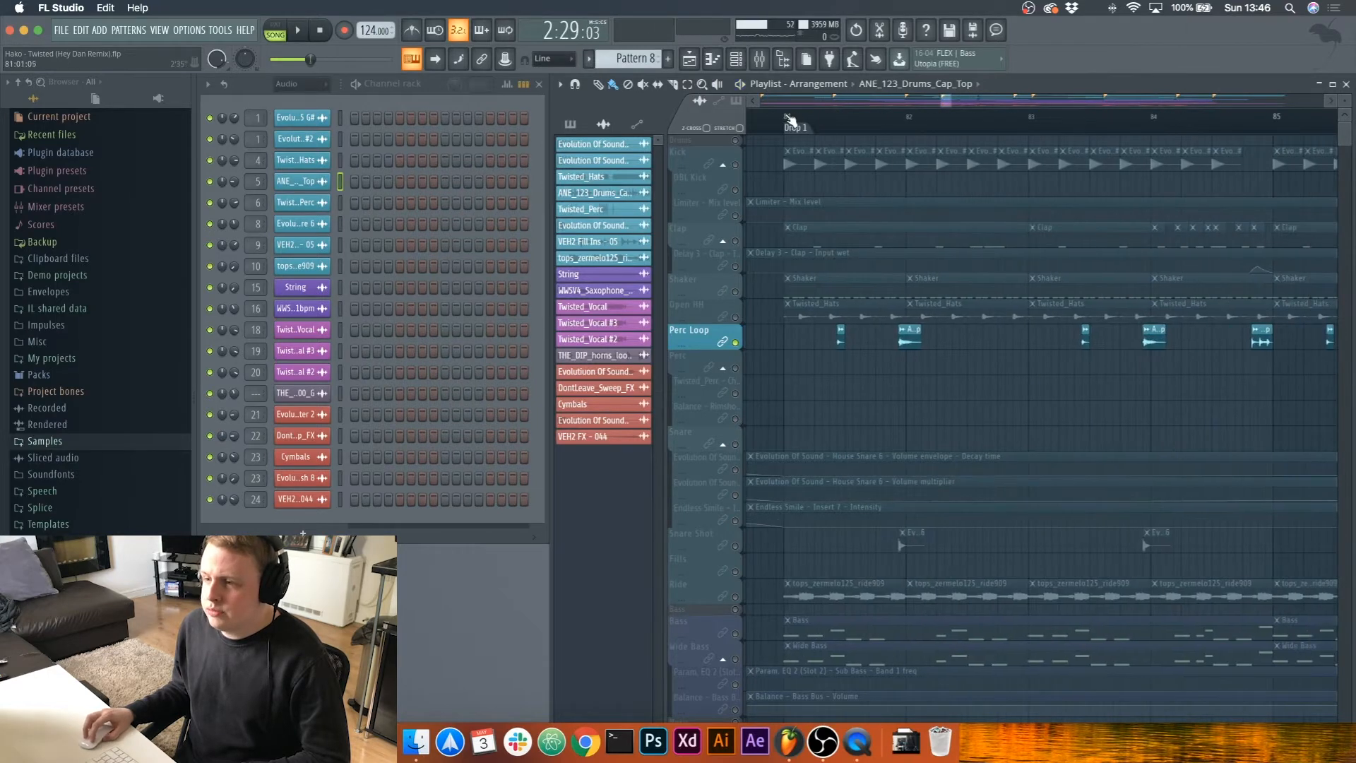
# Step: Play the soloed chopped percussion hits from the start of Drop 1, and unsolo the Perc Loop track
pyautogui.press('space')
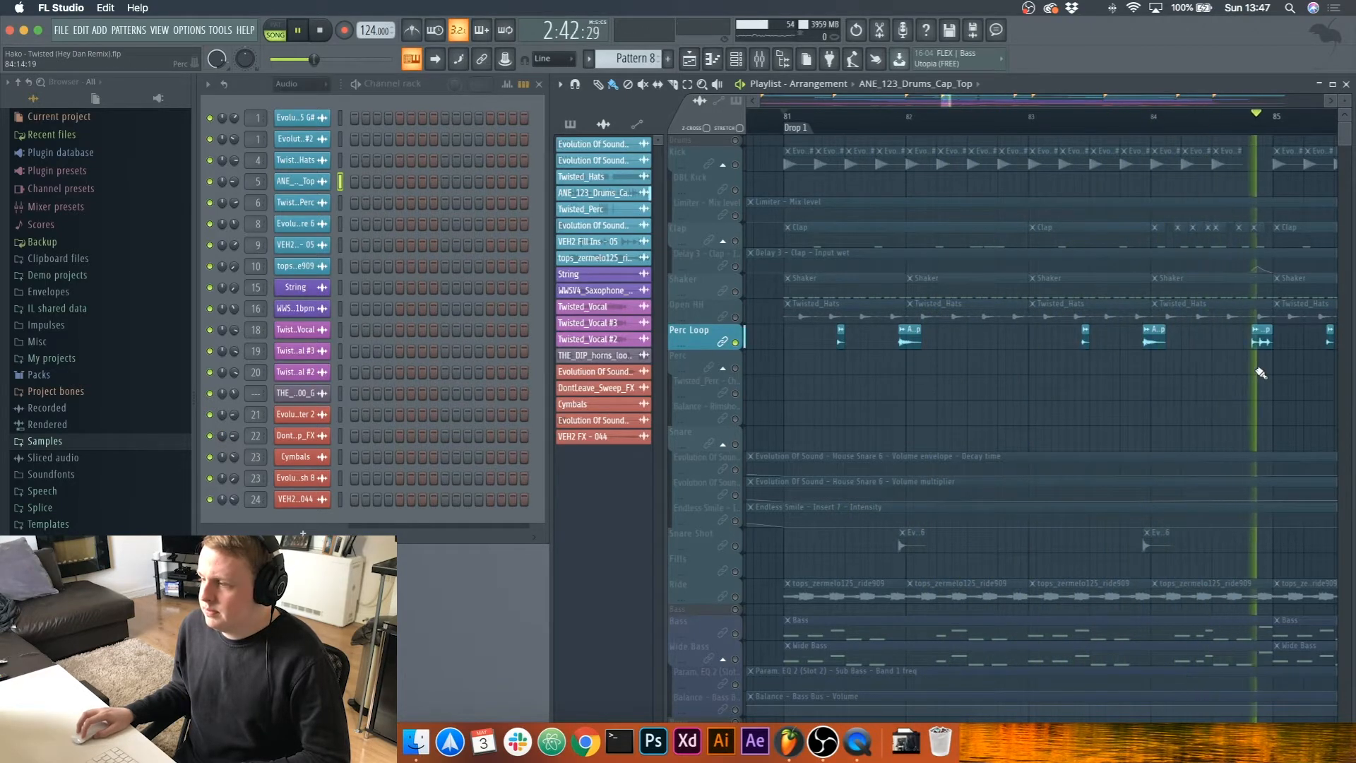
pyautogui.press('space')
pyautogui.scroll(-3, 801, 339)
pyautogui.keyDown('ctrl'); pyautogui.click(735, 342); pyautogui.keyUp('ctrl')
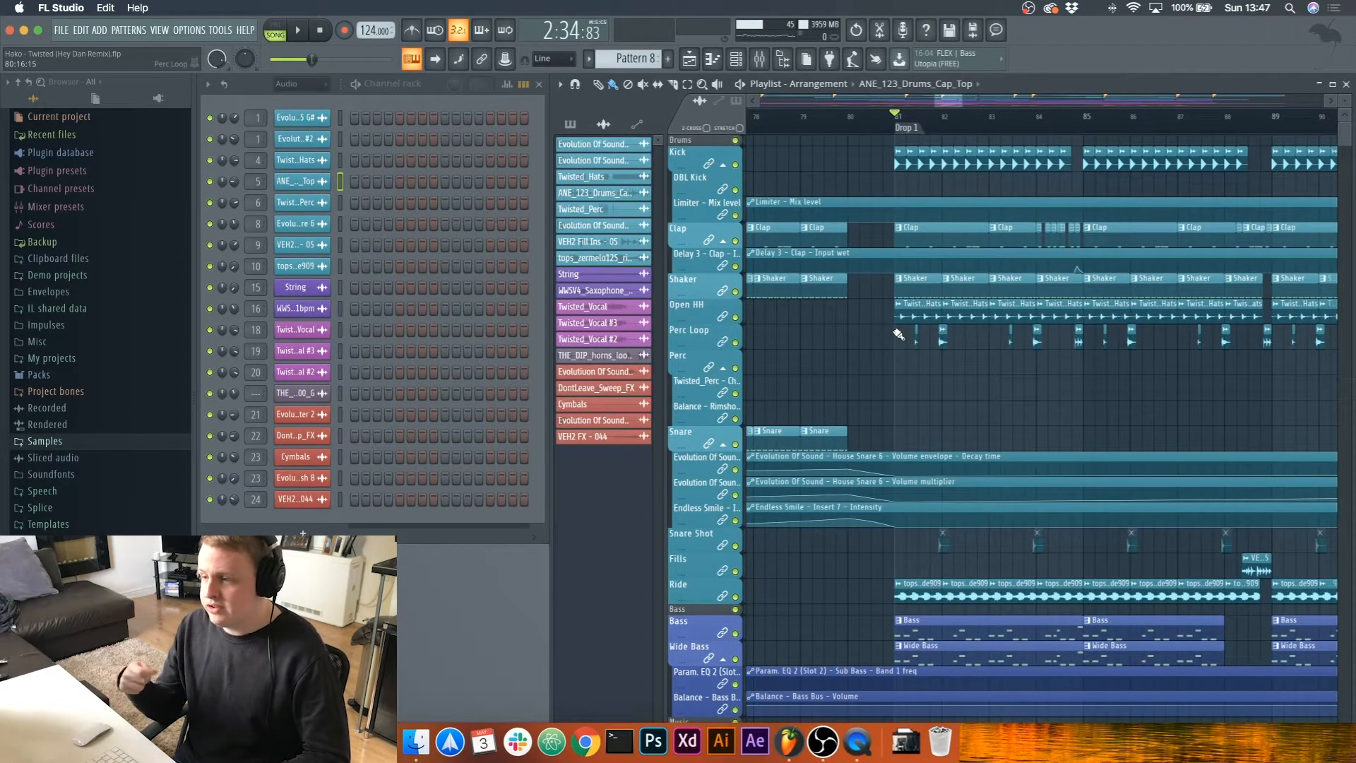
# Step: Pick the Shaker pattern from Drop 1 and audition it on its own in pattern mode
pyautogui.scroll(3, 843, 484)
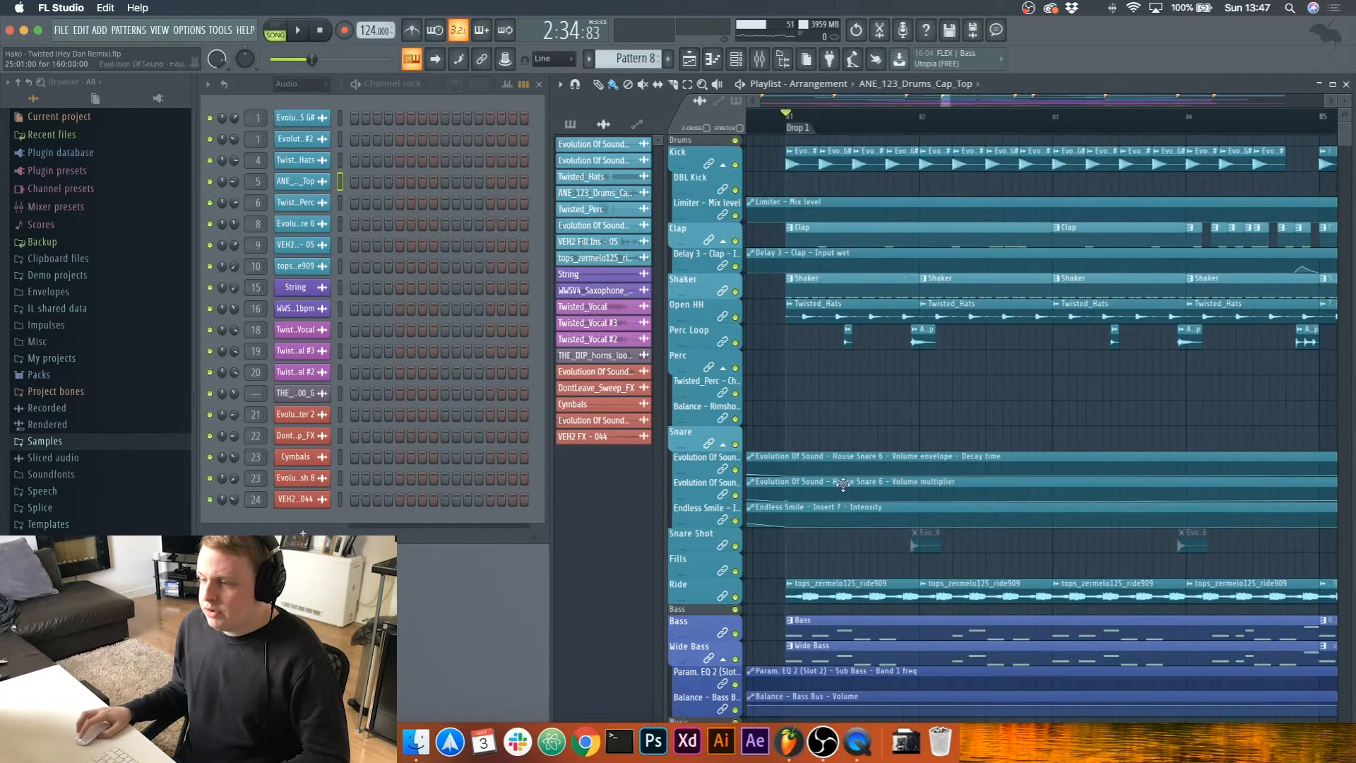
pyautogui.click(813, 289)
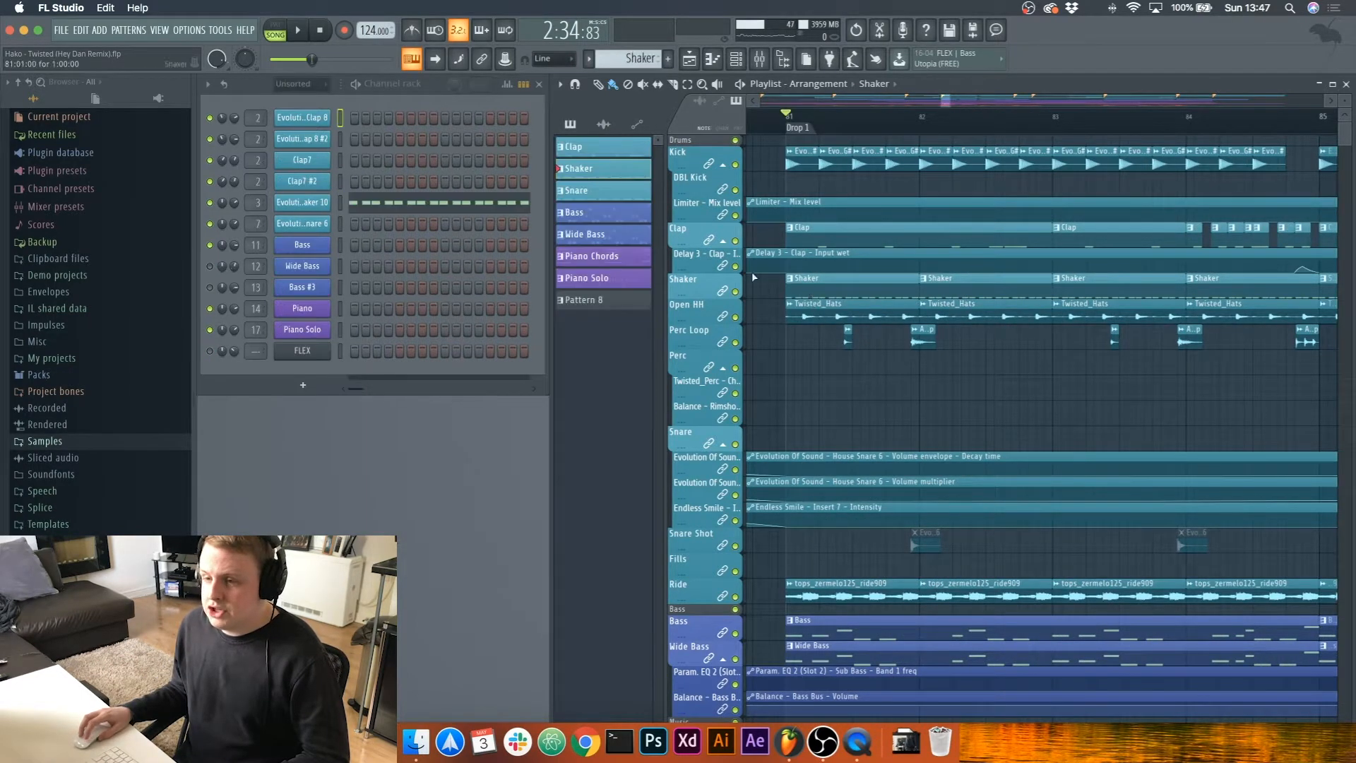
pyautogui.press('l')
pyautogui.click(301, 34)
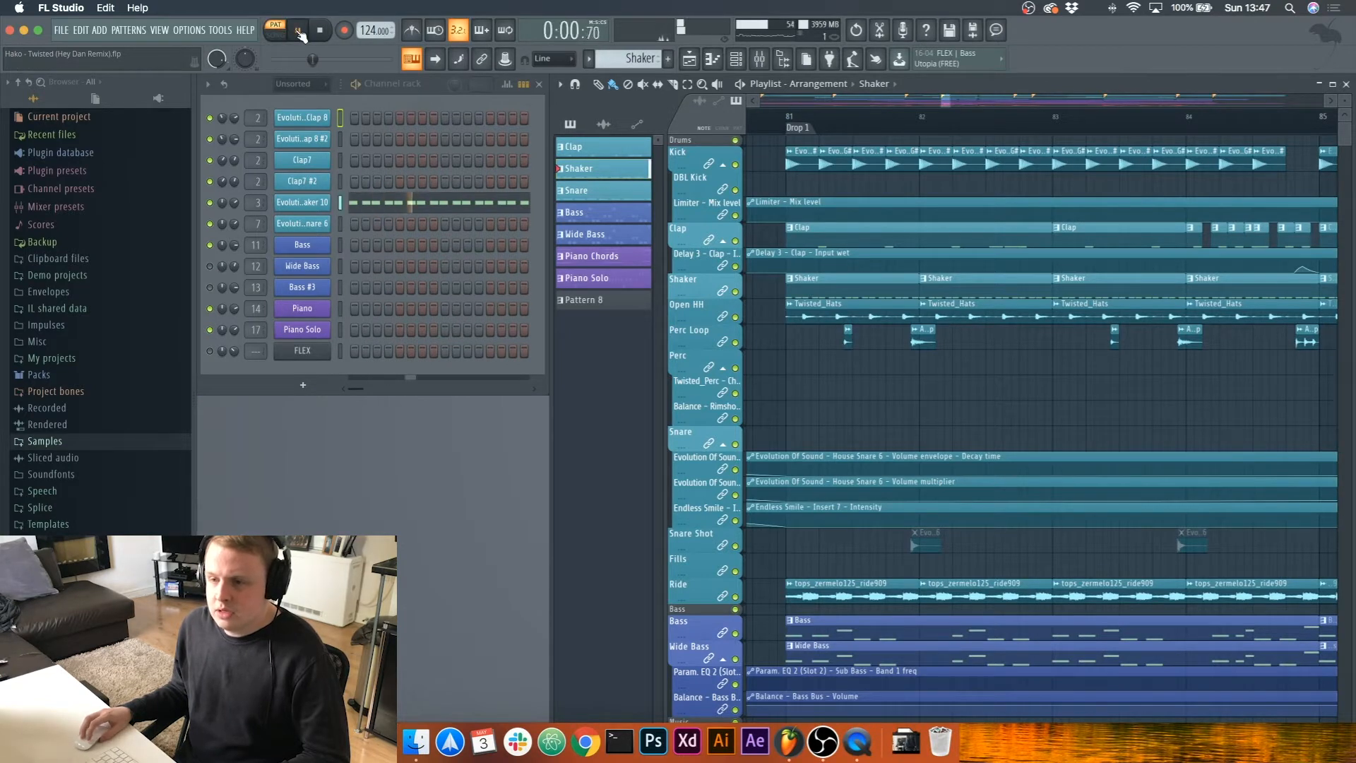
pyautogui.press('space')
# Step: Pick the Clap pattern, check the sampler settings of its reversed Clap 8 #2 channel, and audition the pattern
pyautogui.click(808, 230)
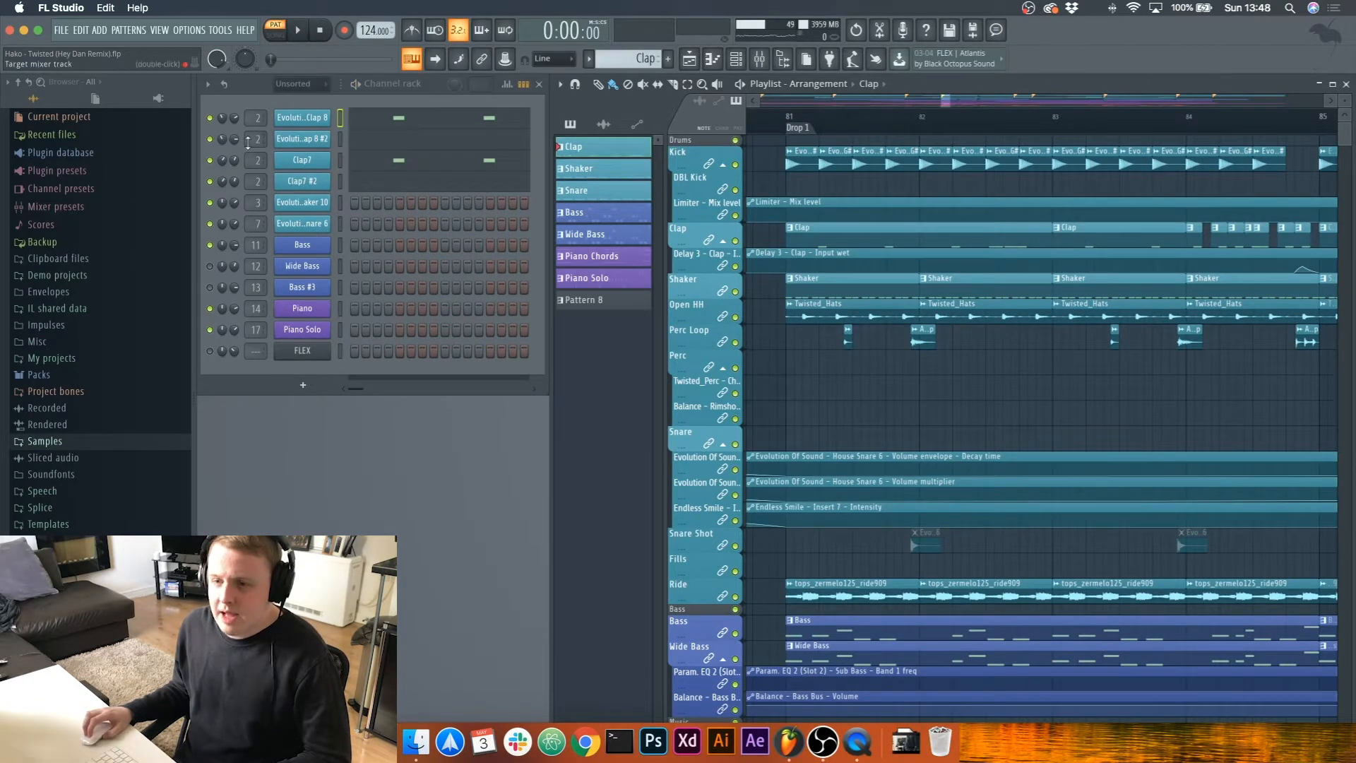
pyautogui.click(326, 144)
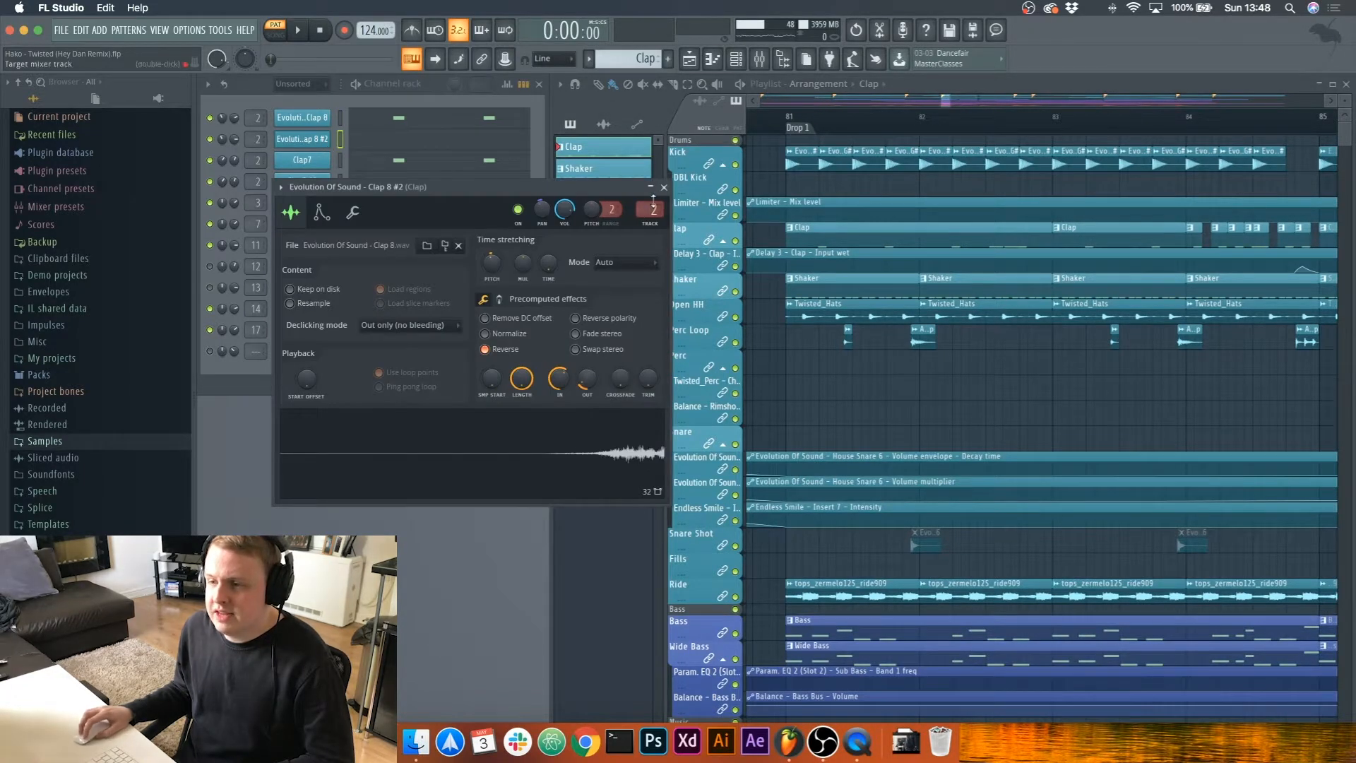
pyautogui.press('Escape')
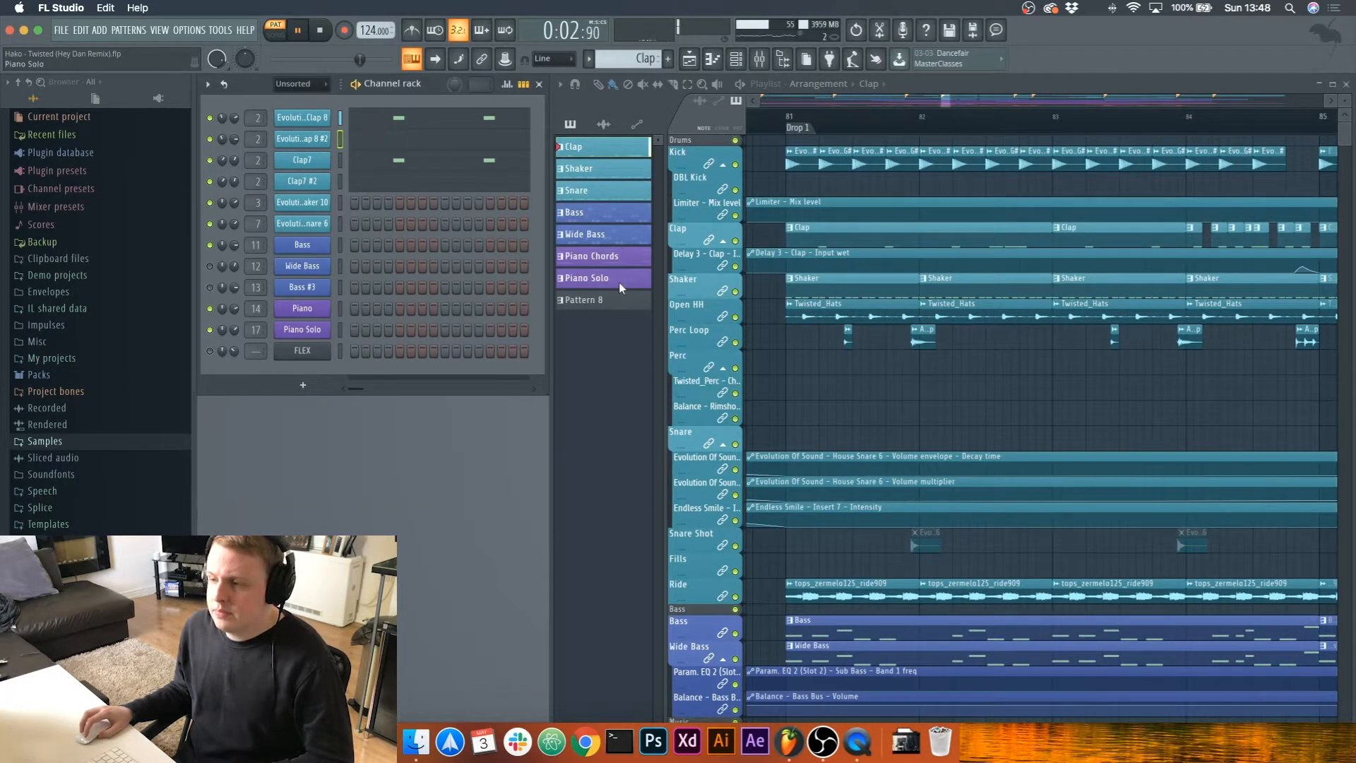
pyautogui.press('space')
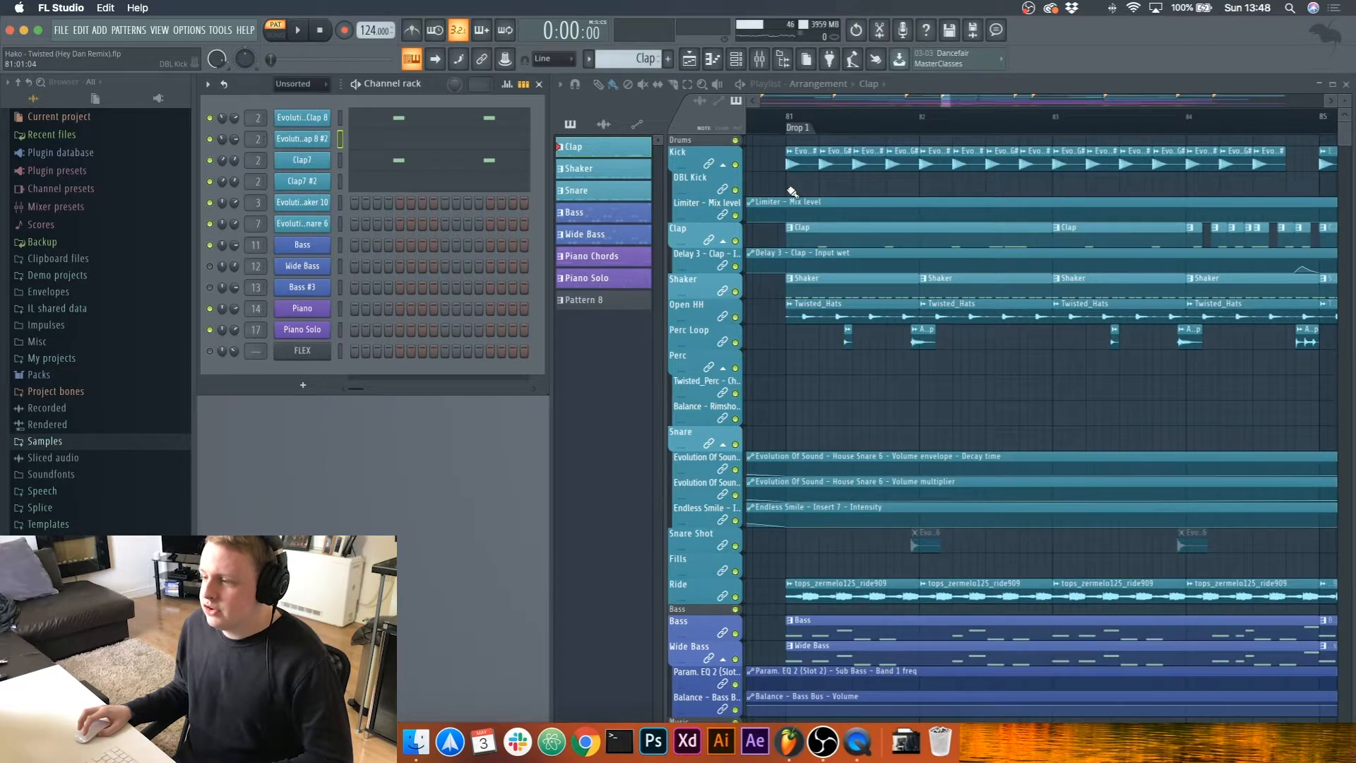
# Step: Check the Twisted_Hats clip's sample settings and audition the Open HH track soloed from the start of Drop 1
pyautogui.click(828, 315)
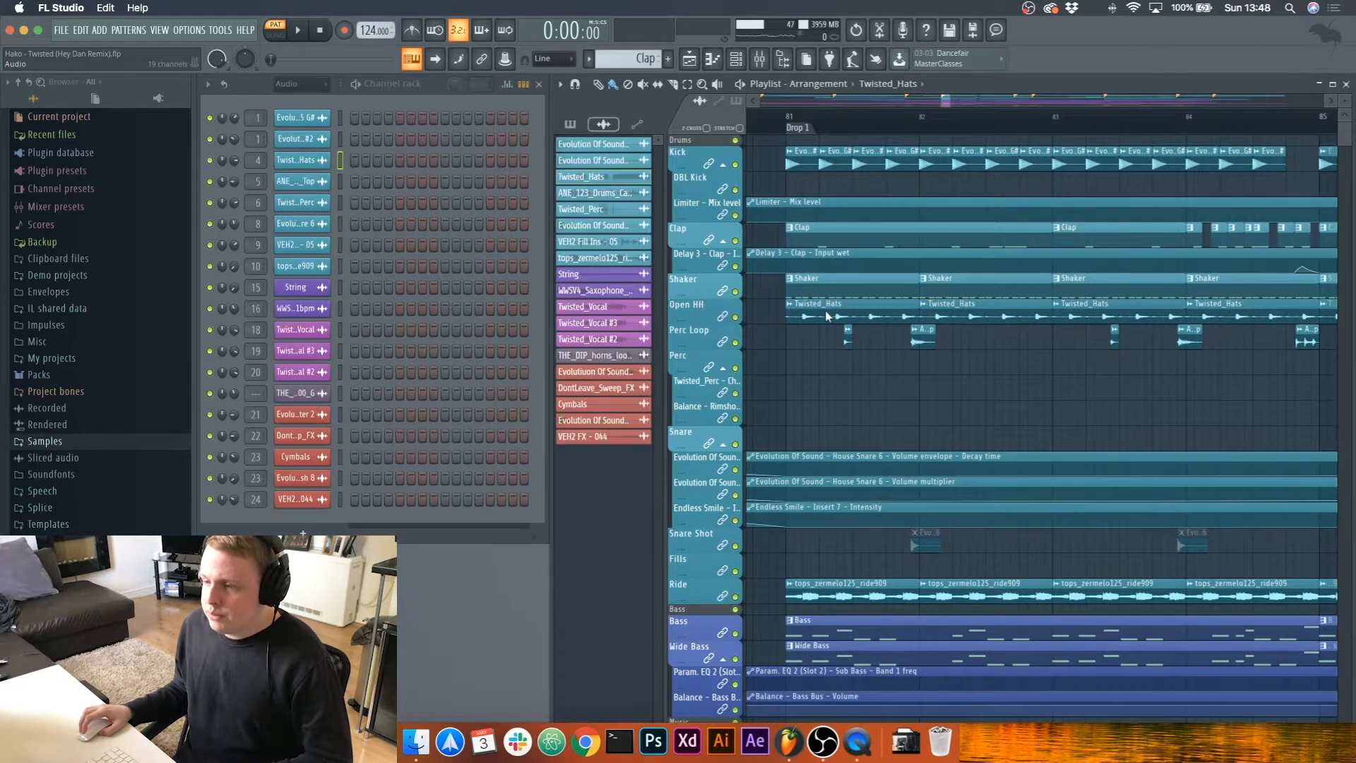
pyautogui.click(315, 161)
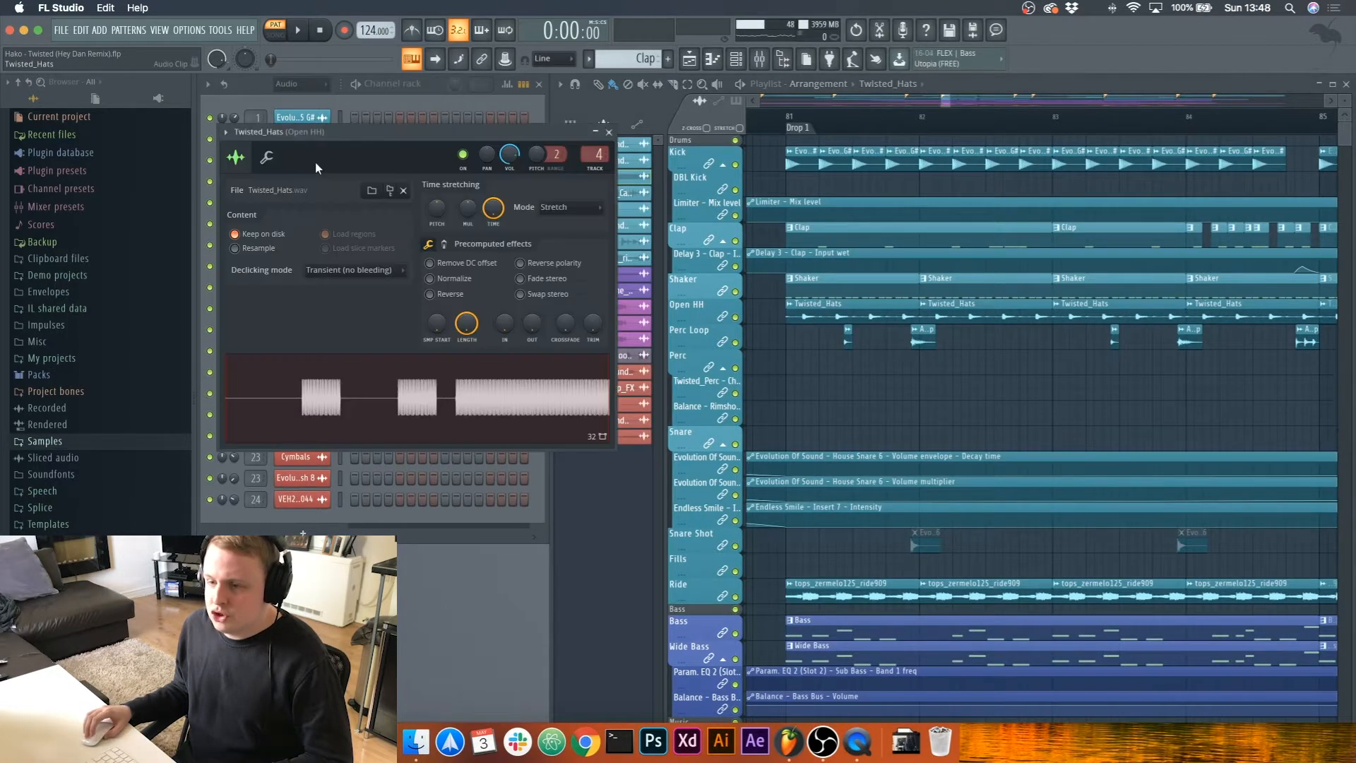
pyautogui.keyDown('ctrl'); pyautogui.click(717, 307); pyautogui.keyUp('ctrl')
pyautogui.click(791, 118)
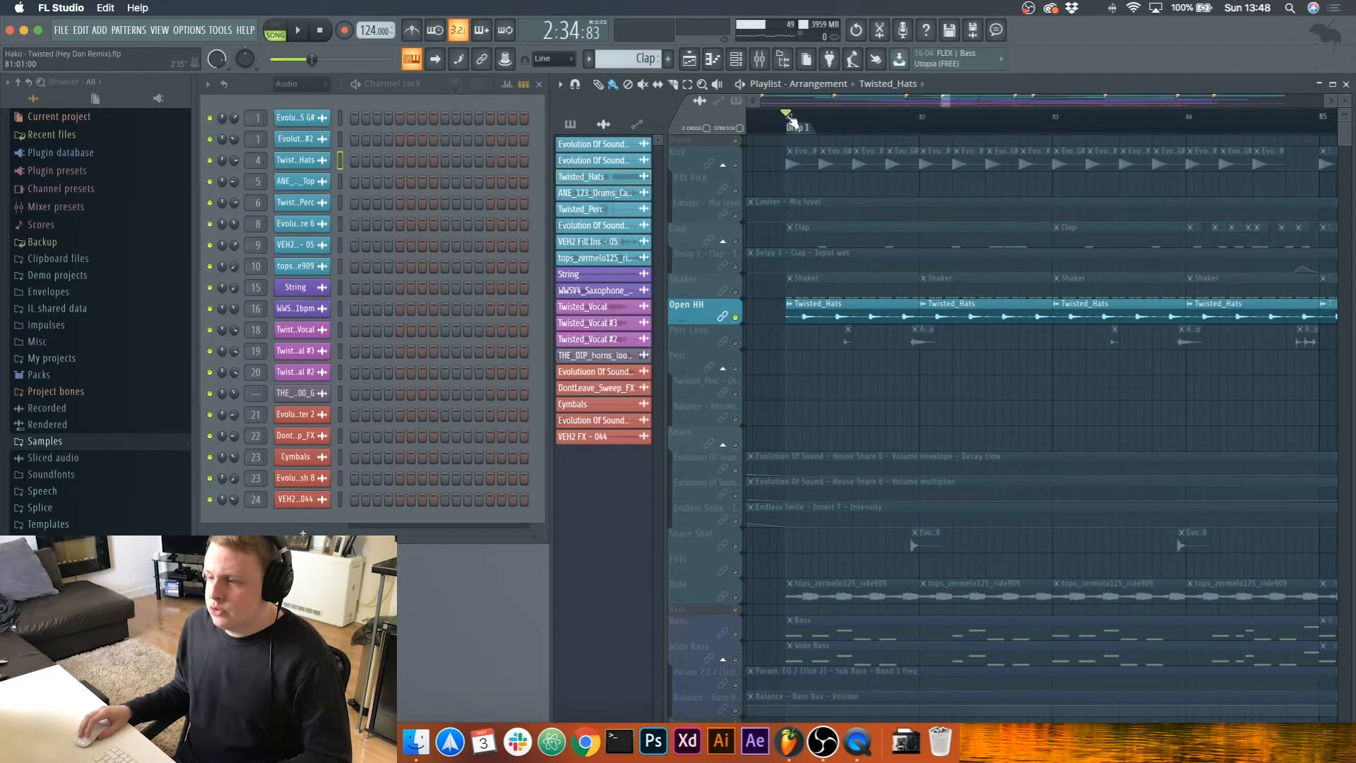
pyautogui.press('space')
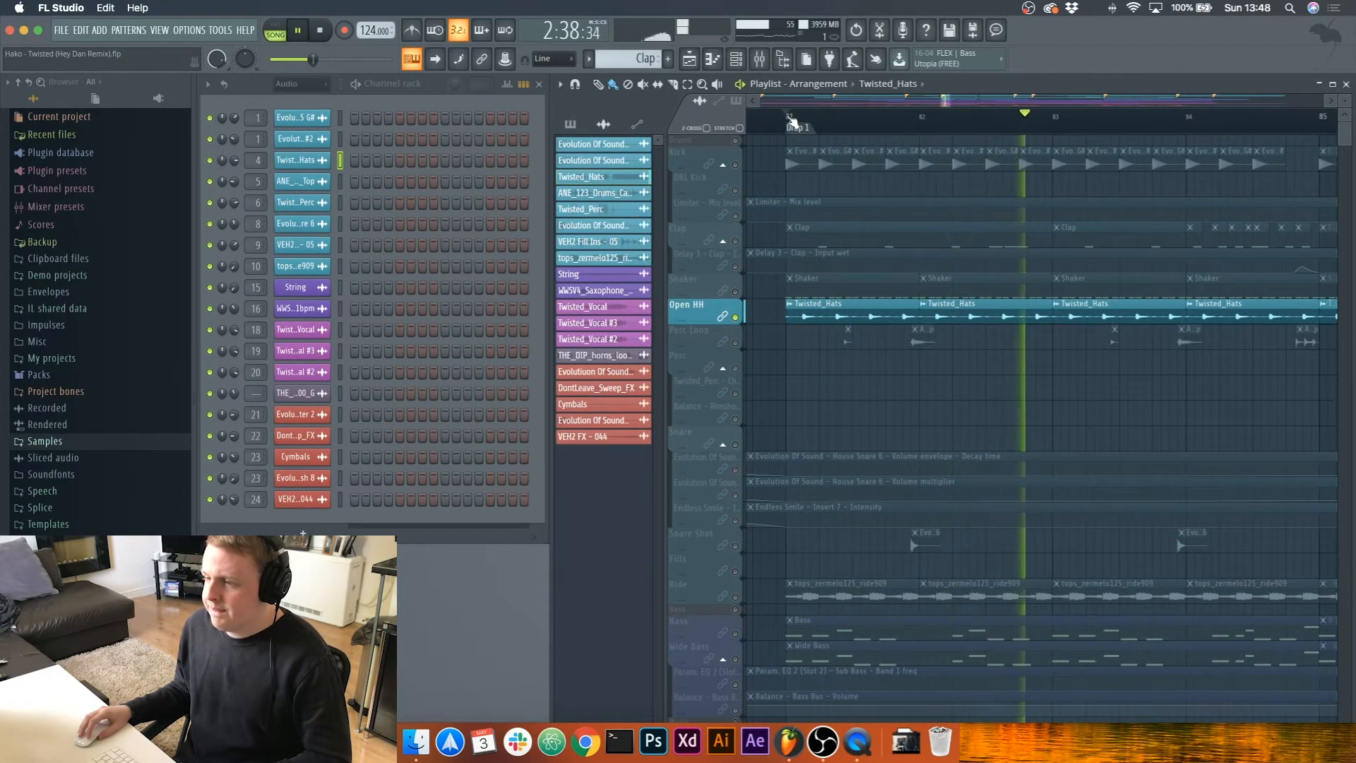
pyautogui.press('space')
pyautogui.rightClick(736, 317)
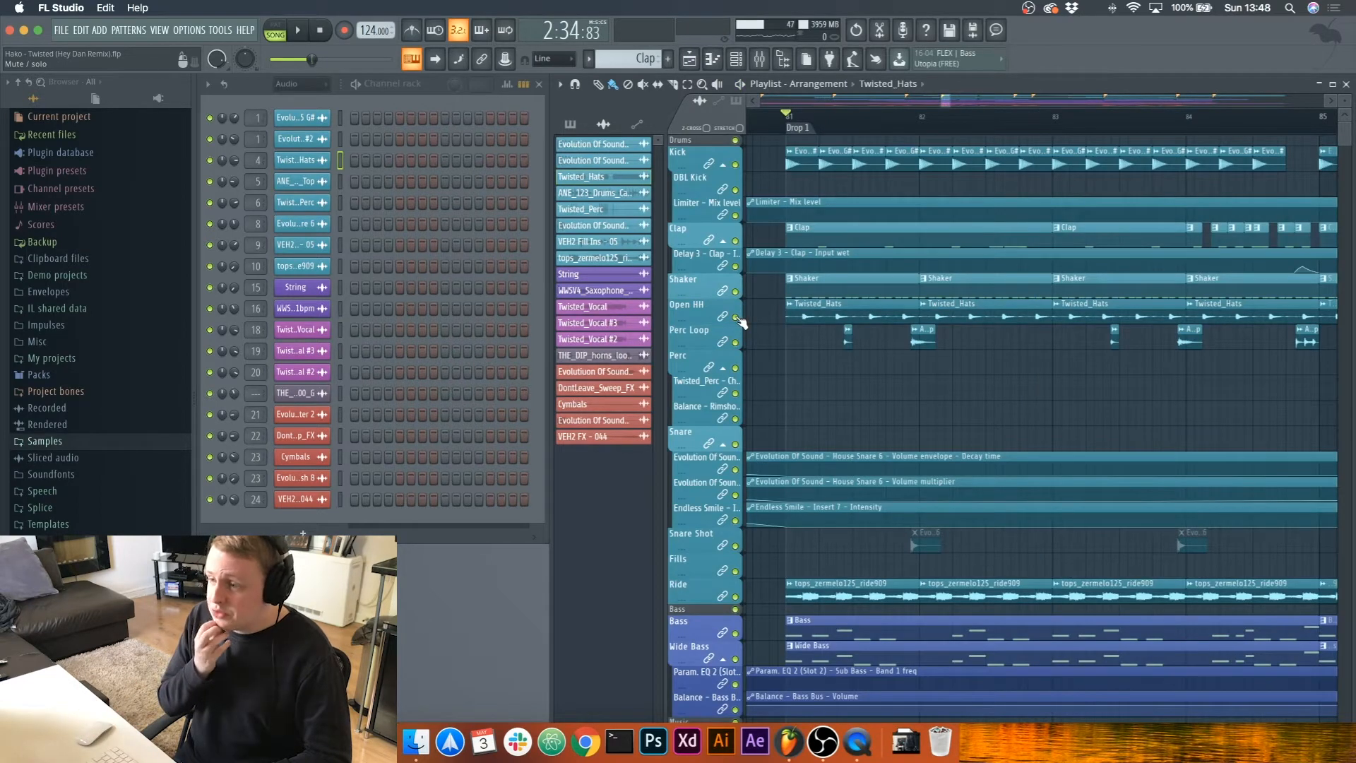
# Step: Check the sample settings and waveform of the tops_zermelo125_ride909 clip on the Ride track
pyautogui.scroll(-3, 757, 319)
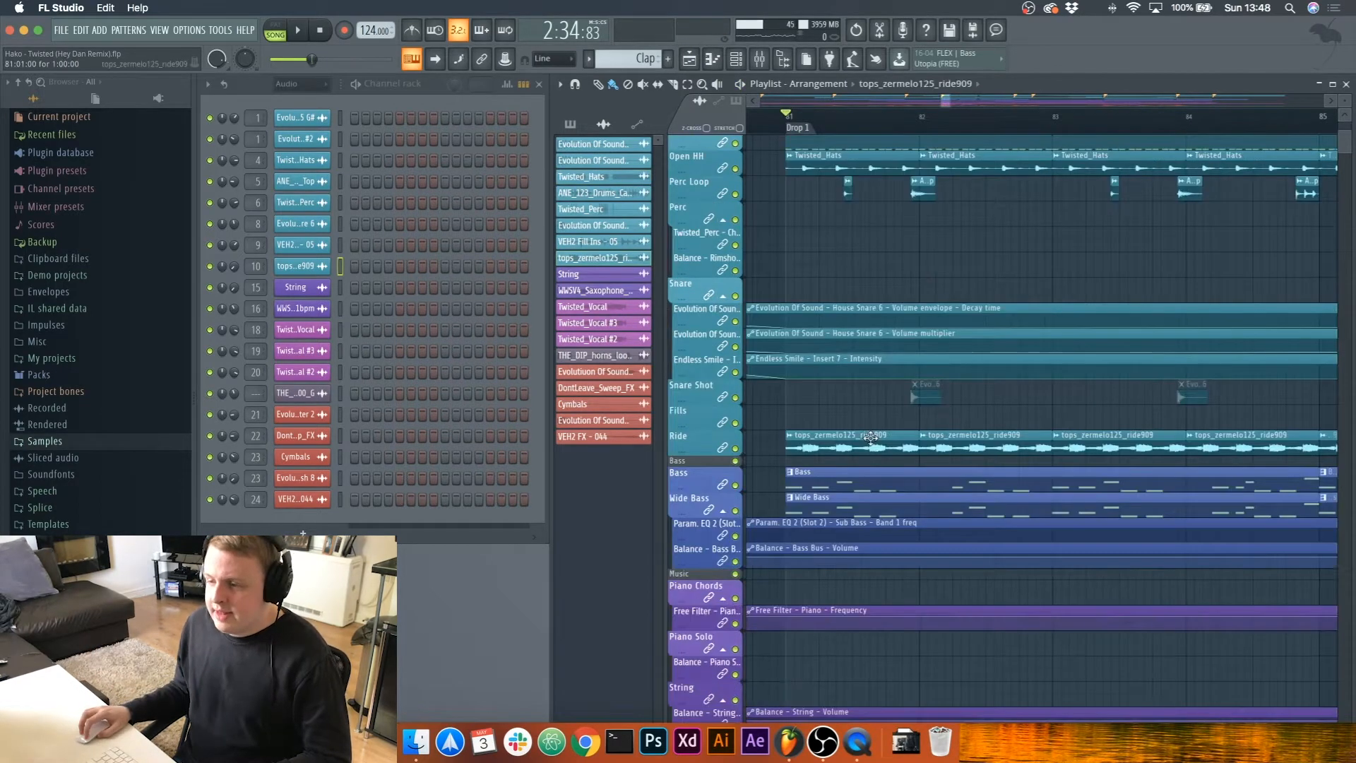
pyautogui.doubleClick(871, 436)
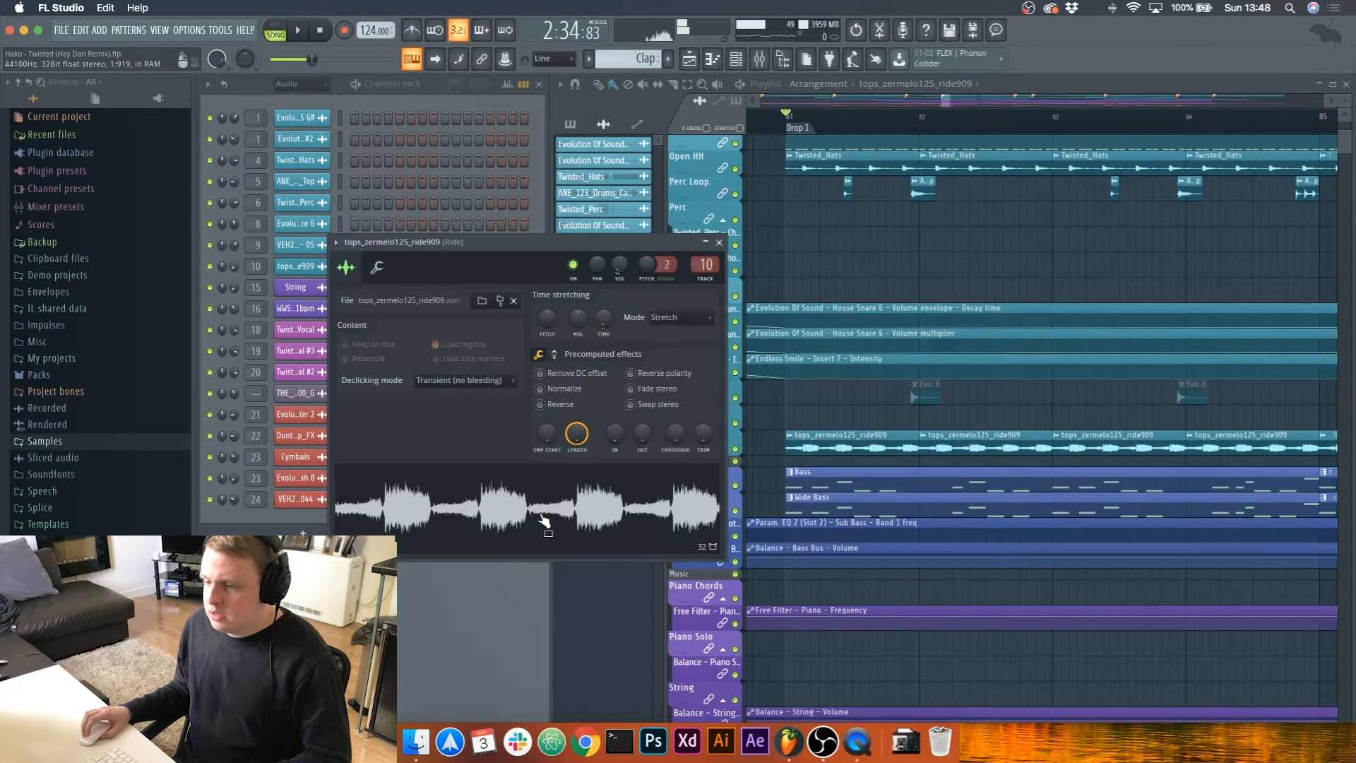
pyautogui.click(723, 242)
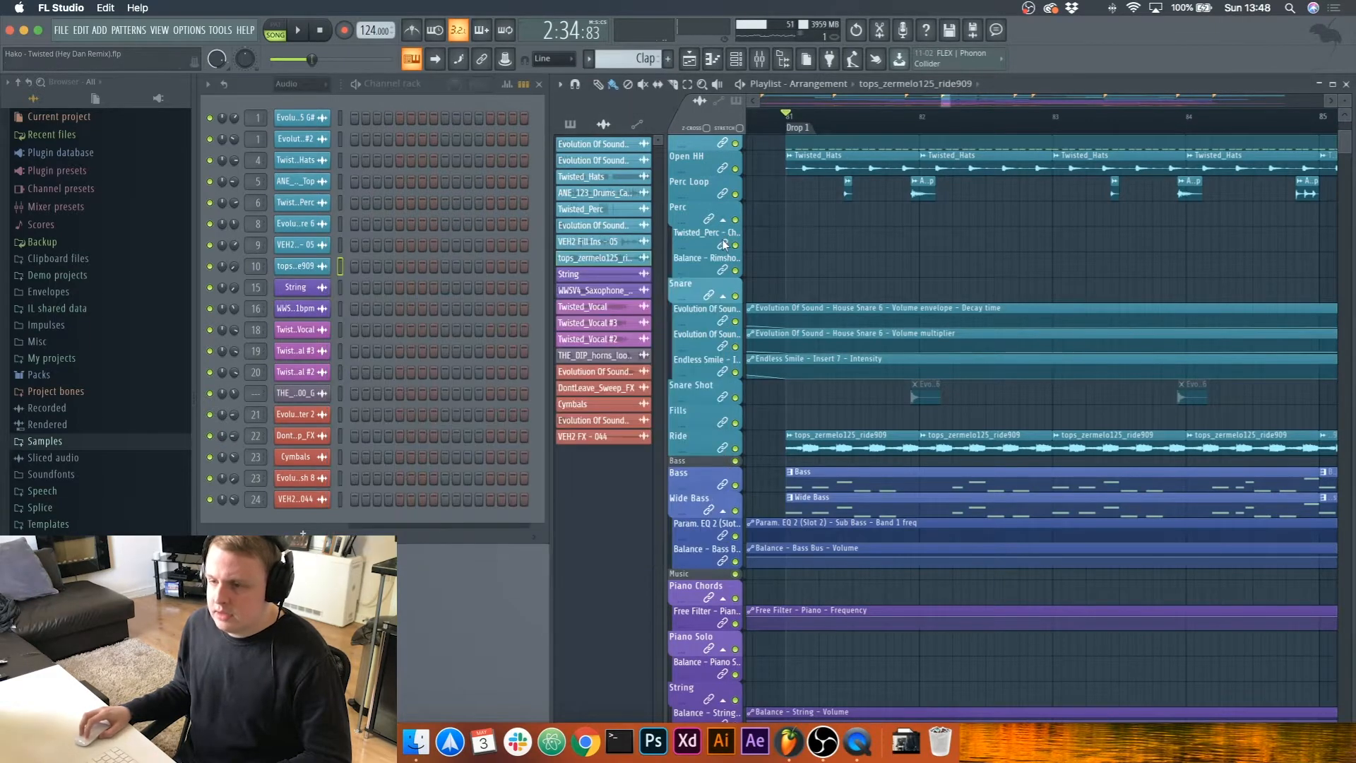
# Step: Solo the whole group of drum tracks and play it from the start of Drop 1
pyautogui.scroll(3, 817, 242)
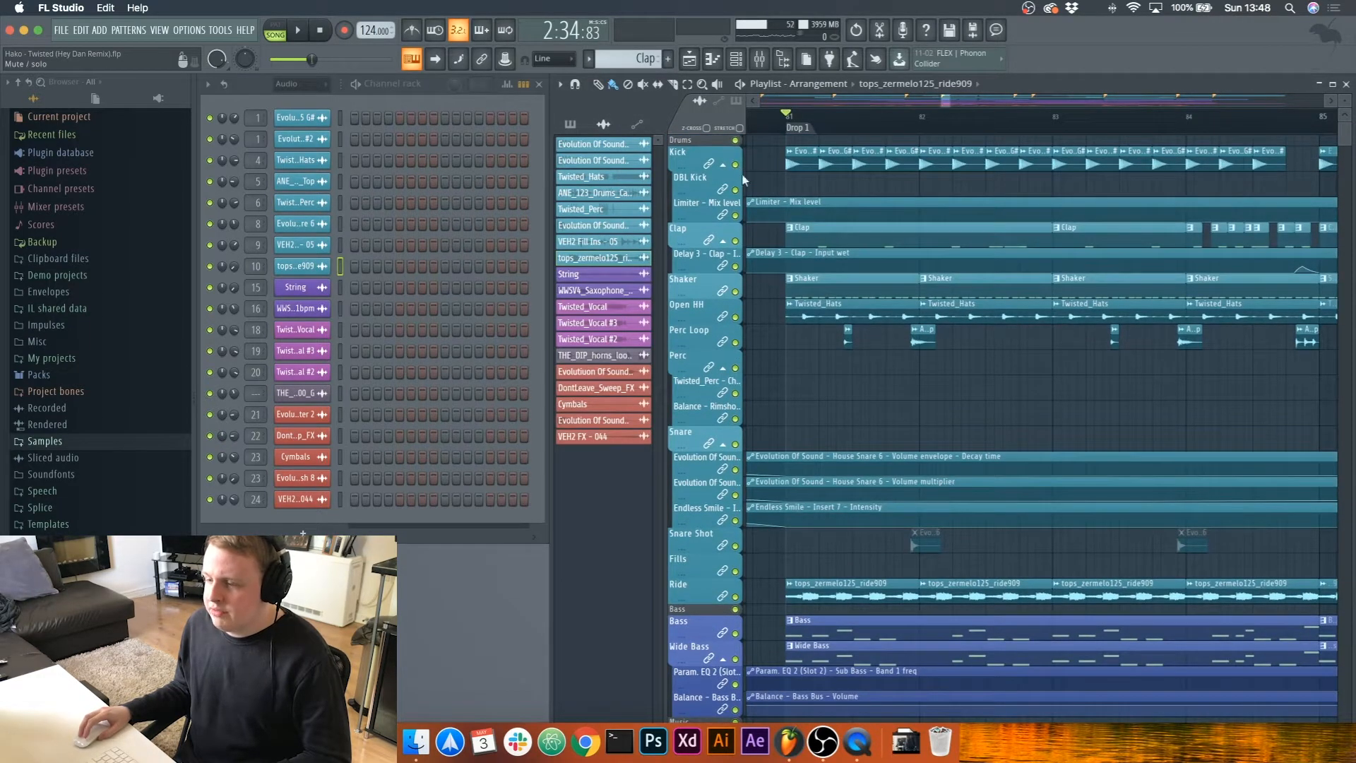
pyautogui.rightClick(736, 597)
pyautogui.moveTo(736, 571); pyautogui.dragTo(735, 165)
pyautogui.press('space')
pyautogui.scroll(-2, 817, 315)
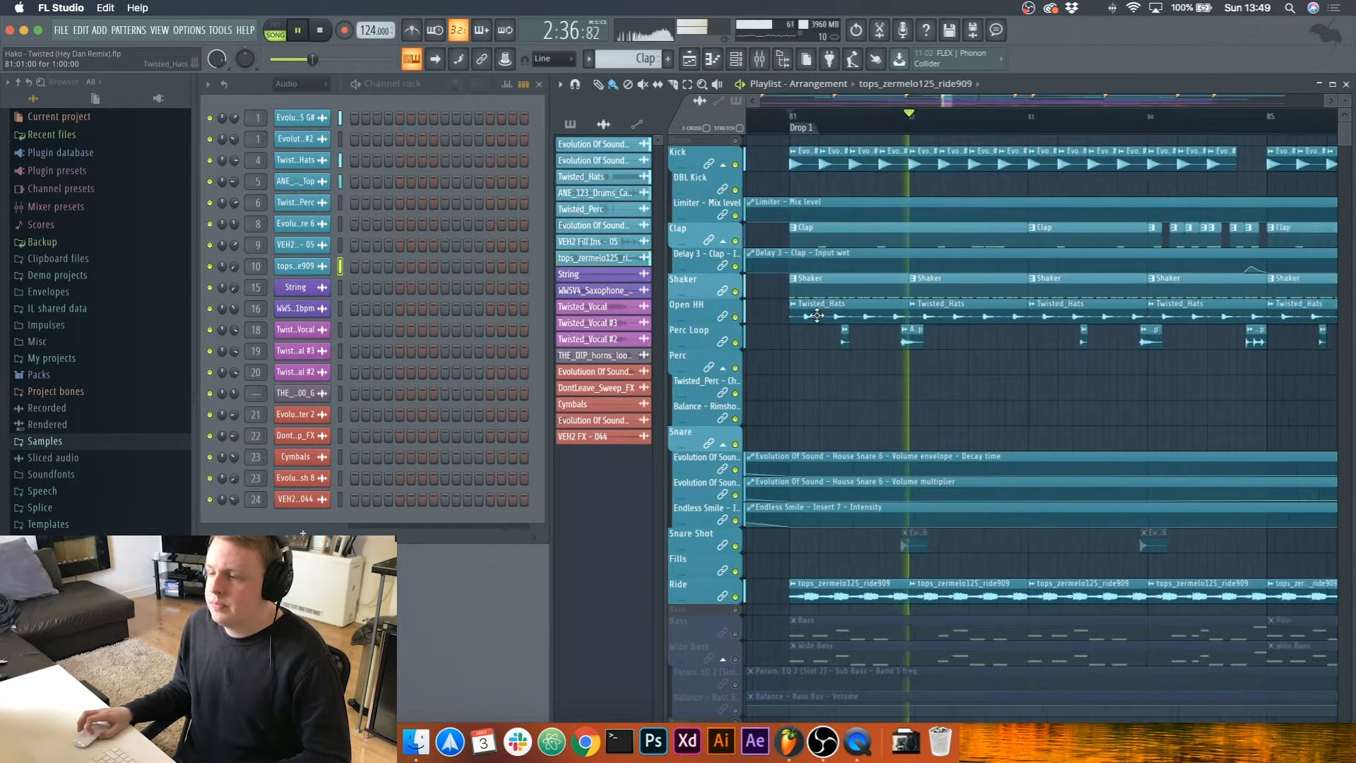
pyautogui.scroll(-2, 812, 318)
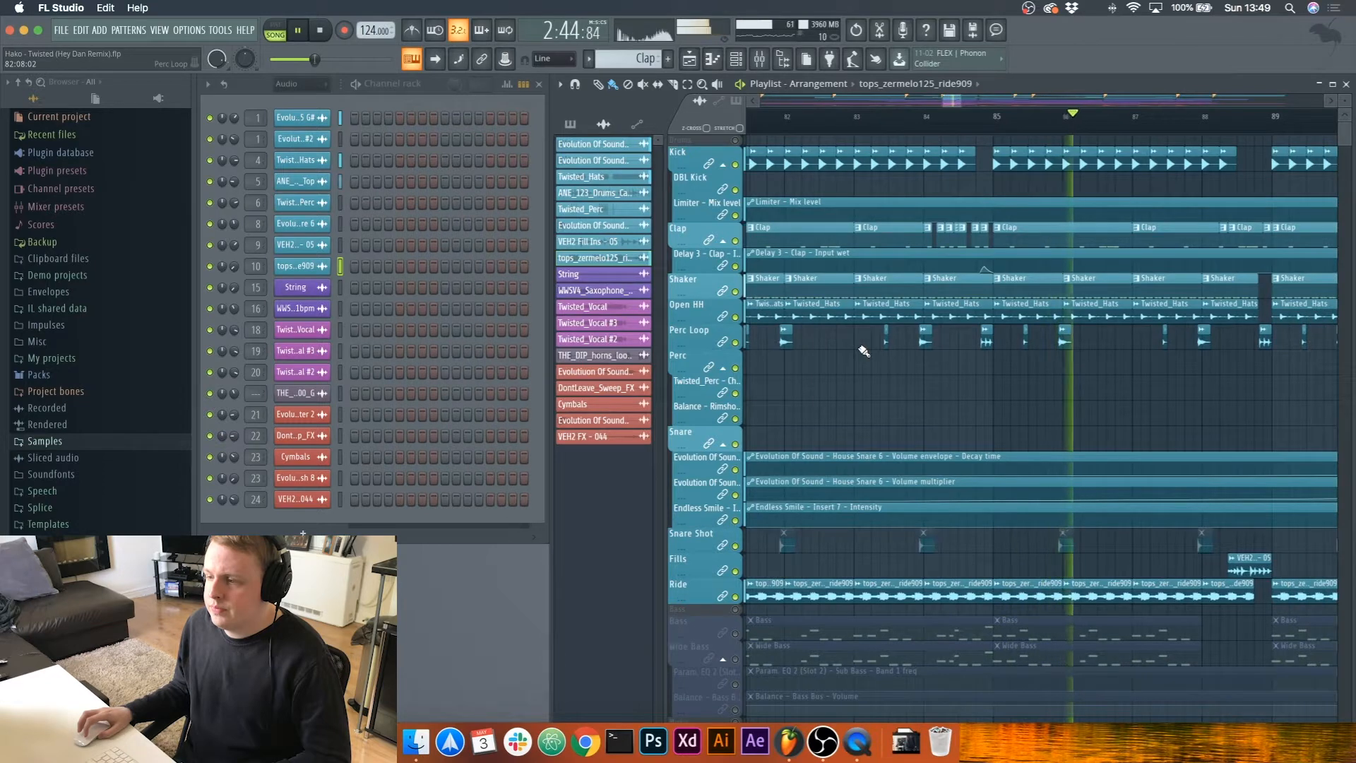
pyautogui.press('space')
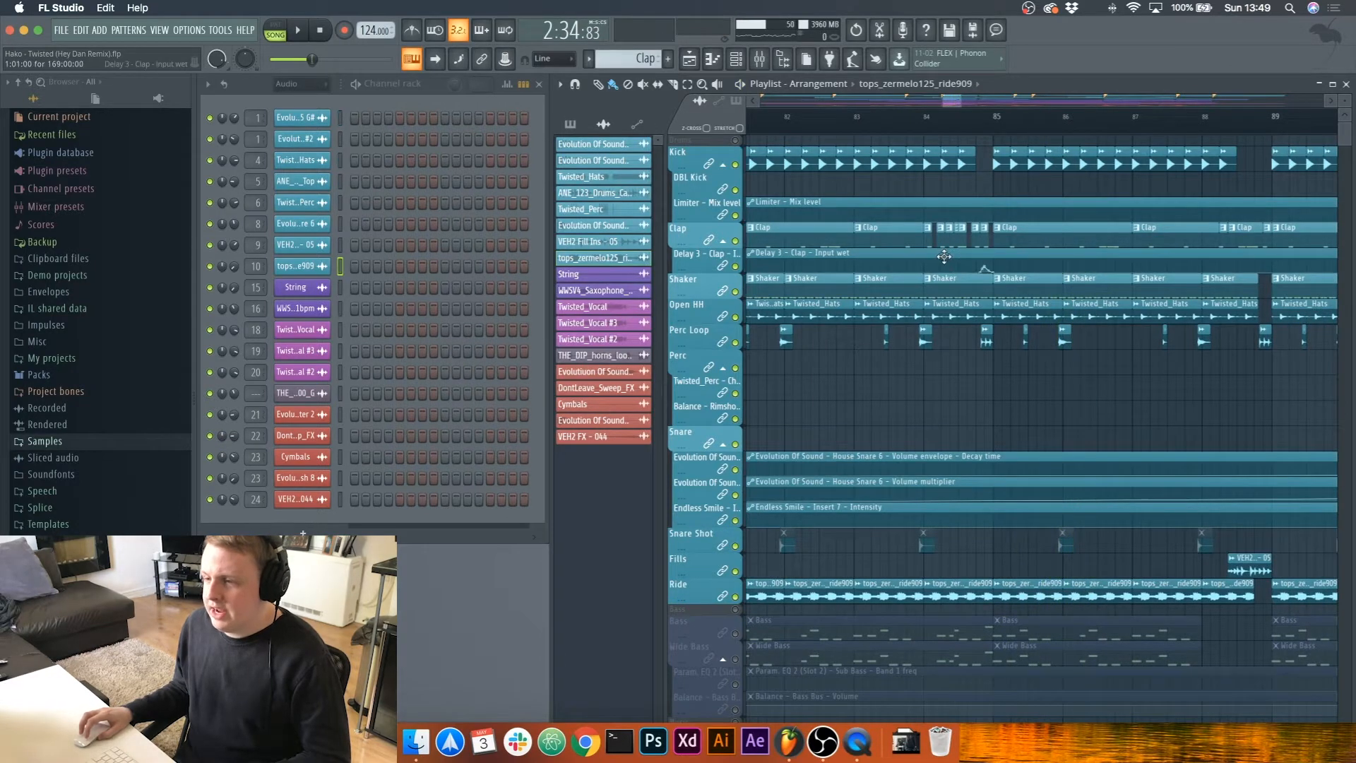
# Step: Solo the Clap track with its delay automation, play the fill from bar 84, and show the Clap insert in the mixer
pyautogui.scroll(2, 940, 256)
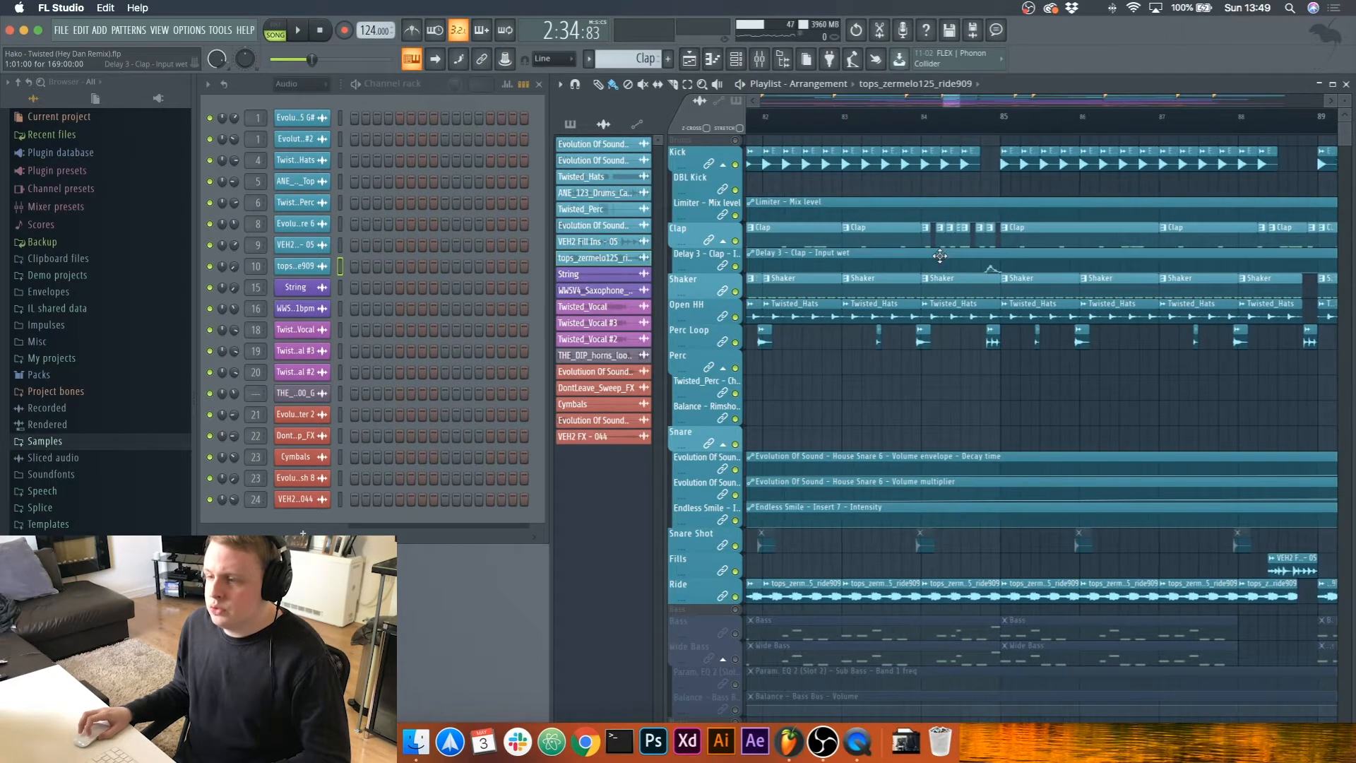
pyautogui.click(913, 115)
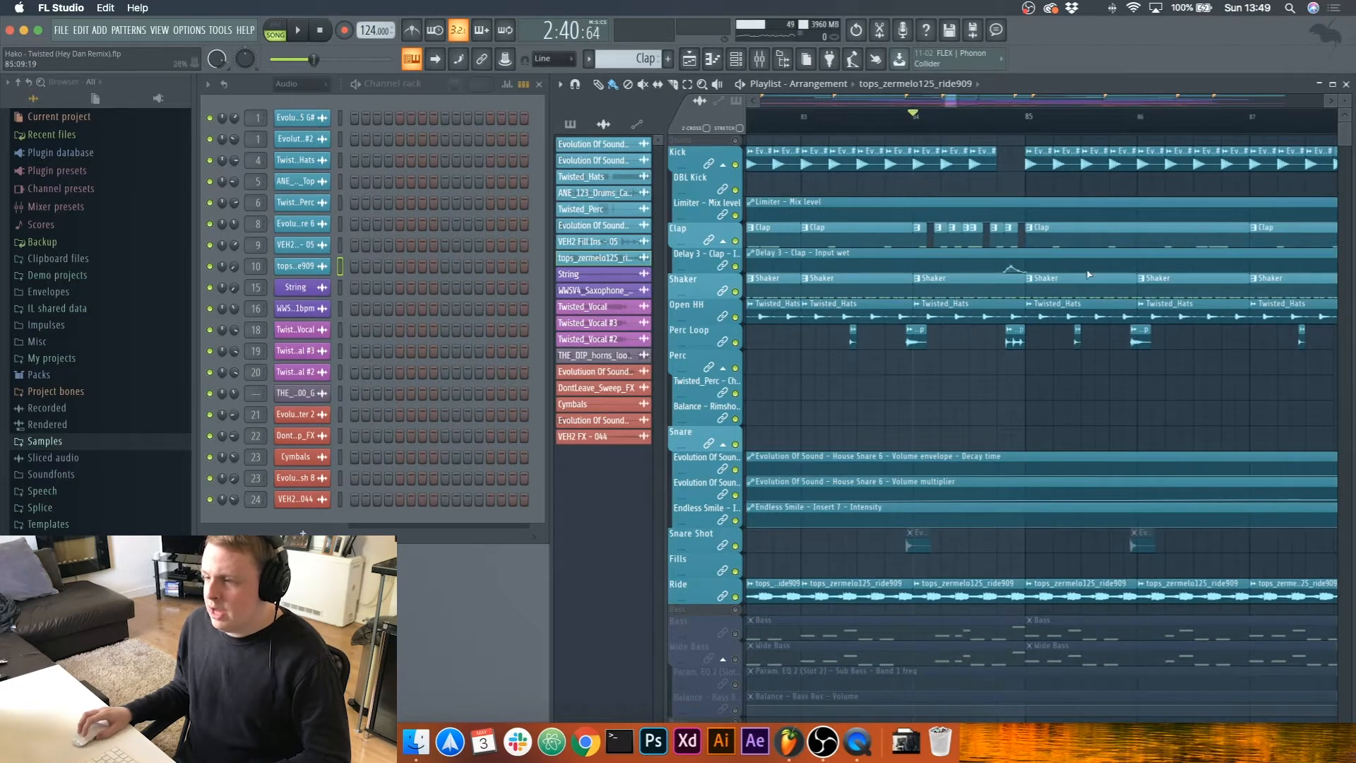
pyautogui.press('space')
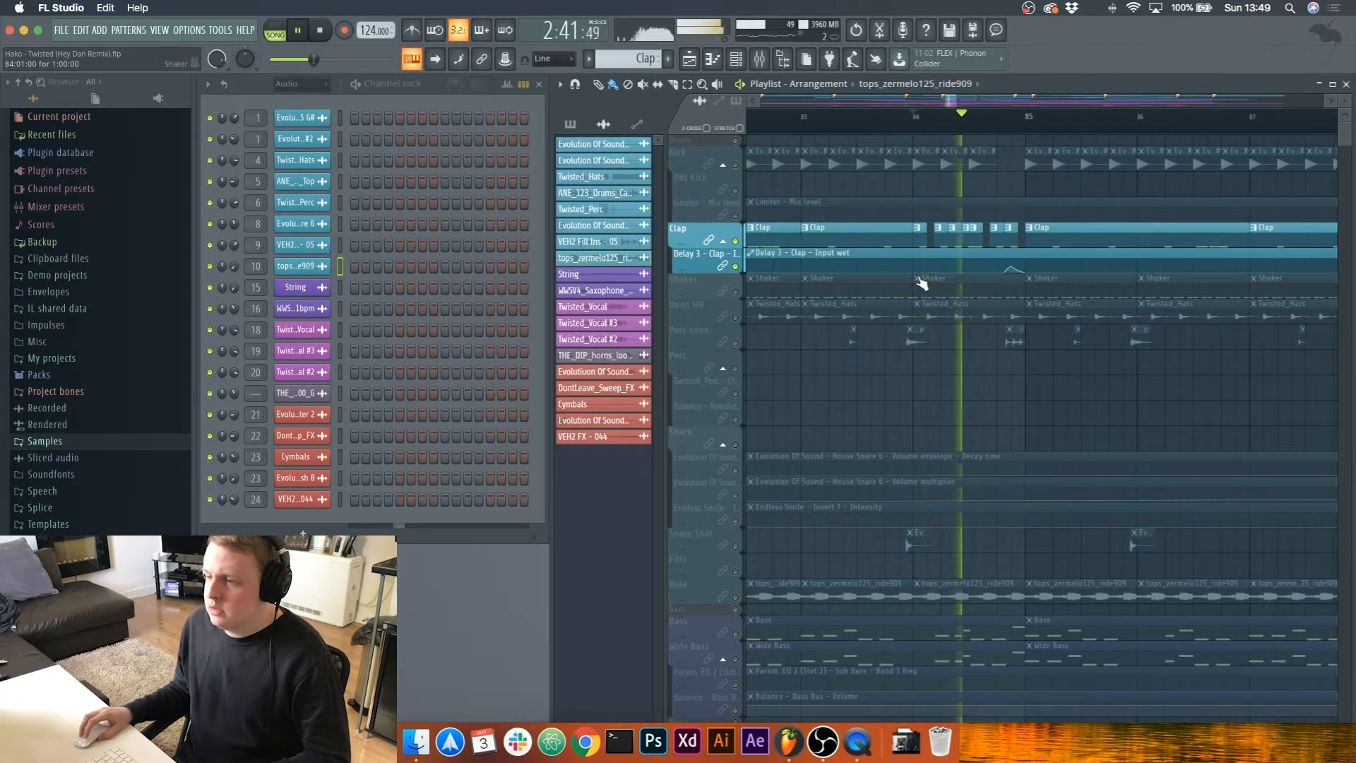
pyautogui.press('space')
pyautogui.click(762, 62)
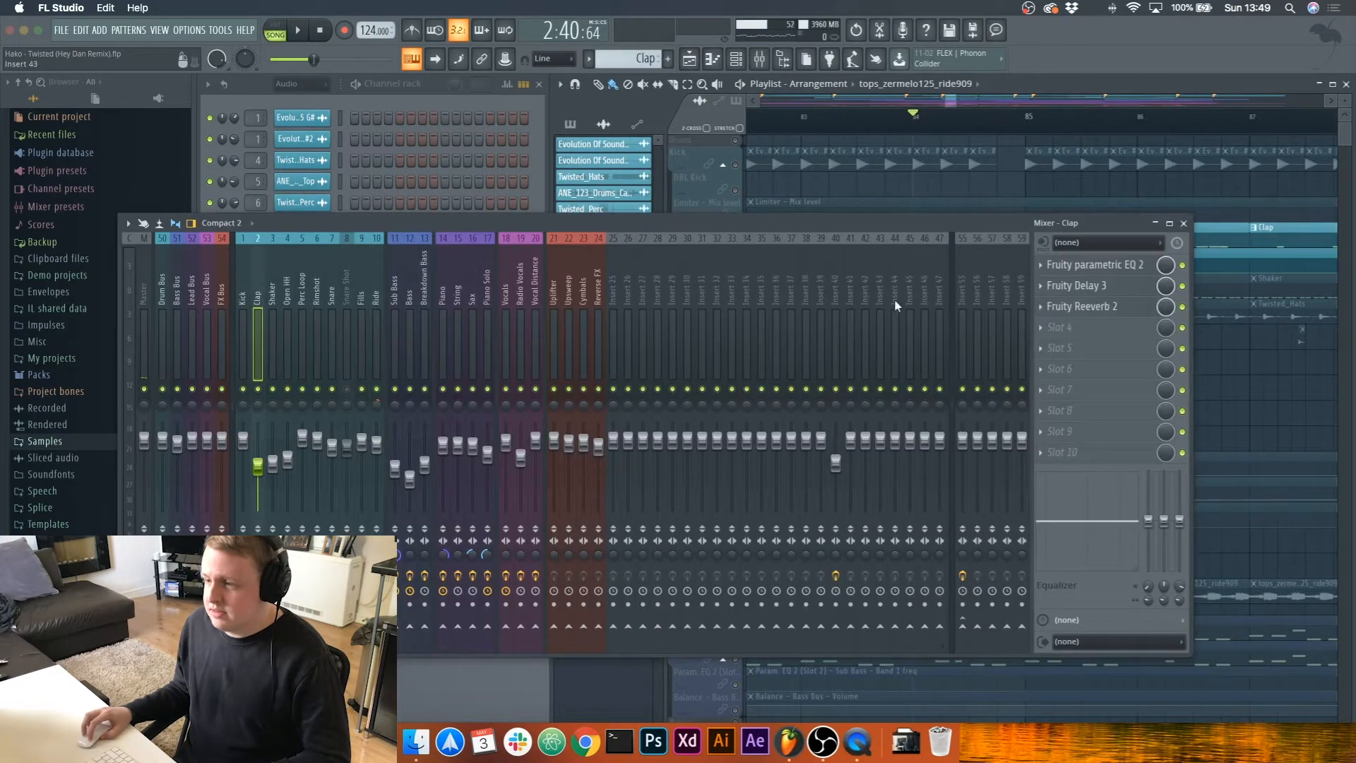
# Step: Go through the drum inserts in the mixer one by one from Kick, examining the effect chain on each
pyautogui.click(762, 62)
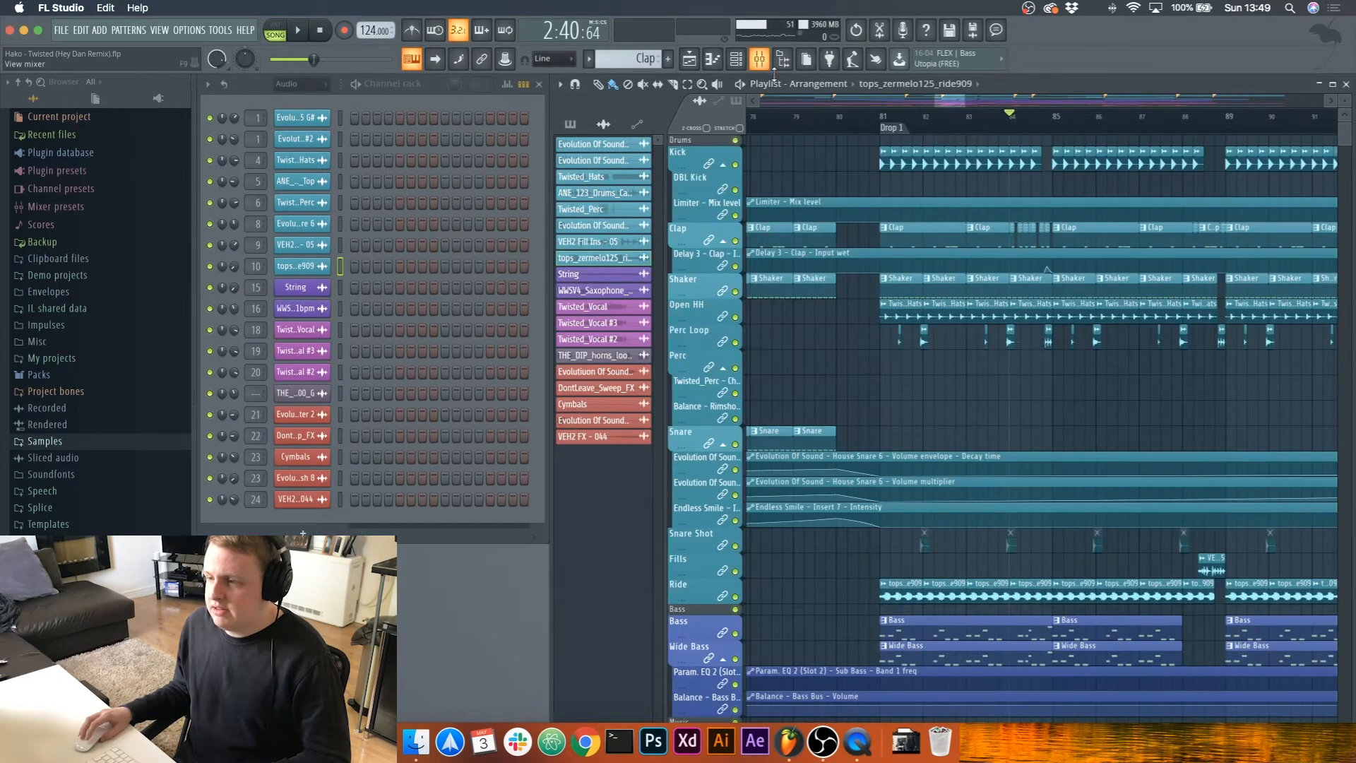
pyautogui.click(772, 65)
pyautogui.click(245, 283)
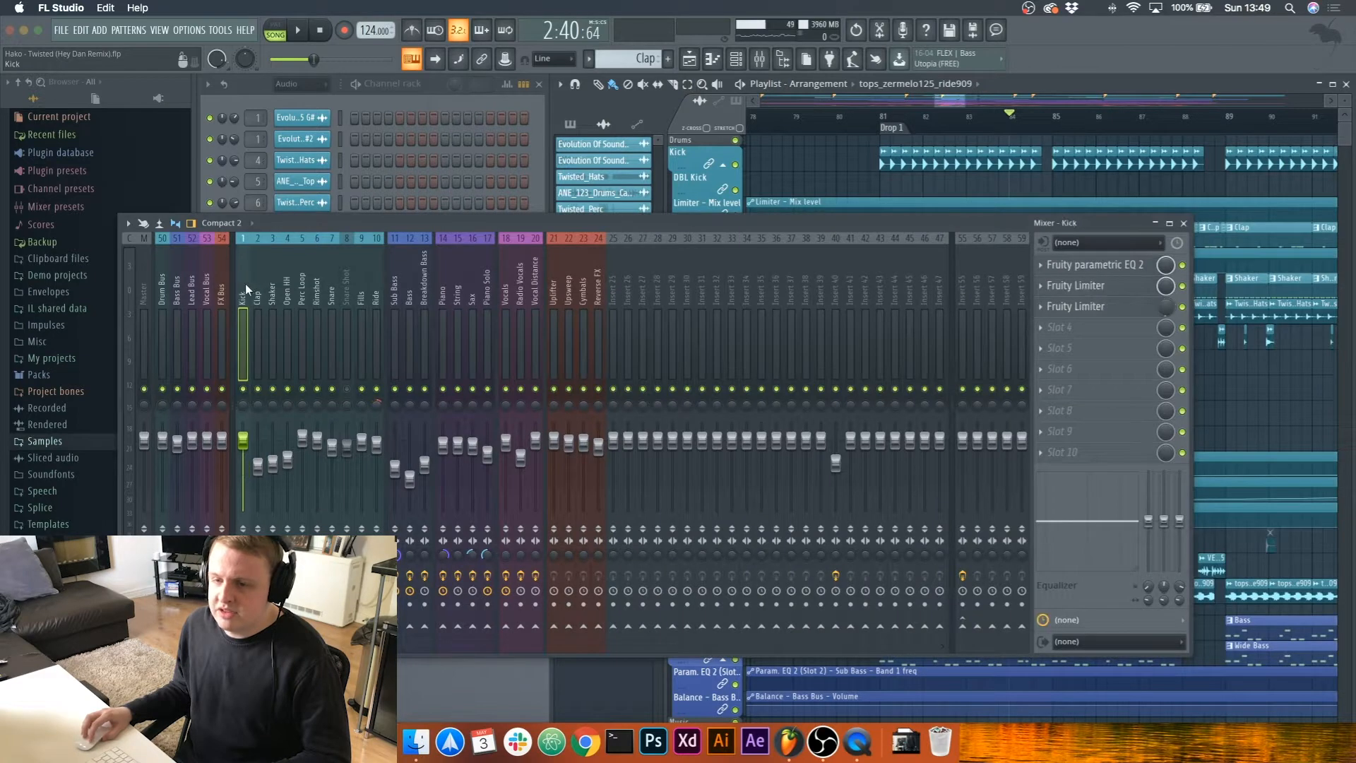
pyautogui.press('Right')
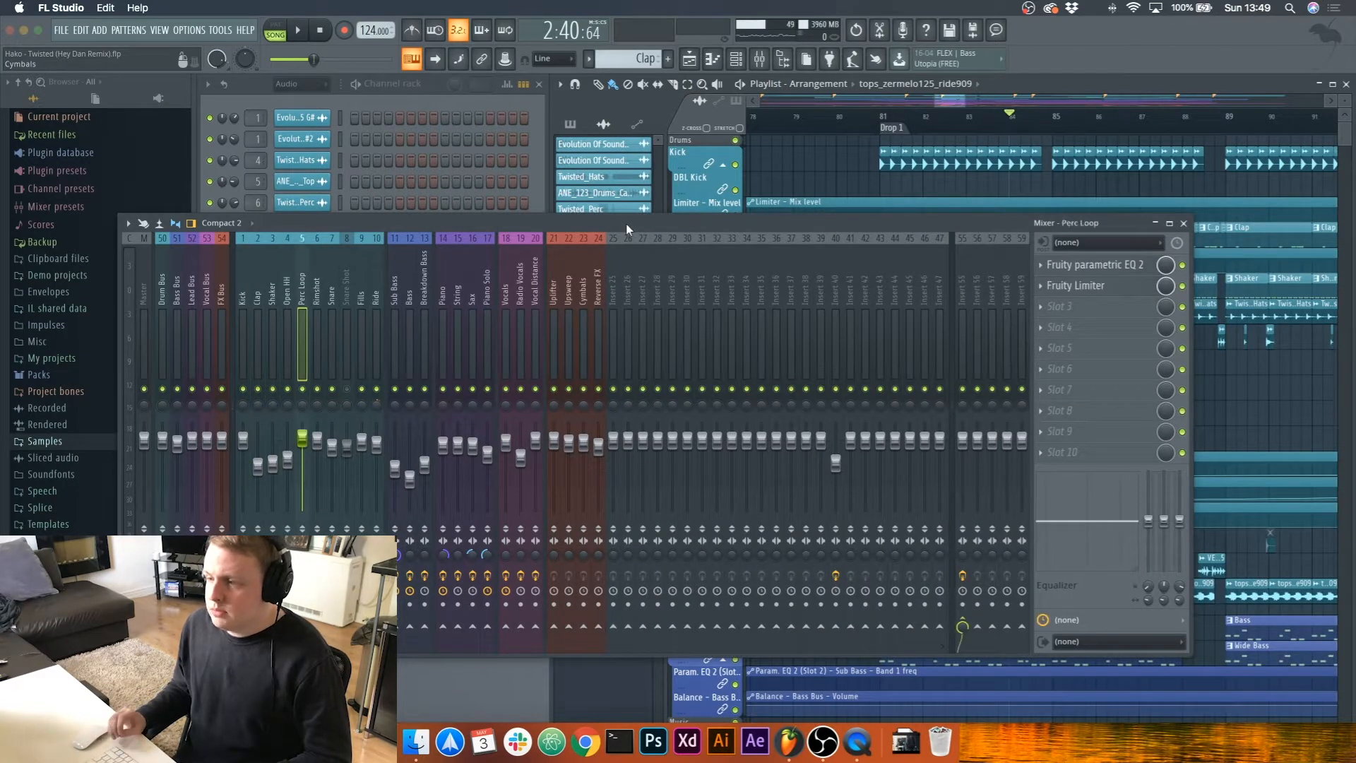
pyautogui.press('Right')
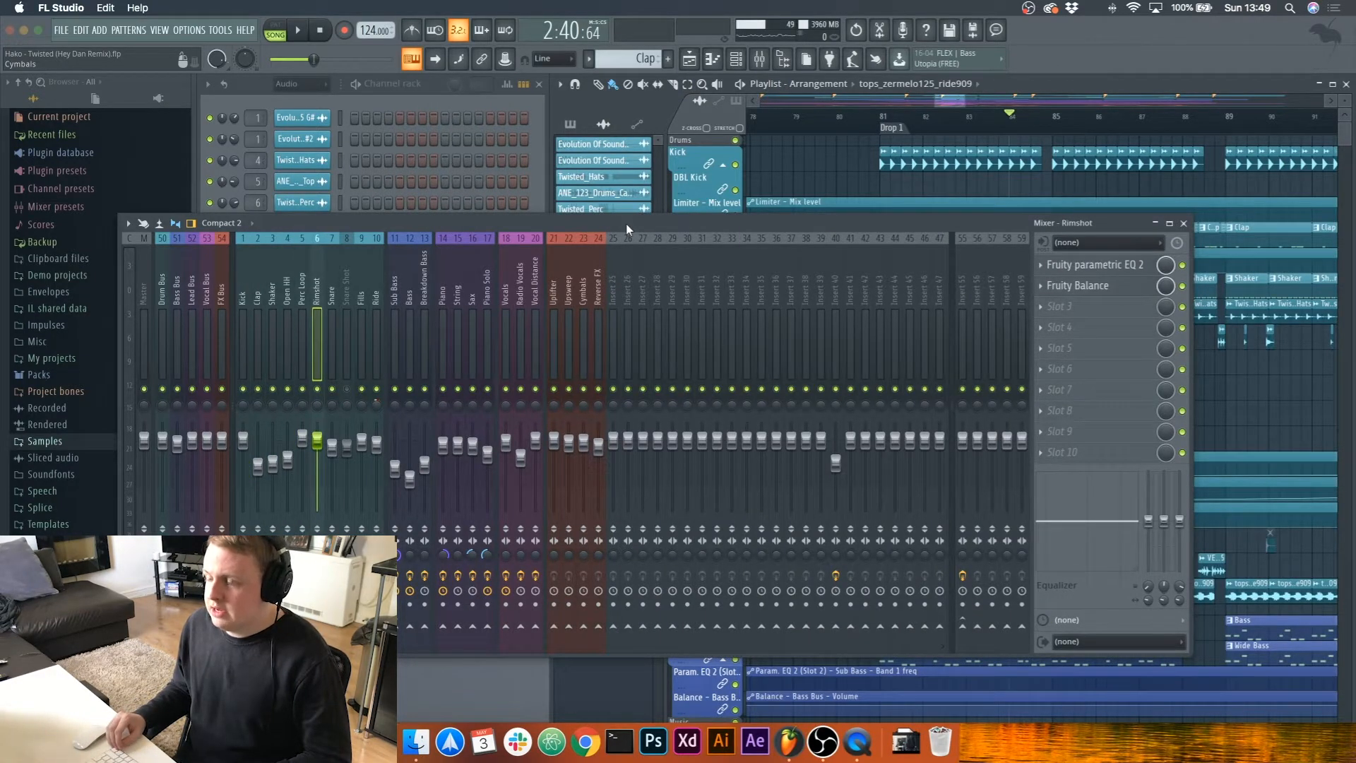
pyautogui.press('Right')
pyautogui.press('Right')
pyautogui.press('Right')
pyautogui.press('Right')
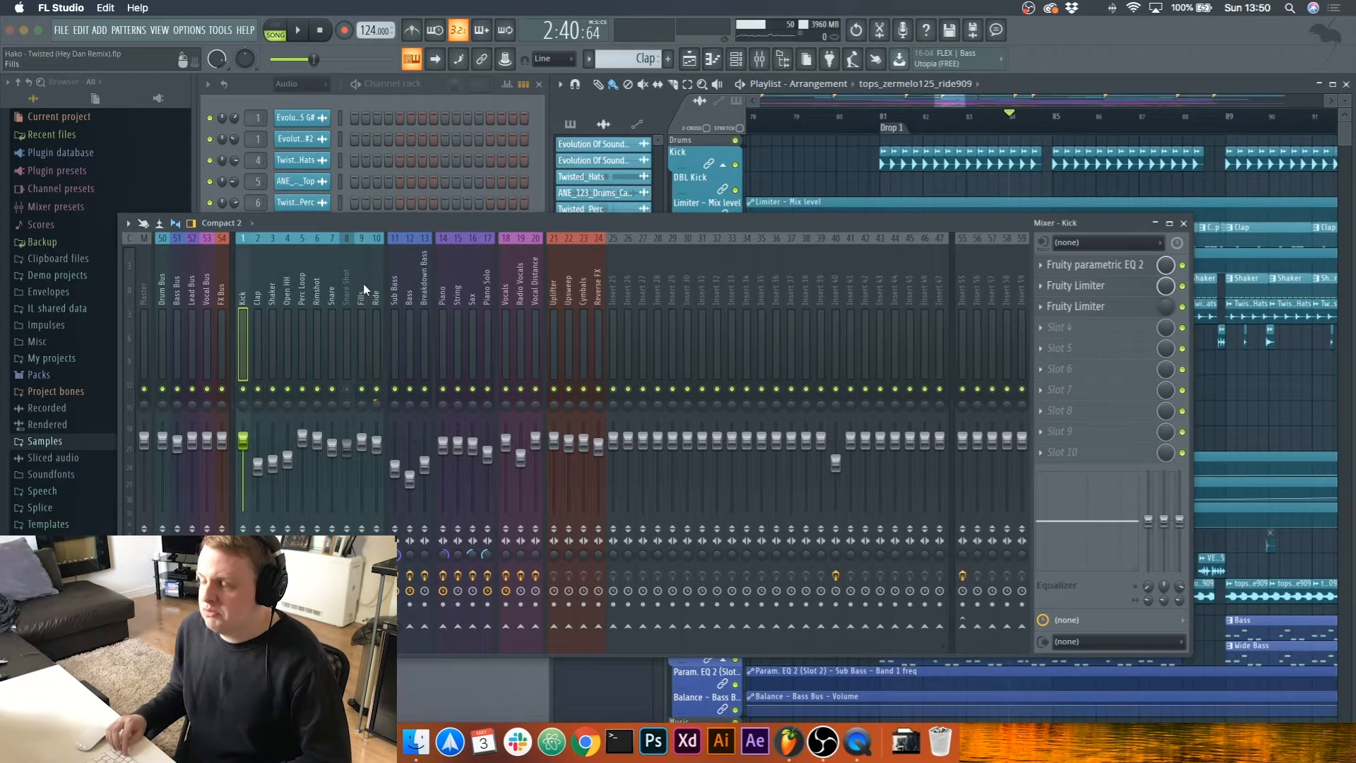
pyautogui.press('Right')
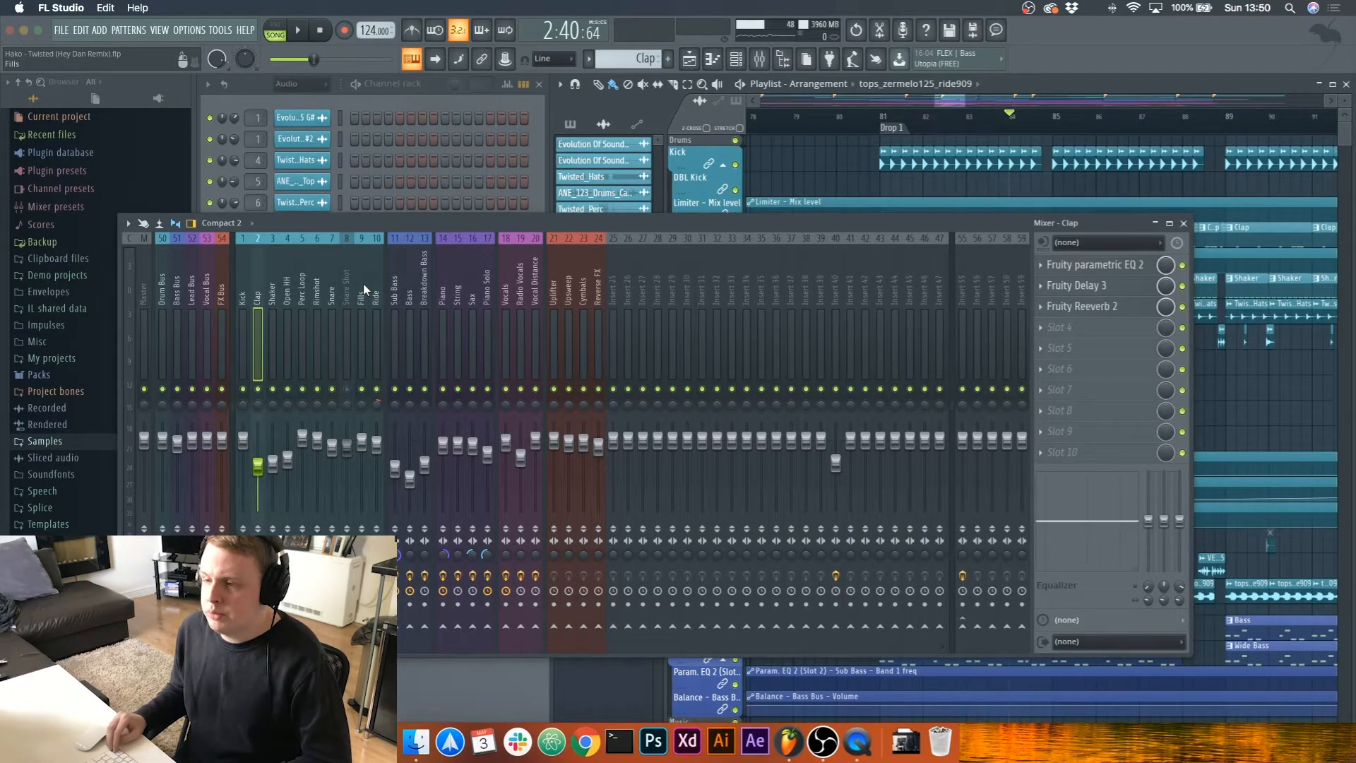
pyautogui.press('Right')
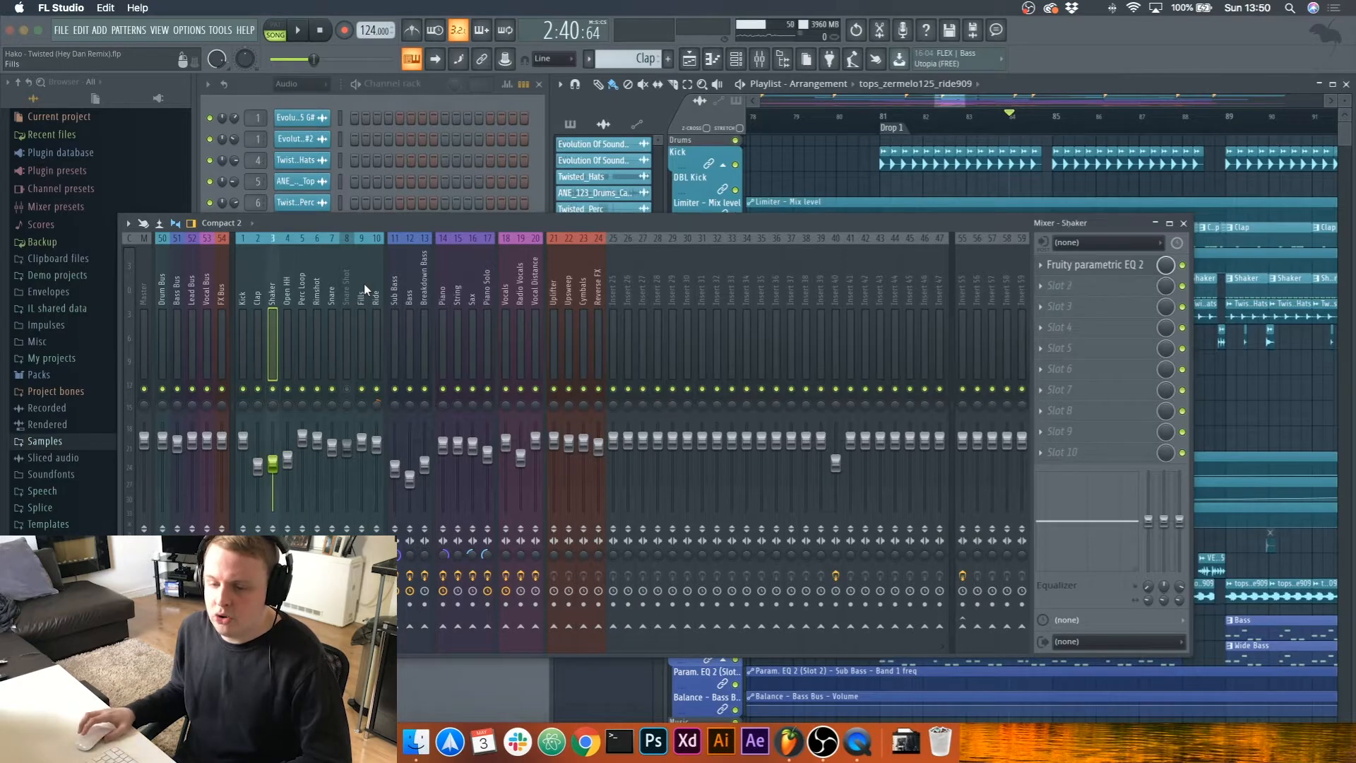
# Step: Inspect the Decapitator and Fruity Limiter settings on the Drum Bus insert
pyautogui.click(163, 289)
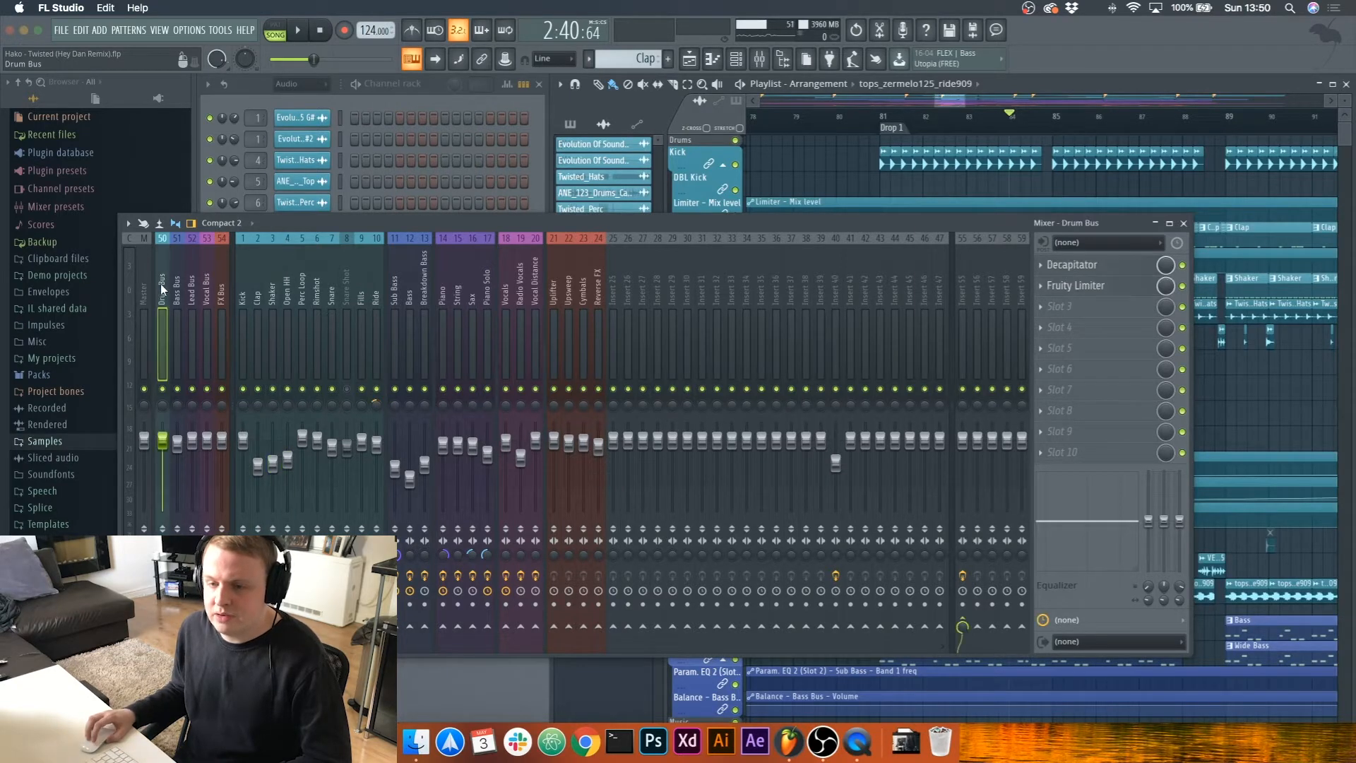
pyautogui.click(1088, 272)
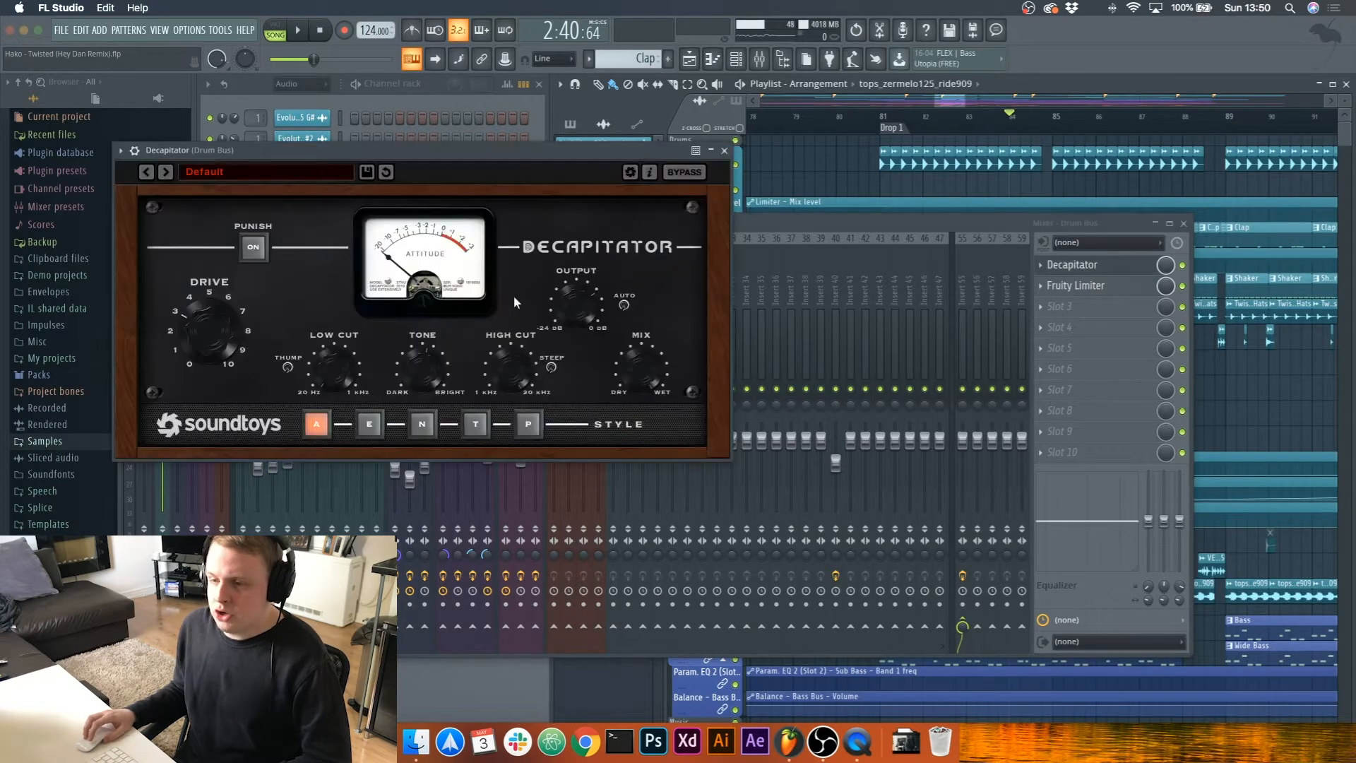
pyautogui.click(1095, 286)
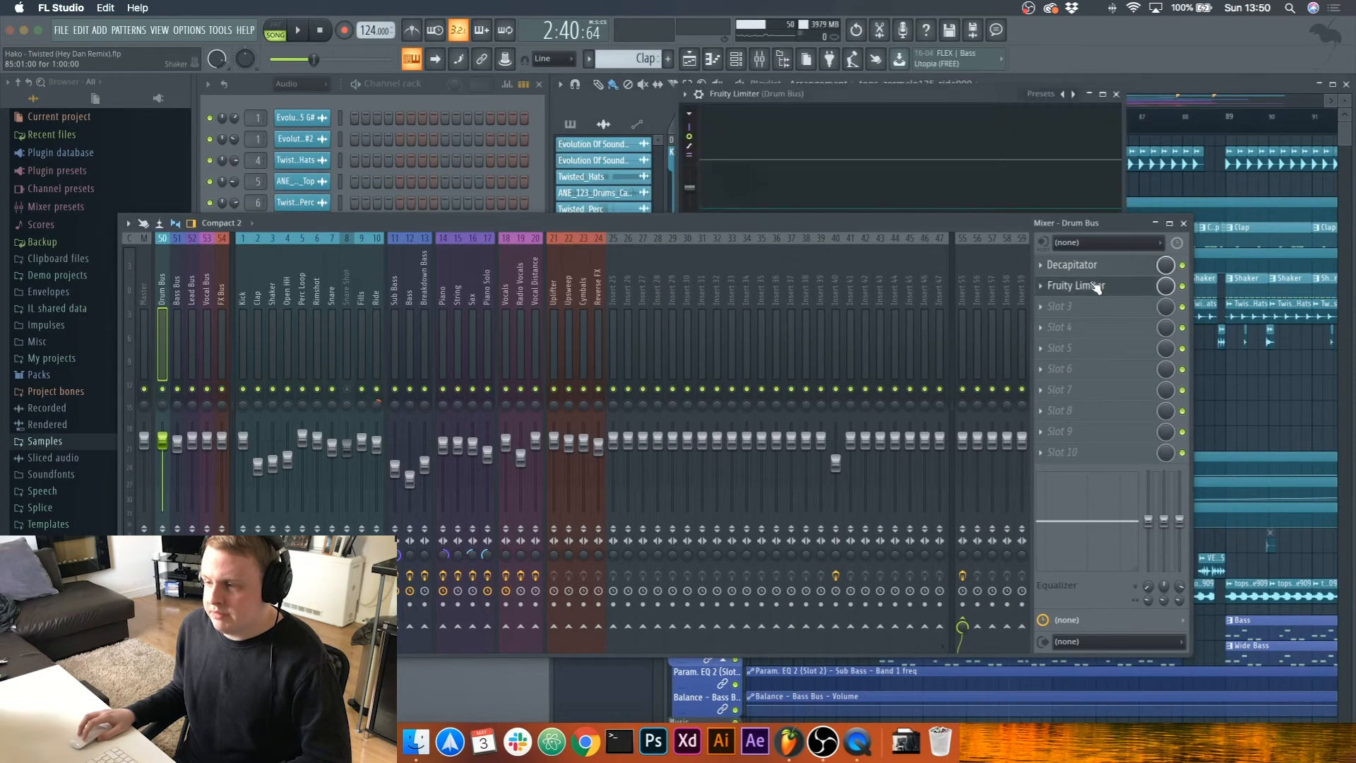
pyautogui.click(1186, 223)
# Step: Play the Bass pattern on its own in pattern mode, and stop playback
pyautogui.scroll(-5, 954, 318)
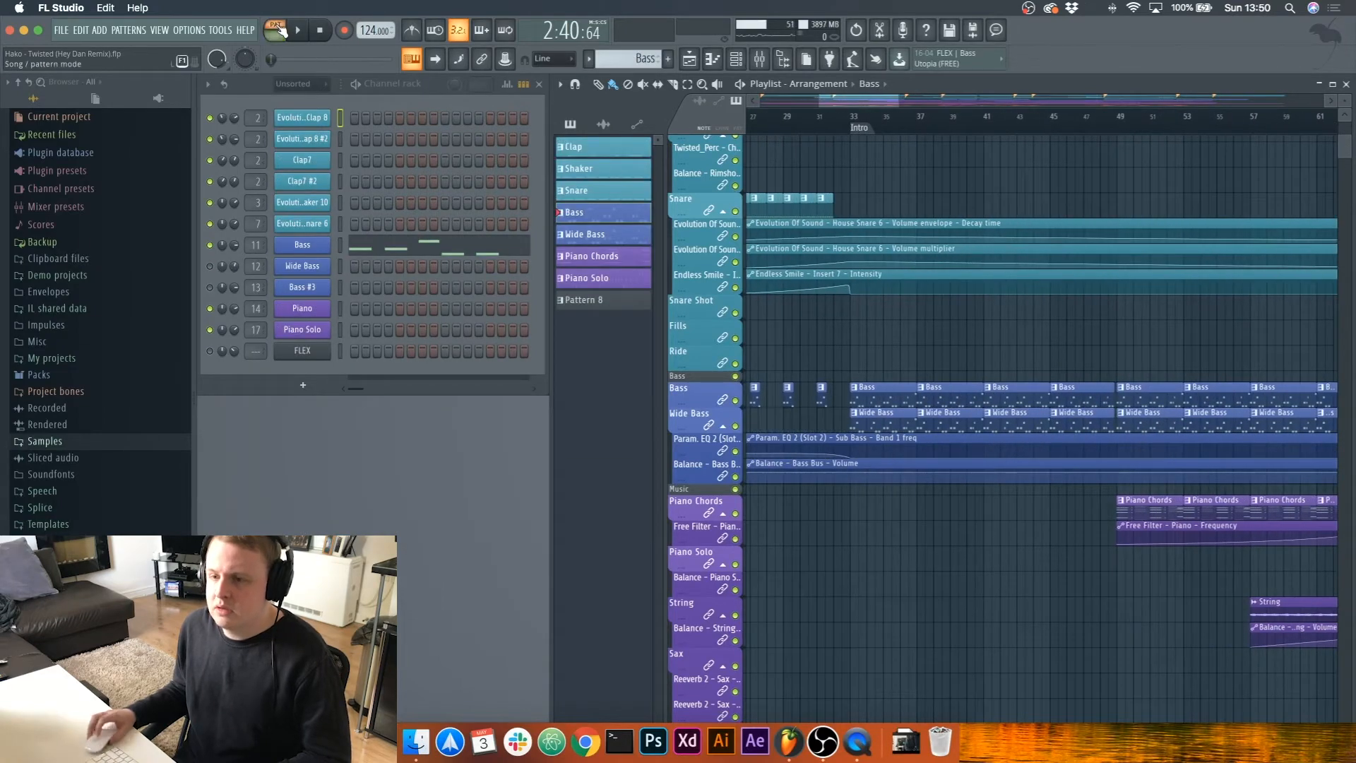
pyautogui.press('space')
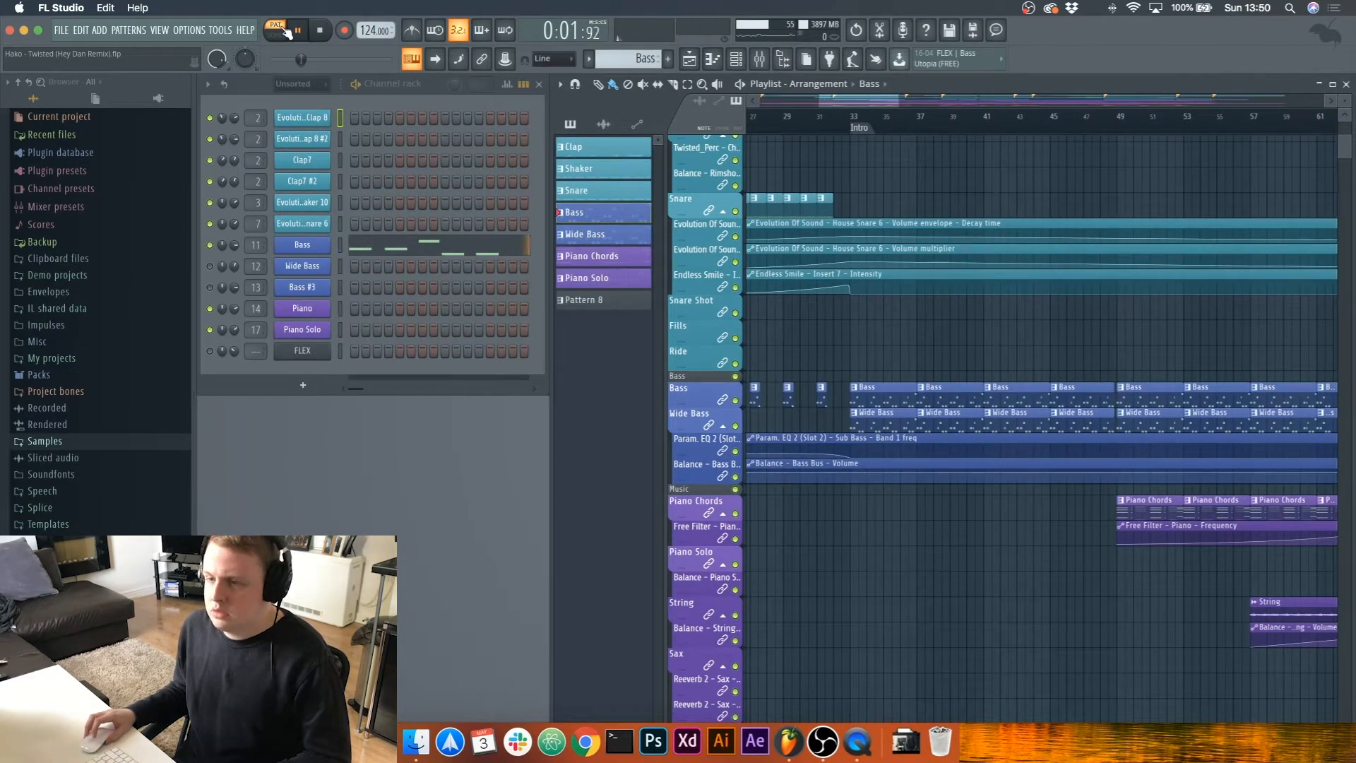
pyautogui.click(327, 33)
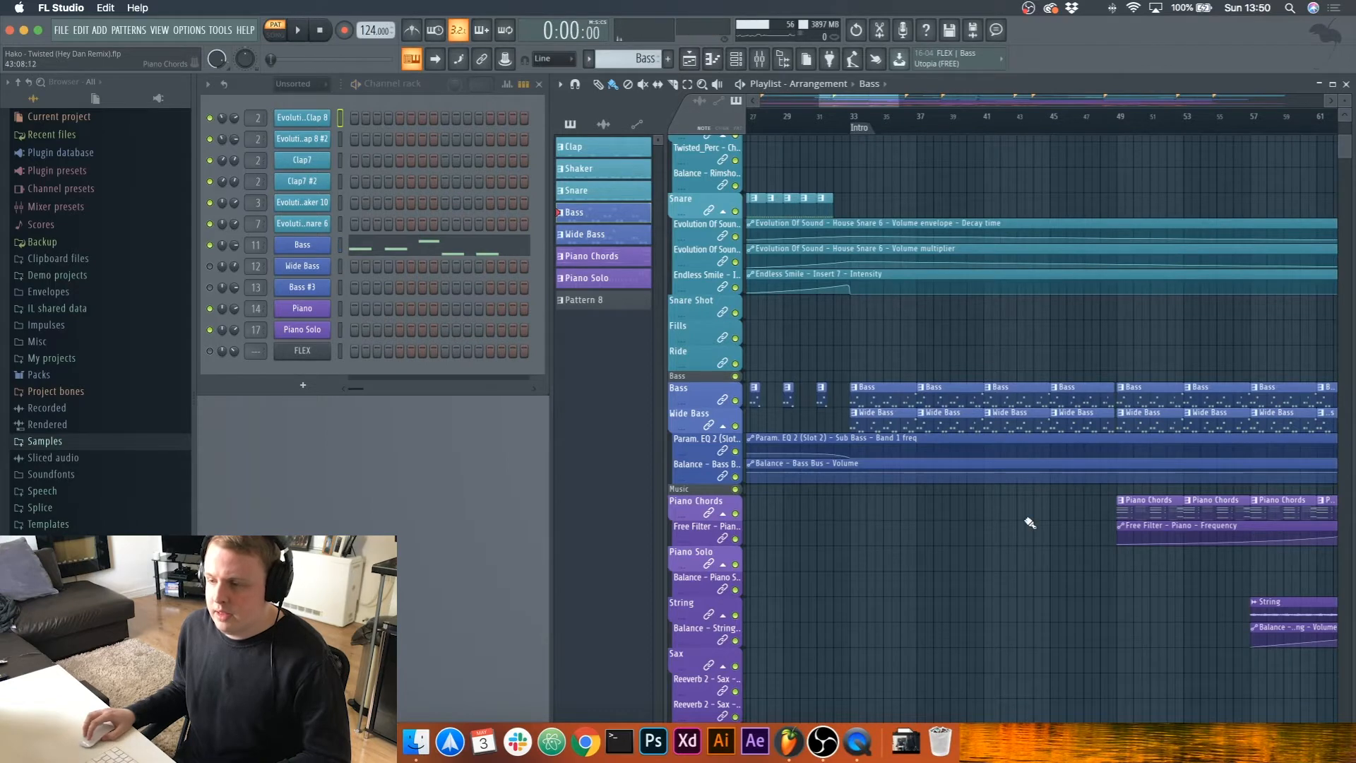
# Step: Select the Wide Bass pattern from the playlist and audition it on its own in pattern mode
pyautogui.click(876, 419)
pyautogui.click(336, 206)
pyautogui.press('space')
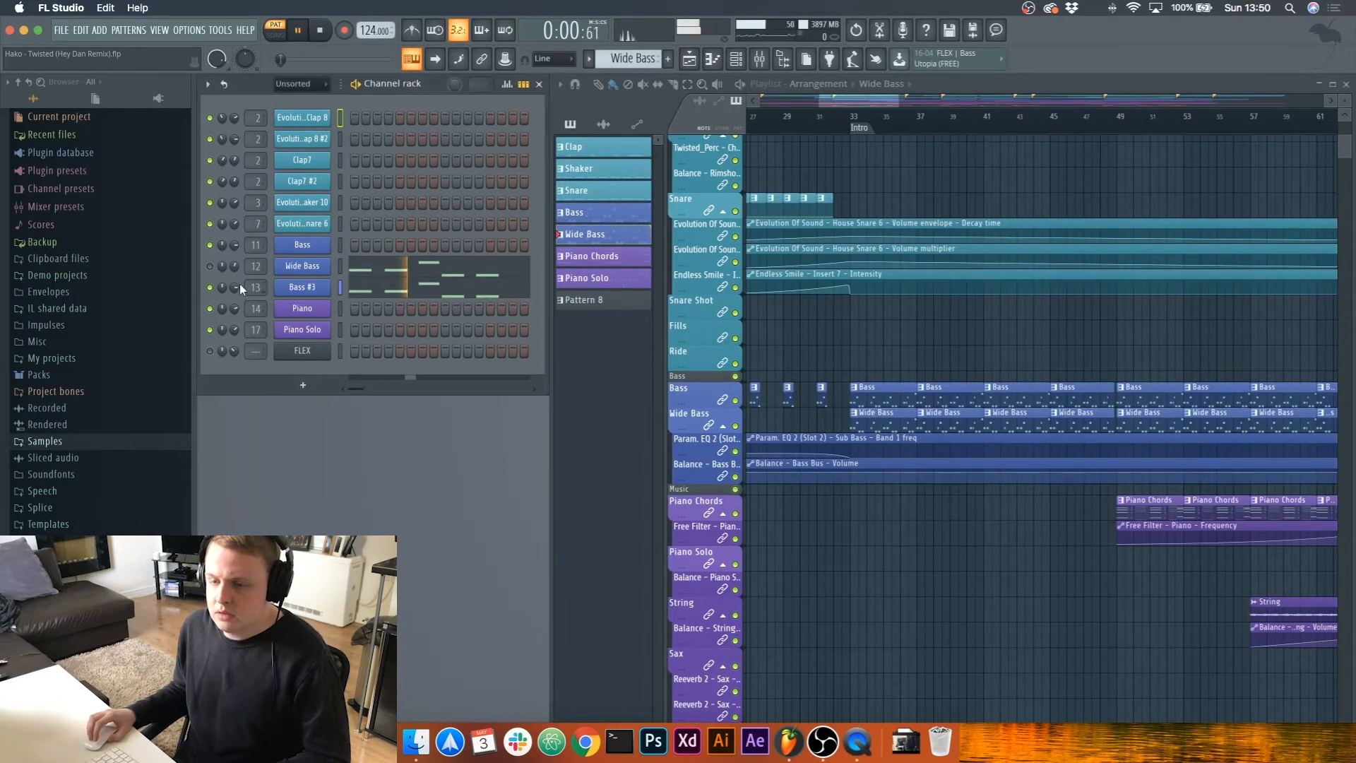
pyautogui.click(211, 288)
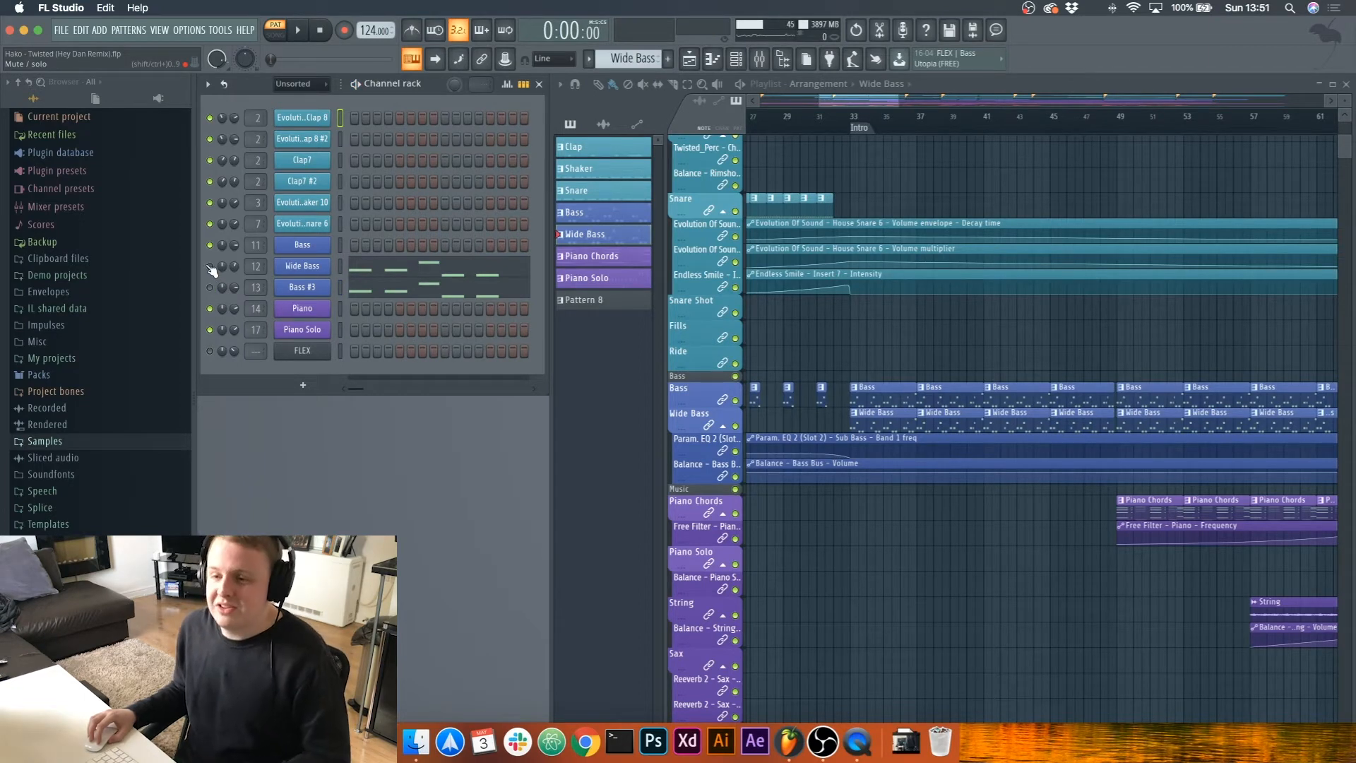
# Step: Play the soloed Bass and Wide Bass tracks together from the Intro, and view the Bass #3 channel's Serum settings
pyautogui.press('space')
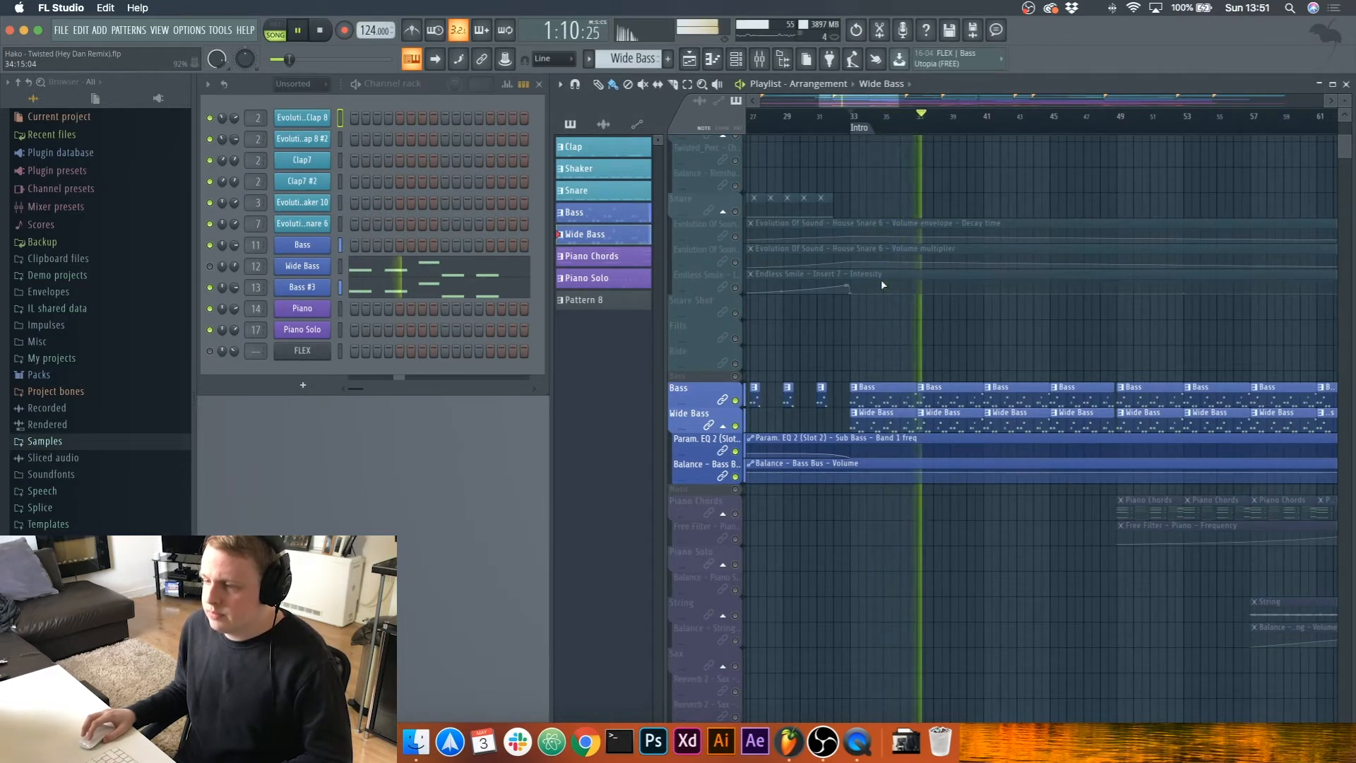
pyautogui.press('space')
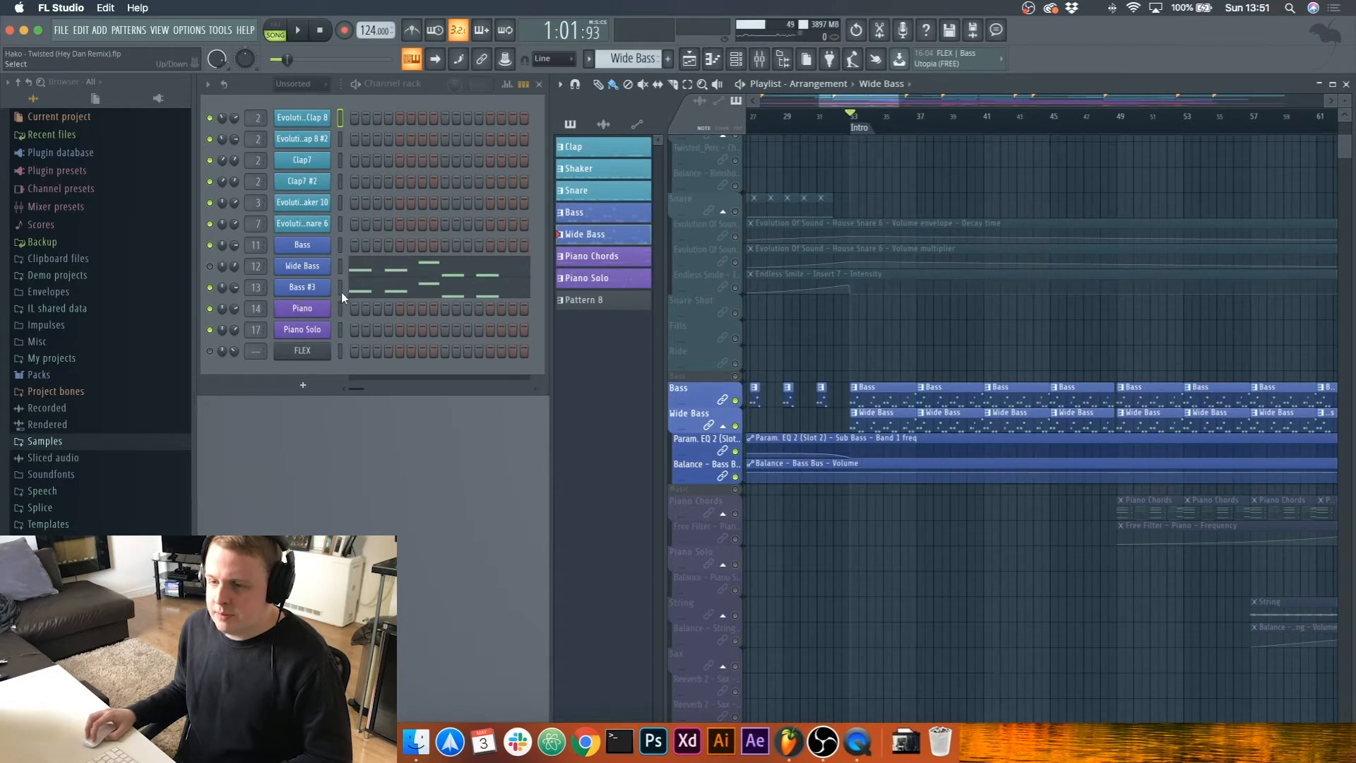
pyautogui.click(303, 287)
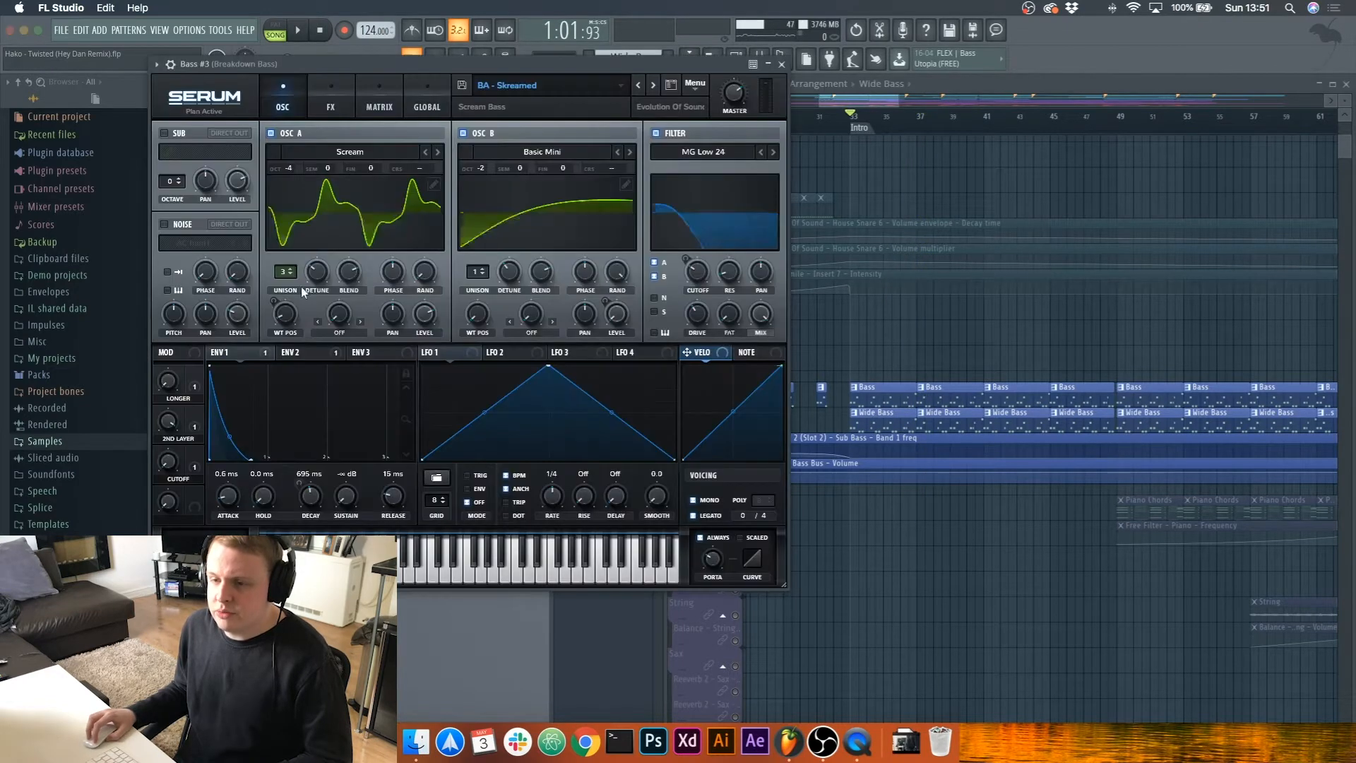
pyautogui.click(782, 64)
# Step: Examine the low-end cut in Fruity parametric EQ 2 on the Breakdown Bass insert, moving the mixer window clear of it
pyautogui.click(759, 64)
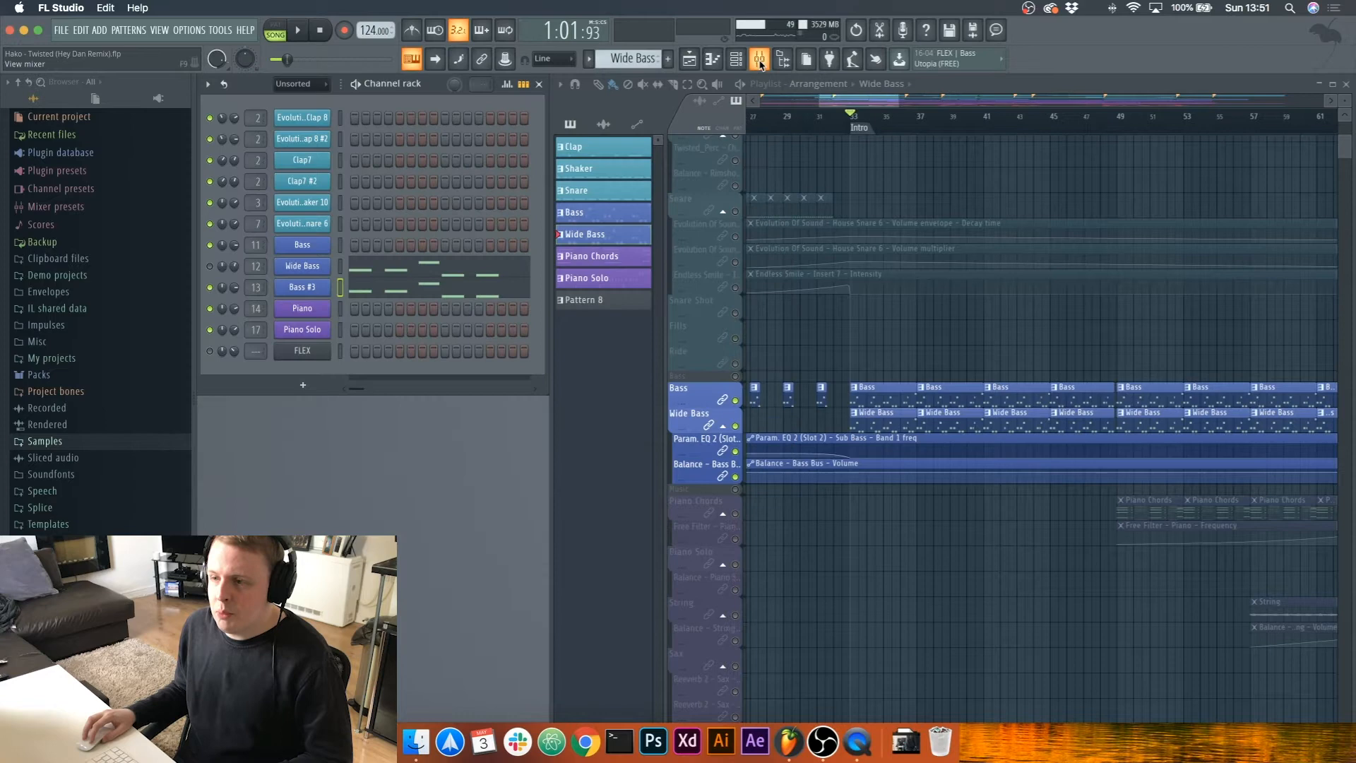
pyautogui.click(759, 64)
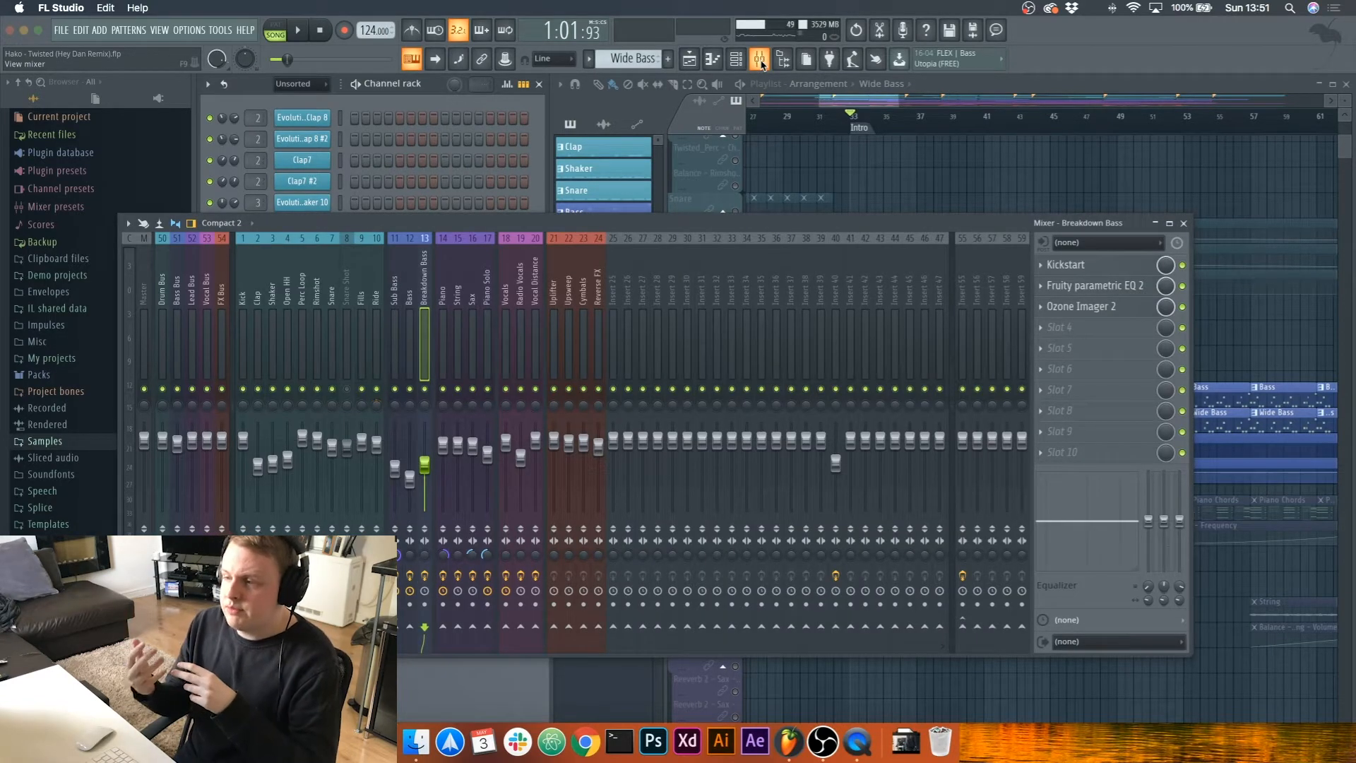
pyautogui.click(1102, 286)
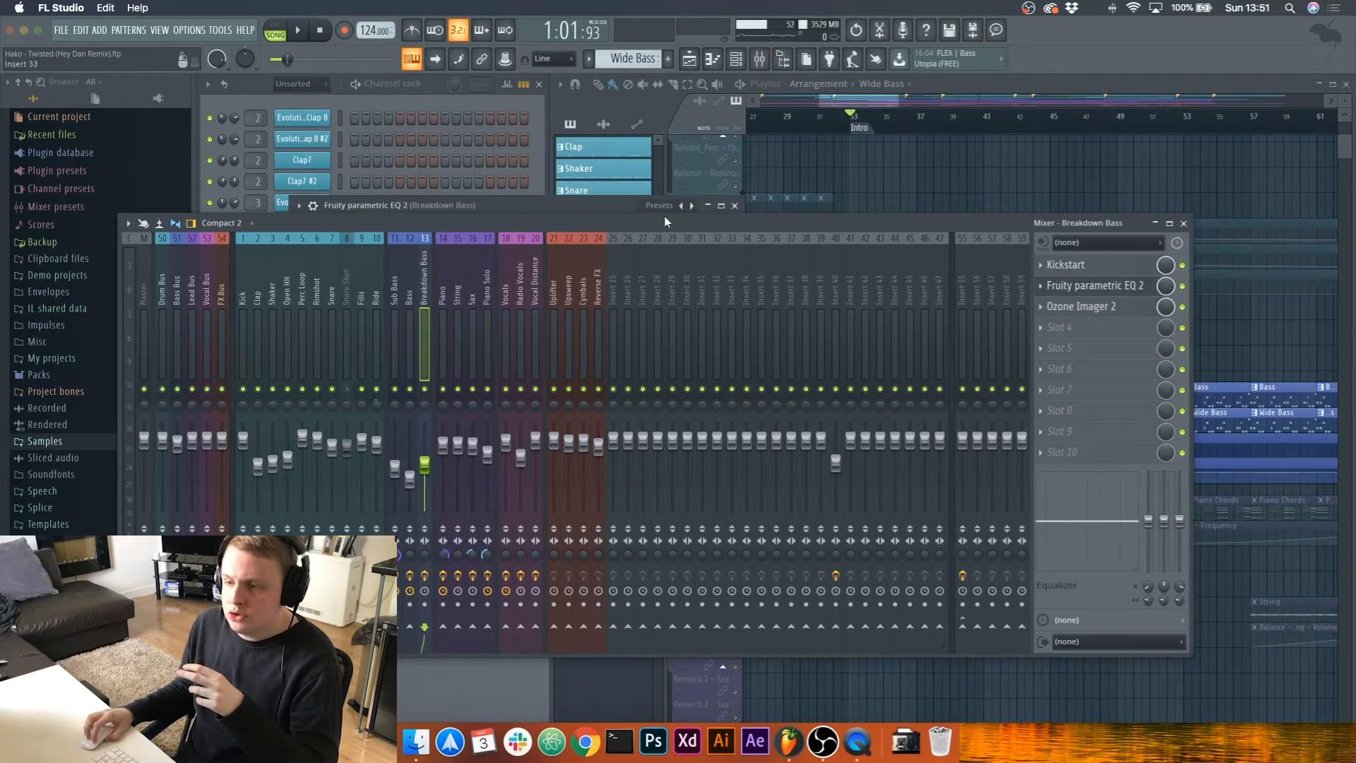
pyautogui.moveTo(596, 218); pyautogui.dragTo(612, 269)
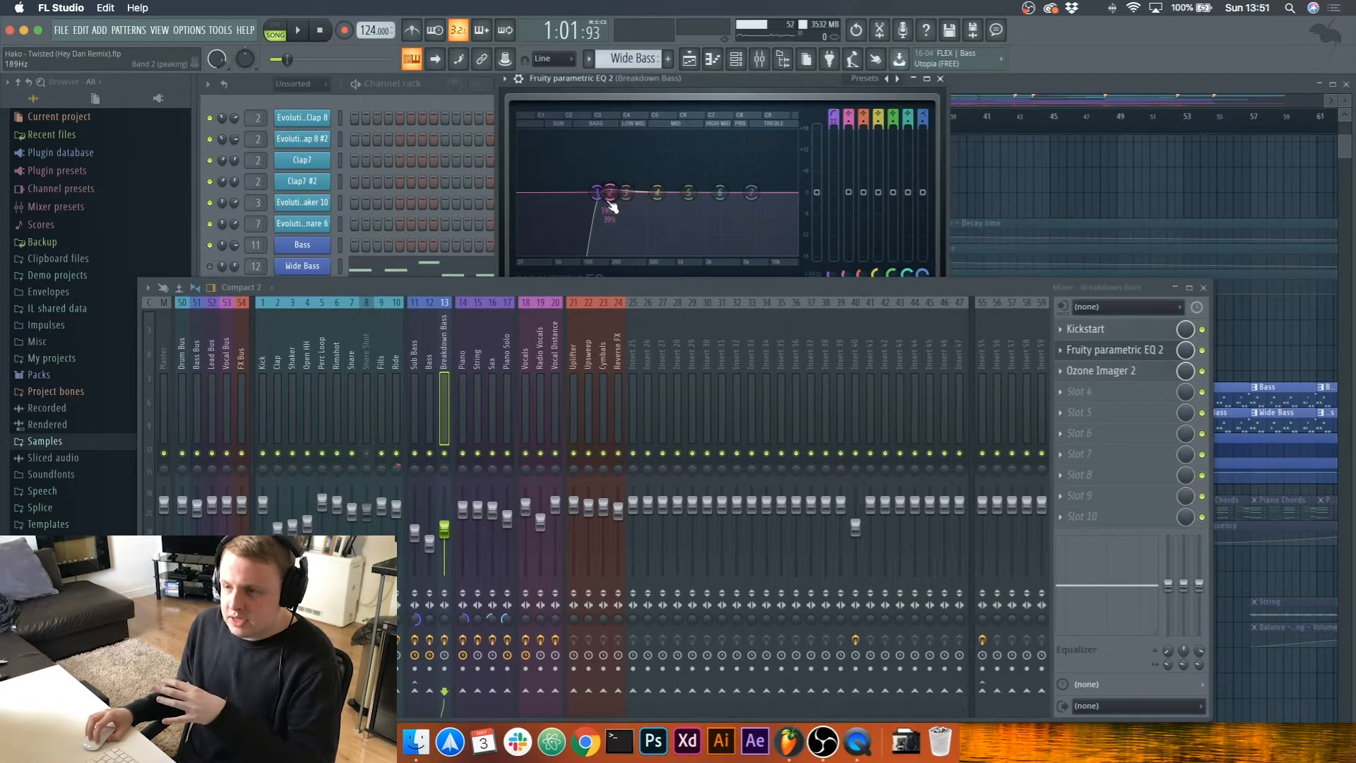
pyautogui.click(941, 80)
# Step: Inspect both Fruity parametric EQ 2 instances and the Kickstart sidechain curve on the Sub Bass insert
pyautogui.click(414, 361)
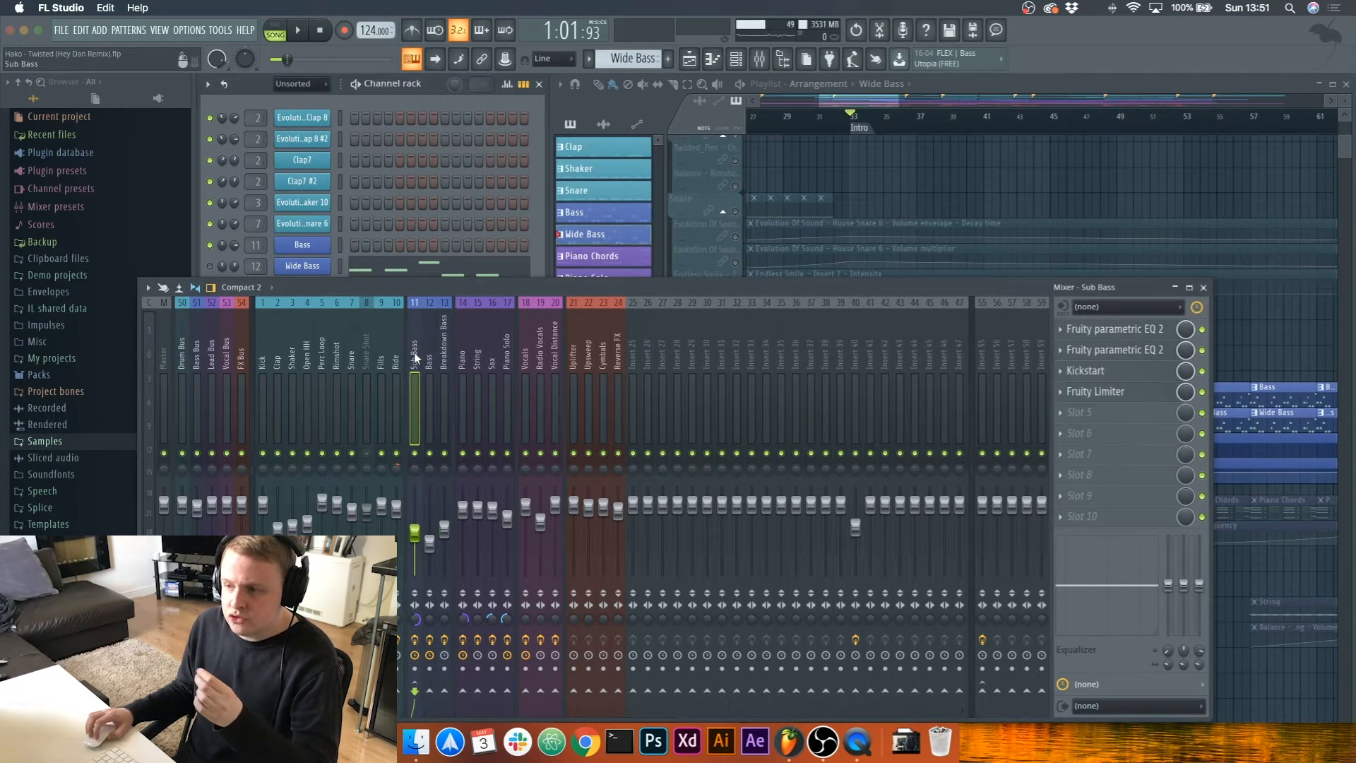
pyautogui.click(1135, 348)
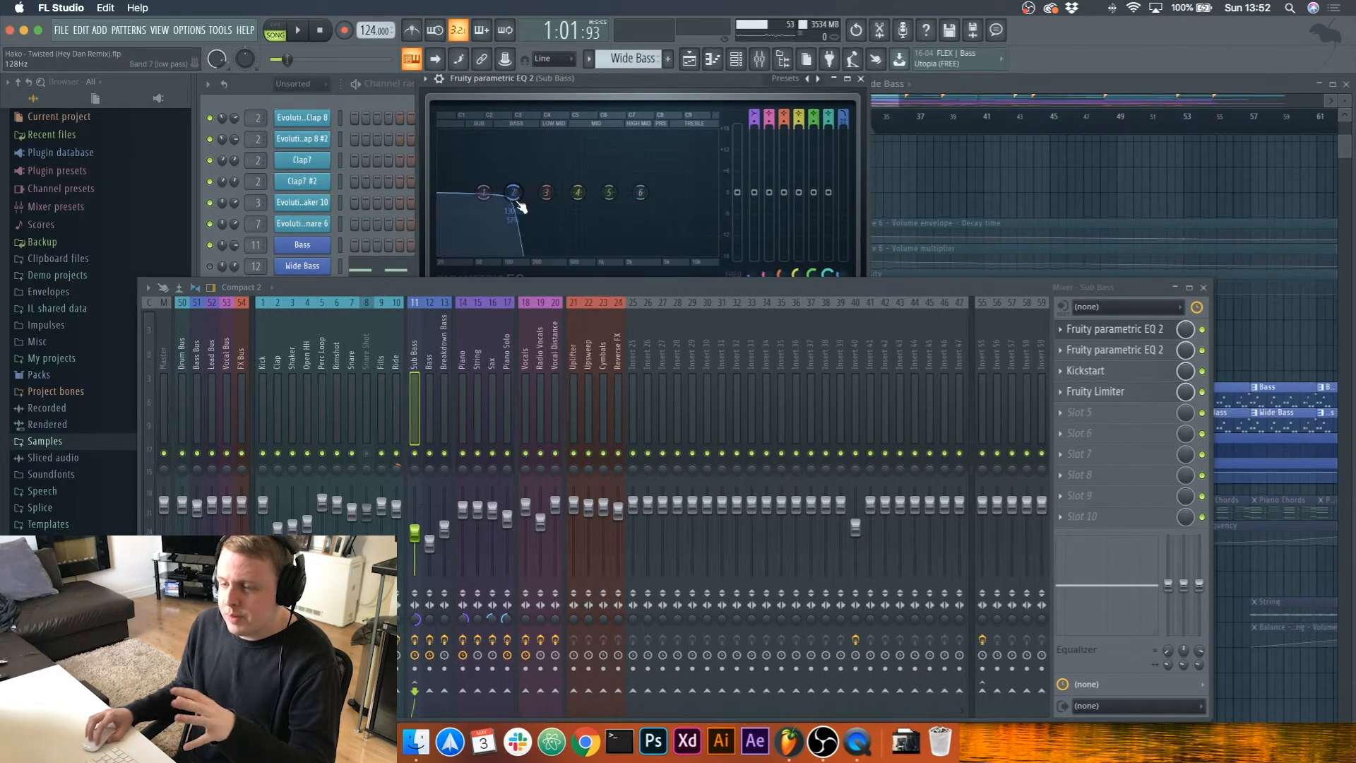
pyautogui.click(862, 79)
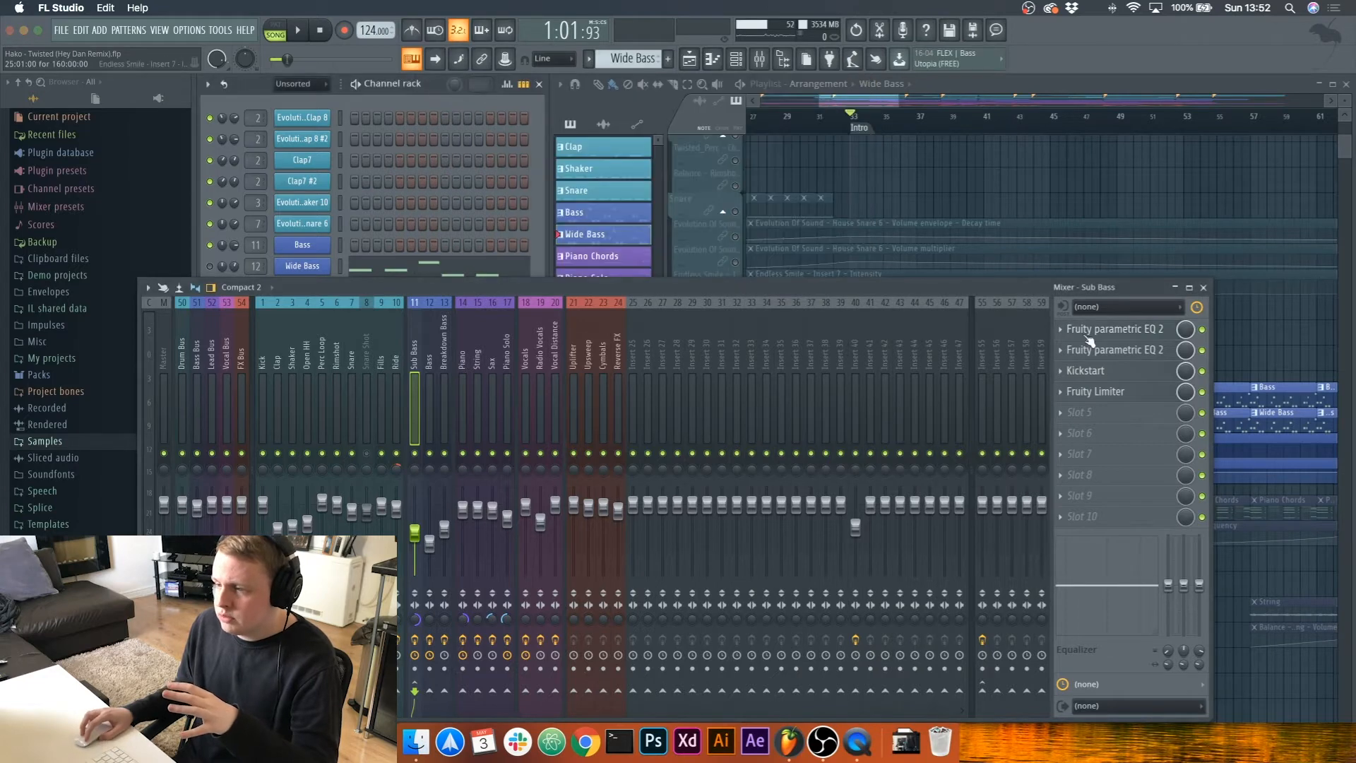
pyautogui.click(1117, 350)
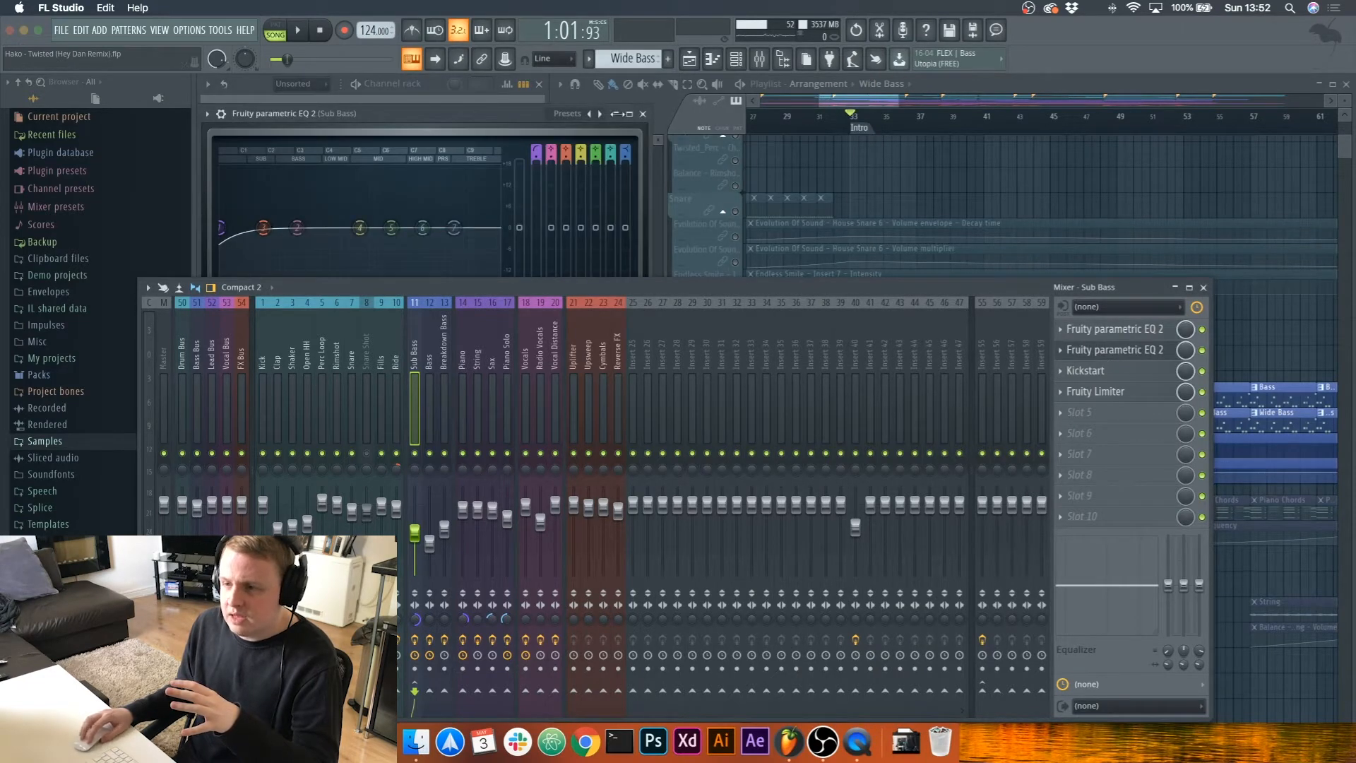
pyautogui.click(1130, 372)
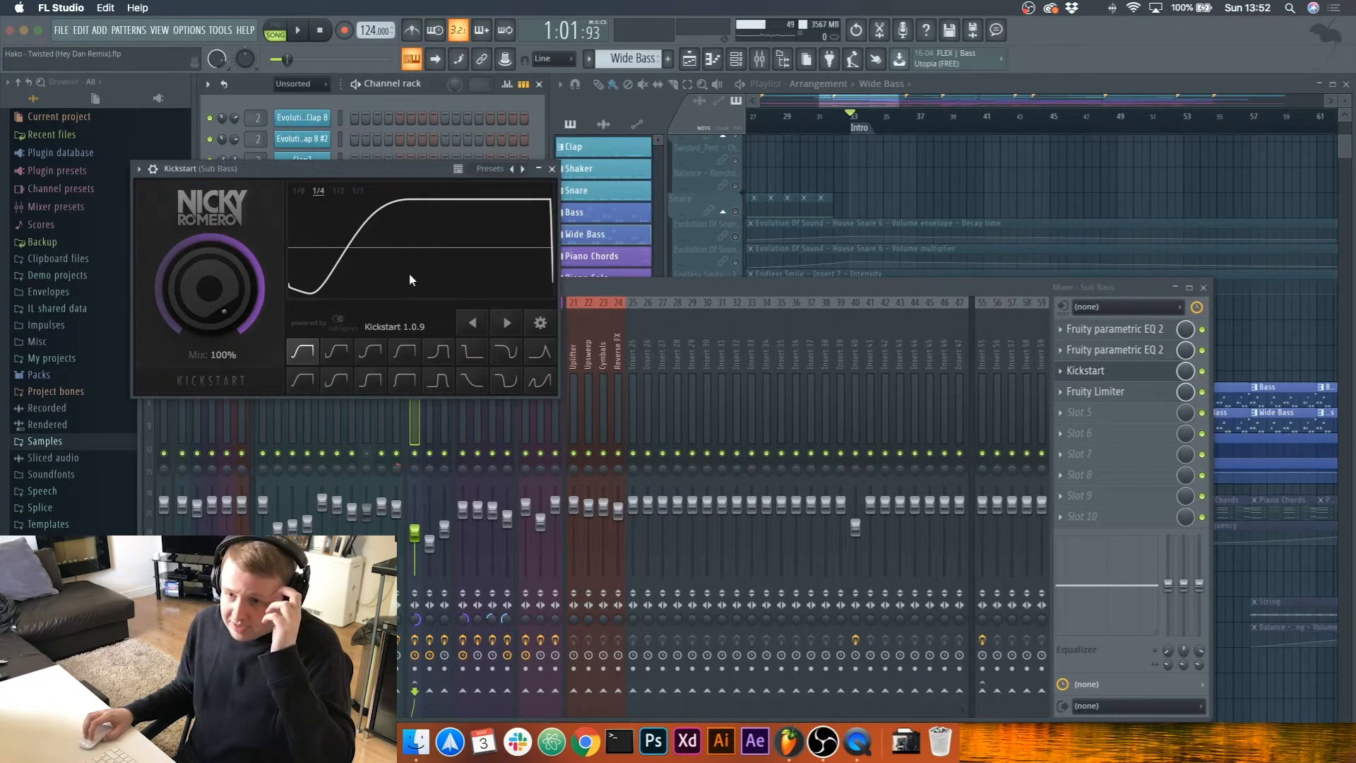
# Step: Examine the Sub Bass insert's Fruity Limiter compressor and sidechain settings while playing the bass from the Intro
pyautogui.click(1137, 393)
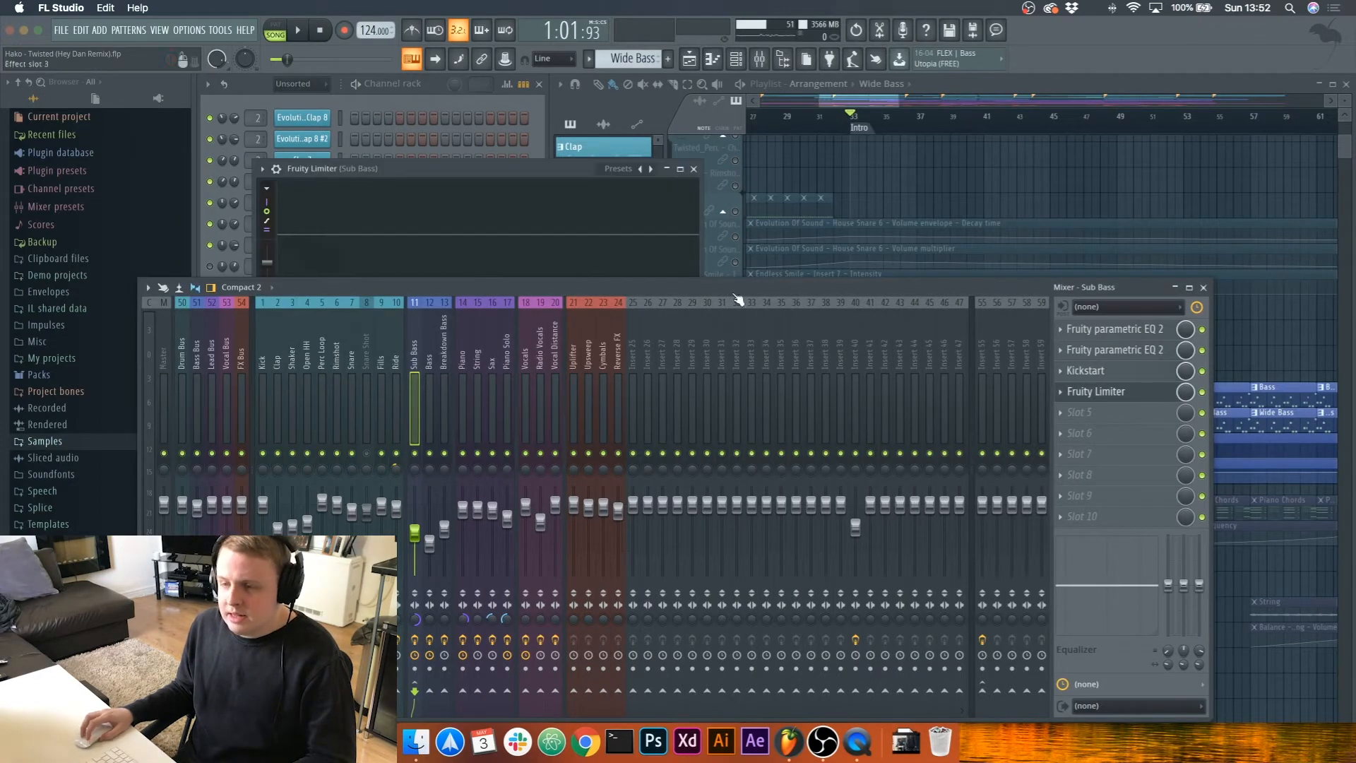
pyautogui.press('space')
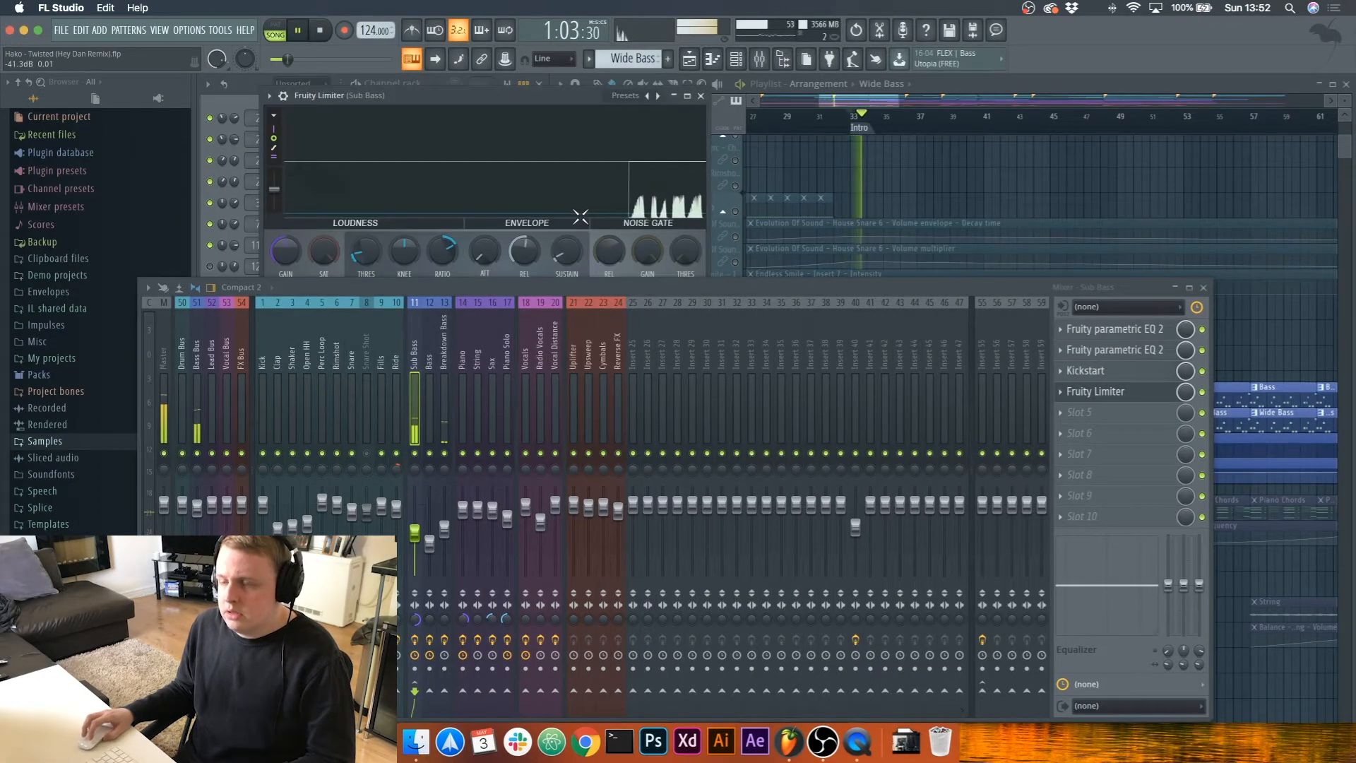
pyautogui.moveTo(579, 287); pyautogui.dragTo(585, 357)
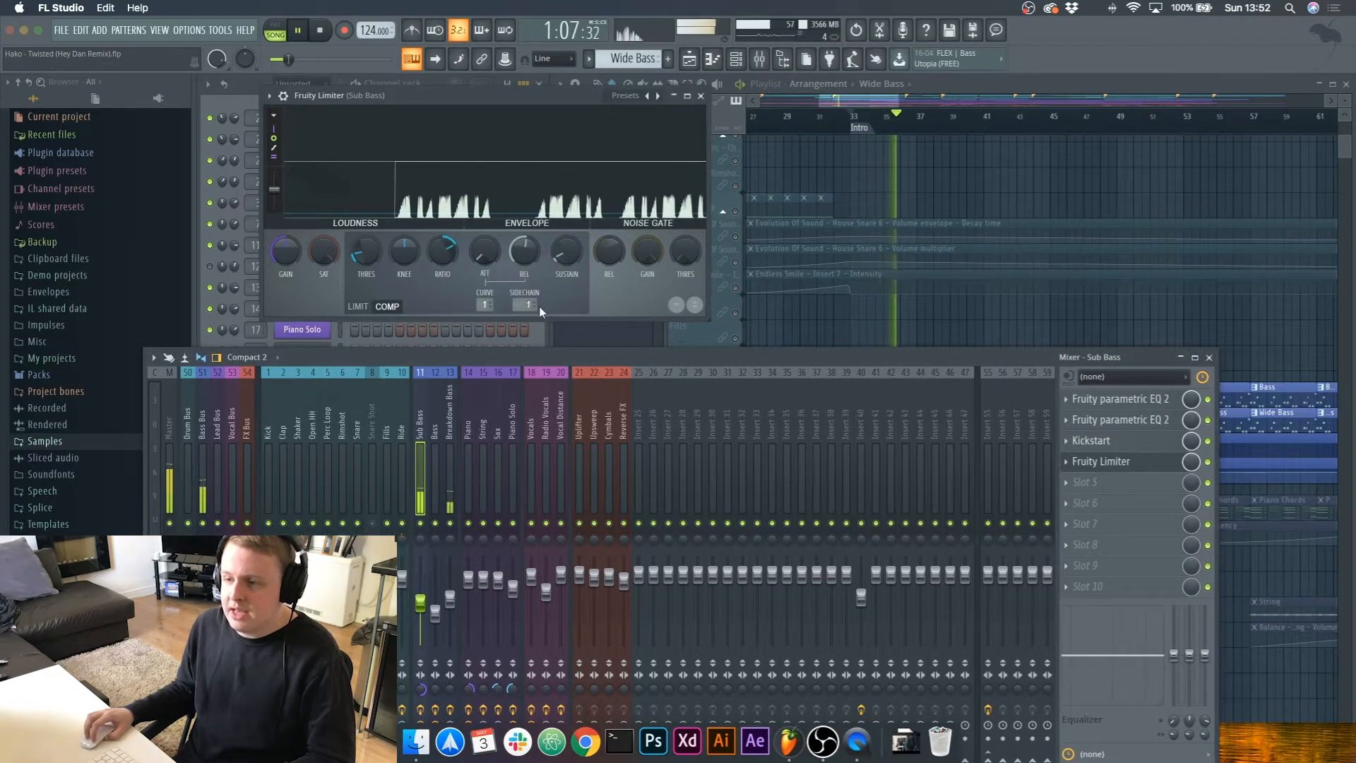
pyautogui.press('space')
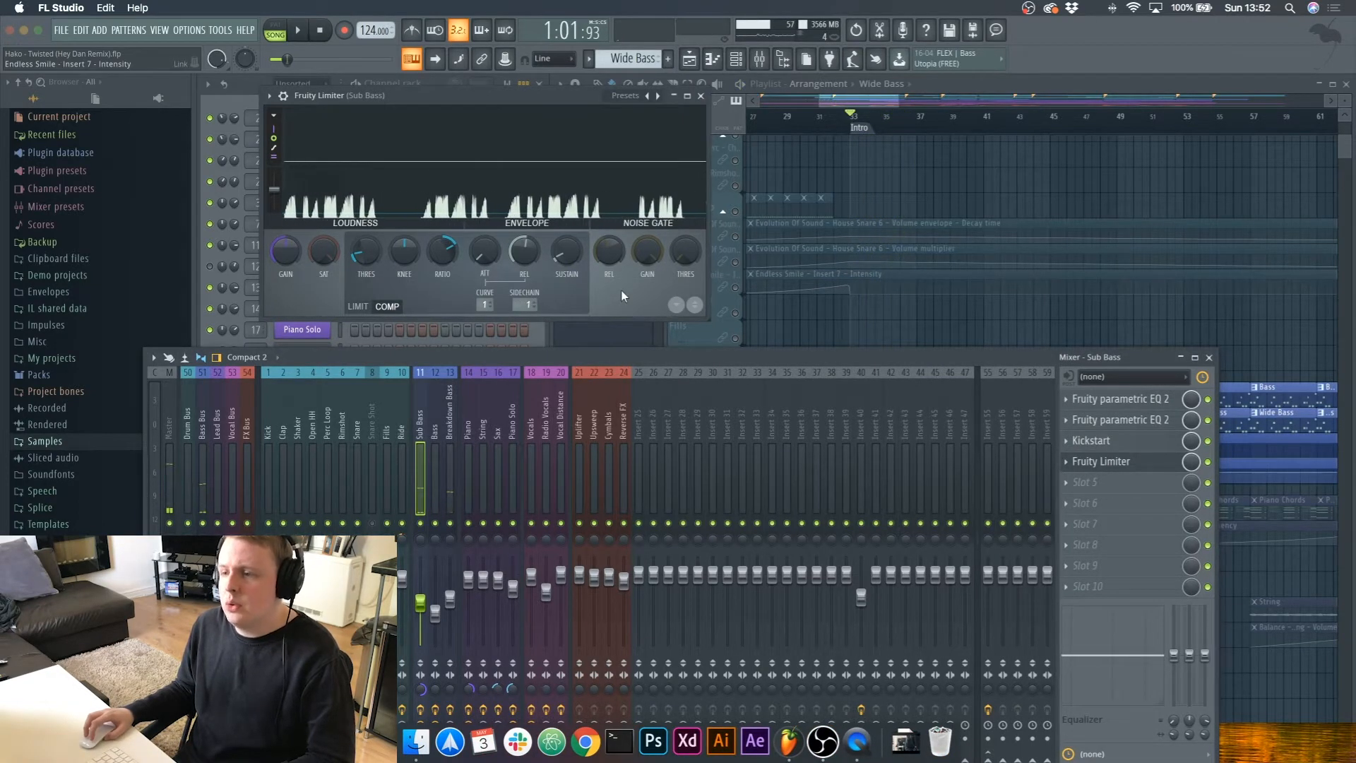
# Step: Return to the Breakdown Bass insert in the mixer and inspect its Fruity parametric EQ 2 and Ozone Imager 2
pyautogui.scroll(5, 895, 186)
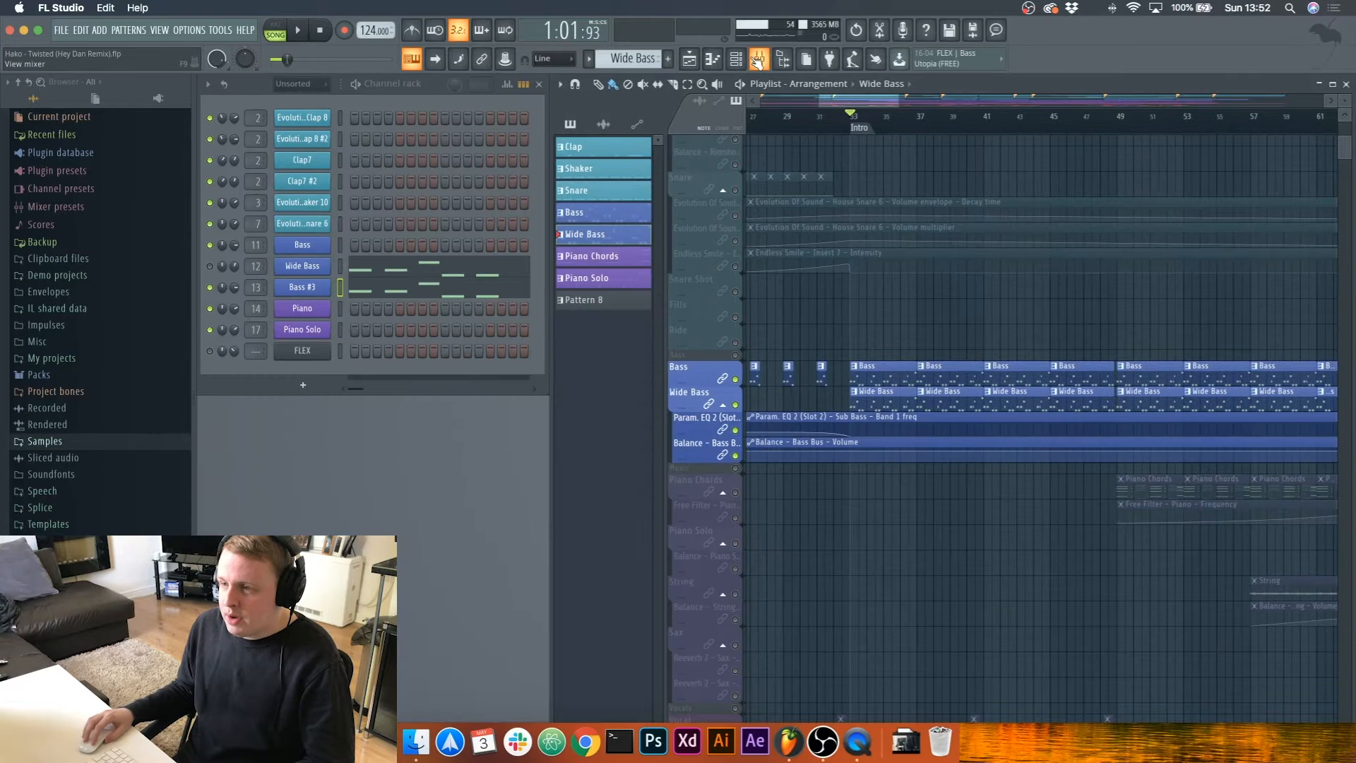
pyautogui.click(757, 60)
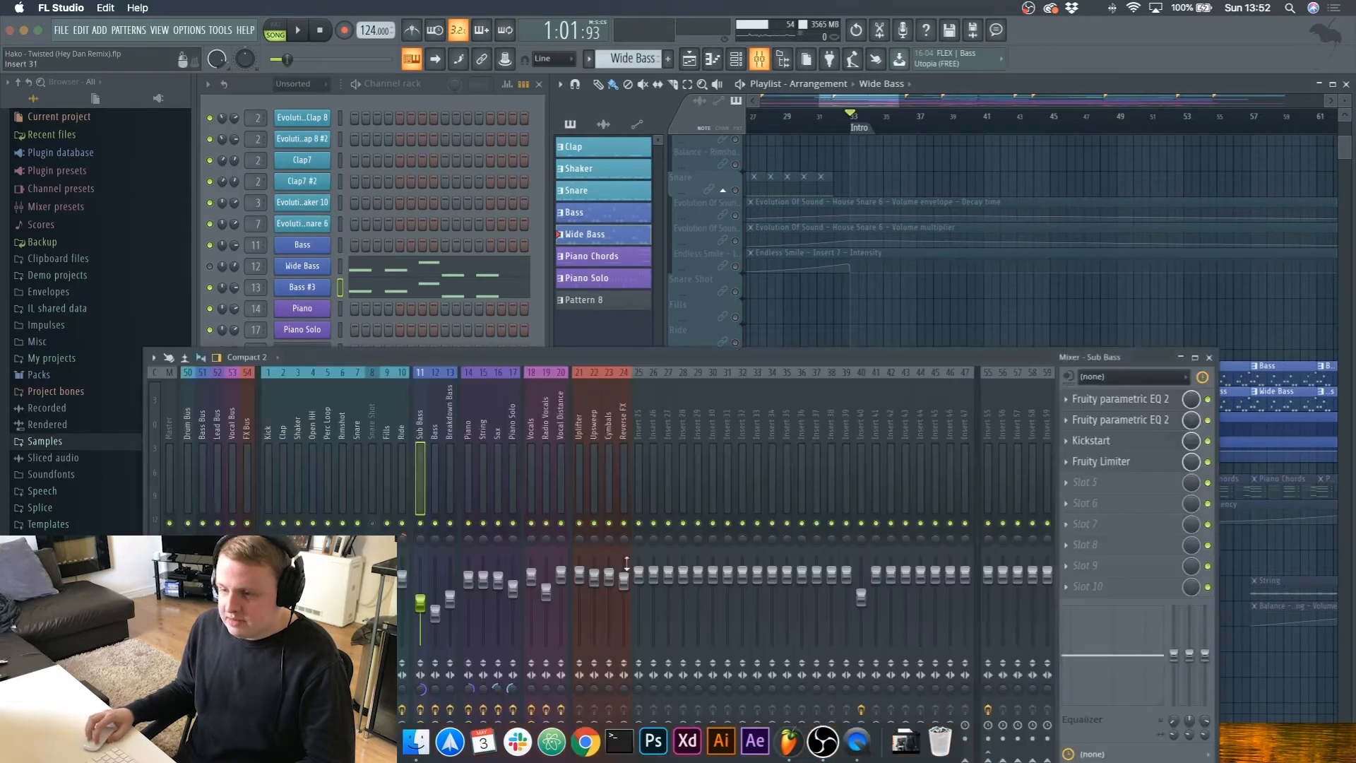
pyautogui.click(1137, 422)
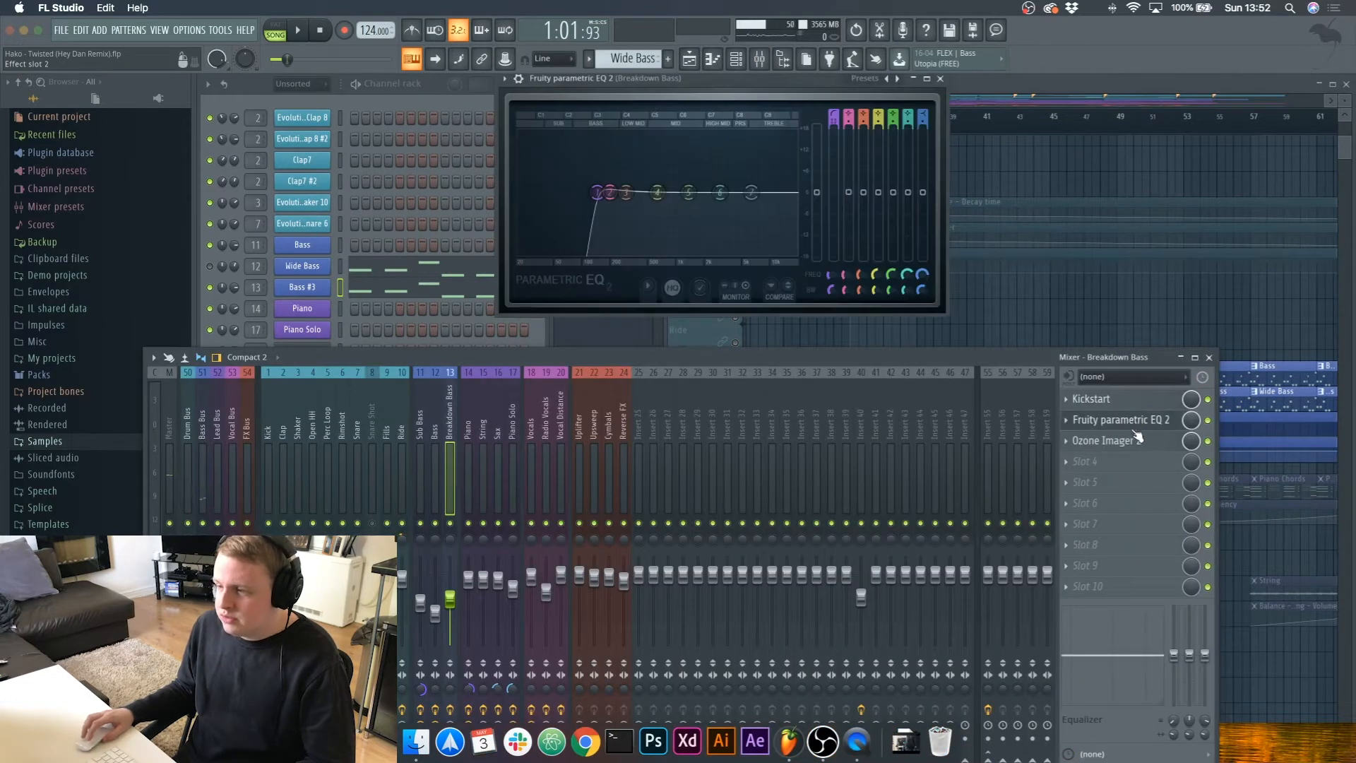
pyautogui.click(1125, 442)
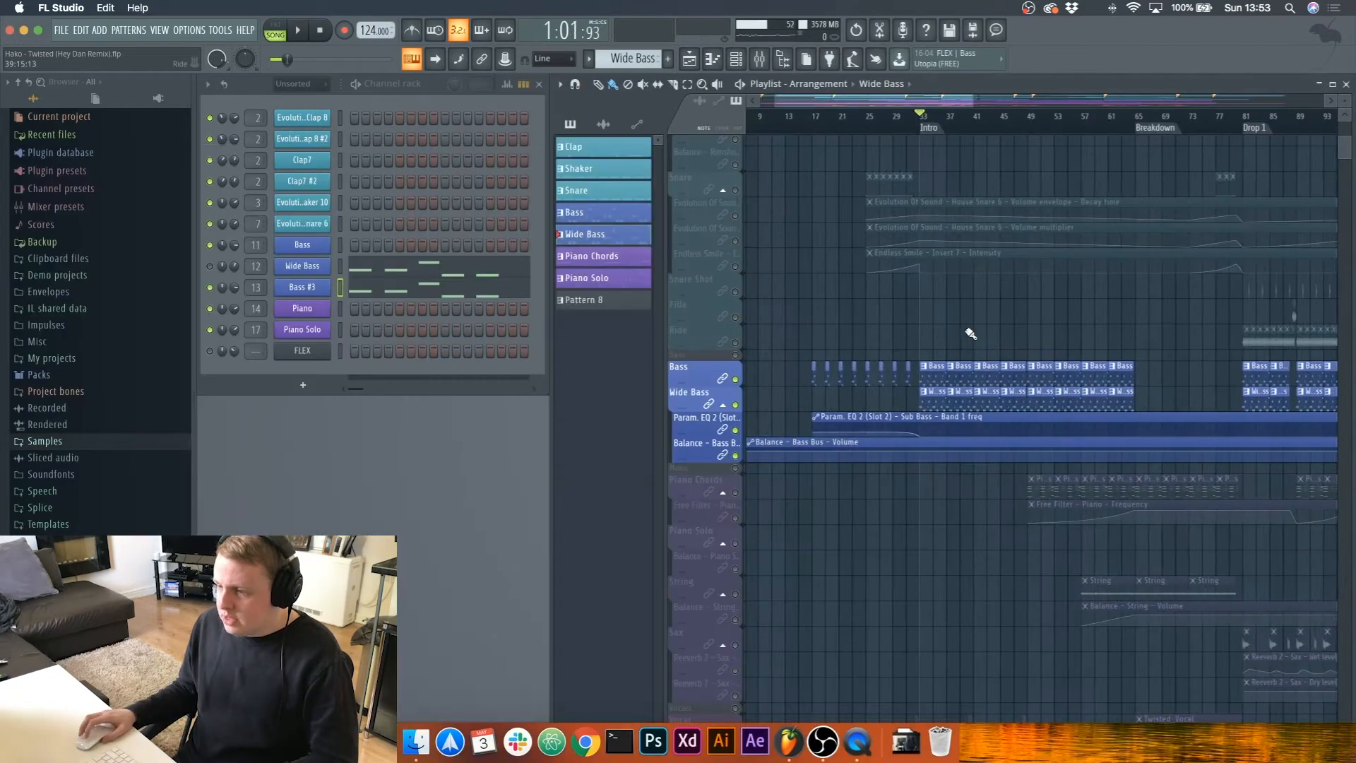
# Step: Play the drums and bass together from Drop 1, following the Bass and Wide Bass clips in the playlist
pyautogui.hscroll(9, 971, 334)
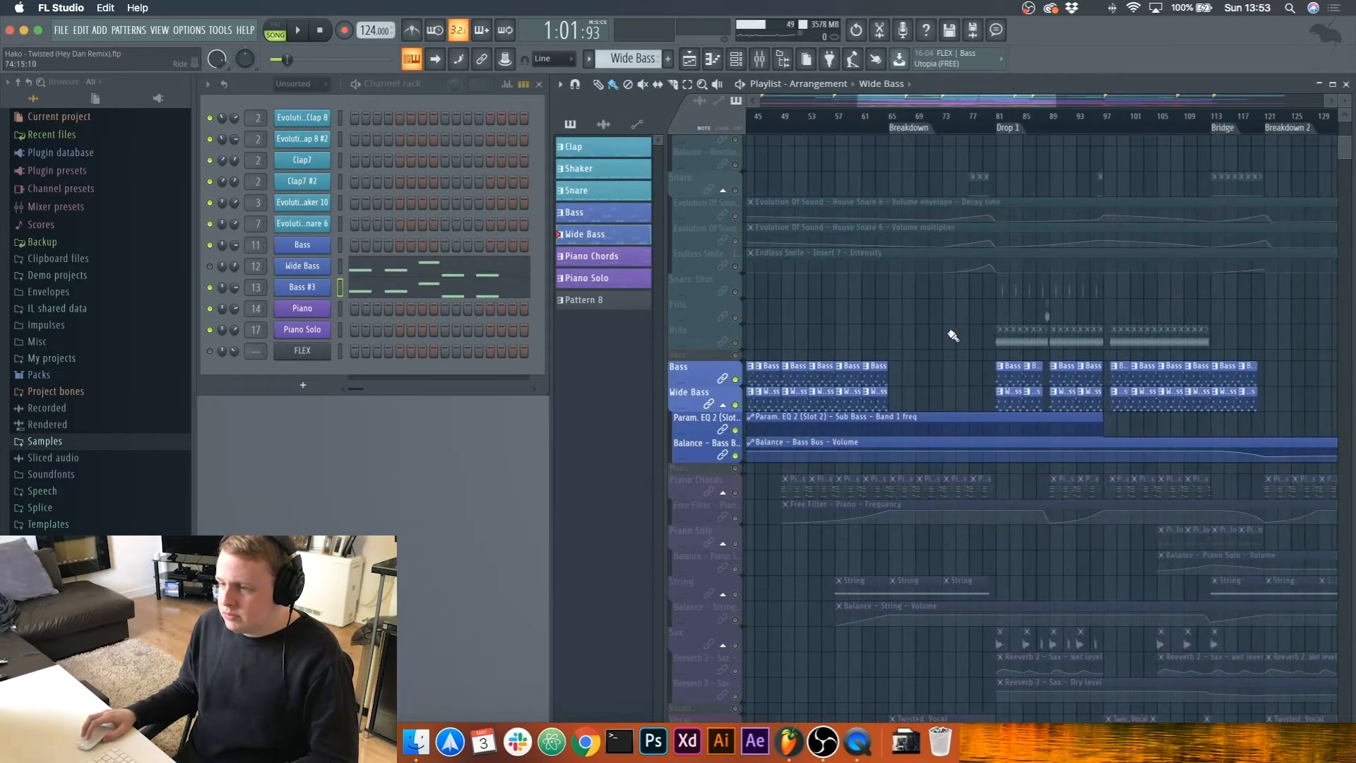
pyautogui.scroll(4, 742, 350)
pyautogui.press('space')
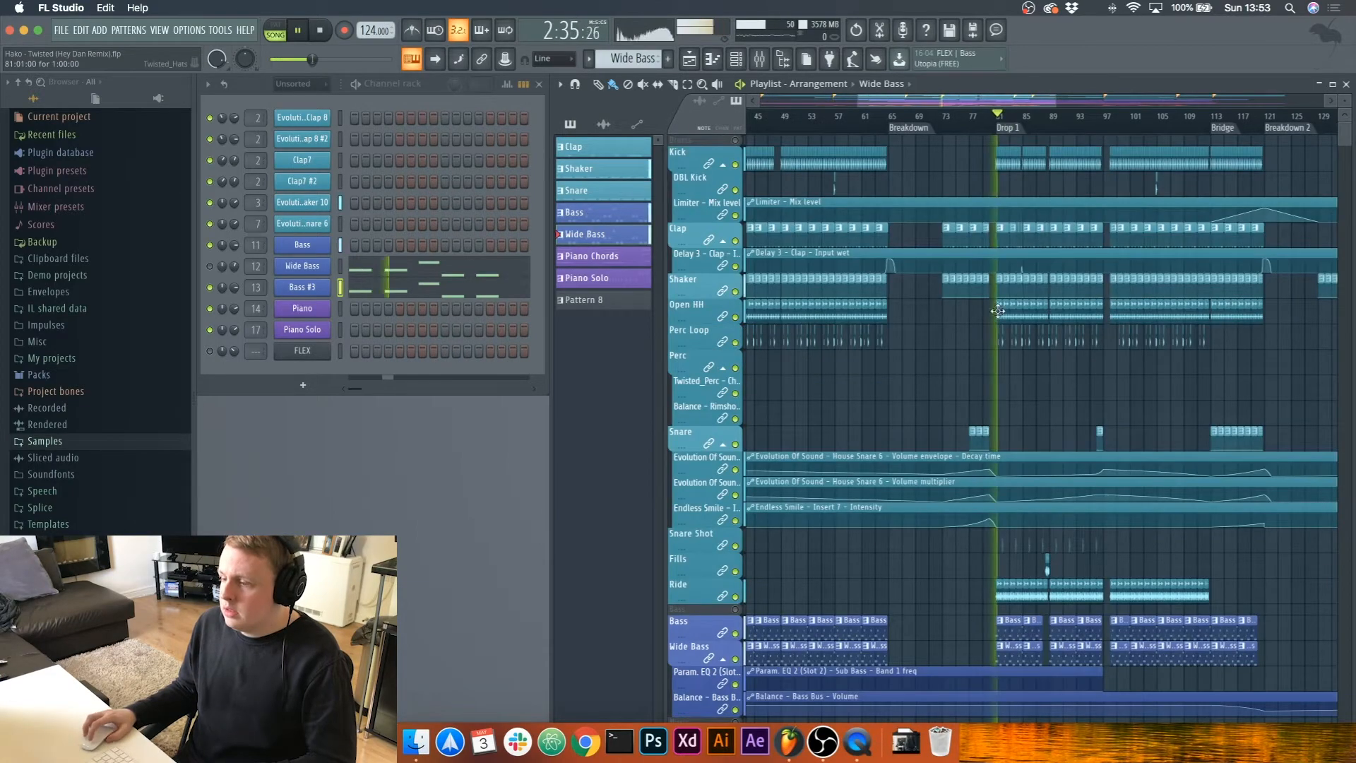
pyautogui.scroll(-3, 1050, 439)
pyautogui.scroll(5, 1050, 439)
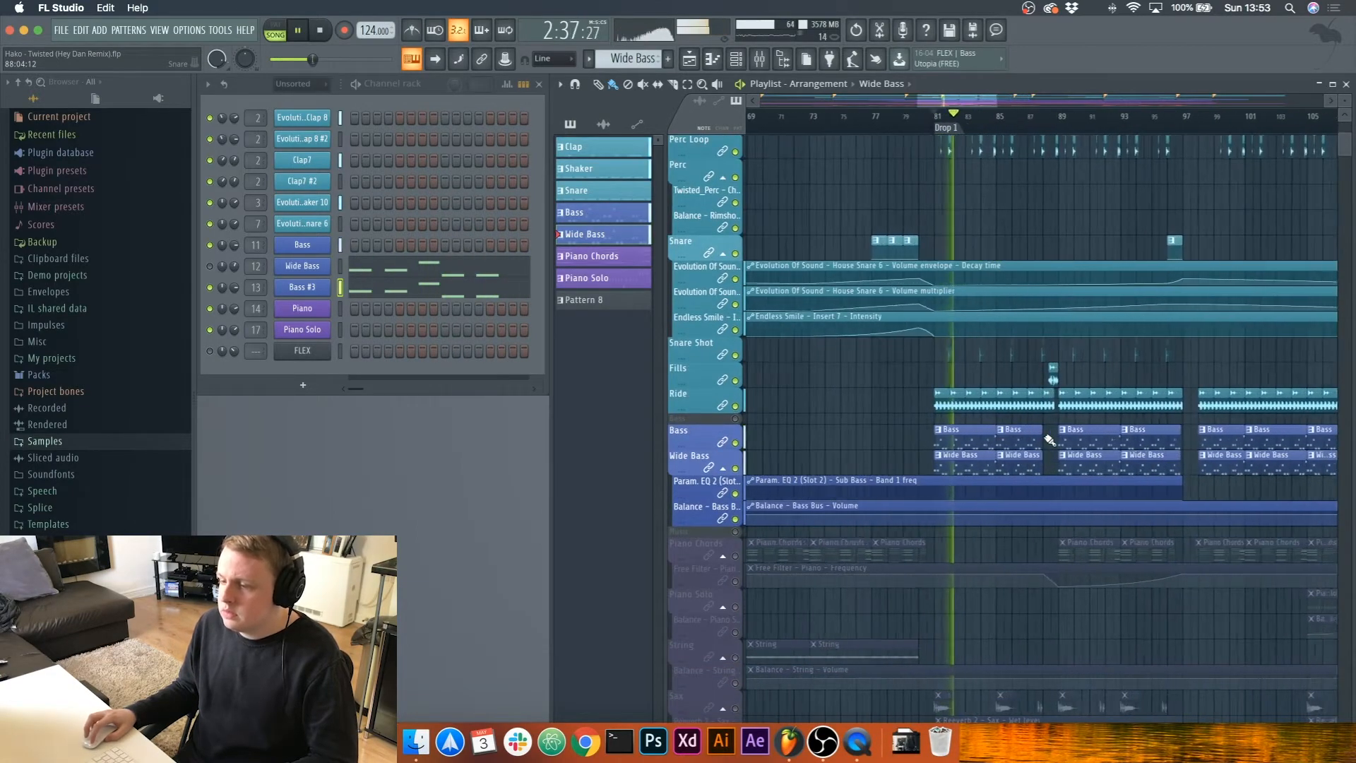
pyautogui.hscroll(2, 1039, 435)
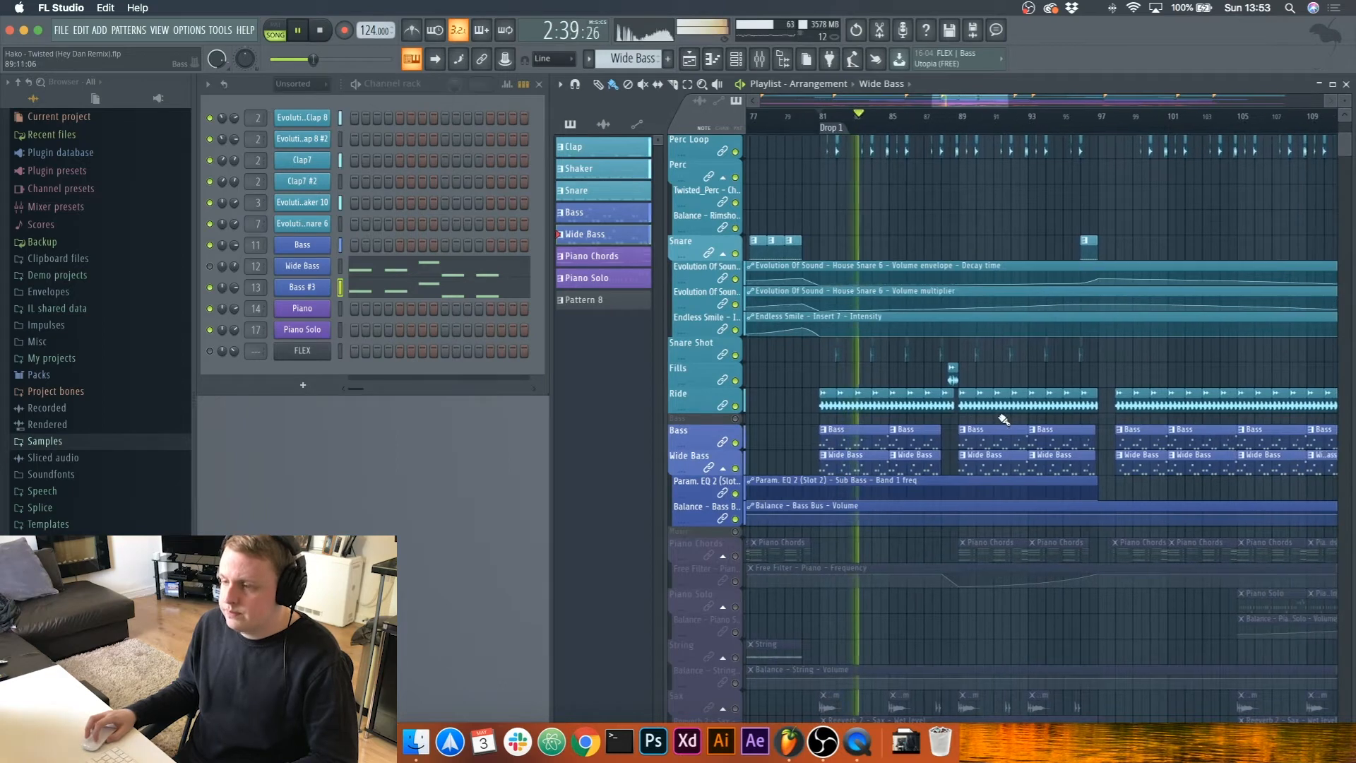
pyautogui.scroll(-3, 989, 416)
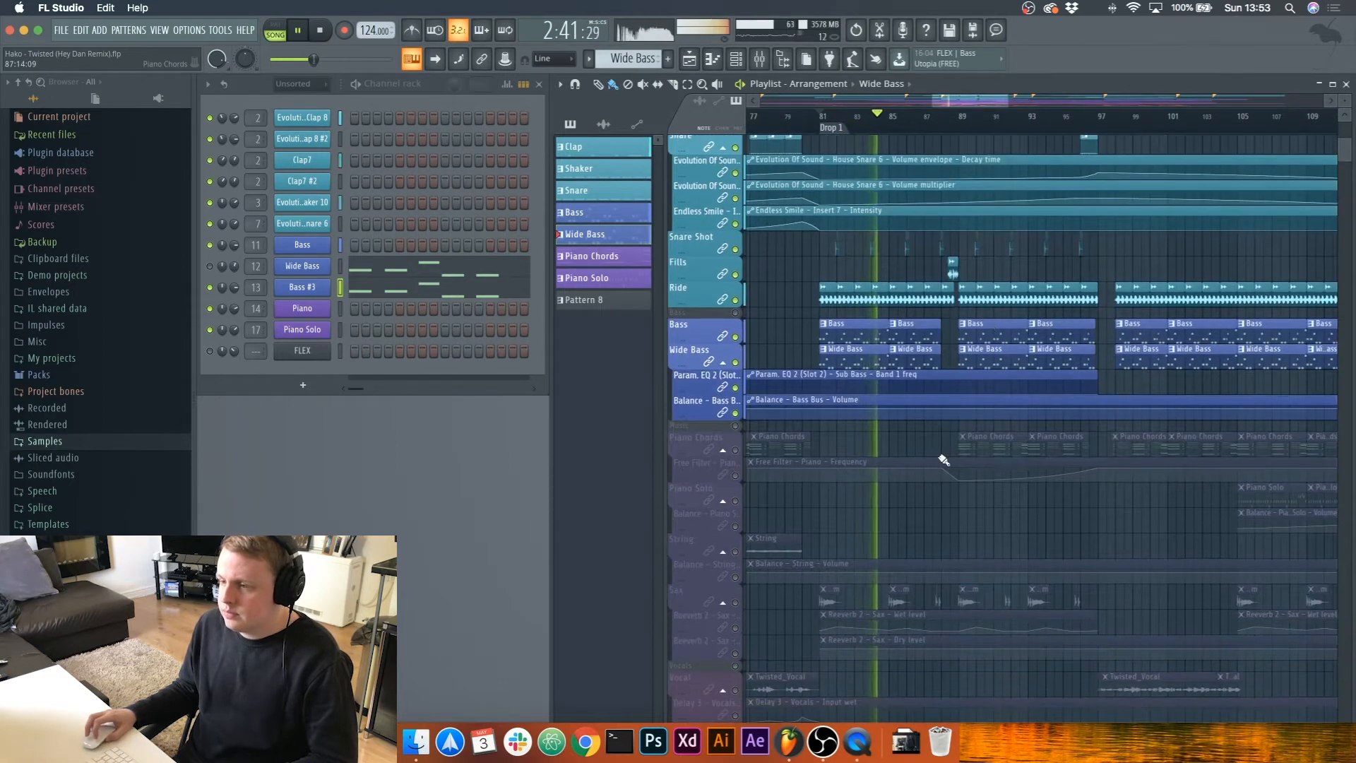
pyautogui.press('space')
# Step: Solo the Piano Chords track, select its pattern and audition it with the Free Filter frequency automation enabled
pyautogui.keyDown('ctrl'); pyautogui.click(735, 450); pyautogui.keyUp('ctrl')
pyautogui.scroll(-2, 910, 414)
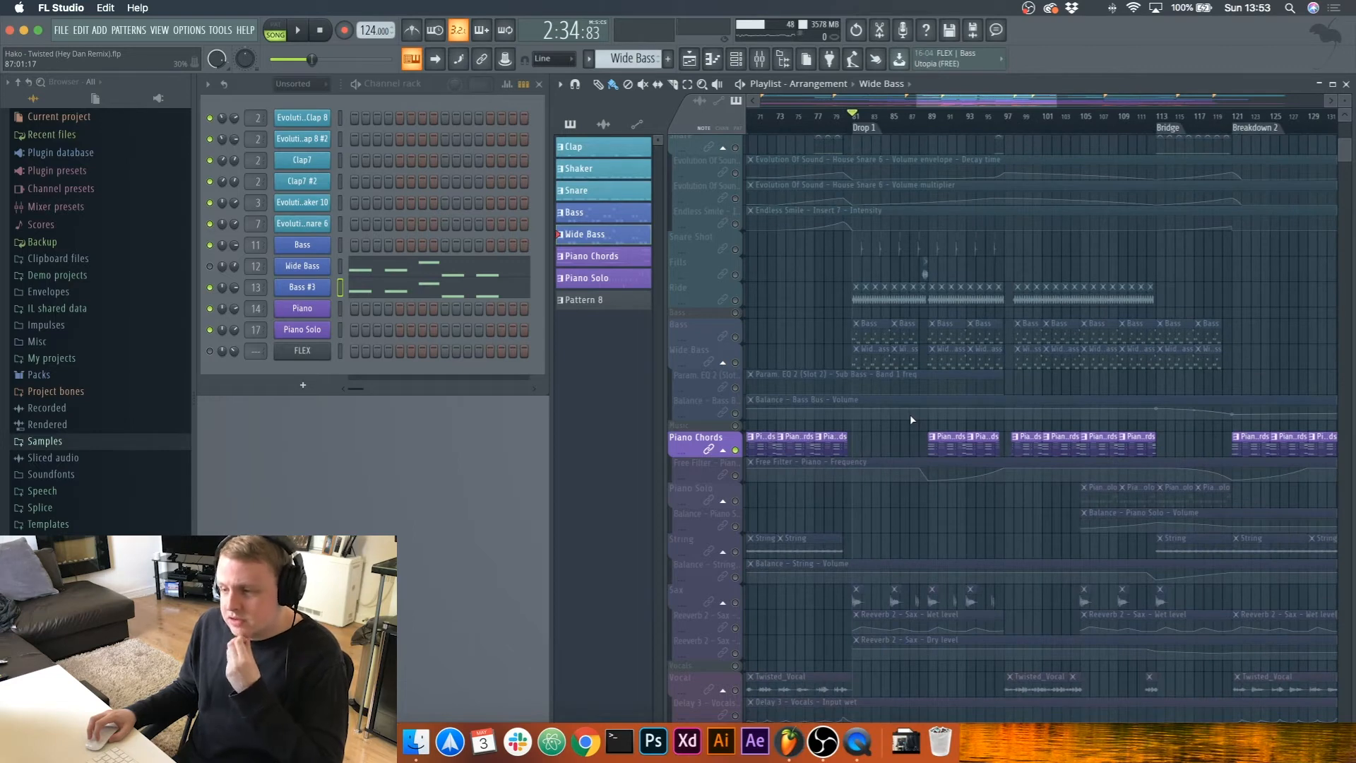
pyautogui.click(934, 447)
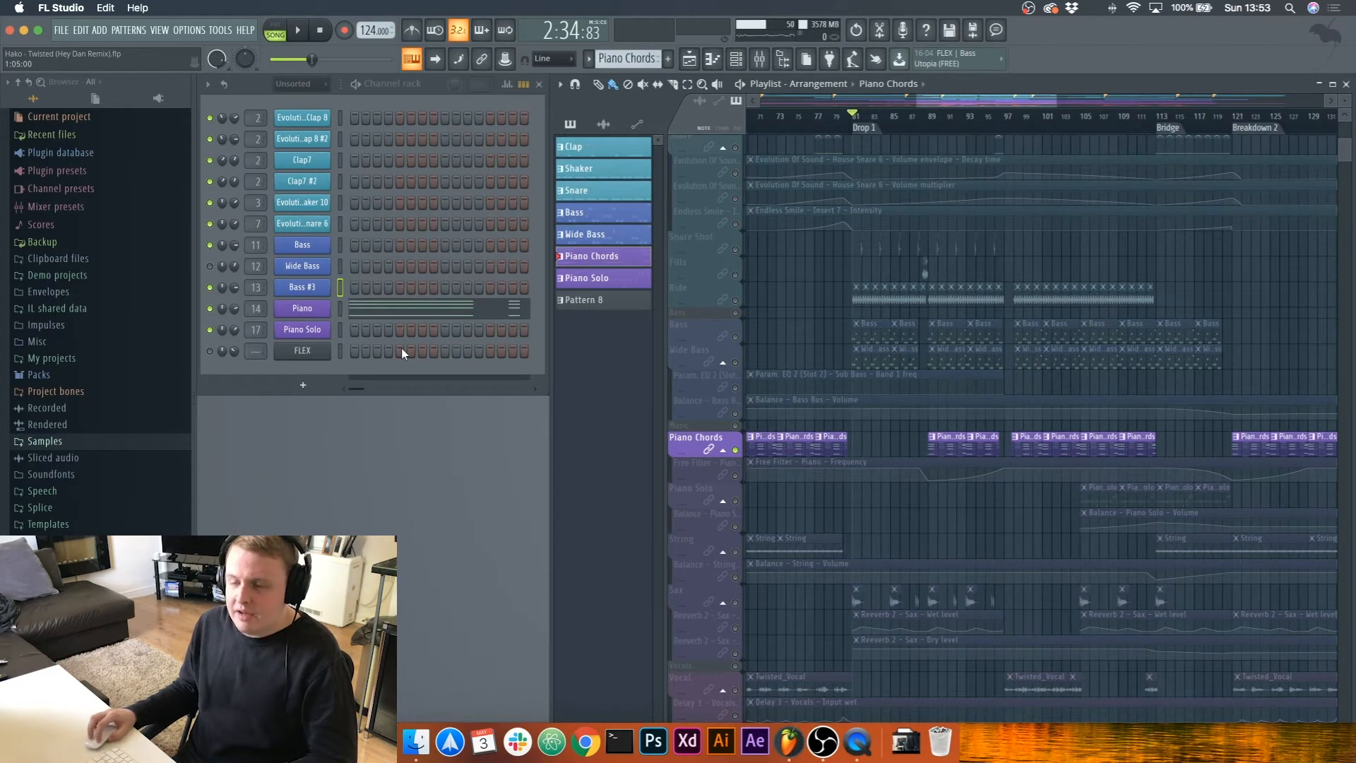
pyautogui.scroll(3, 929, 401)
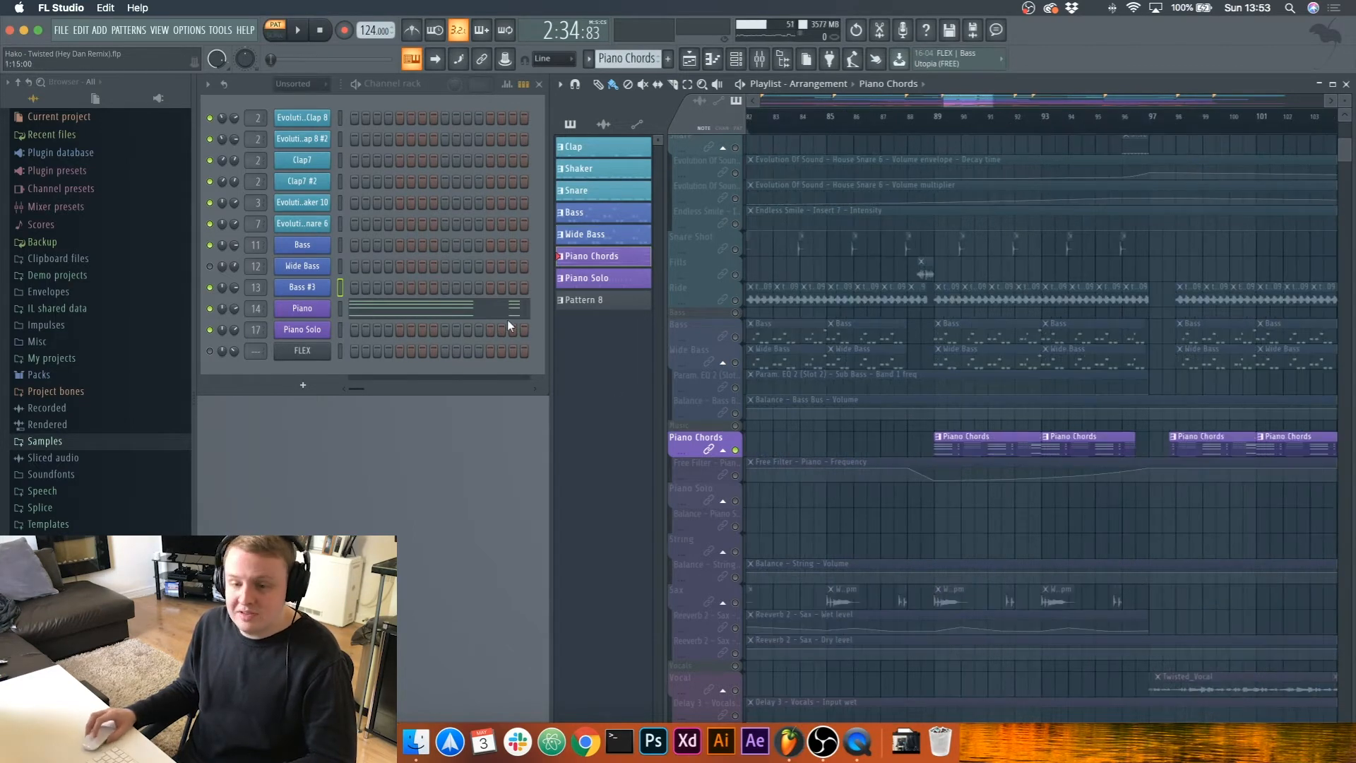
pyautogui.press('space')
pyautogui.click(686, 476)
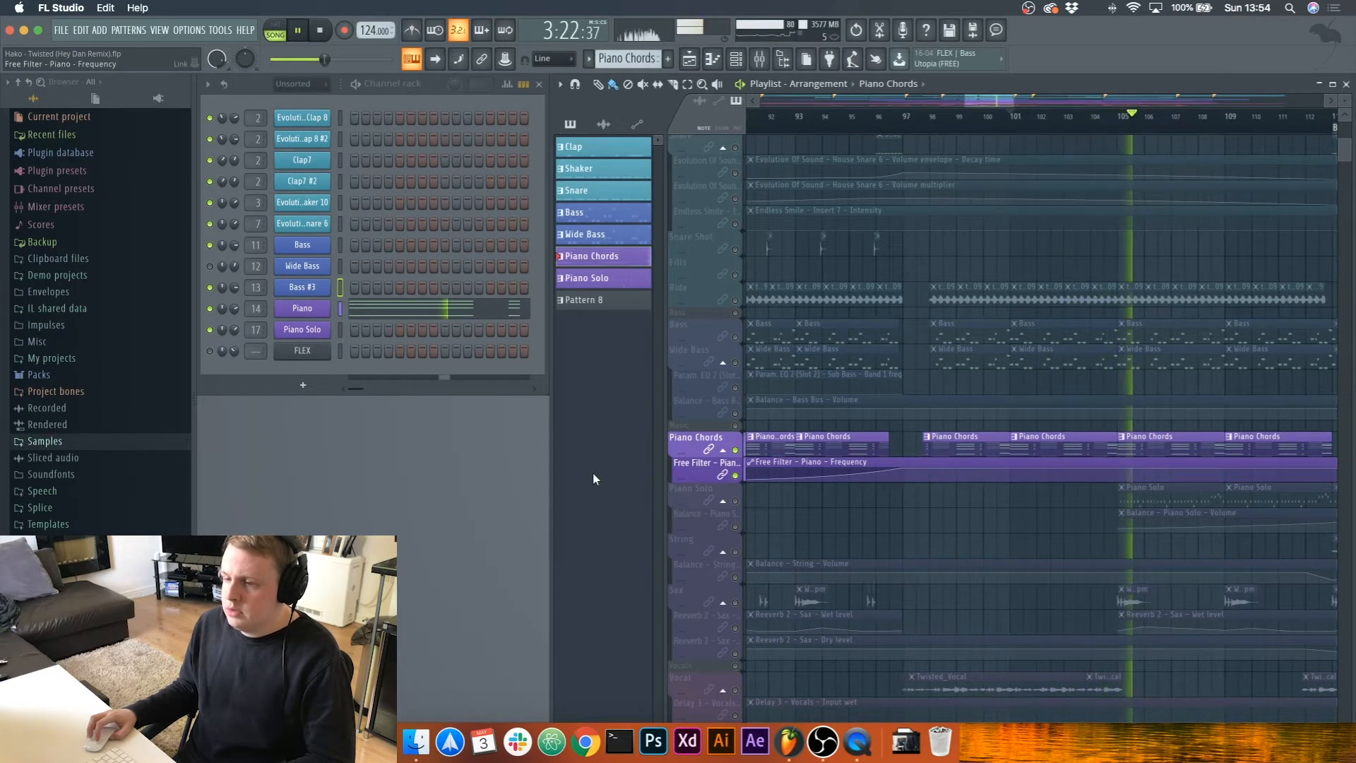
pyautogui.press('space')
# Step: Inspect the Piano channel's German Small Room preset in Analog Lab, filter its presets to Pianos, and bring up the Piano mixer insert
pyautogui.click(302, 308)
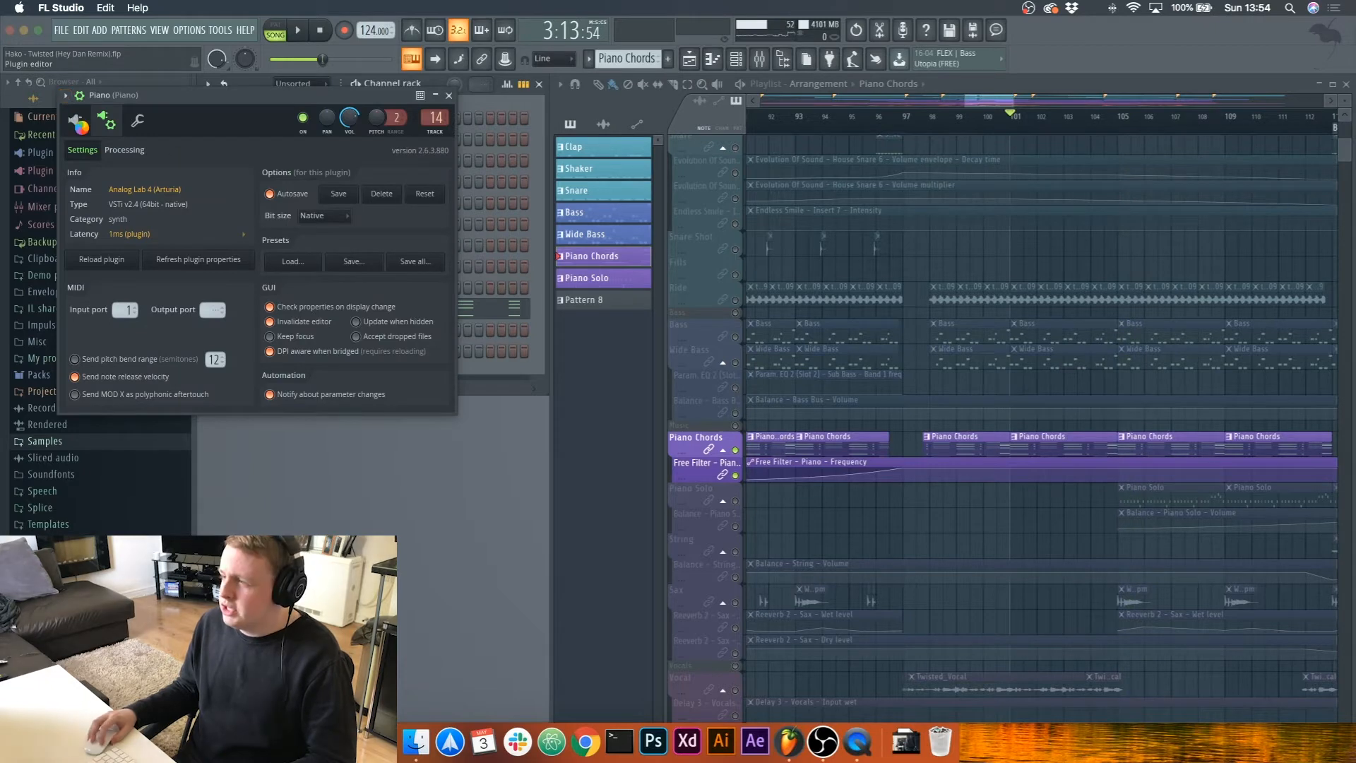
pyautogui.click(82, 125)
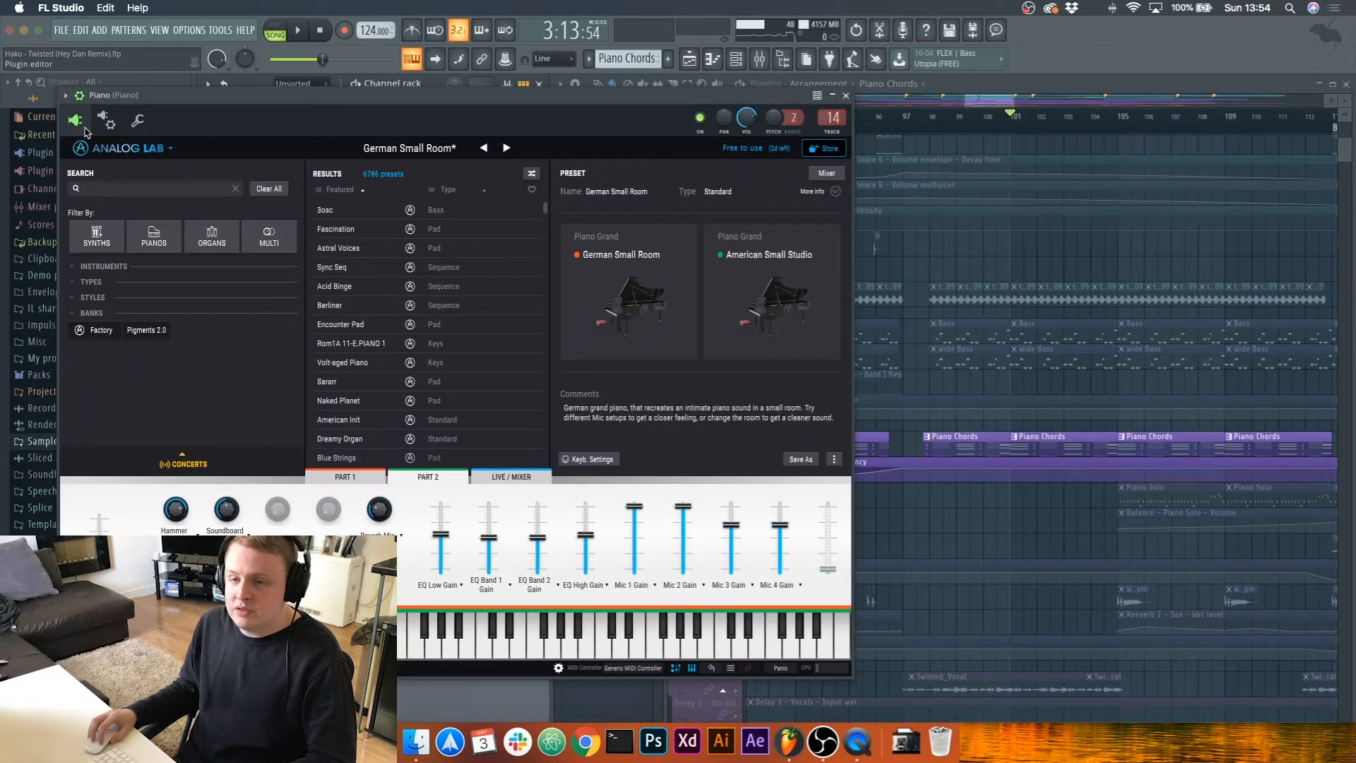
pyautogui.click(164, 247)
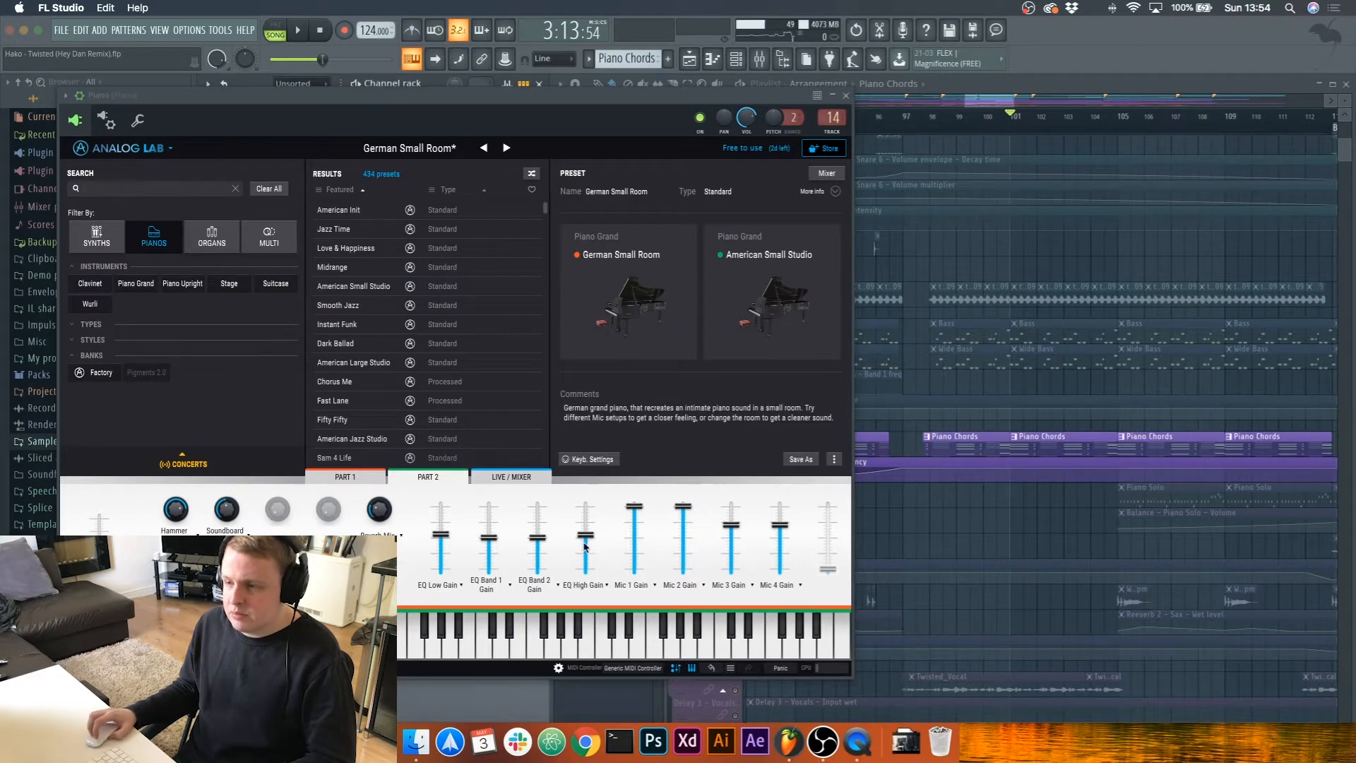
pyautogui.doubleClick(835, 119)
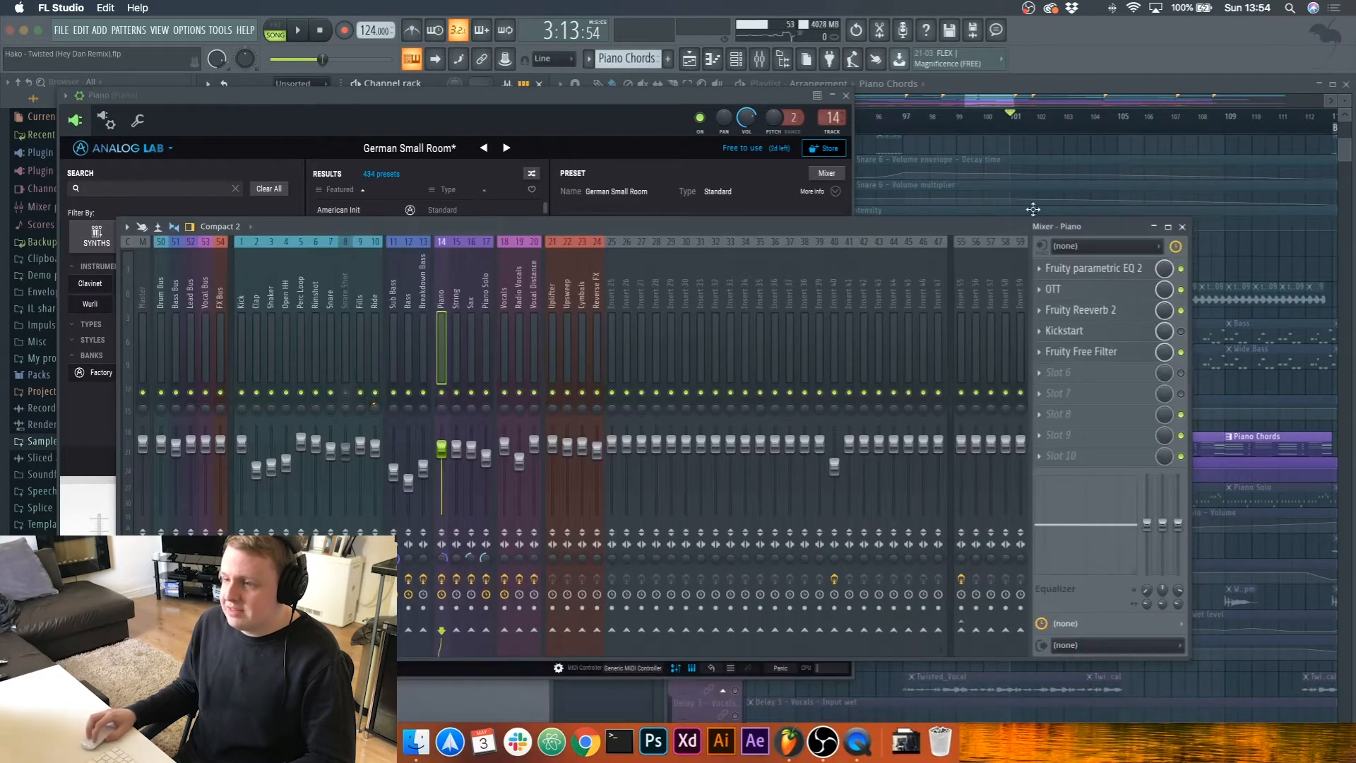
pyautogui.click(847, 95)
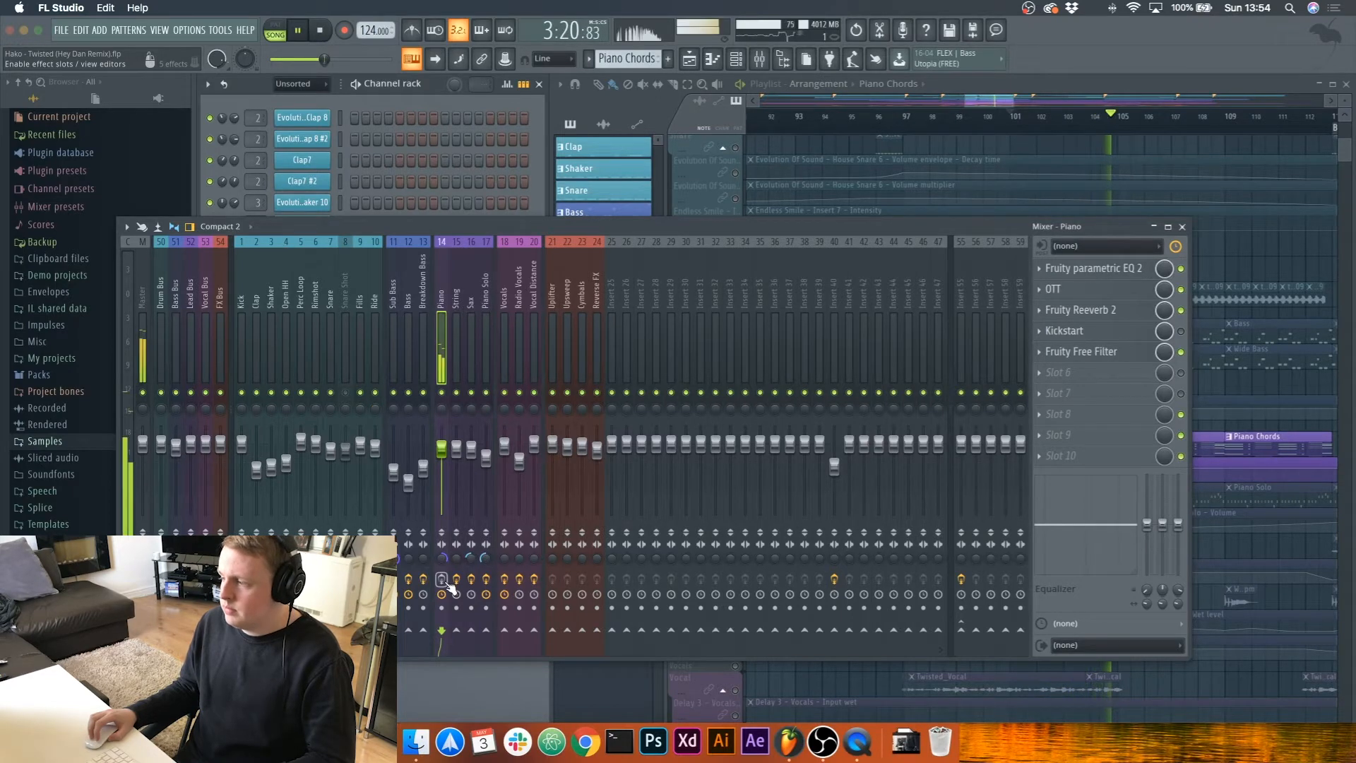
# Step: Audition the piano chords with the Piano insert's effects bypassed and enabled to compare the dry and processed sound
pyautogui.press('space')
pyautogui.press('space')
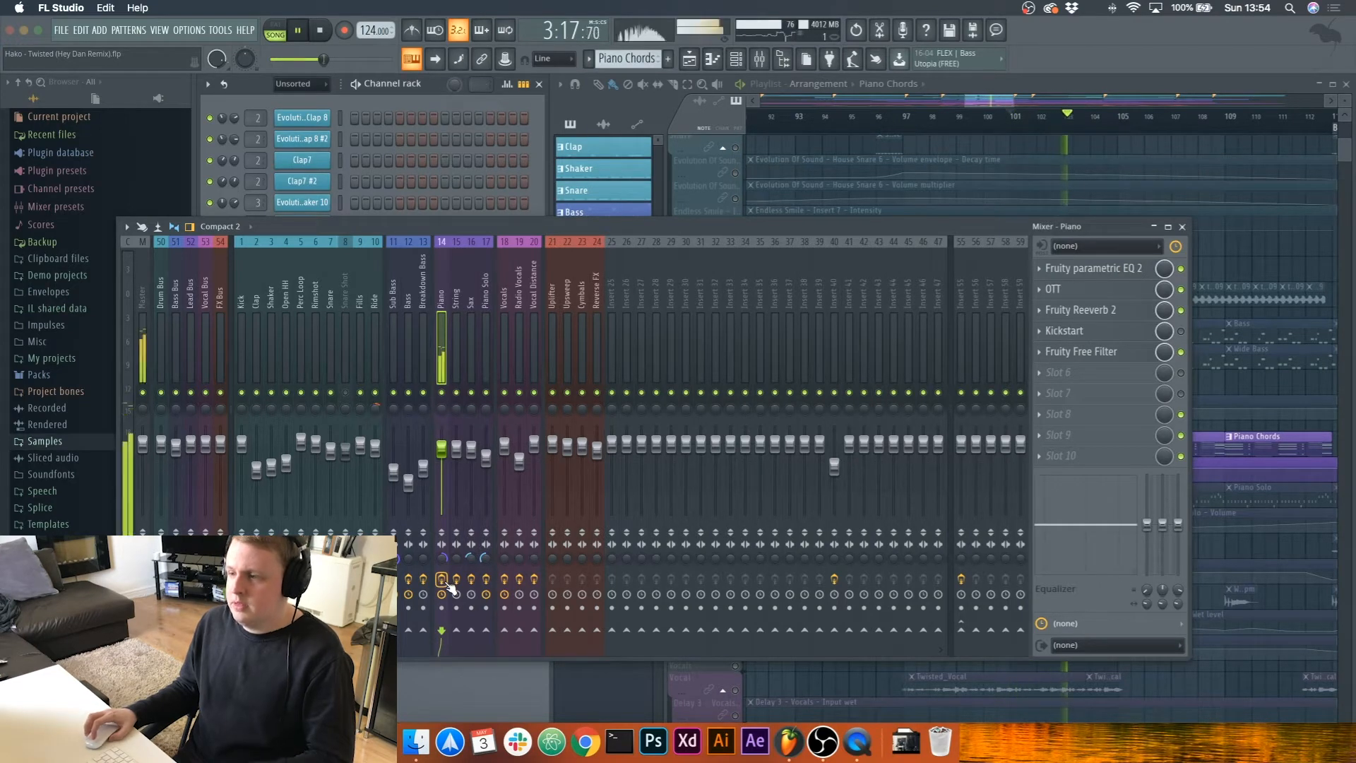
pyautogui.press('space')
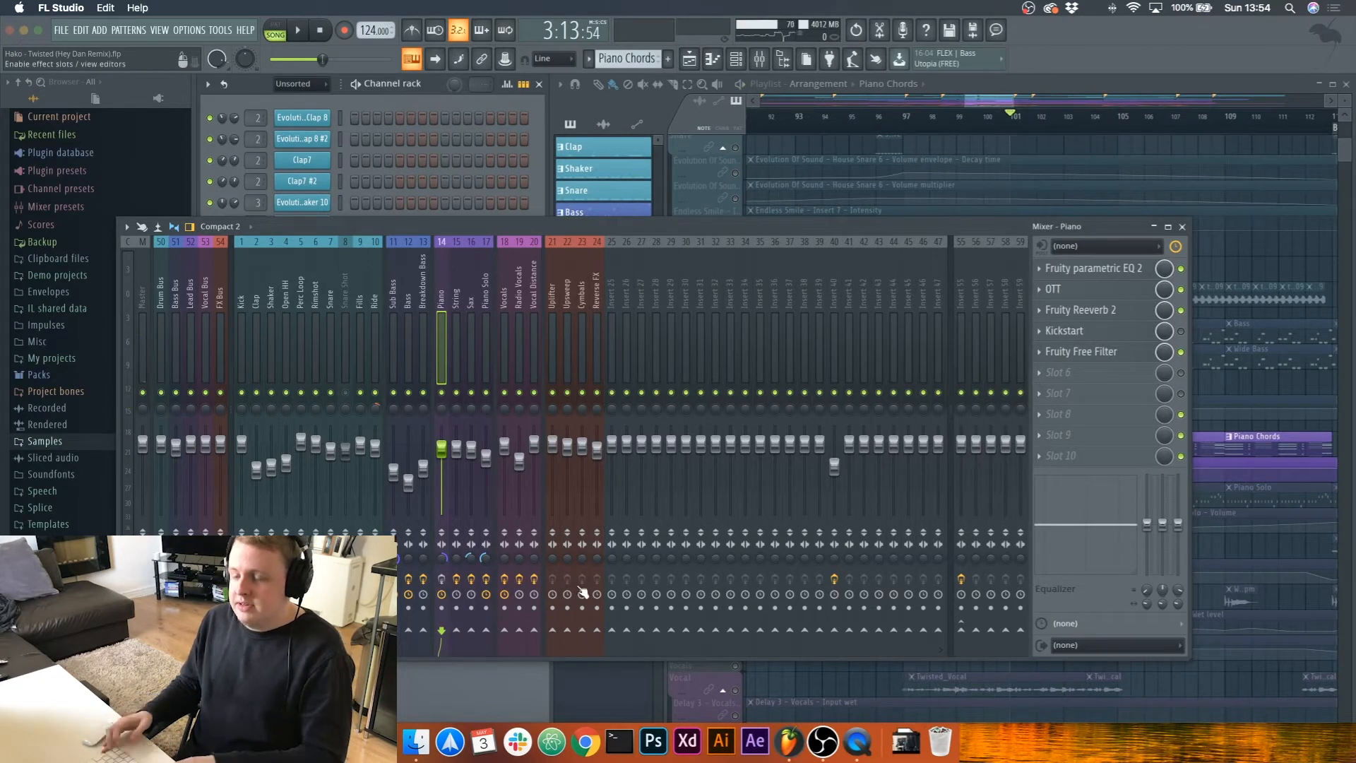
pyautogui.press('space')
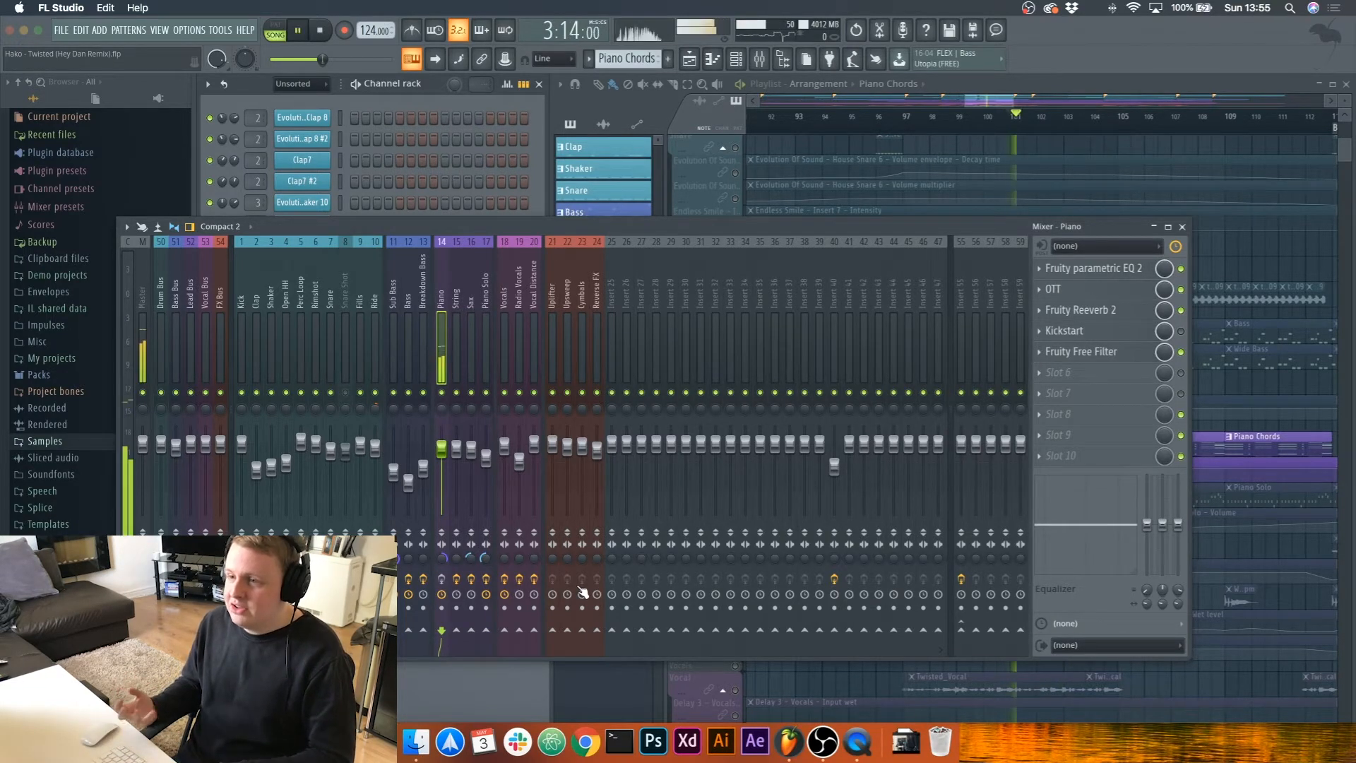
pyautogui.press('space')
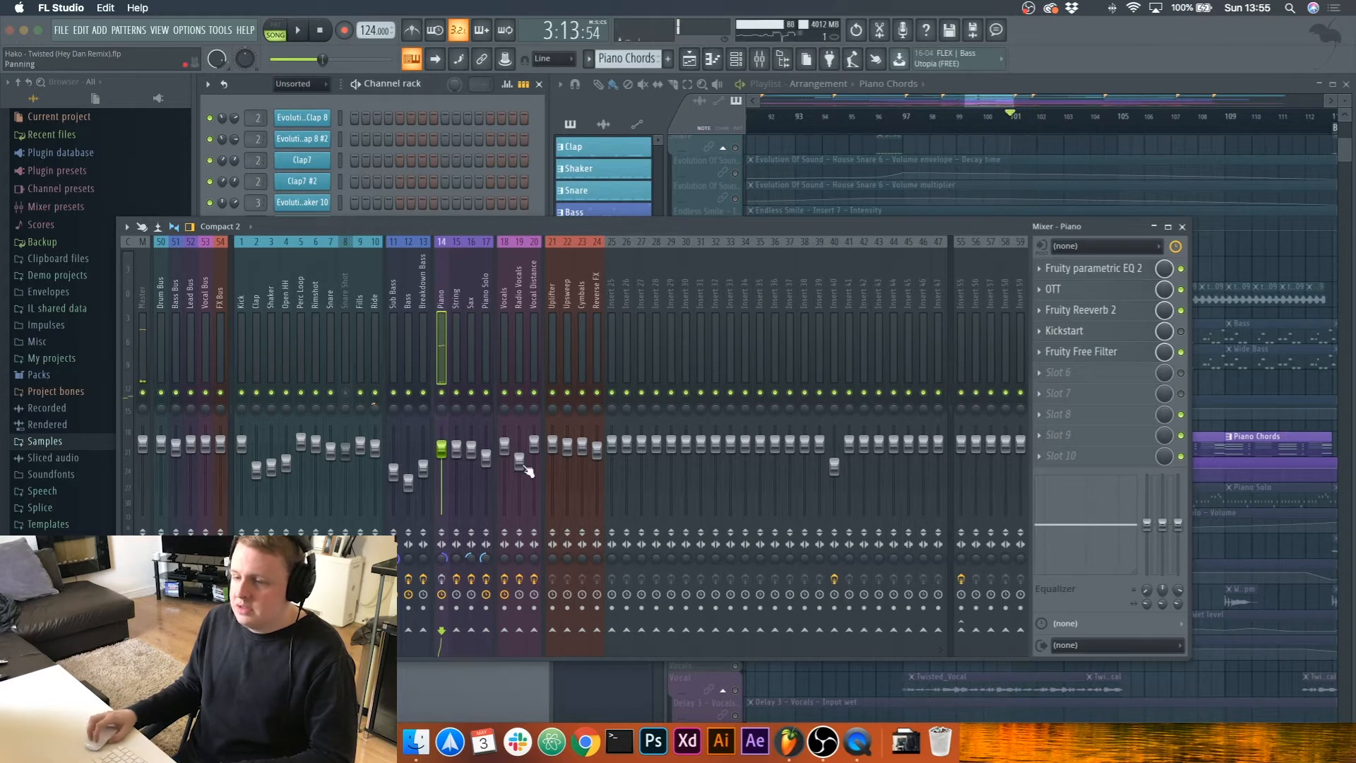
# Step: Inspect the Piano insert's Fruity parametric EQ 2 and OTT, comparing playback with OTT off and on
pyautogui.click(1079, 273)
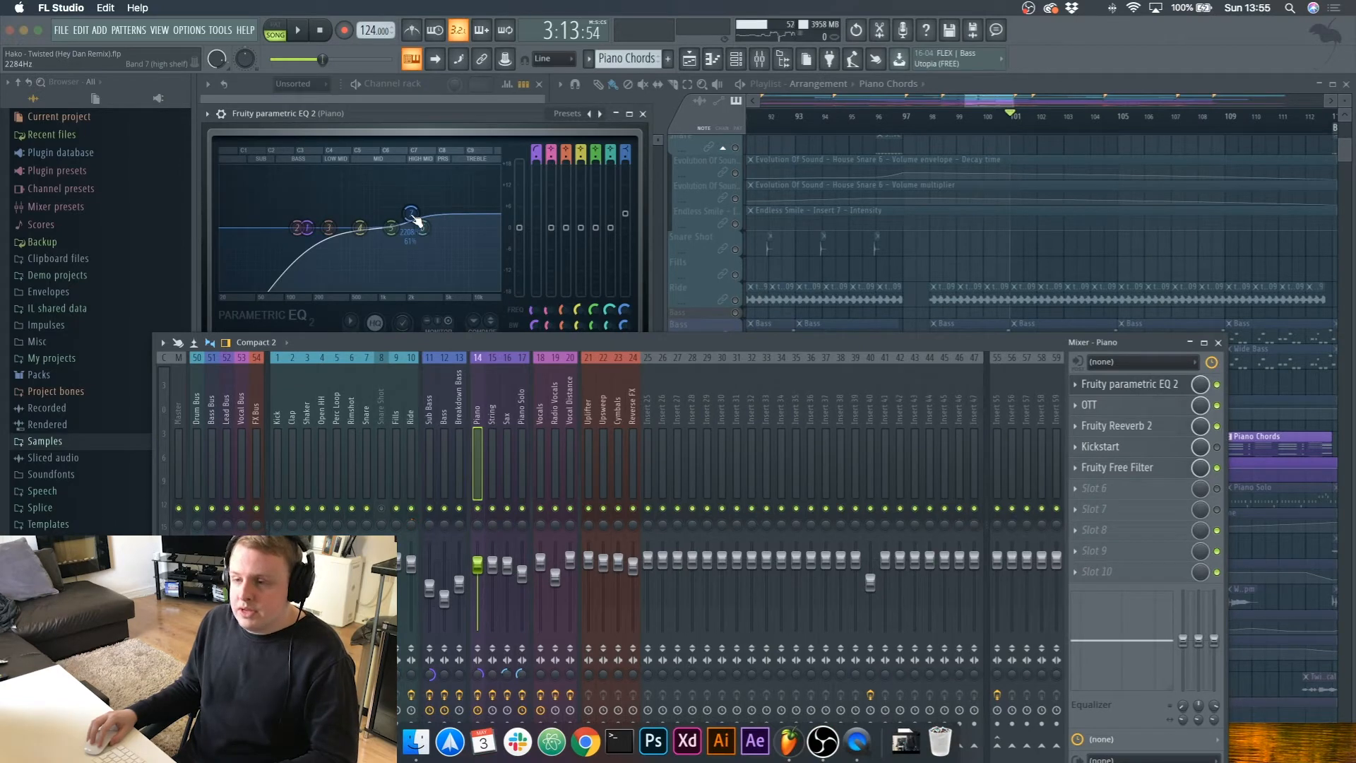
pyautogui.click(1092, 404)
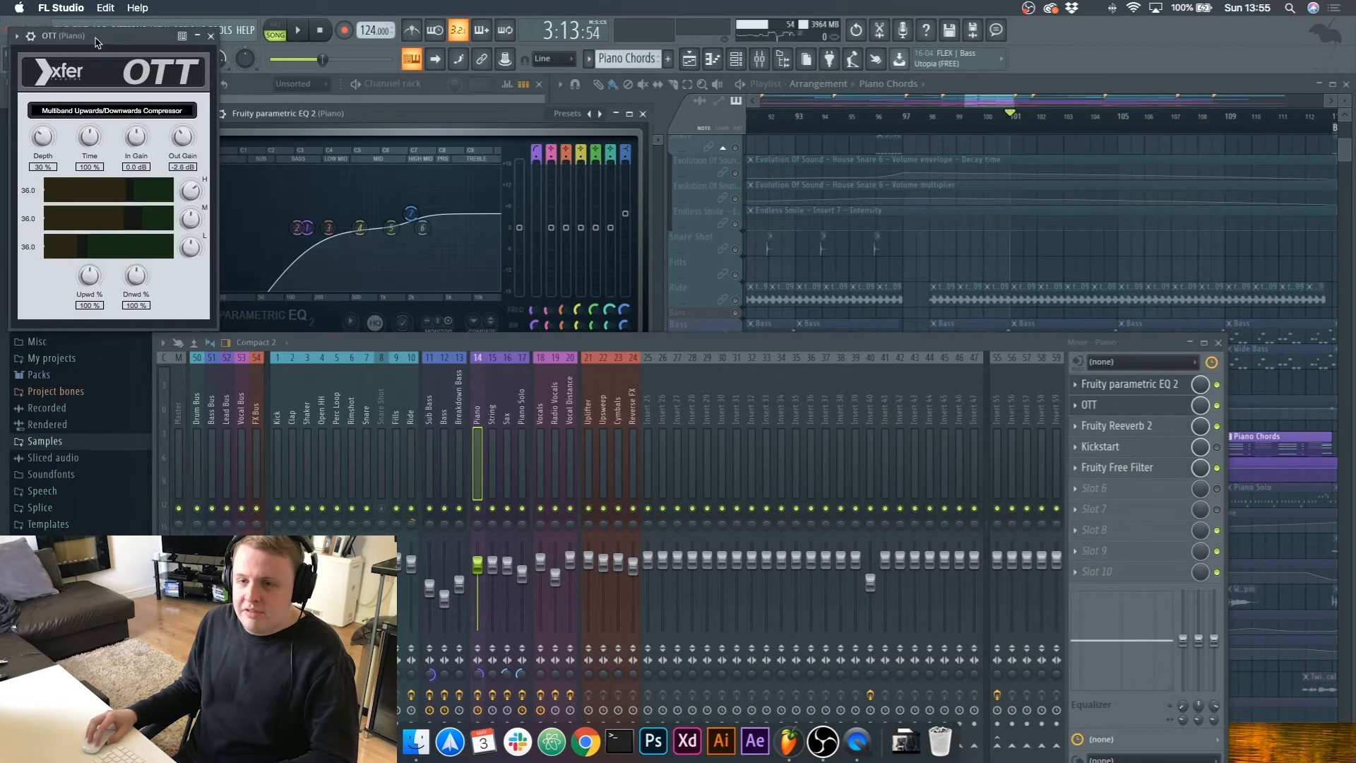
pyautogui.moveTo(106, 31); pyautogui.dragTo(85, 28)
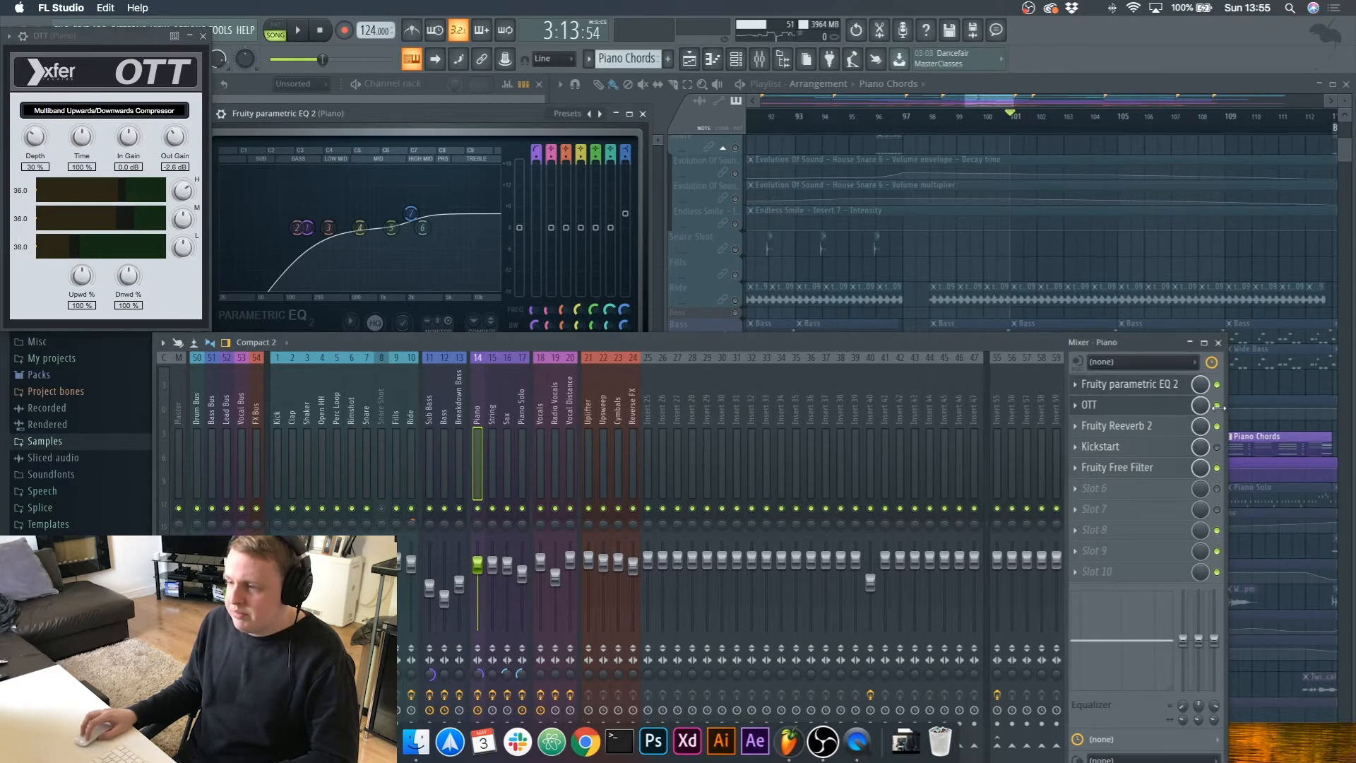
pyautogui.press('space')
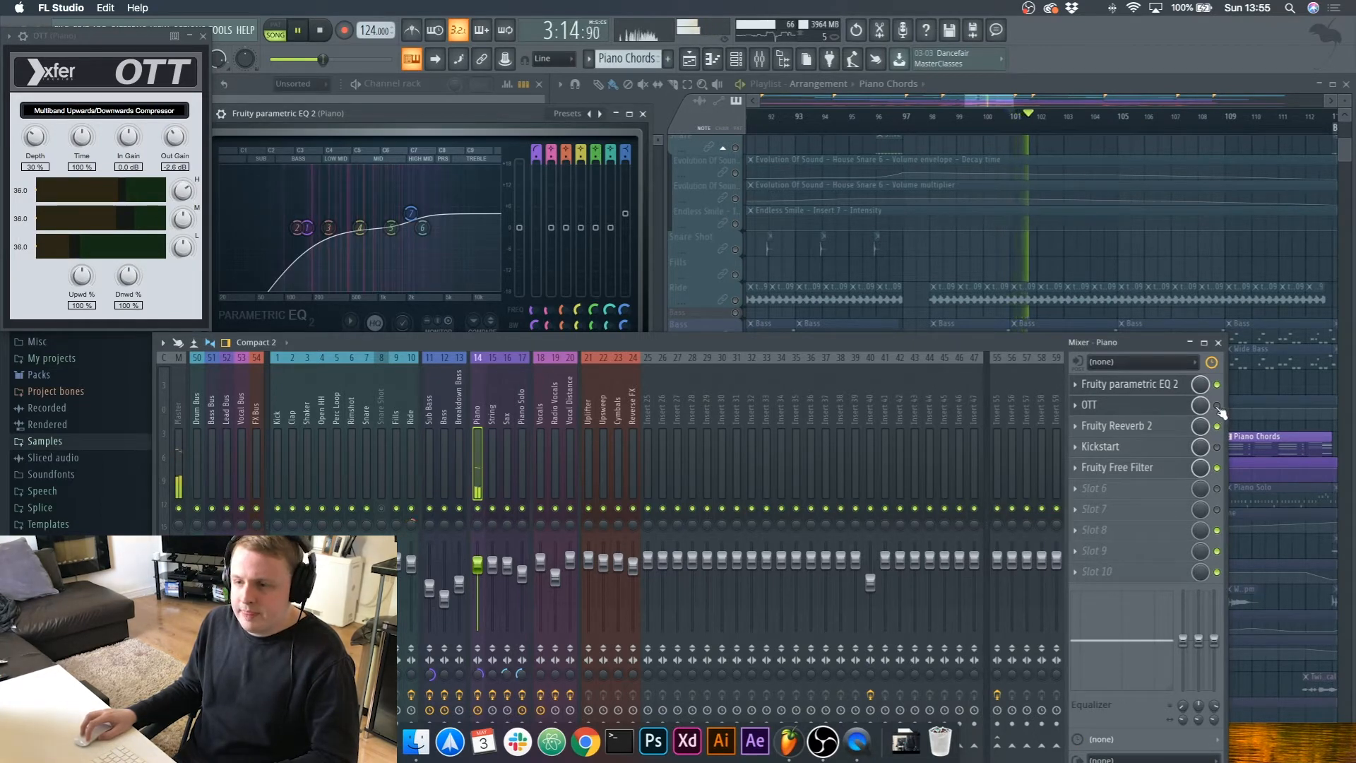
pyautogui.press('space')
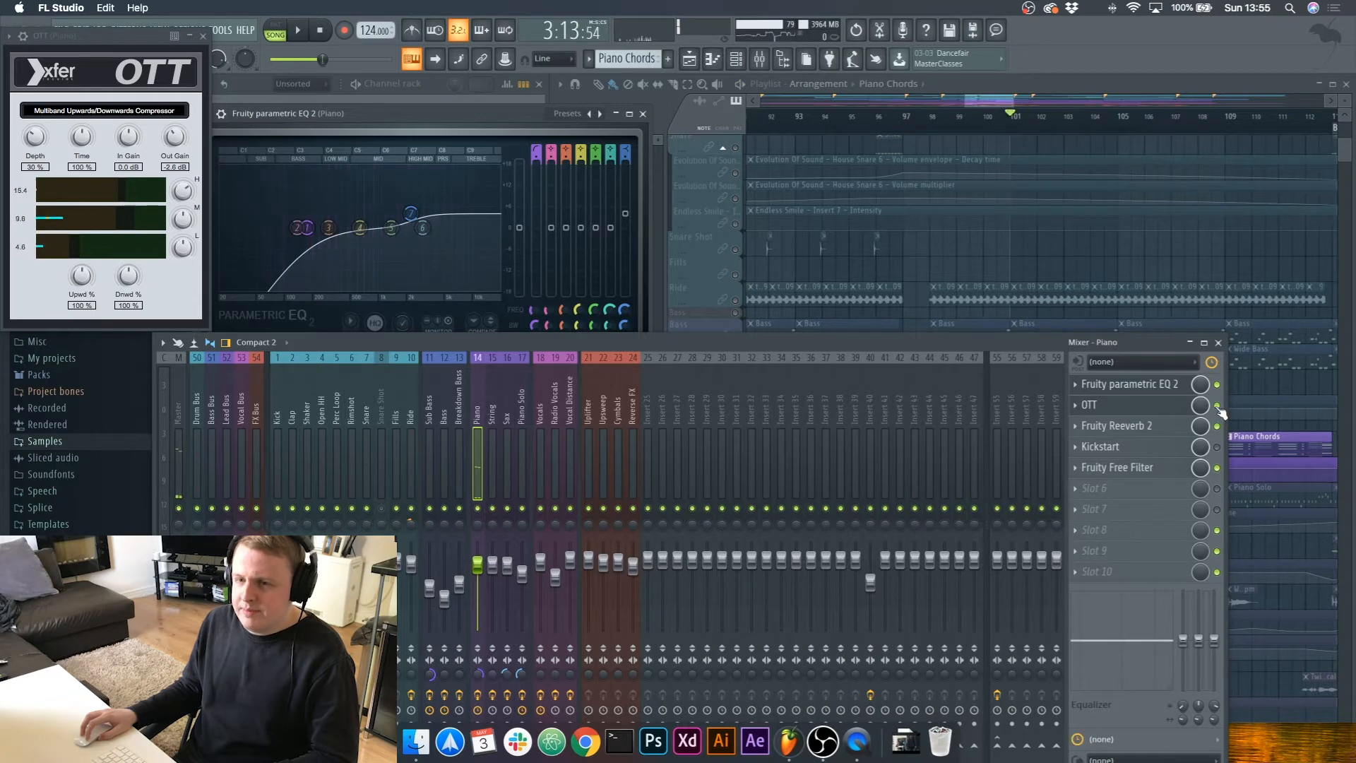
pyautogui.press('space')
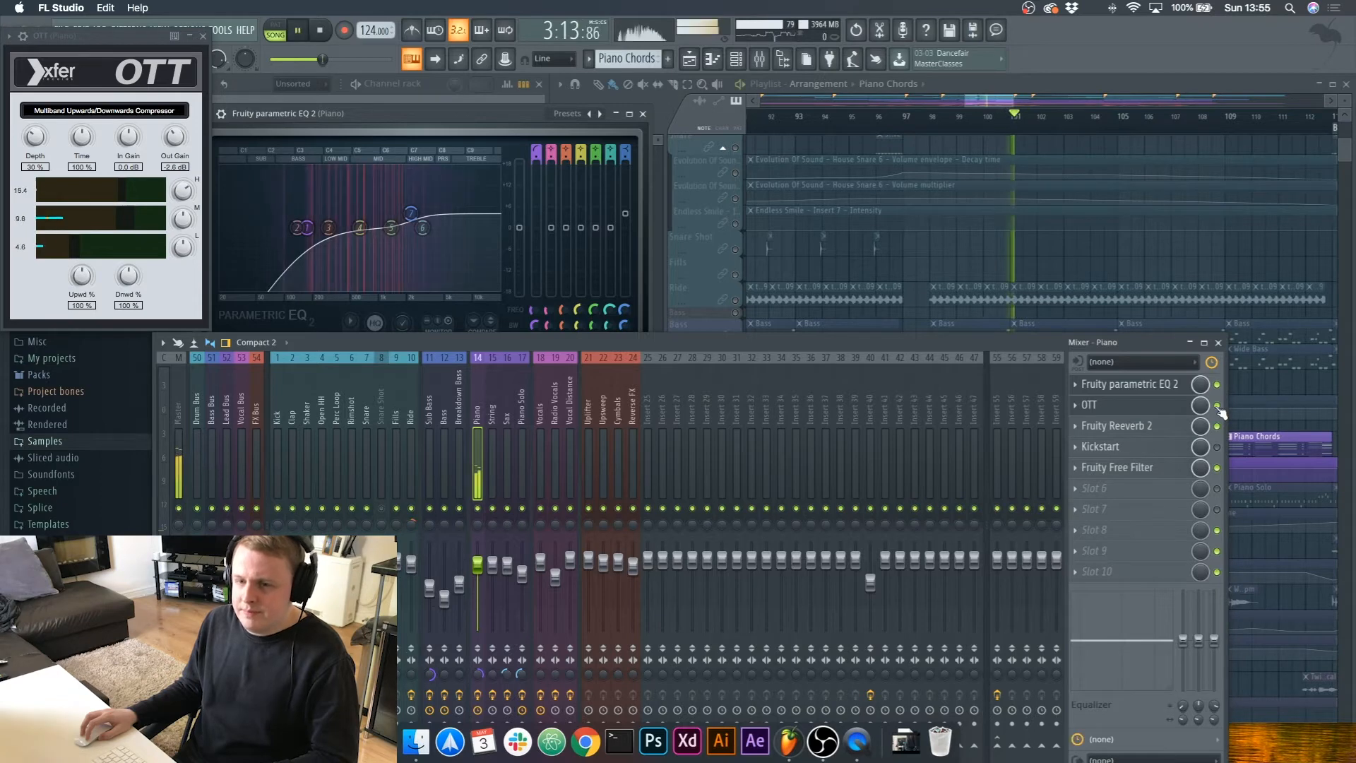
pyautogui.press('space')
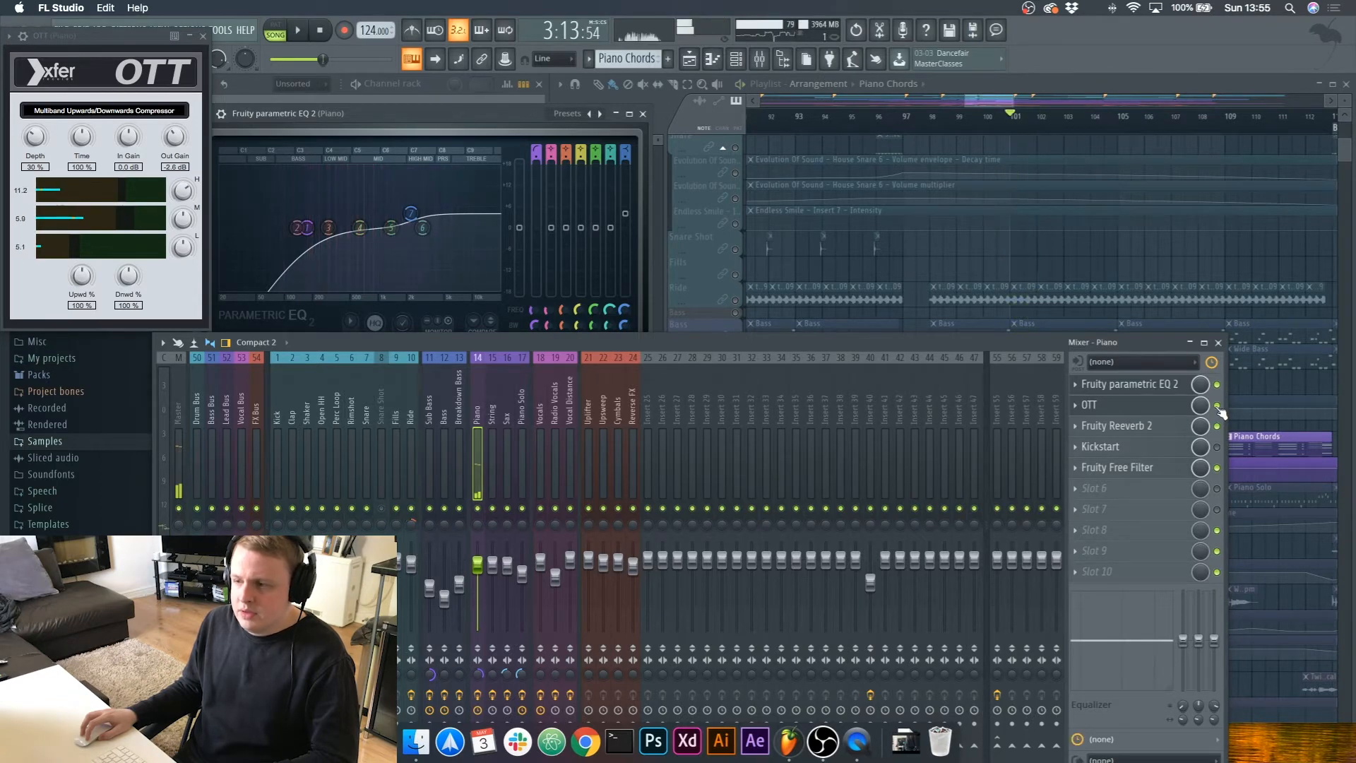
# Step: Inspect the Piano insert's Fruity Reeverb 2, Kickstart and Fruity Free Filter, leaving the filter open and closing the mixer
pyautogui.click(1185, 428)
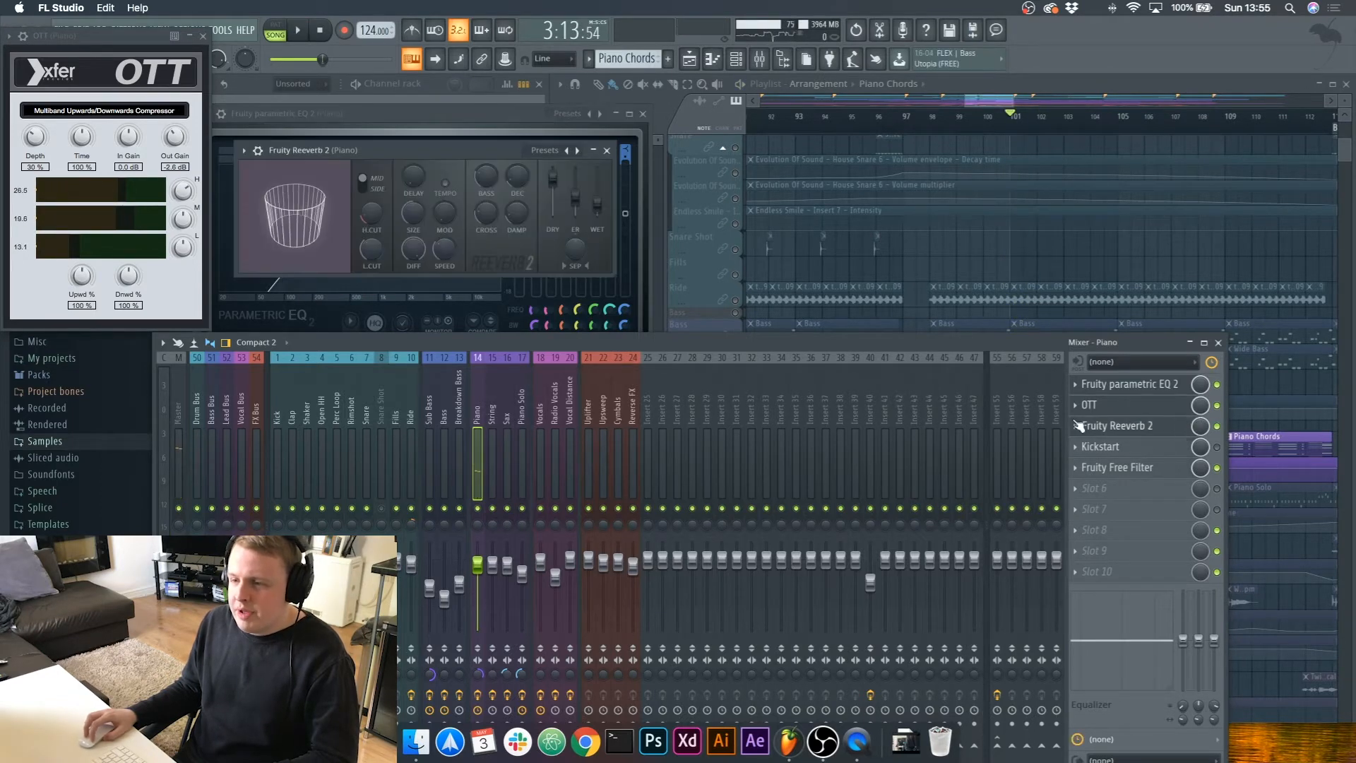
pyautogui.click(1175, 447)
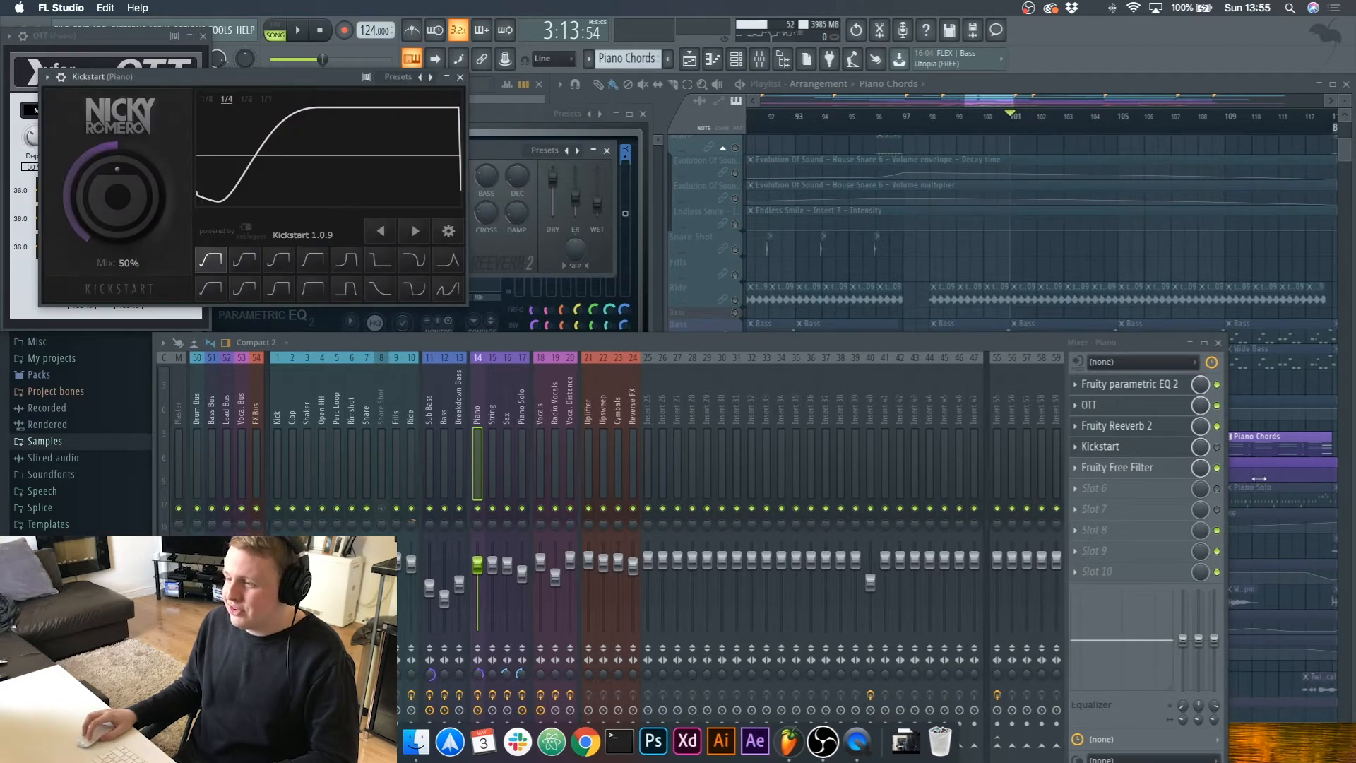
pyautogui.click(1129, 469)
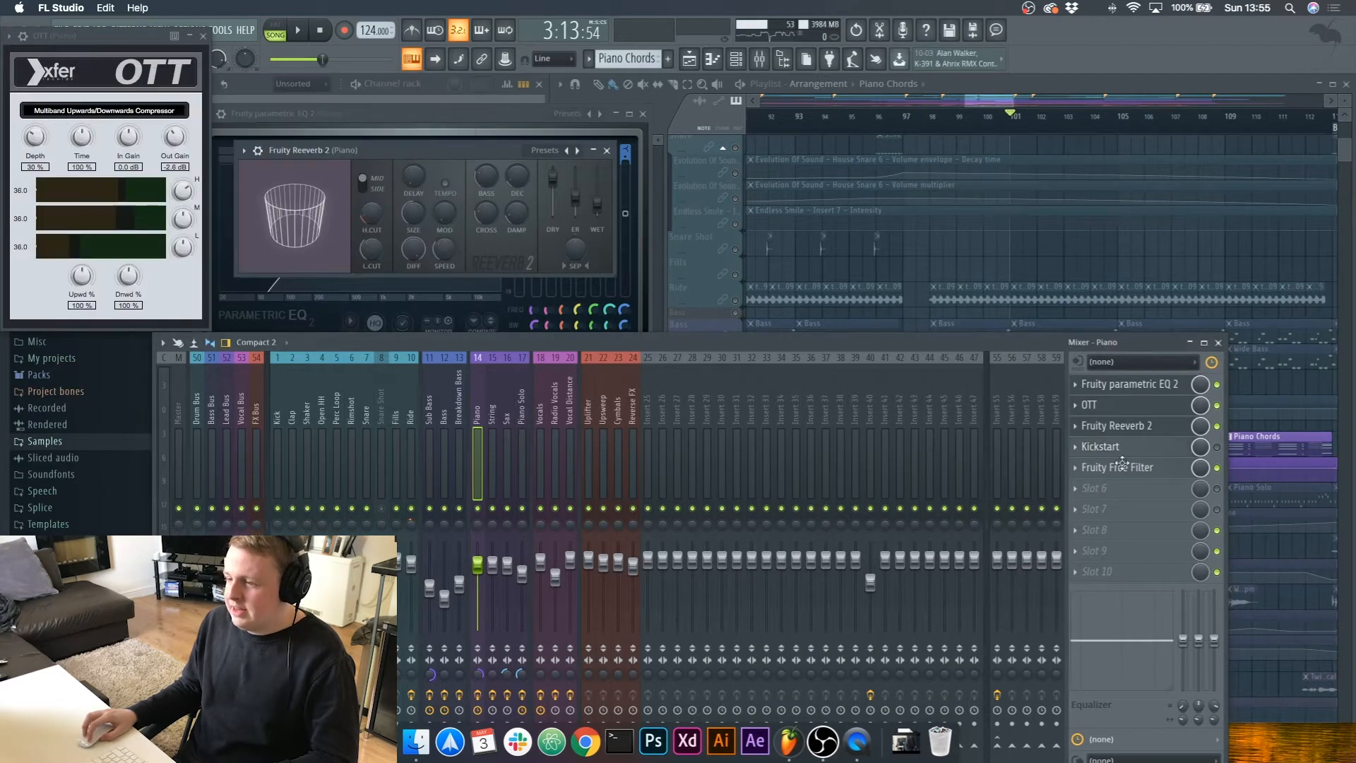
pyautogui.click(606, 150)
pyautogui.click(1218, 343)
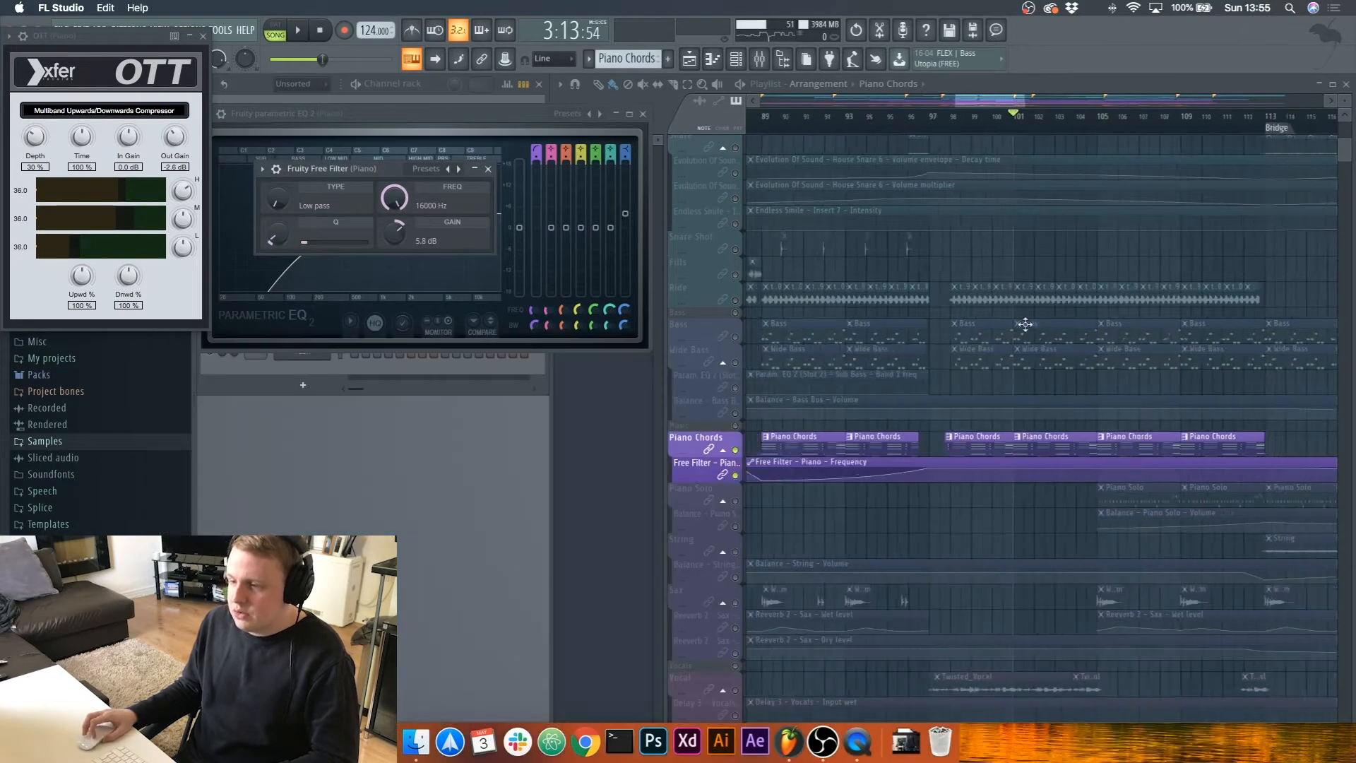
# Step: Play the piano chords from bar 89 while watching the Free Filter frequency follow its automation
pyautogui.click(889, 117)
pyautogui.press('space')
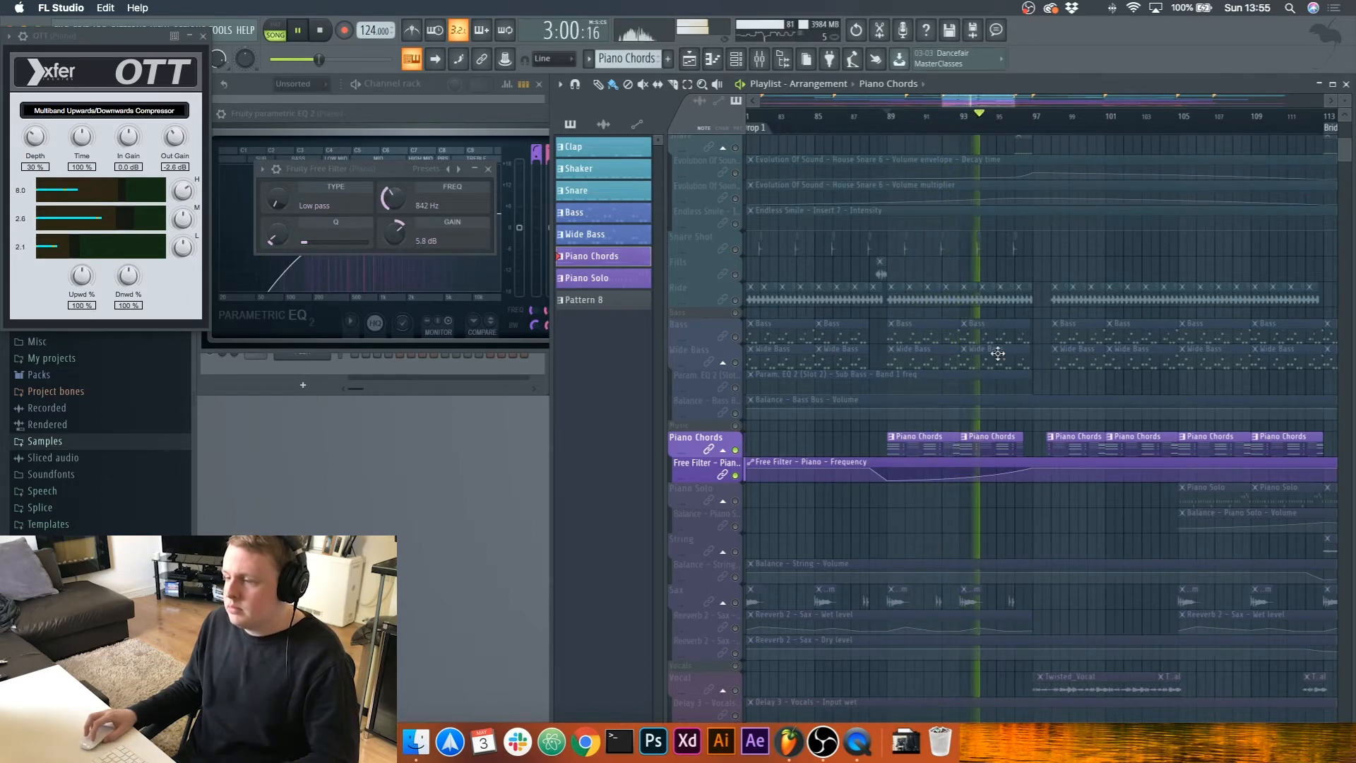
pyautogui.press('space')
# Step: Audition the Piano Solo part up to the Bridge, clearing the open plugin and mixer windows
pyautogui.click(640, 124)
pyautogui.click(643, 114)
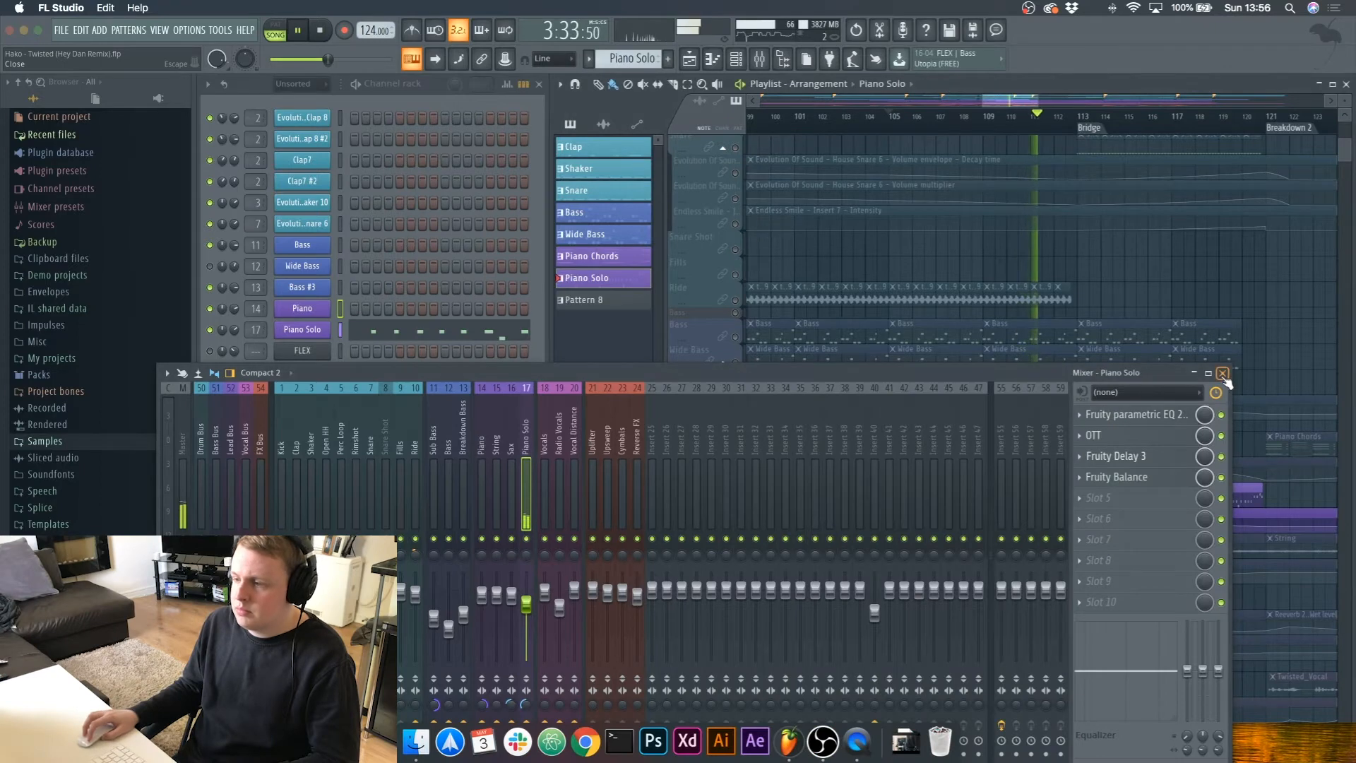
pyautogui.click(1223, 374)
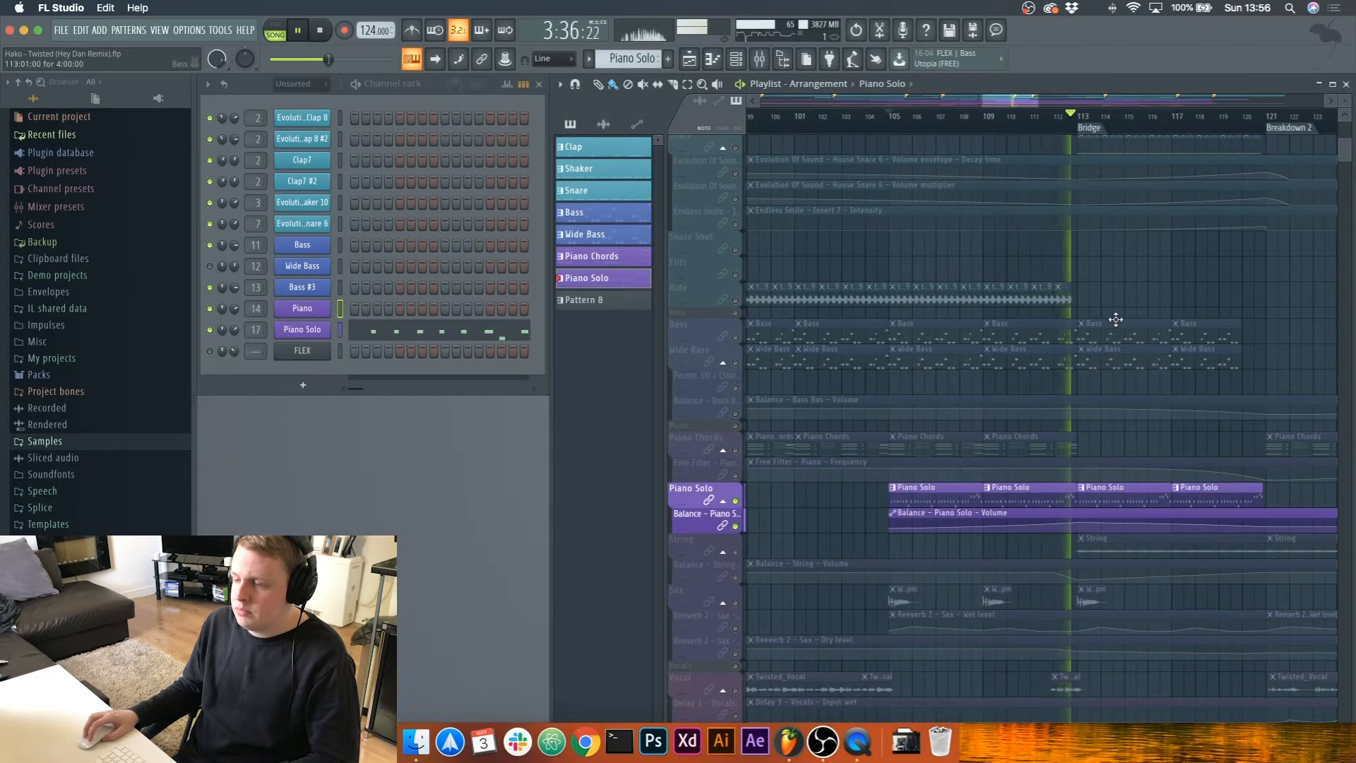
pyautogui.press('space')
# Step: Solo the String track and audition it from Breakdown 2 with its Balance volume automation
pyautogui.scroll(-3, 731, 434)
pyautogui.keyDown('ctrl'); pyautogui.click(735, 446); pyautogui.keyUp('ctrl')
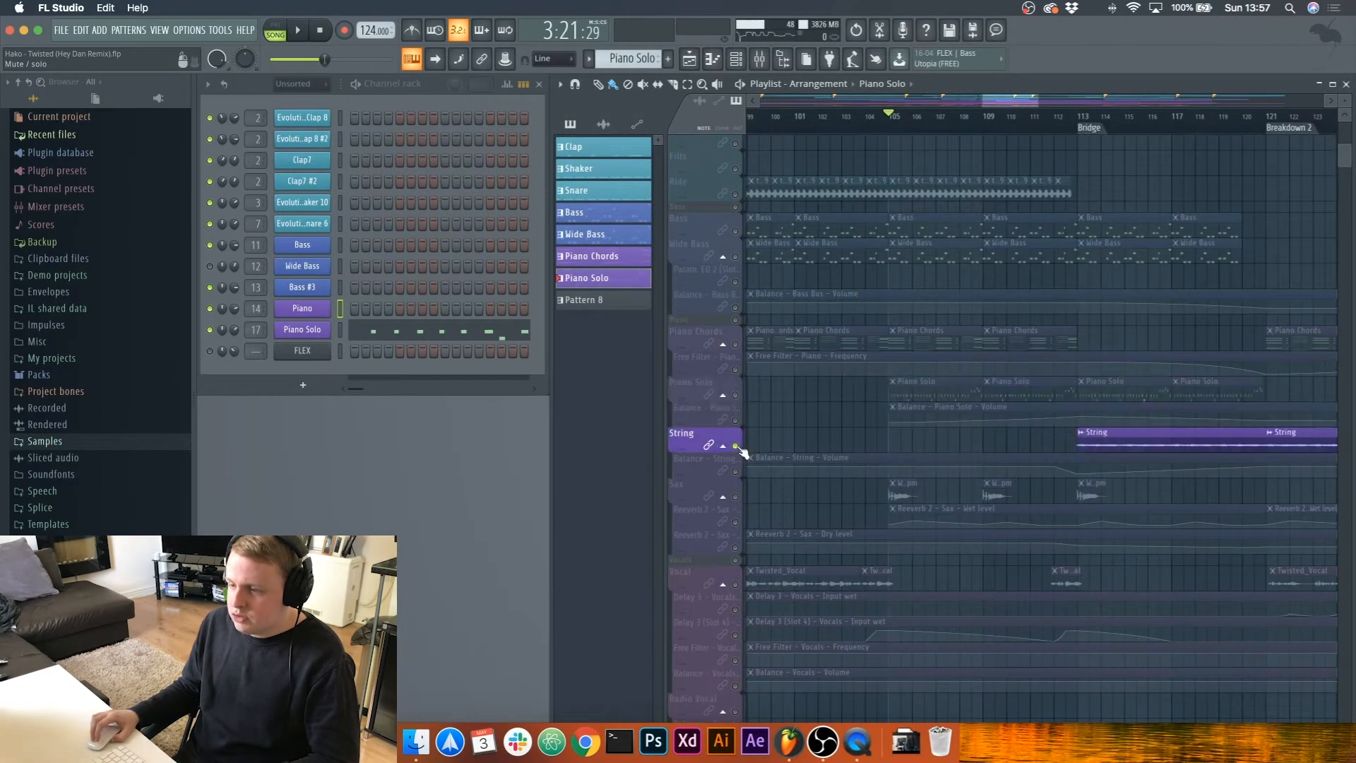
pyautogui.click(1089, 123)
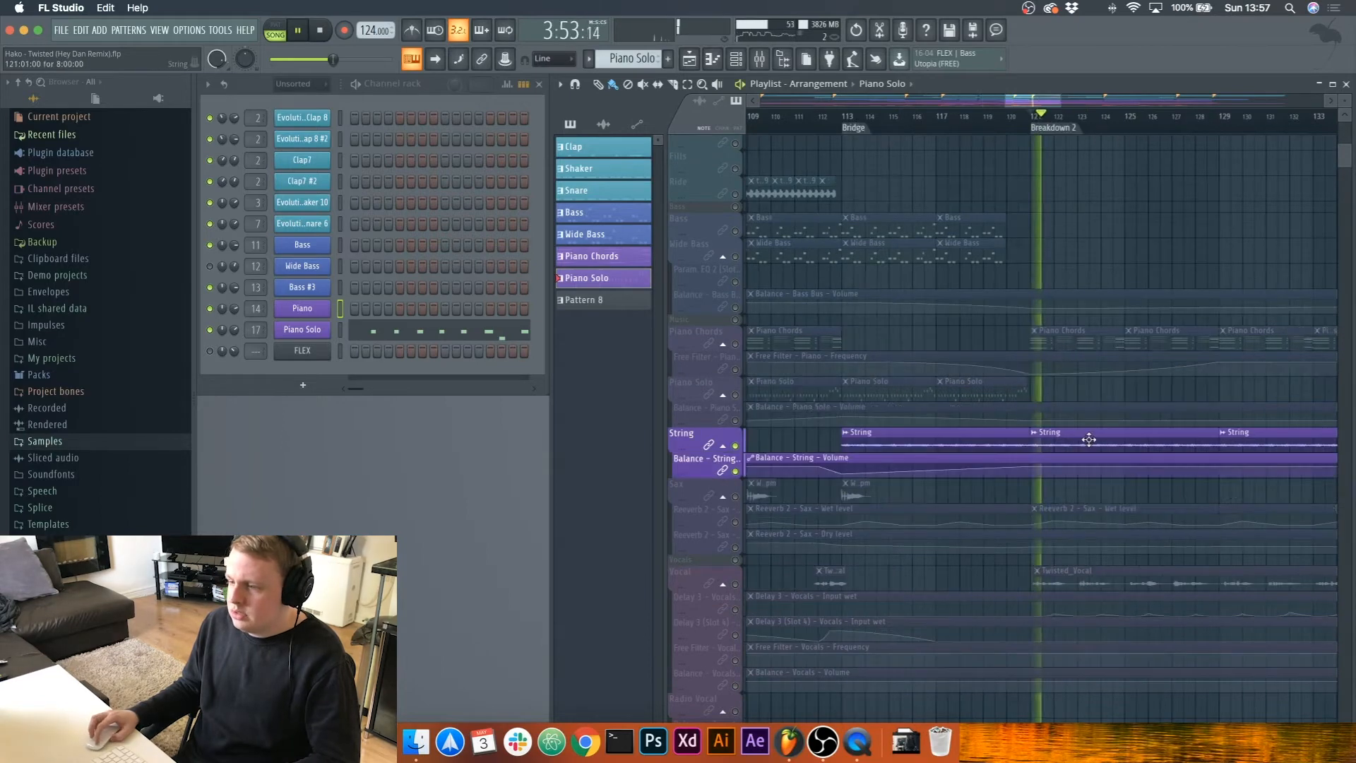
pyautogui.hscroll(2, 1091, 435)
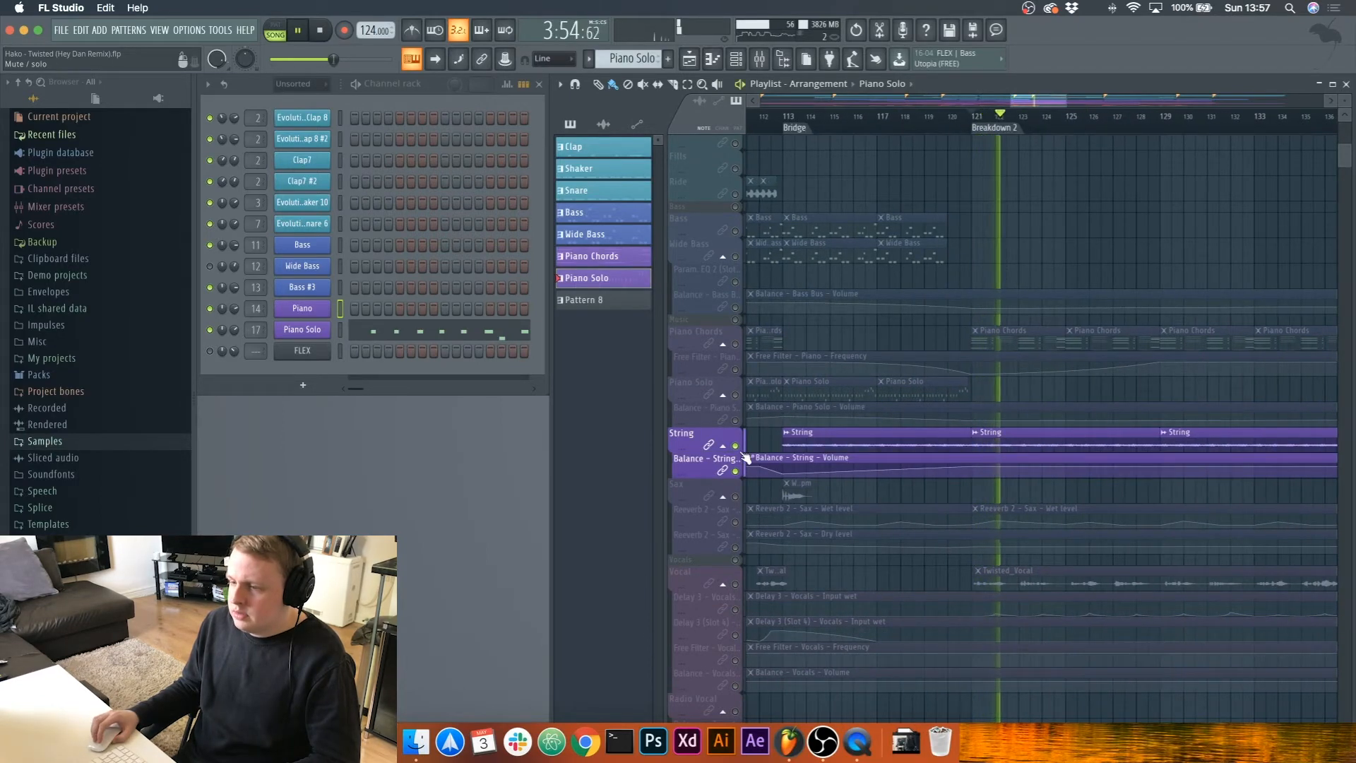
# Step: Stop playback and isolate the Sax track together with its Reeverb 2 wet and dry level automation
pyautogui.press('space')
pyautogui.rightClick(735, 472)
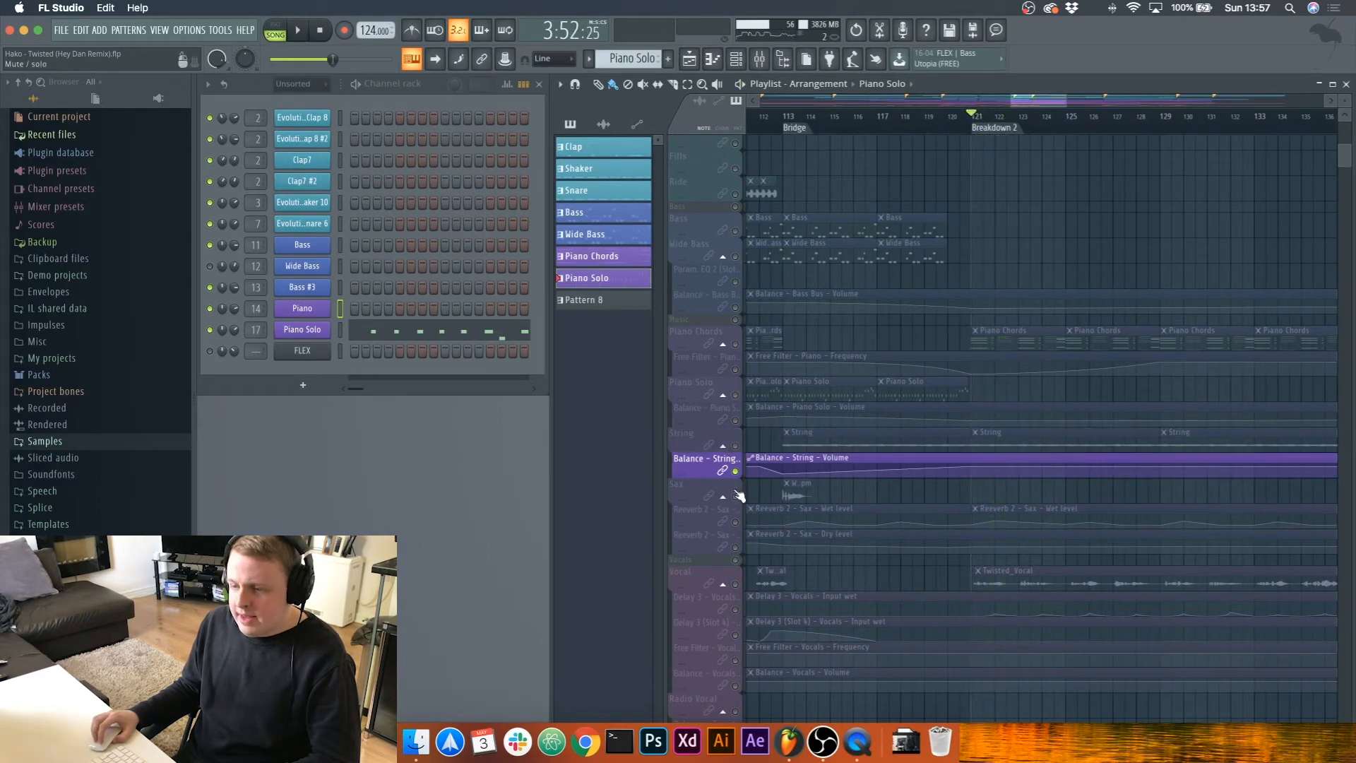
pyautogui.rightClick(736, 496)
pyautogui.hscroll(-2, 946, 487)
pyautogui.hscroll(-5, 919, 466)
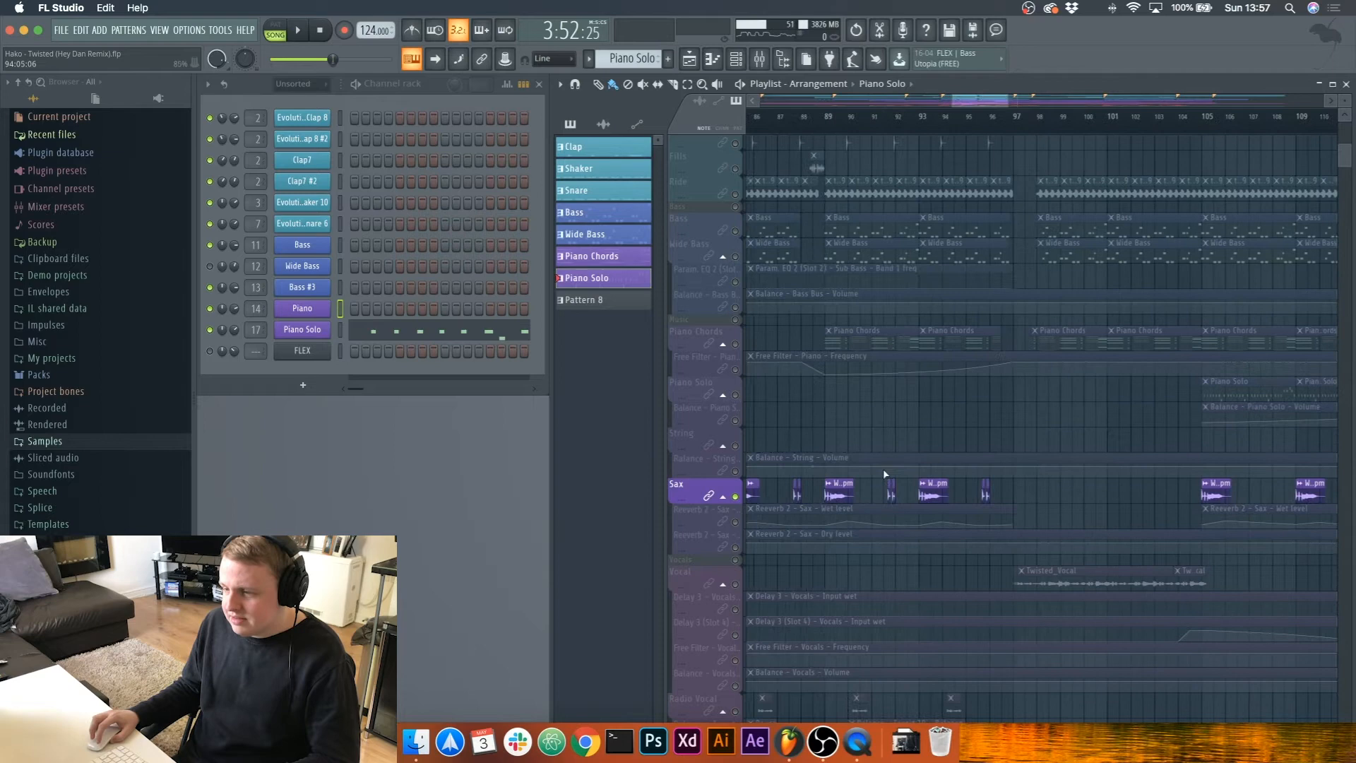
pyautogui.click(736, 522)
pyautogui.click(735, 547)
# Step: Audition the isolated Sax part with its reverb automation from Drop 1
pyautogui.hscroll(-3, 996, 409)
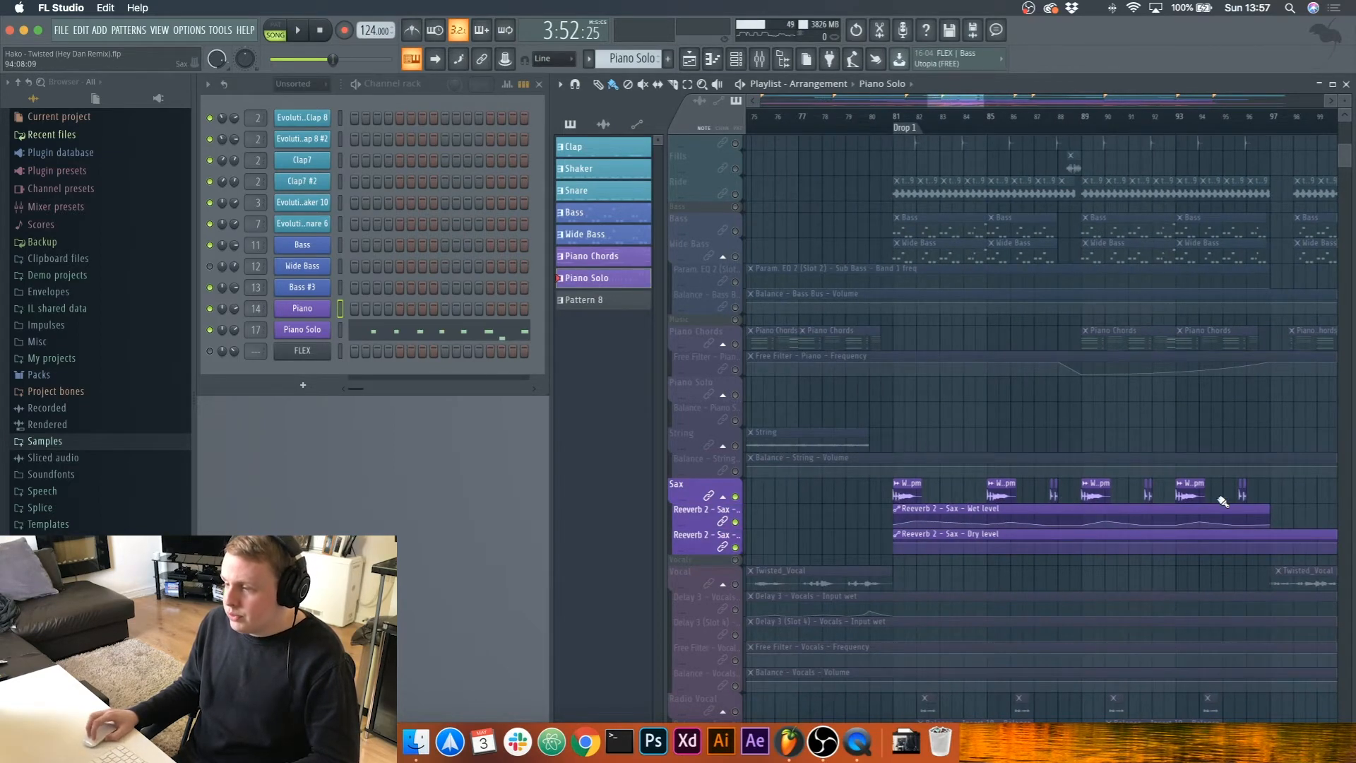
pyautogui.scroll(1, 1205, 500)
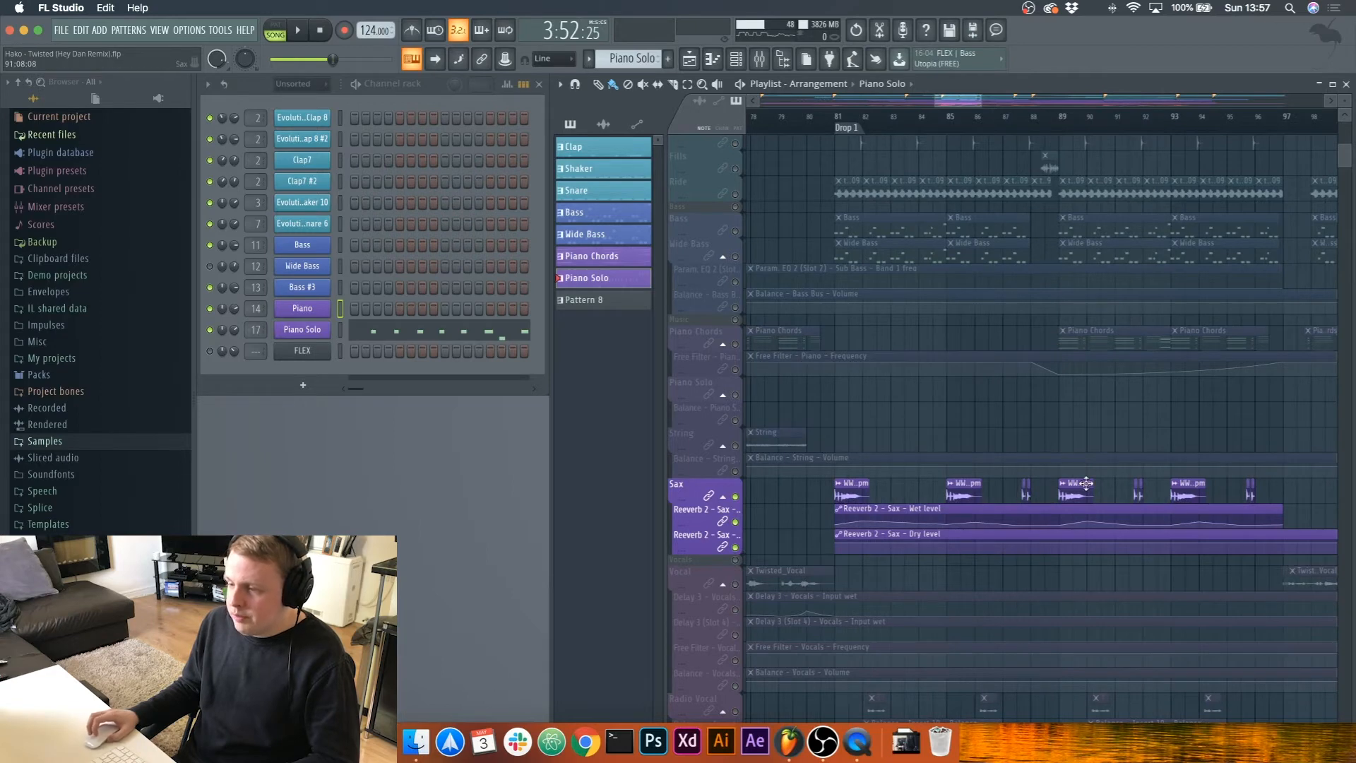
pyautogui.click(841, 125)
pyautogui.press('space')
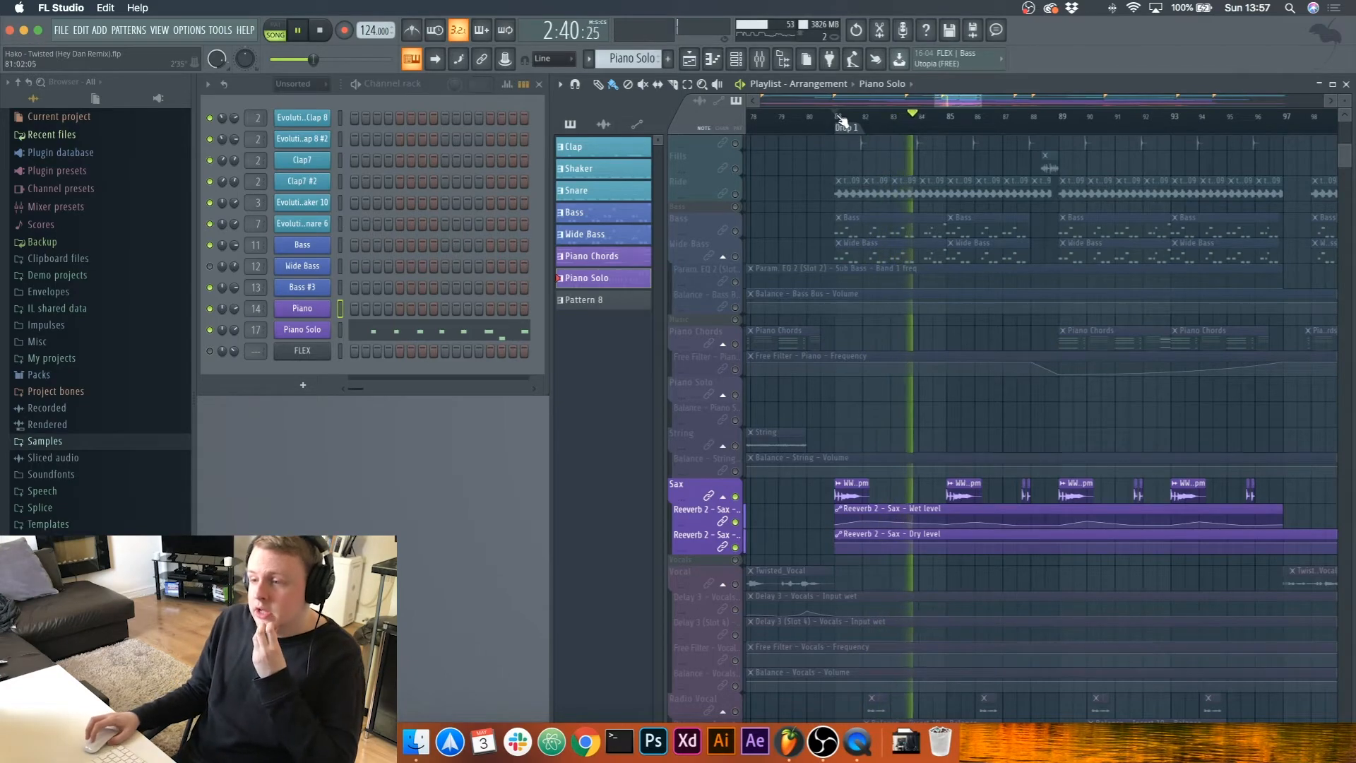
pyautogui.press('space')
# Step: Play Drop 1 with all tracks unsoloed to hear the sax in the full mix
pyautogui.press('space')
pyautogui.rightClick(736, 498)
pyautogui.rightClick(736, 498)
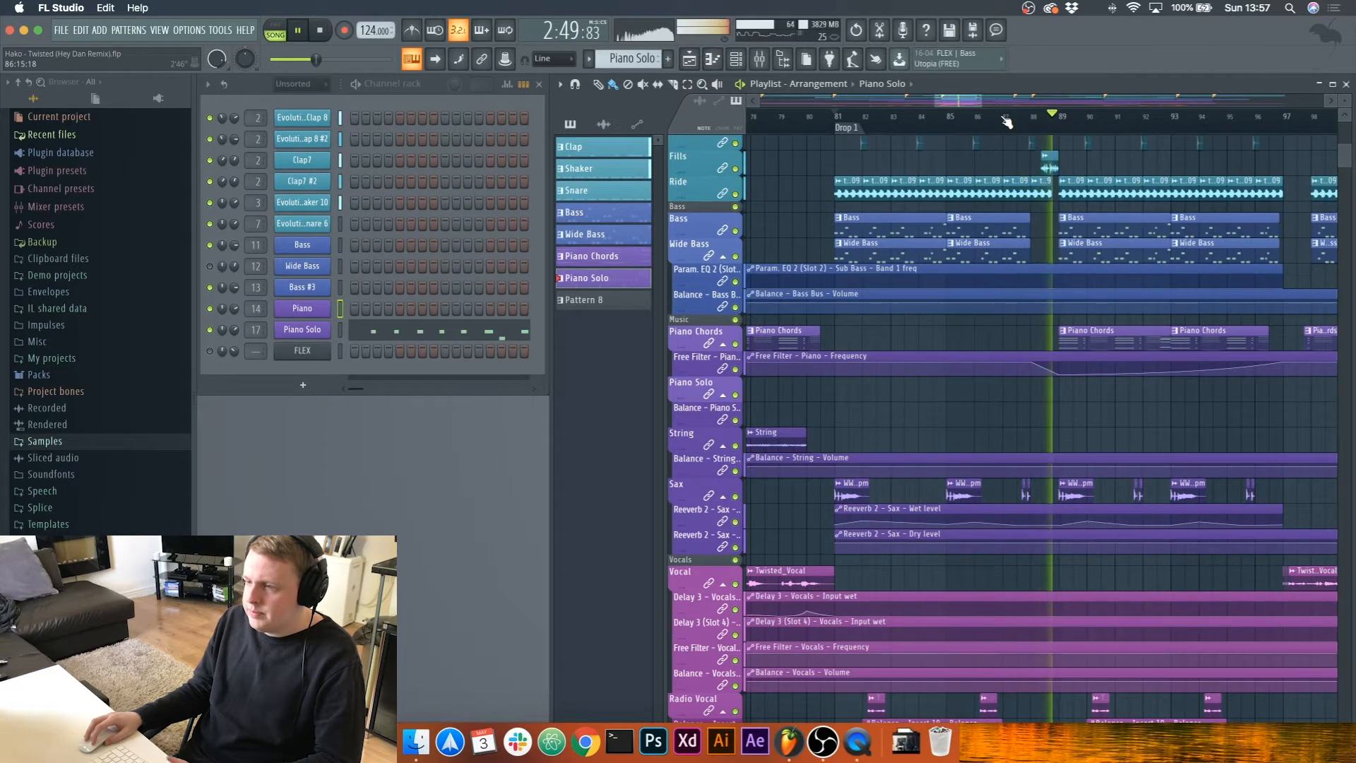
pyautogui.press('space')
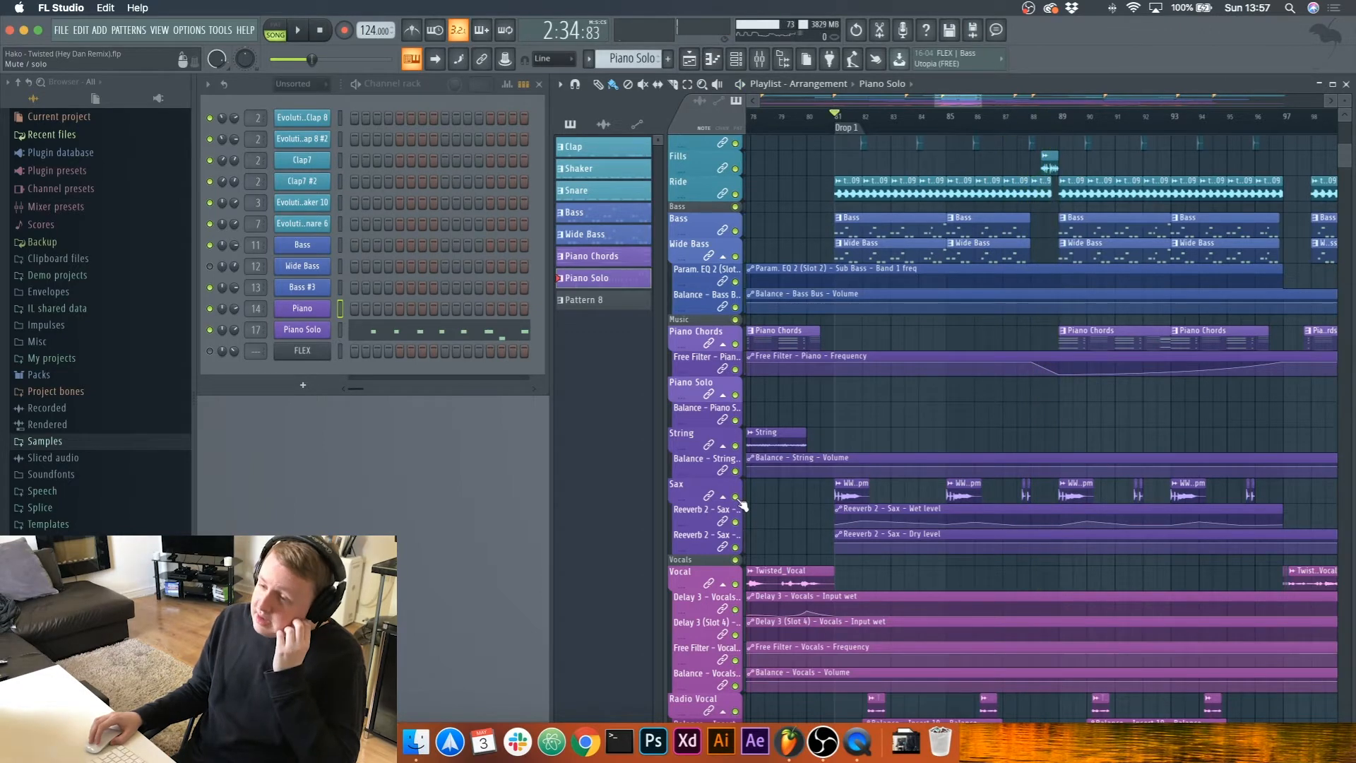
# Step: Solo the Sax track again and open the channel settings of its WWSV4_Saxophone_Gm_111bpm clip at Drop 1
pyautogui.rightClick(735, 496)
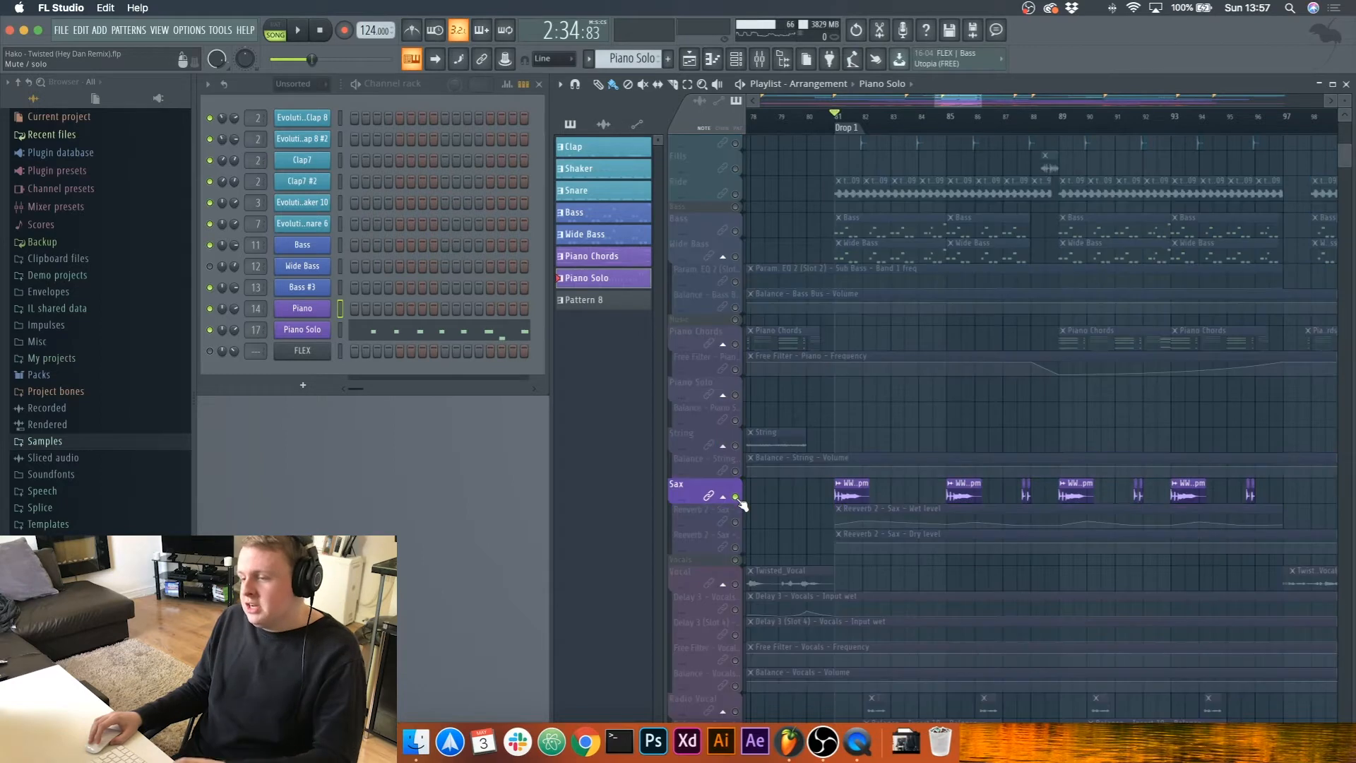
pyautogui.scroll(4, 850, 508)
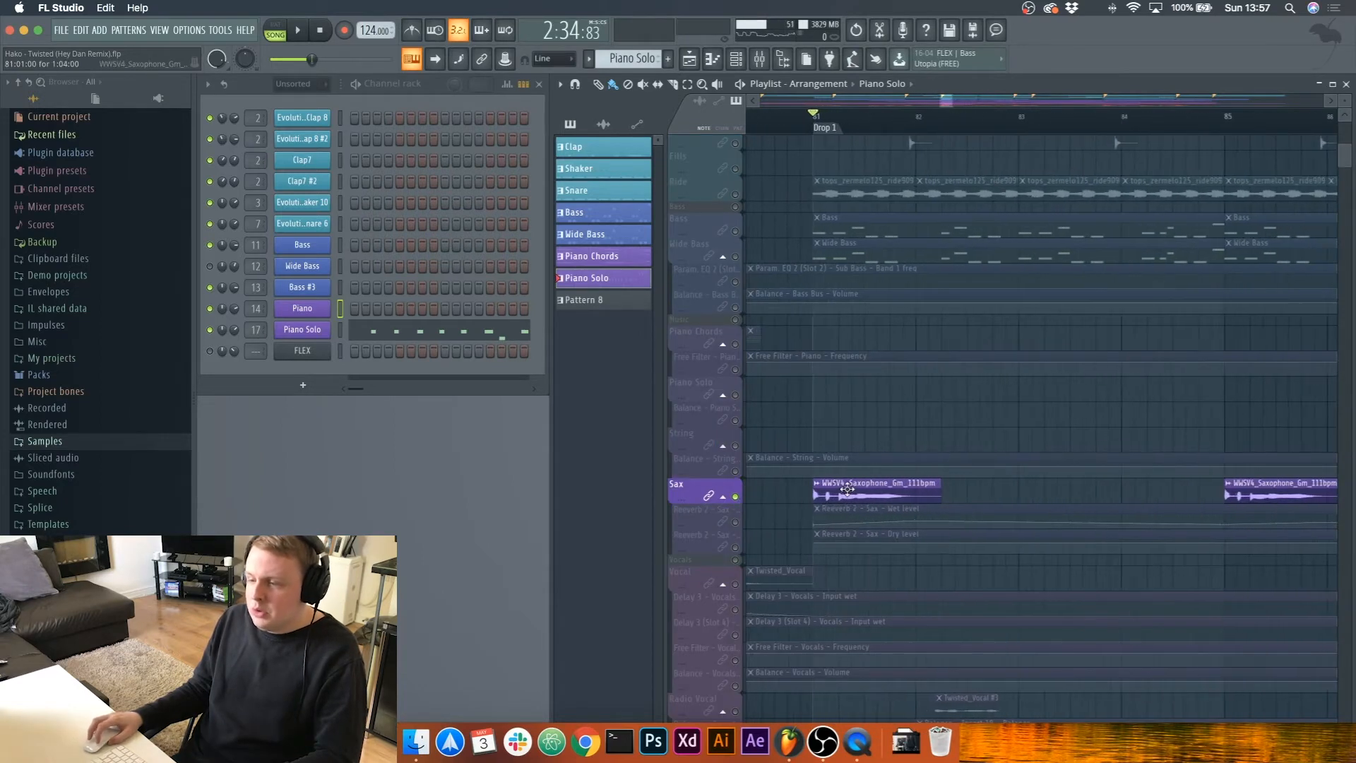
pyautogui.doubleClick(848, 490)
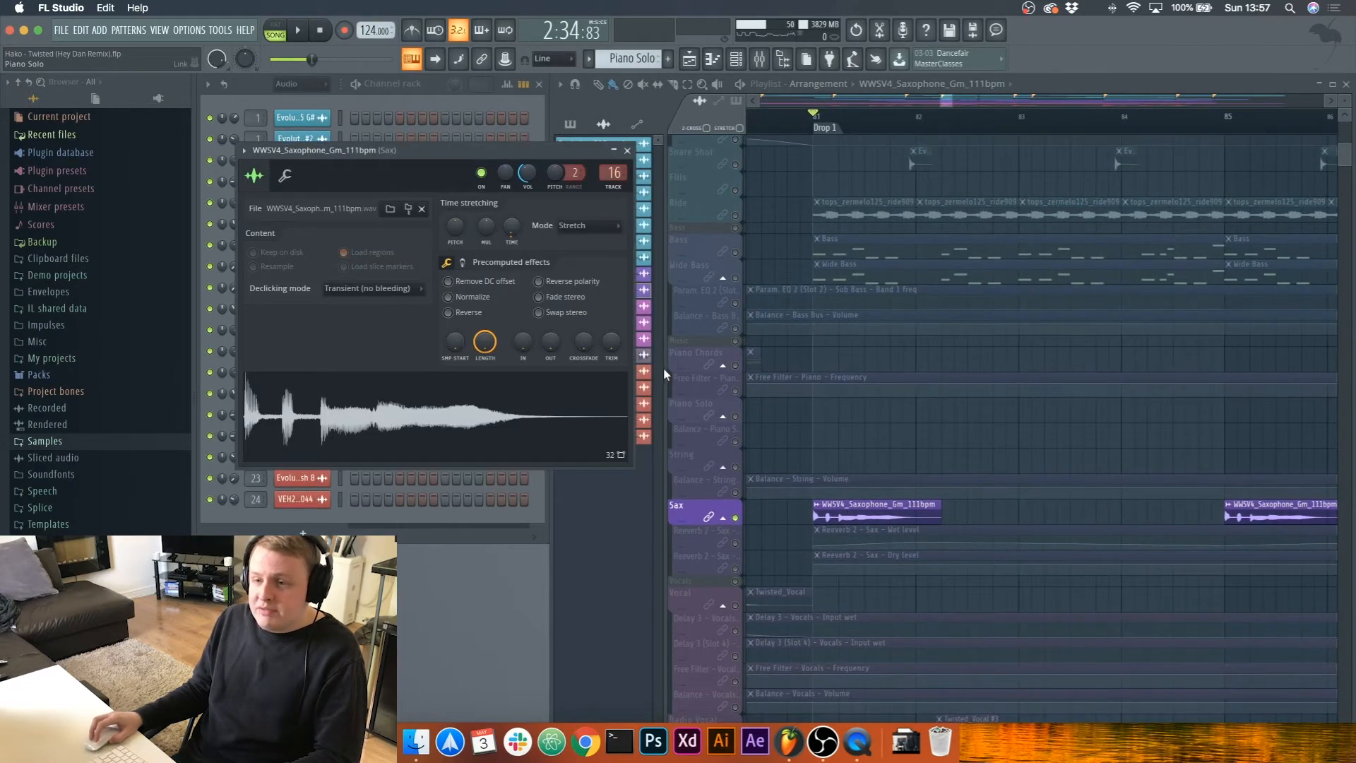
pyautogui.click(627, 151)
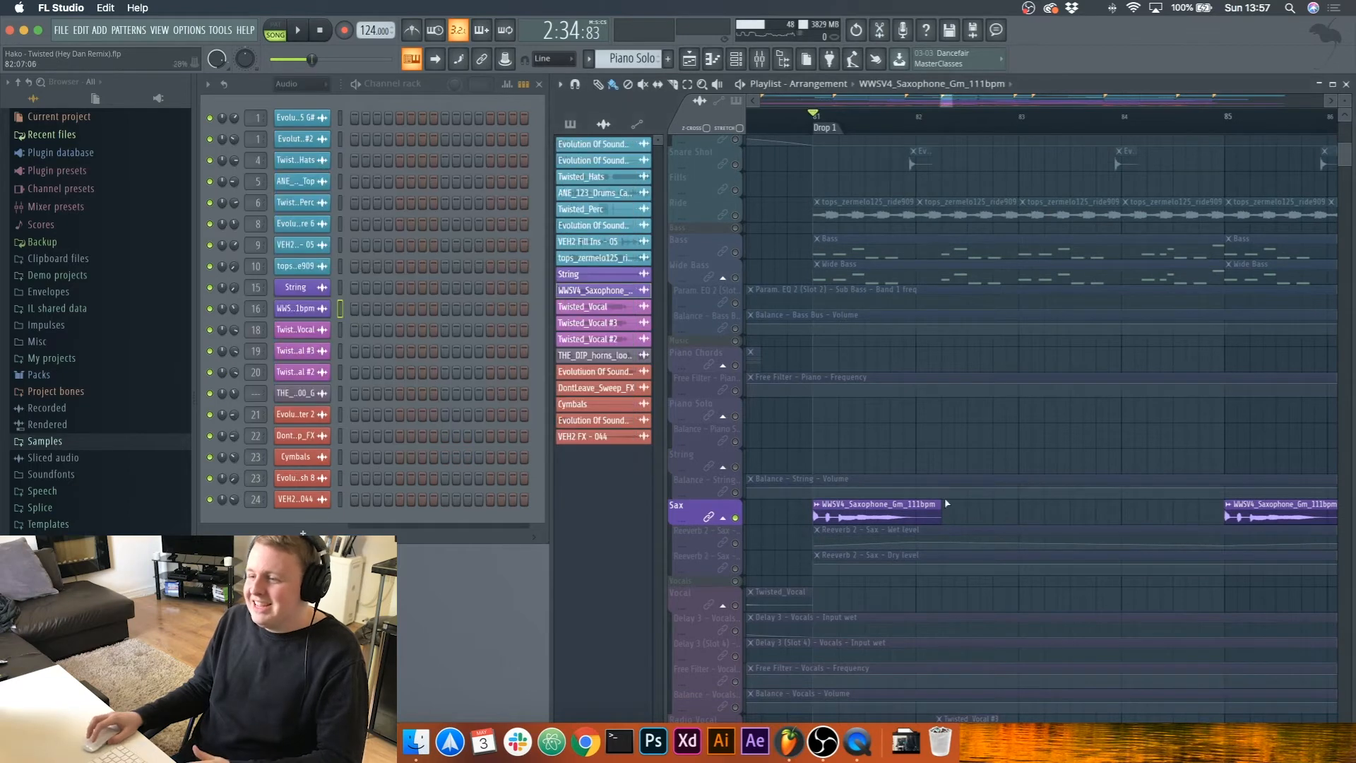
pyautogui.doubleClick(895, 518)
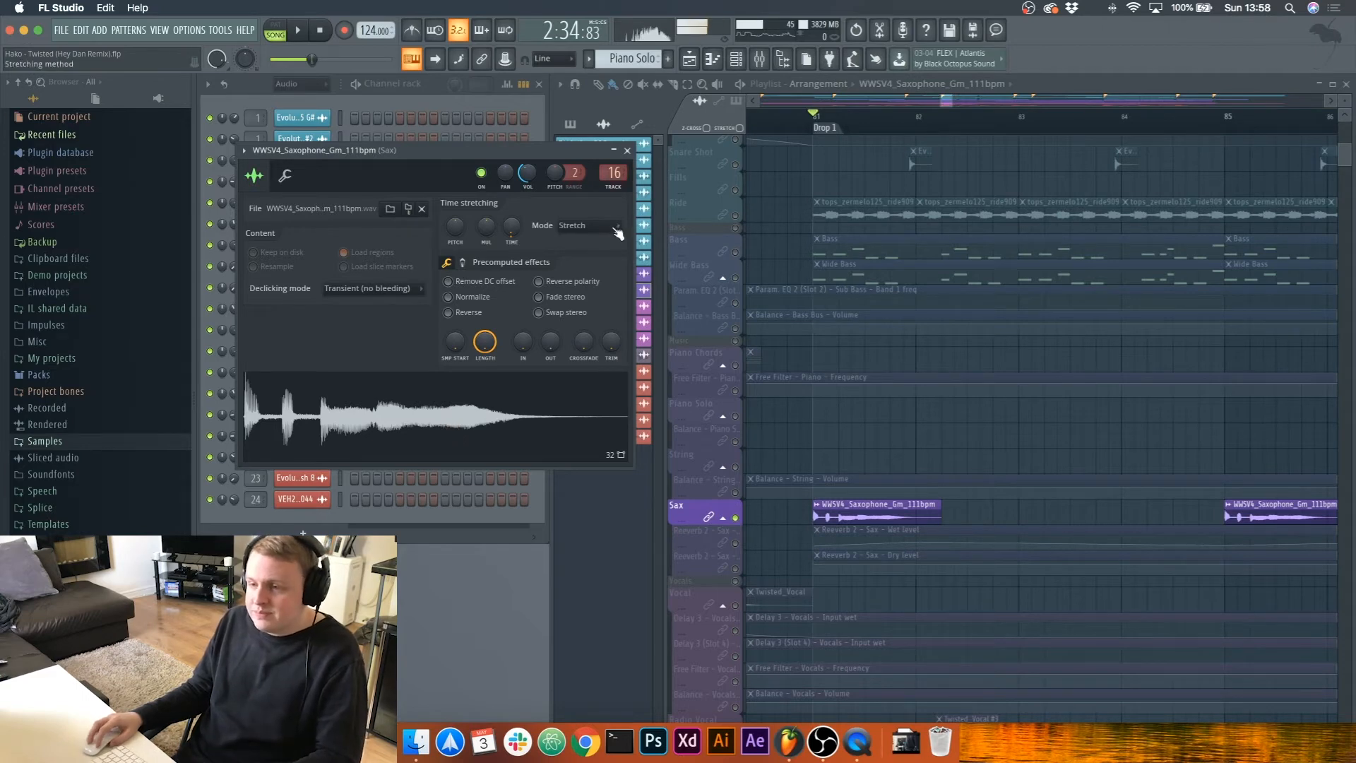
# Step: Inspect the Sax insert's Fruity parametric EQ 2, Fruity Reeverb 2 and Kickstart, closing the plugin, sample and mixer windows
pyautogui.doubleClick(620, 164)
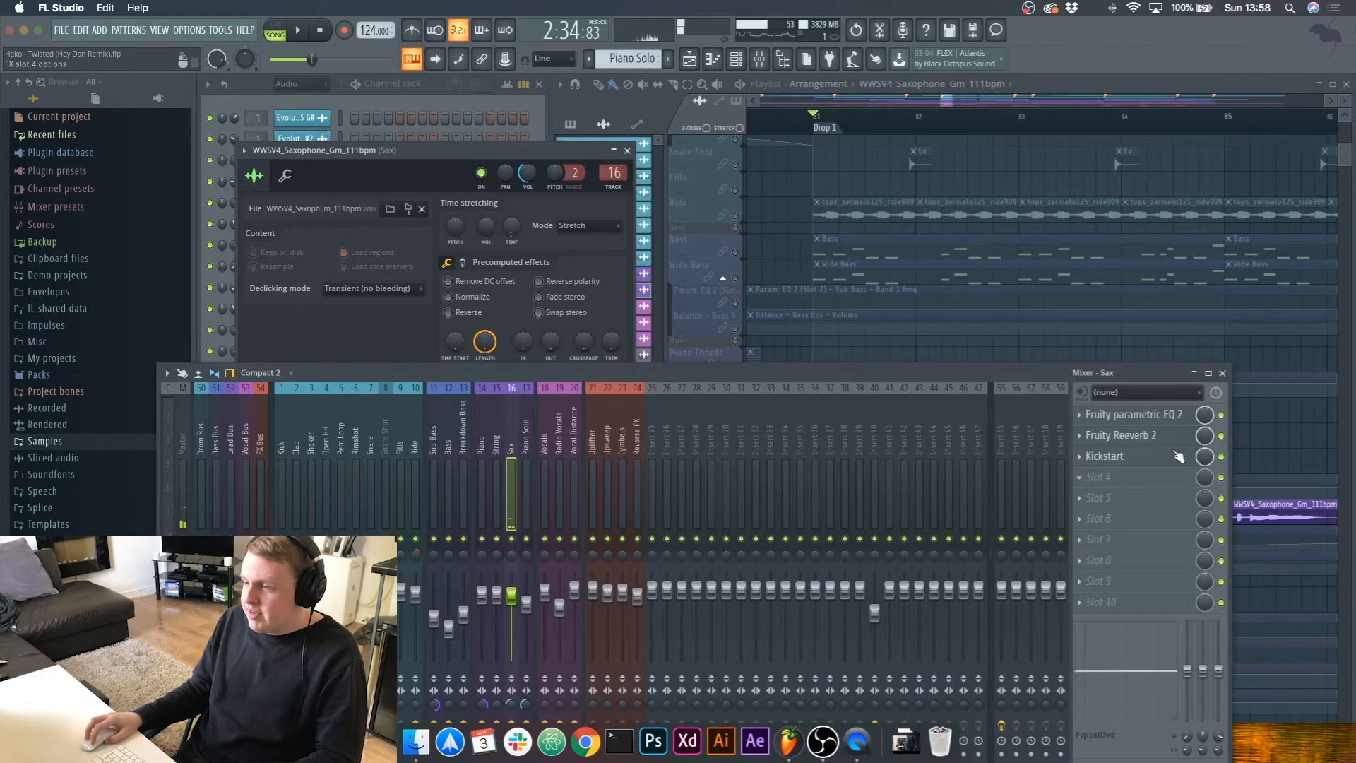
pyautogui.click(1175, 422)
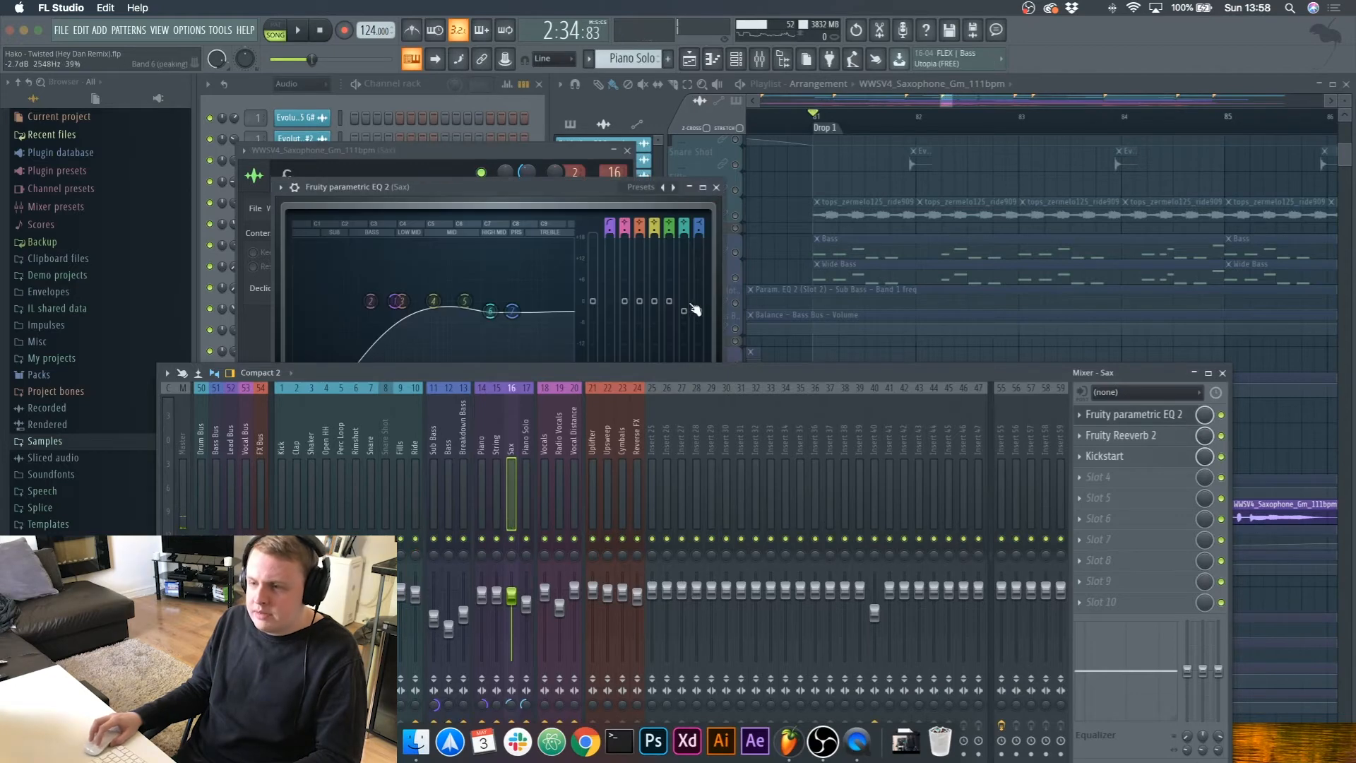
pyautogui.click(1146, 437)
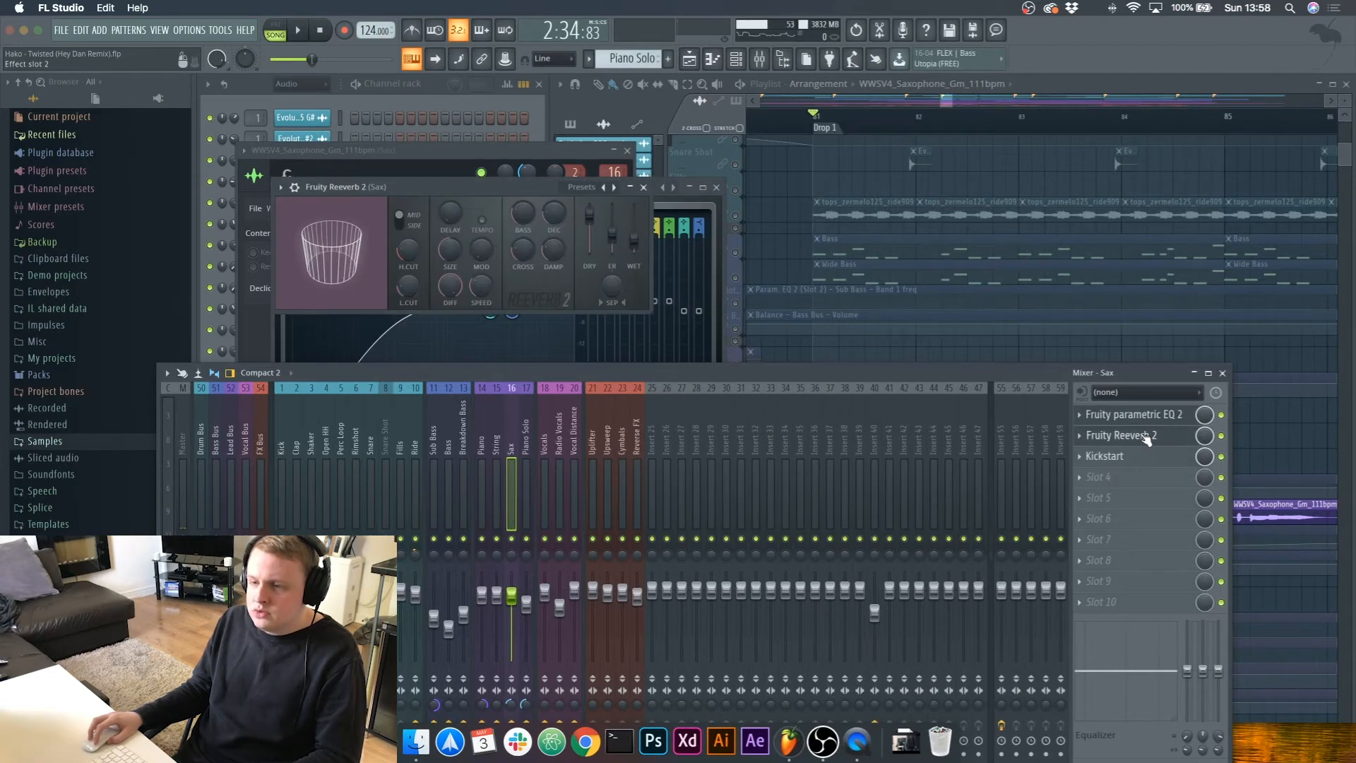
pyautogui.click(1124, 458)
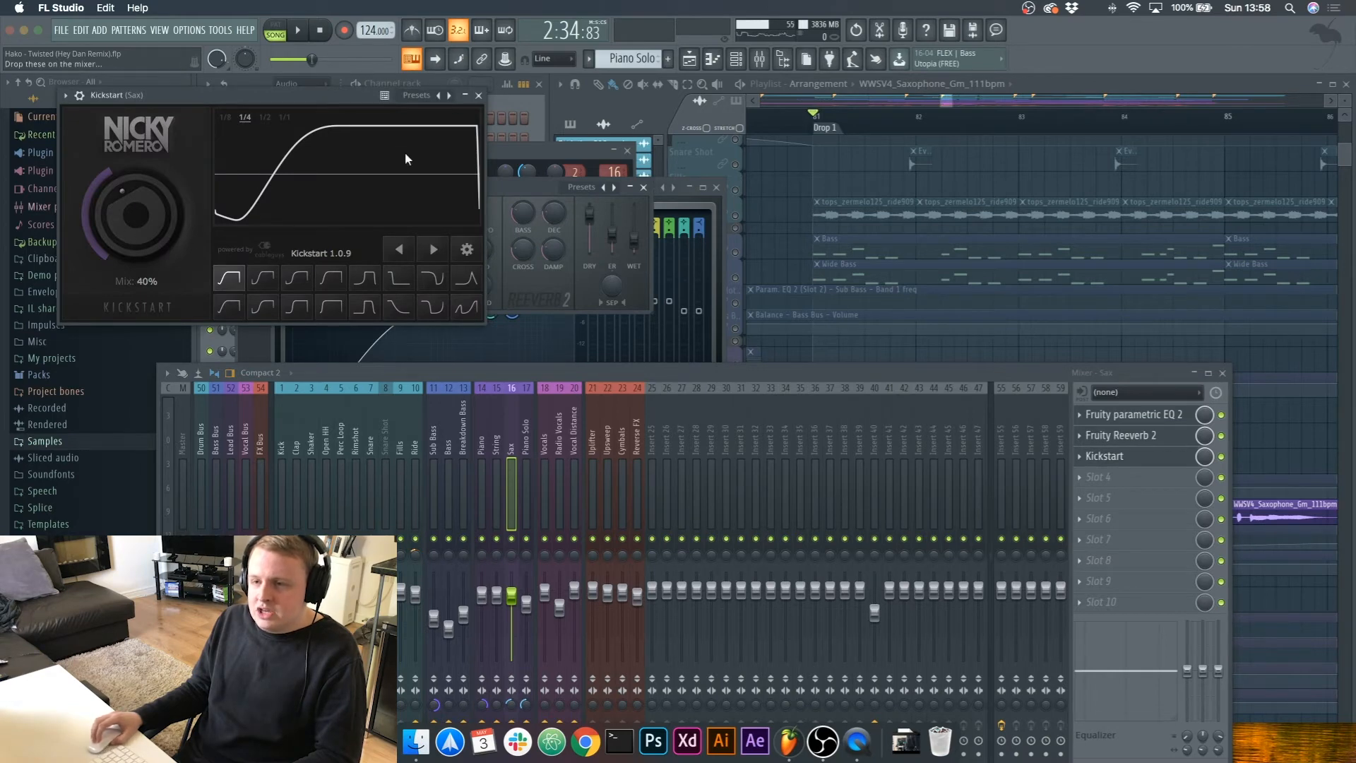
pyautogui.click(479, 94)
pyautogui.click(644, 186)
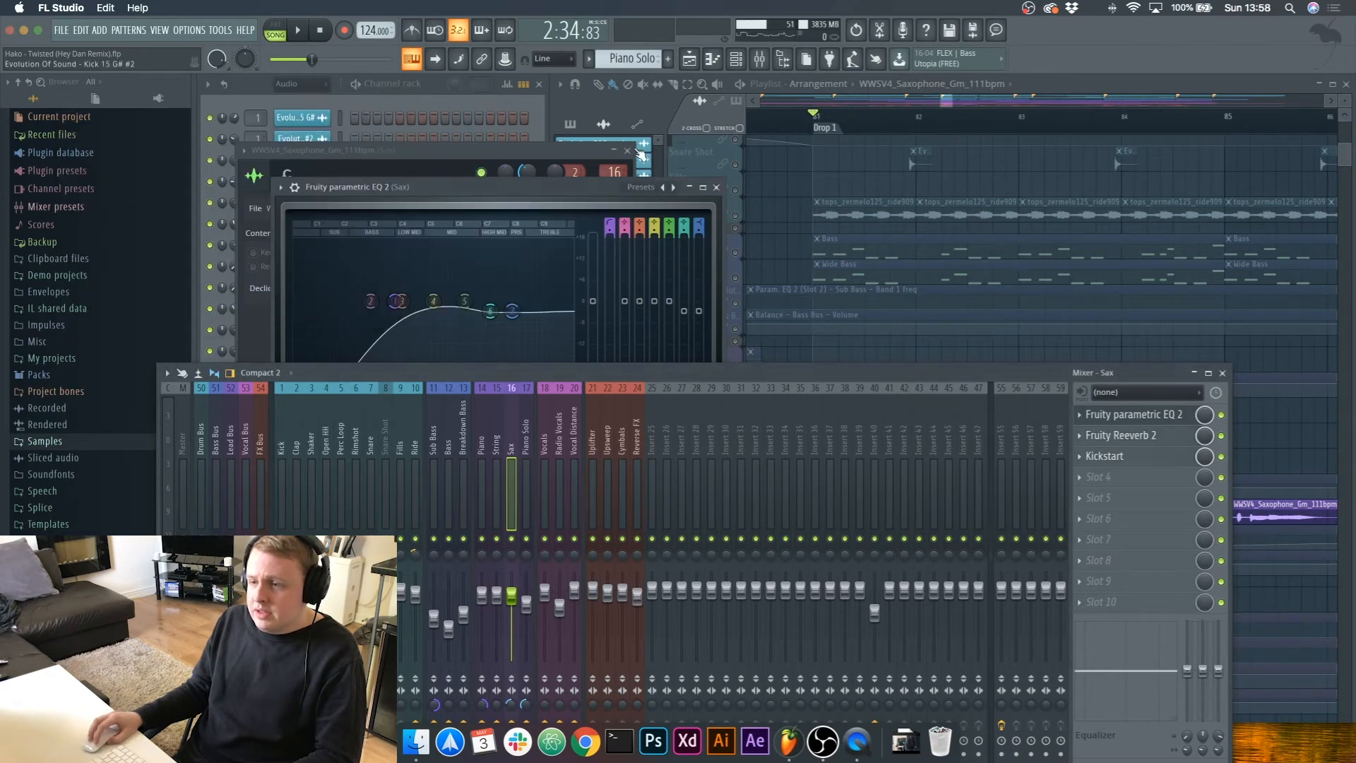
pyautogui.click(628, 150)
pyautogui.click(716, 188)
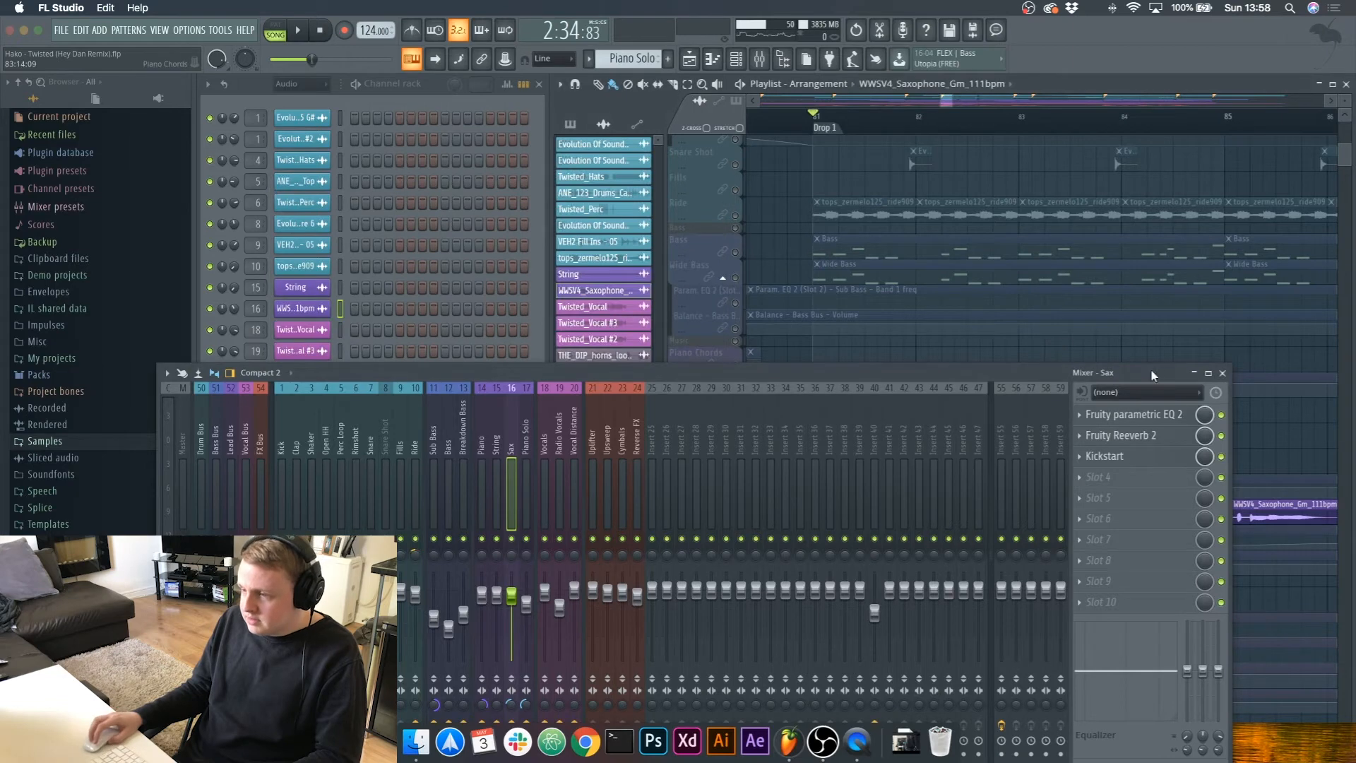
pyautogui.click(1223, 373)
# Step: Review the Sax Reeverb 2 automation across the arrangement, and solo the Vocal track with its automation clips
pyautogui.scroll(-5, 939, 516)
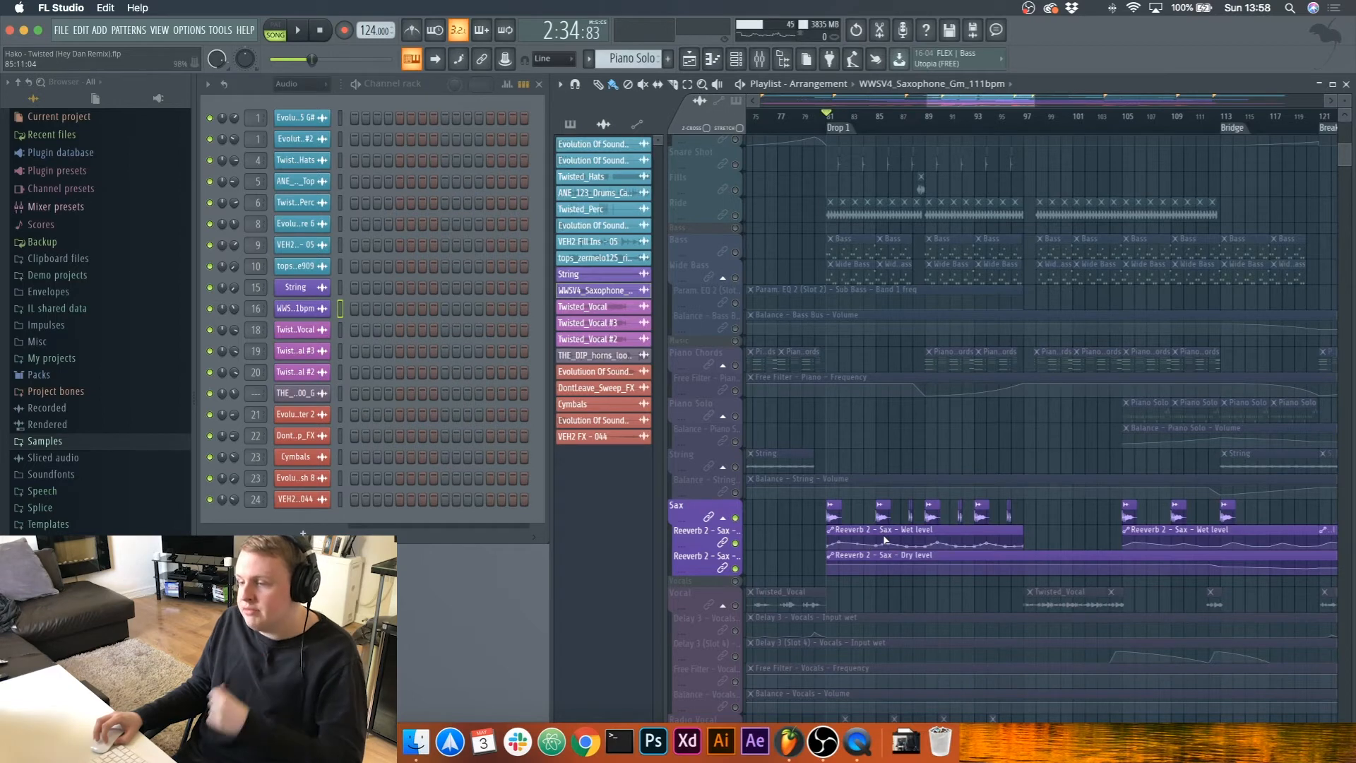
pyautogui.scroll(-5, 883, 535)
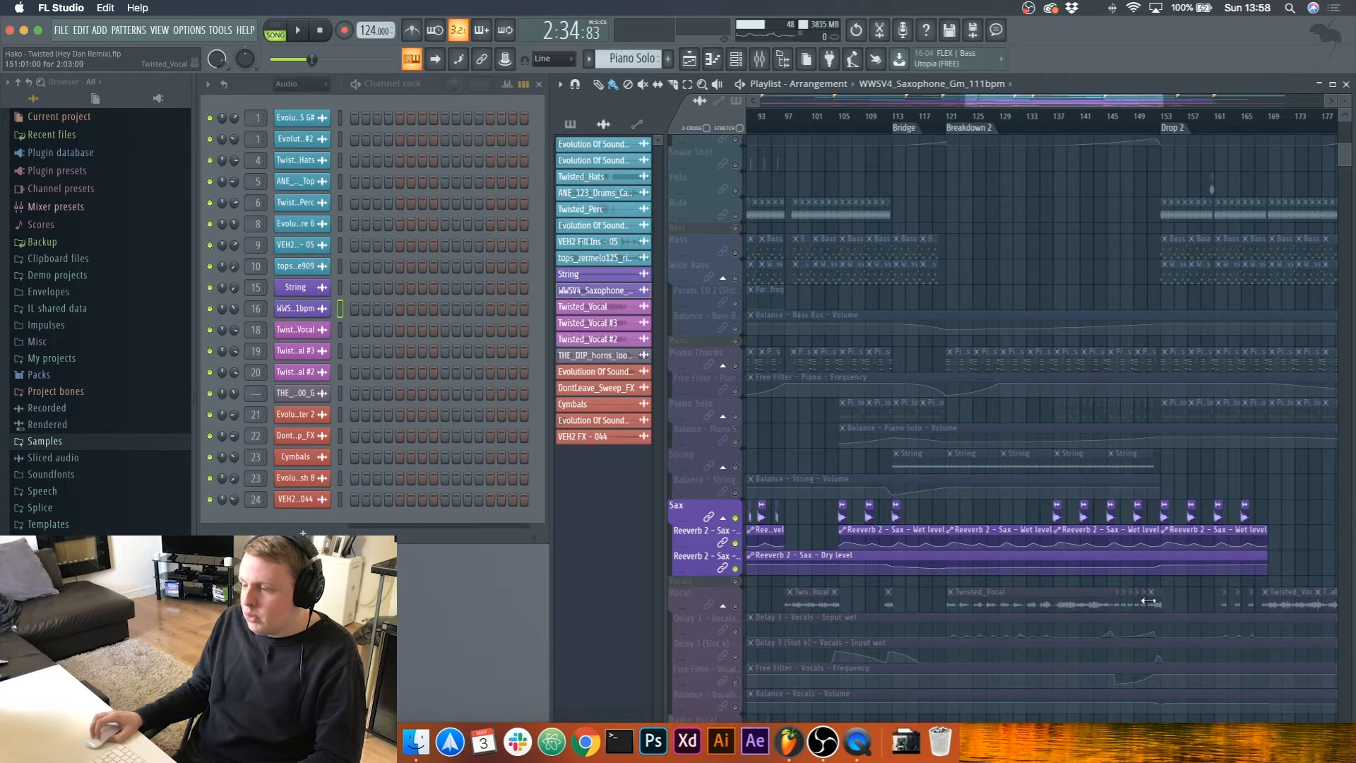
pyautogui.click(752, 624)
pyautogui.scroll(-5, 848, 565)
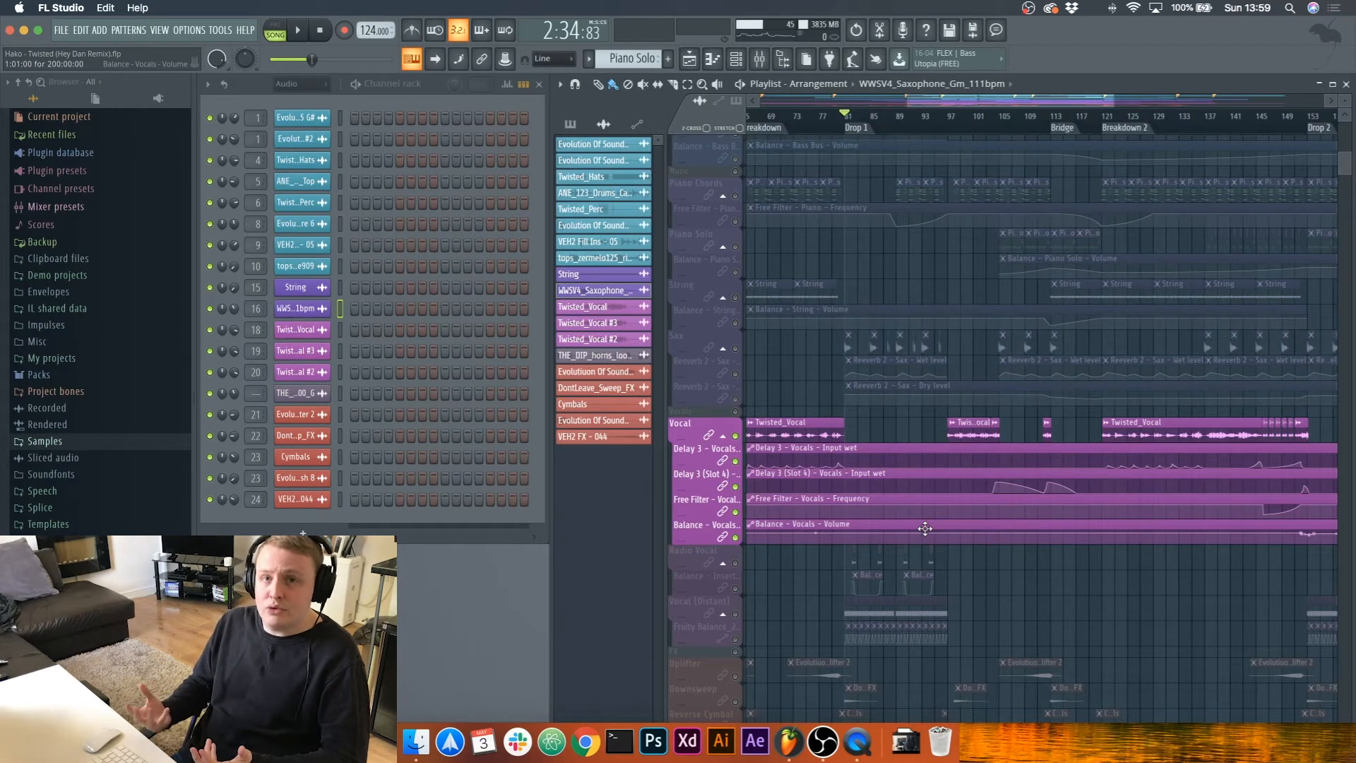
# Step: Open the Twisted_Vocal clip's channel settings and reset its time-stretching pitch to 0 cents
pyautogui.scroll(1, 890, 381)
pyautogui.scroll(3, 892, 380)
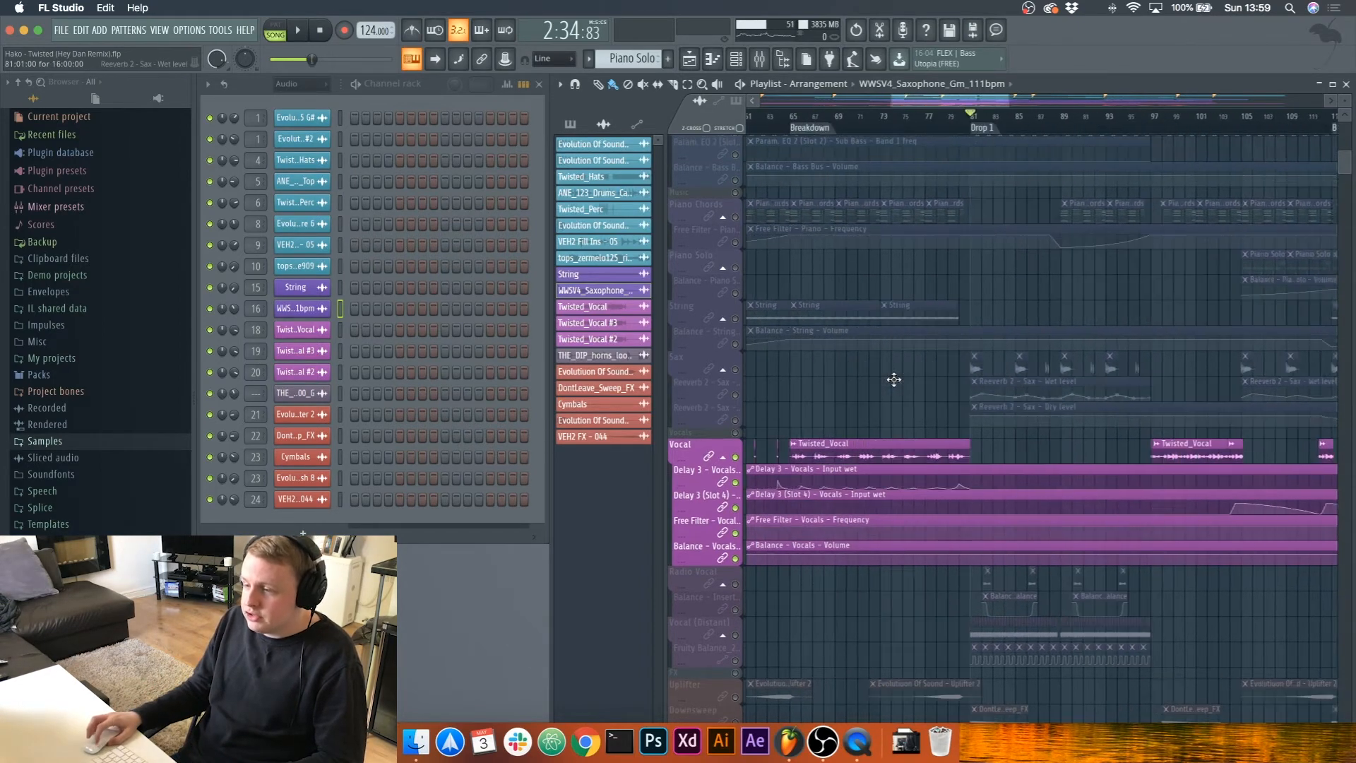
pyautogui.doubleClick(987, 445)
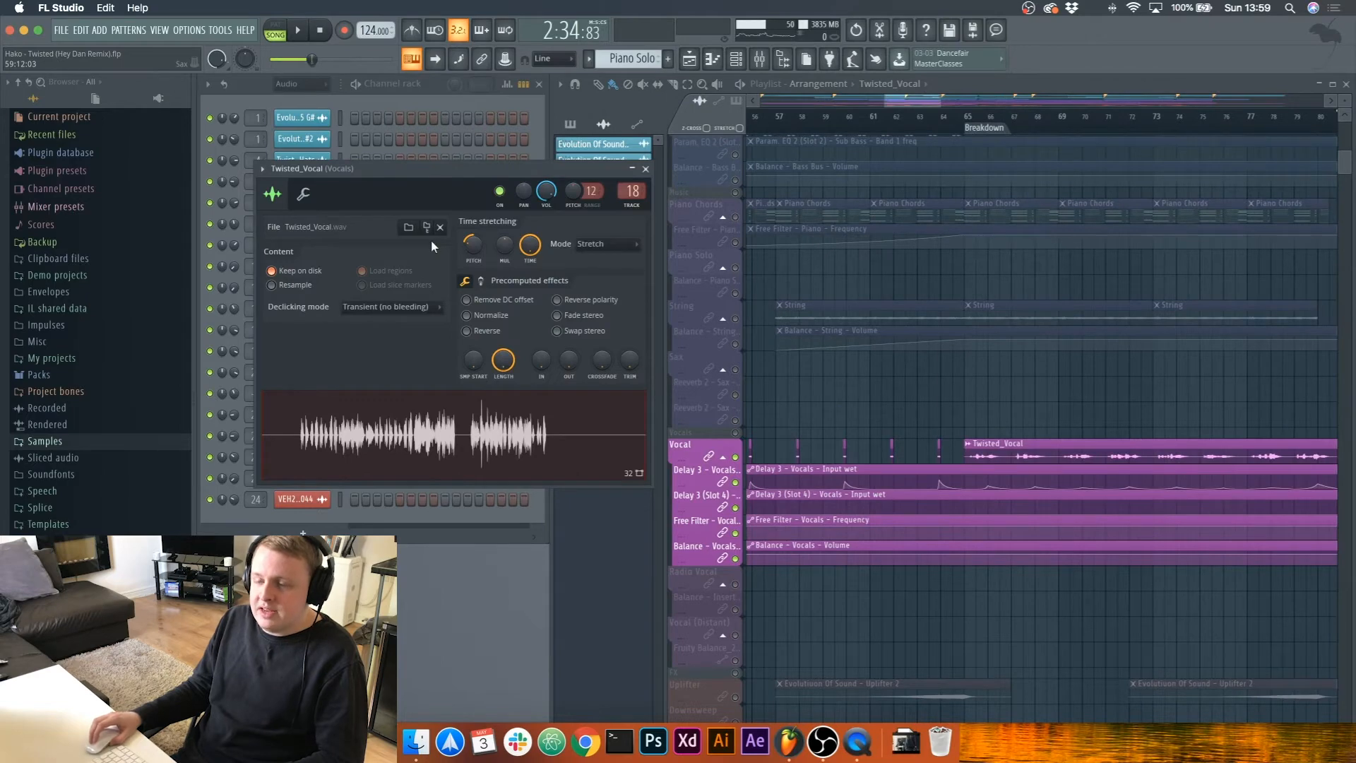
pyautogui.rightClick(469, 247)
pyautogui.press('Escape')
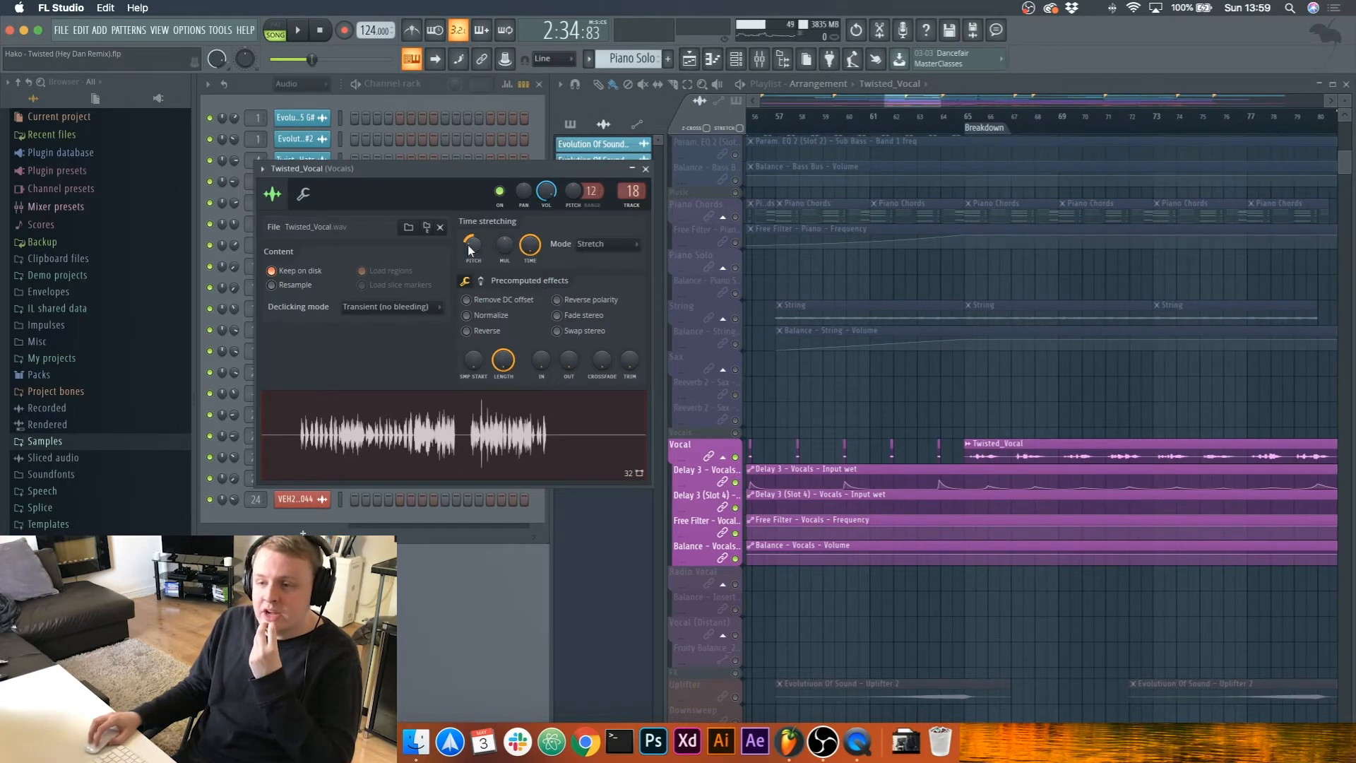
pyautogui.rightClick(473, 247)
pyautogui.click(506, 258)
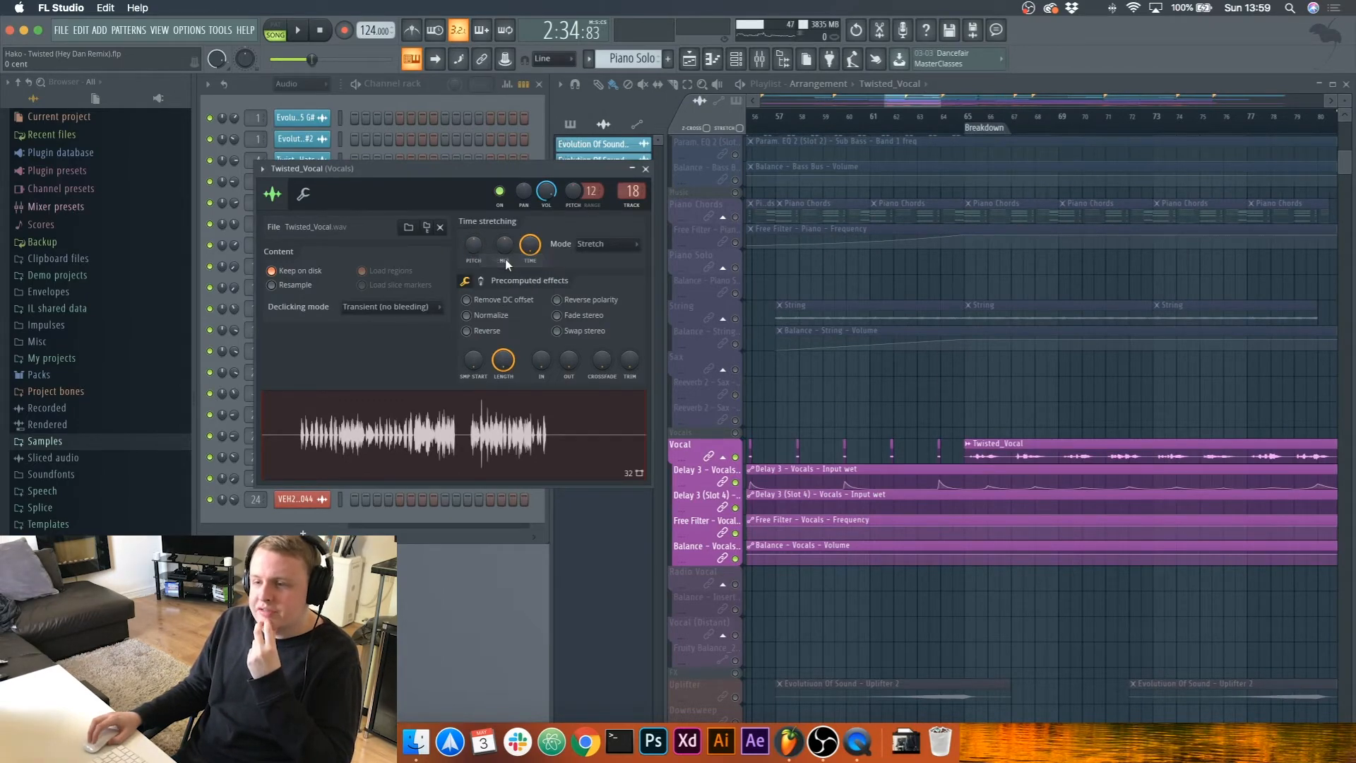
# Step: Audition the soloed vocal from the Breakdown without its pitch shift
pyautogui.click(944, 276)
pyautogui.press('space')
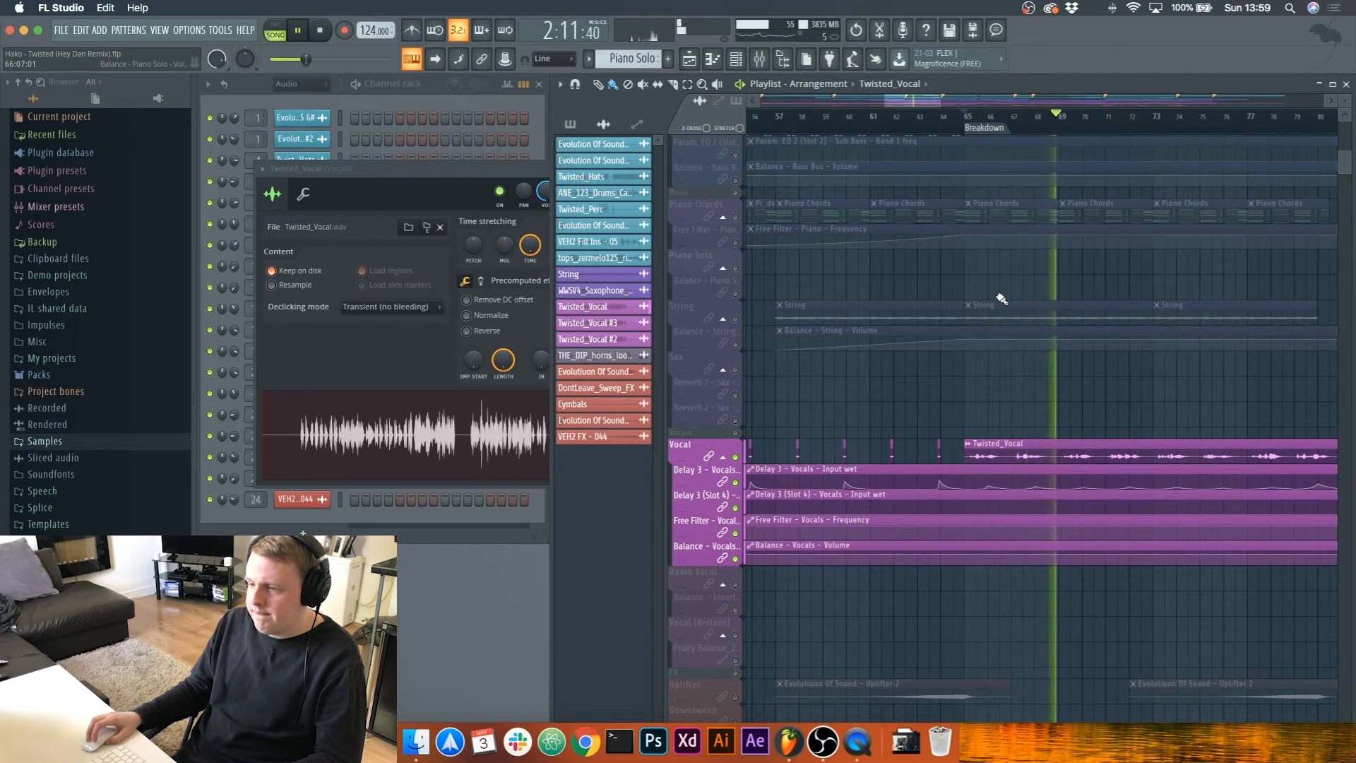
pyautogui.press('space')
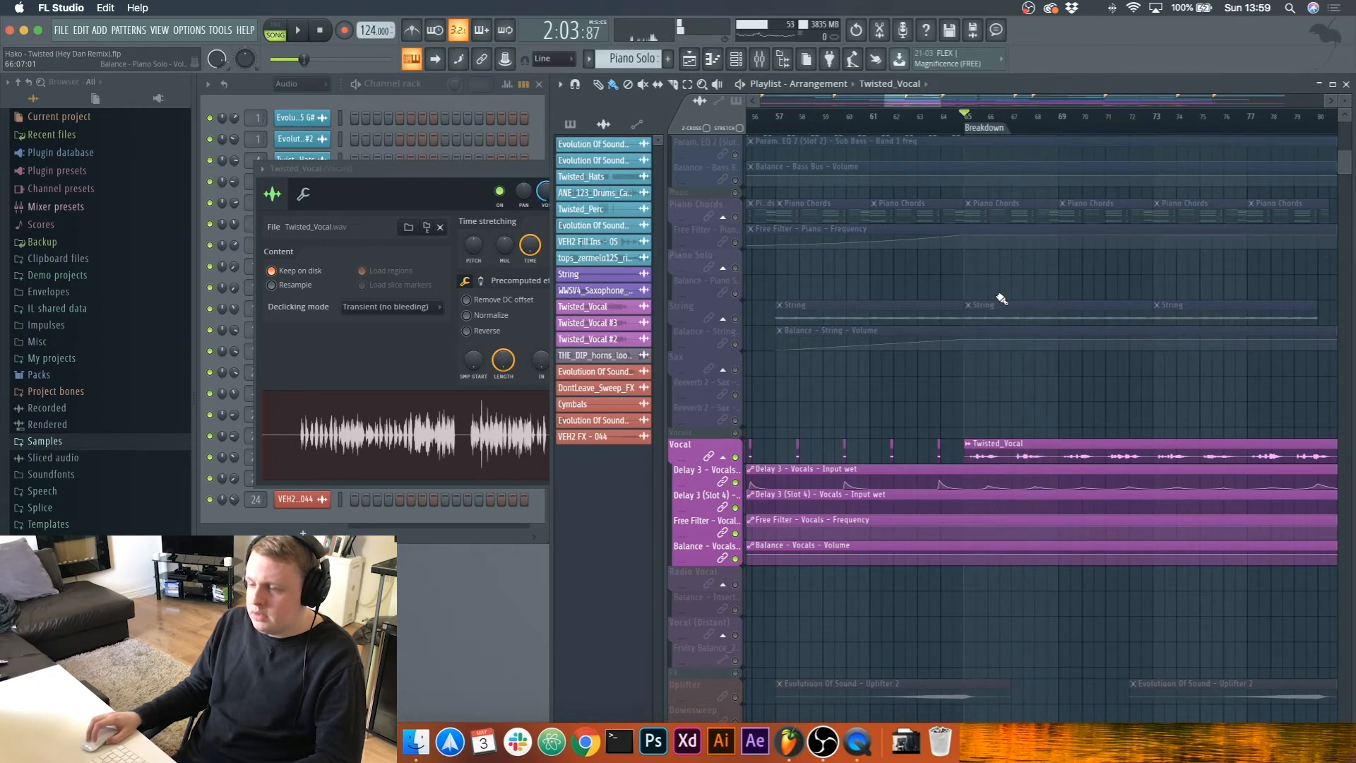
# Step: Restore Twisted_Vocal's pitch shift and audition the vocal from the Breakdown again
pyautogui.click(486, 246)
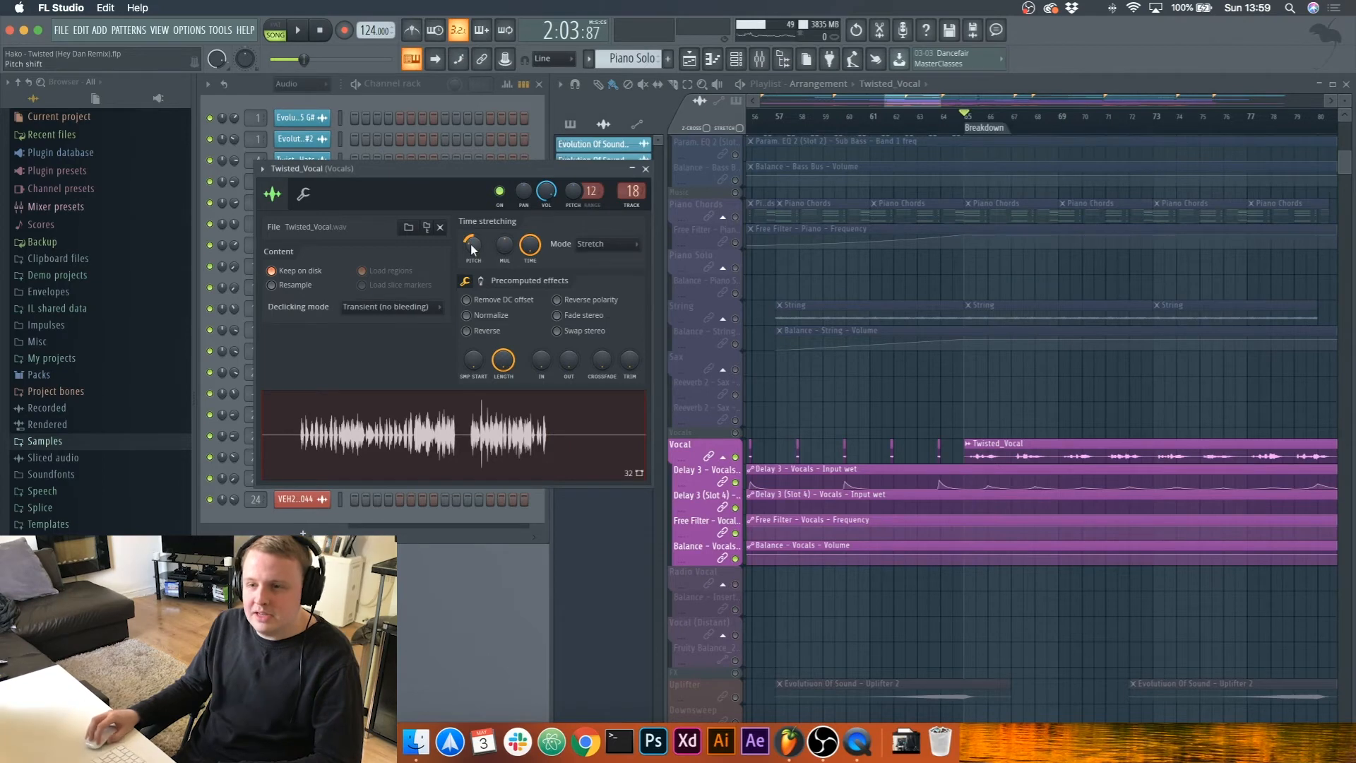
pyautogui.press('space')
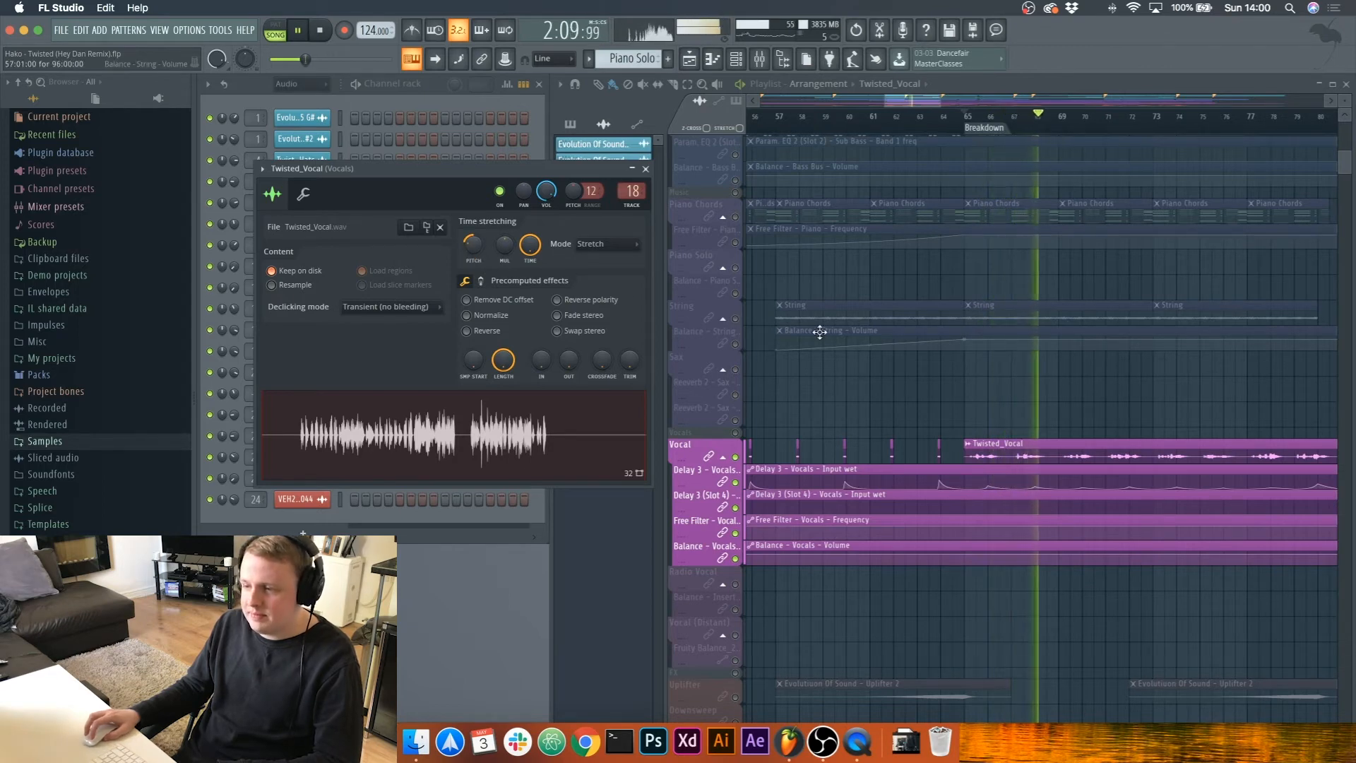
pyautogui.press('space')
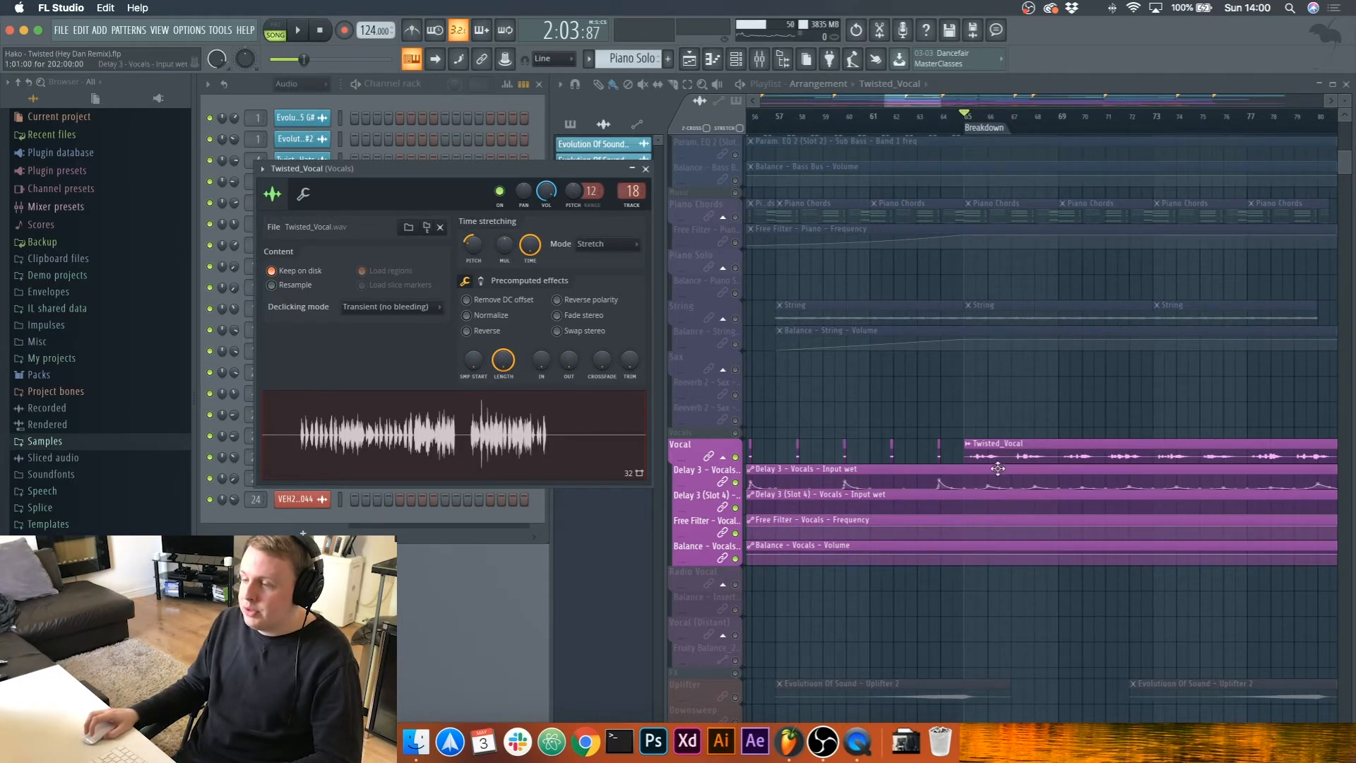
# Step: Inspect the Vocals insert's Fruity parametric EQ 2 and Fruity Free Filter, moving the mixer clear of the plugin windows
pyautogui.hscroll(-3, 989, 424)
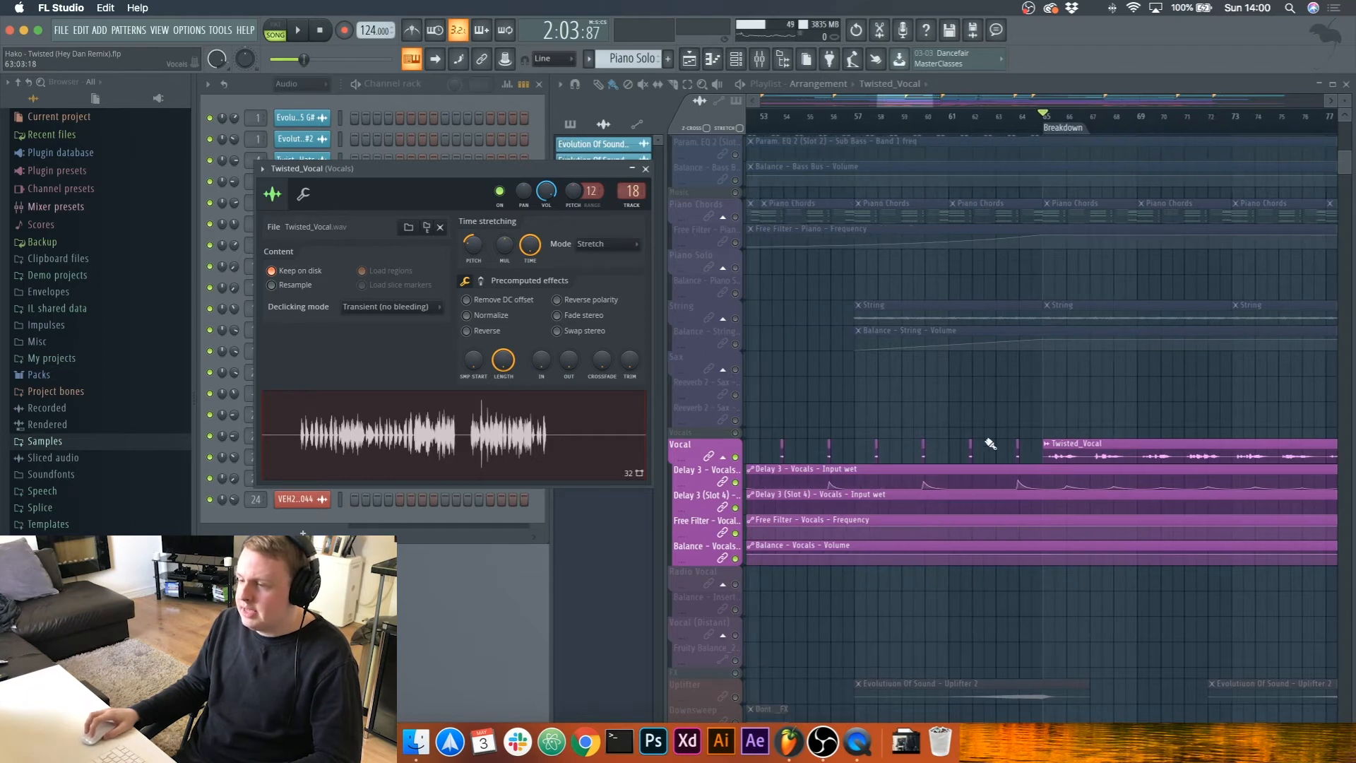
pyautogui.press('F9')
pyautogui.click(1105, 277)
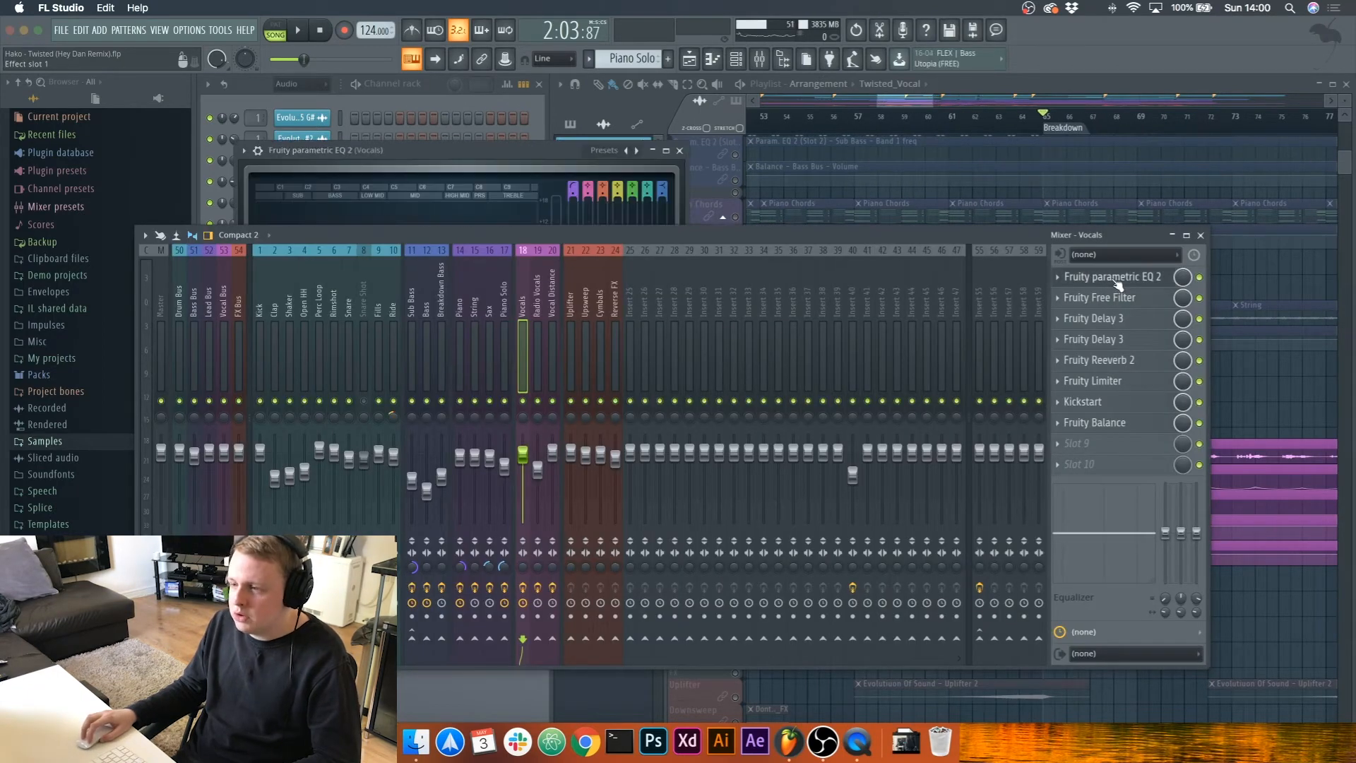
pyautogui.moveTo(616, 228); pyautogui.dragTo(660, 366)
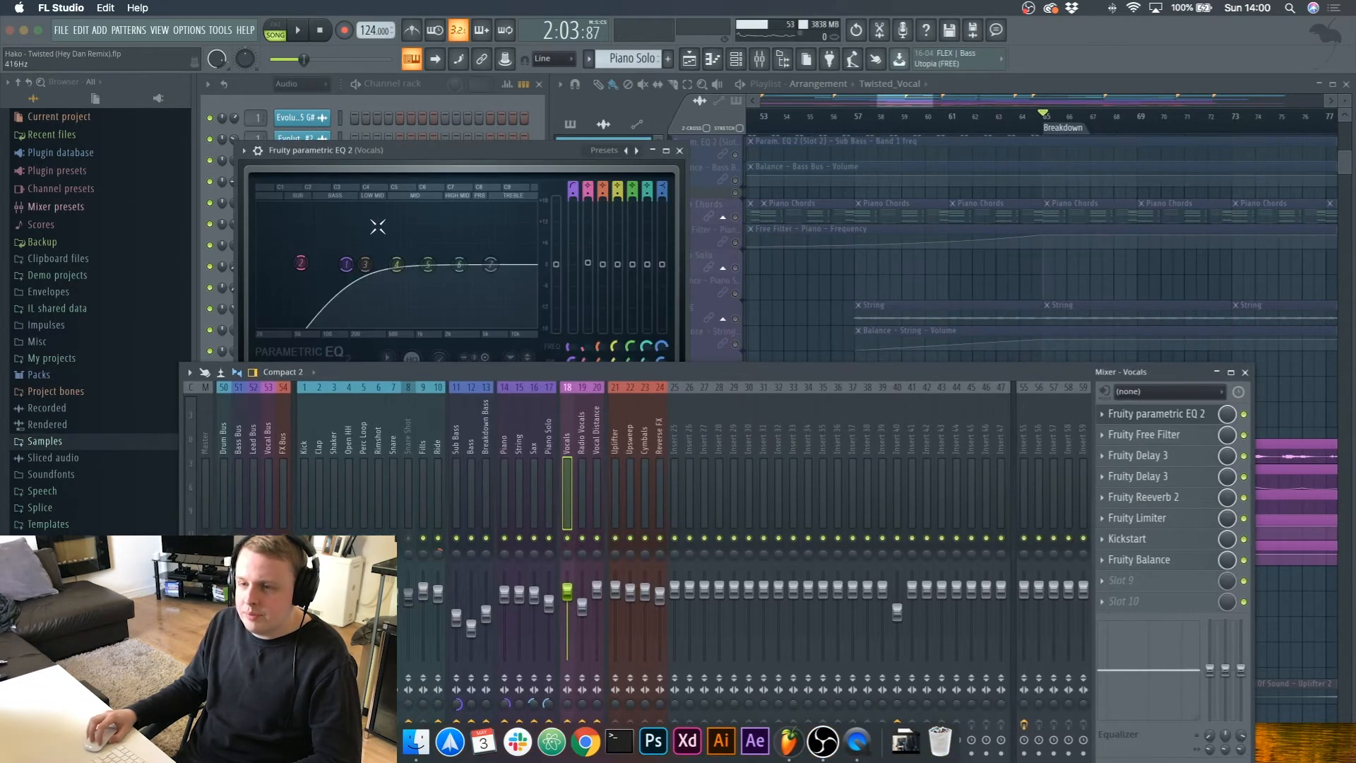
pyautogui.click(680, 150)
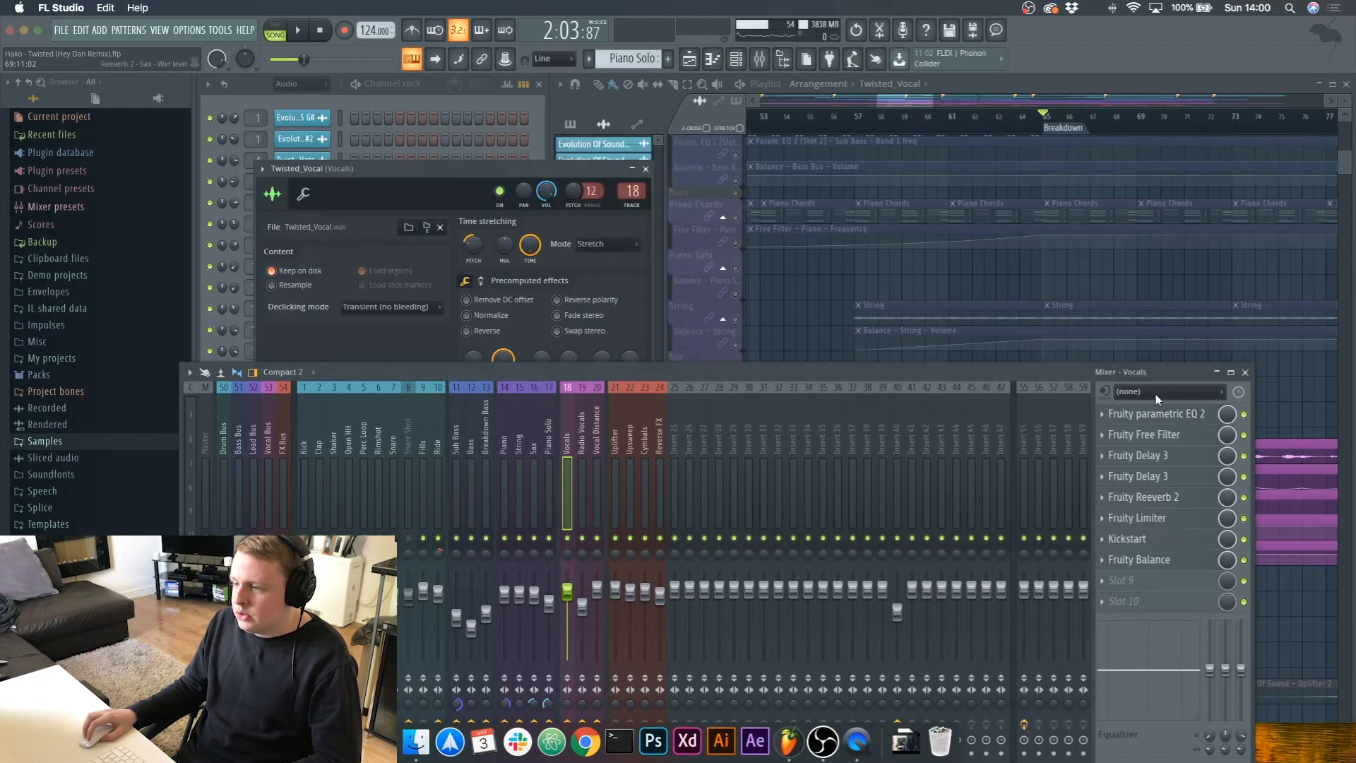
pyautogui.click(1161, 438)
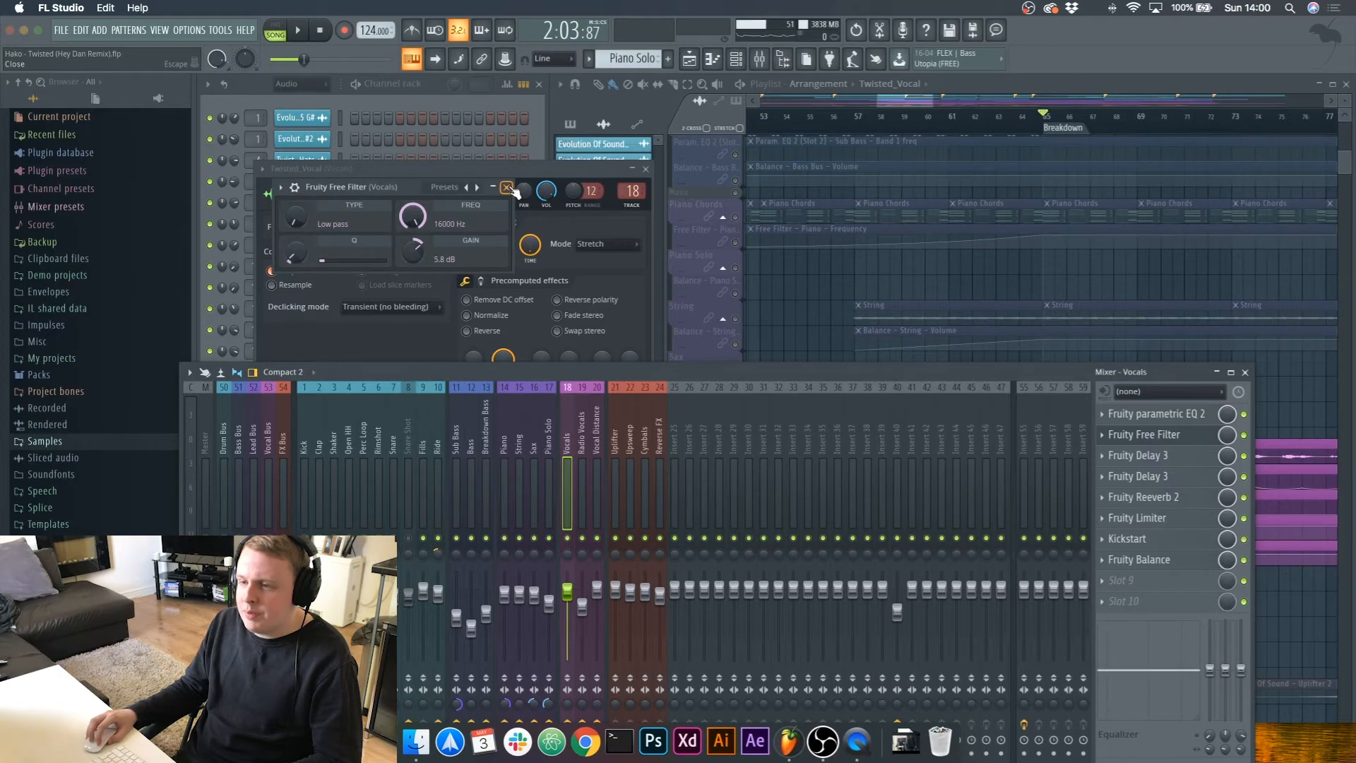
# Step: Close the Fruity Free Filter and mixer windows and audition the soloed vocal with its delay automation before the Bridge
pyautogui.click(513, 192)
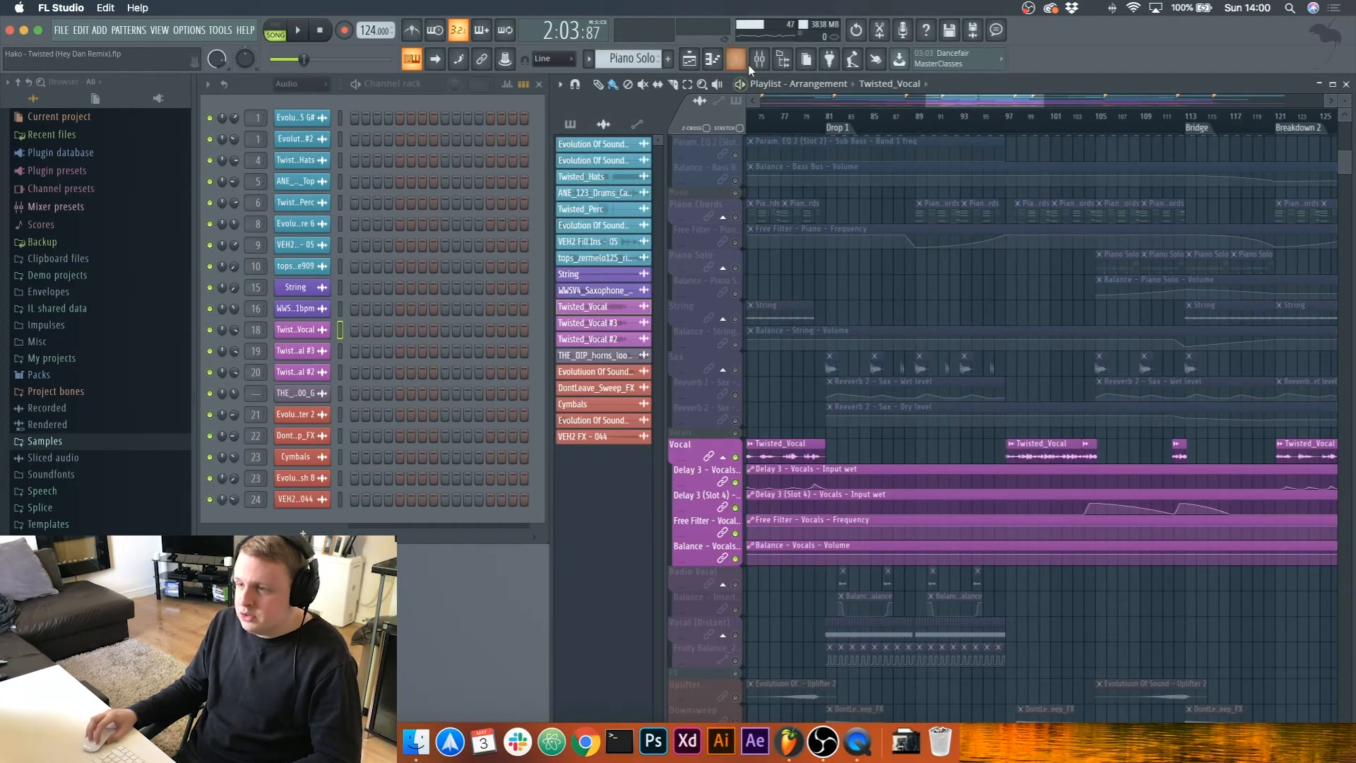
pyautogui.click(749, 65)
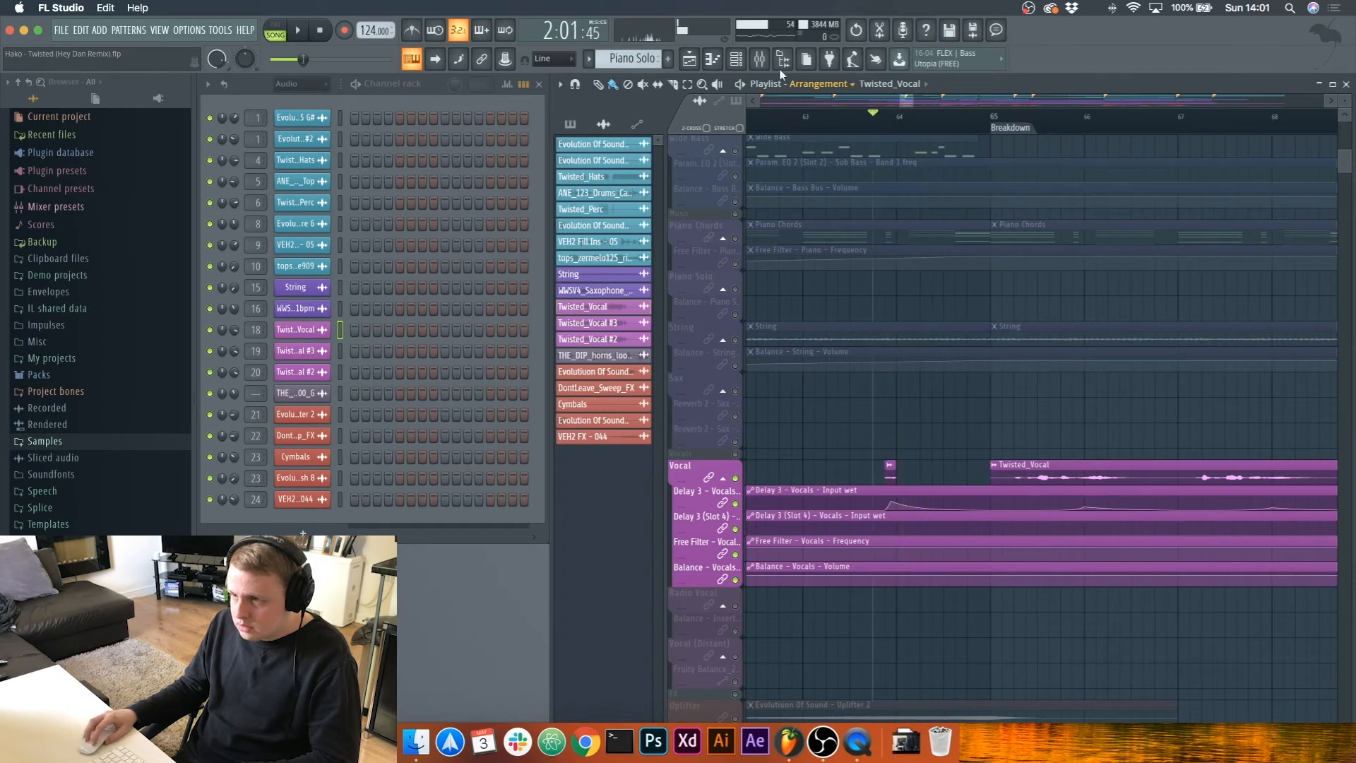
pyautogui.click(759, 59)
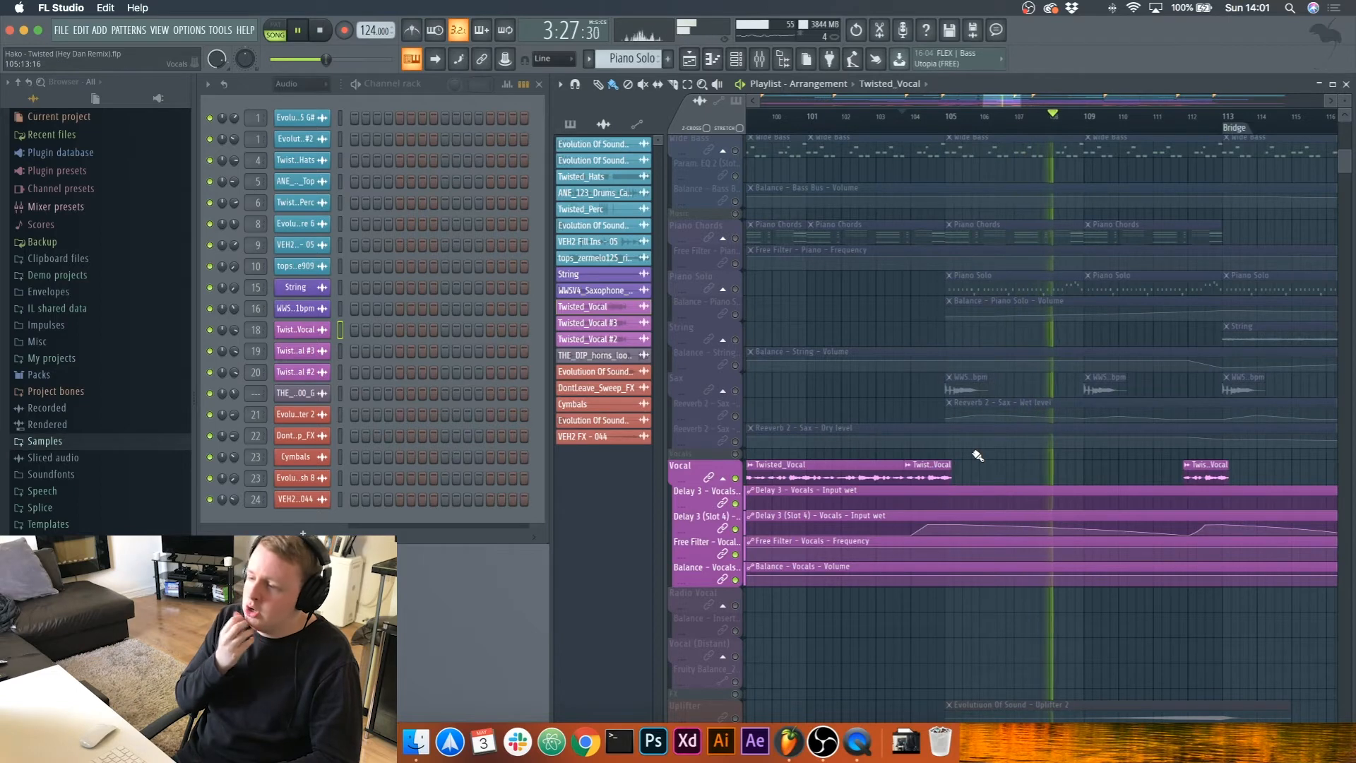
pyautogui.scroll(-3, 979, 434)
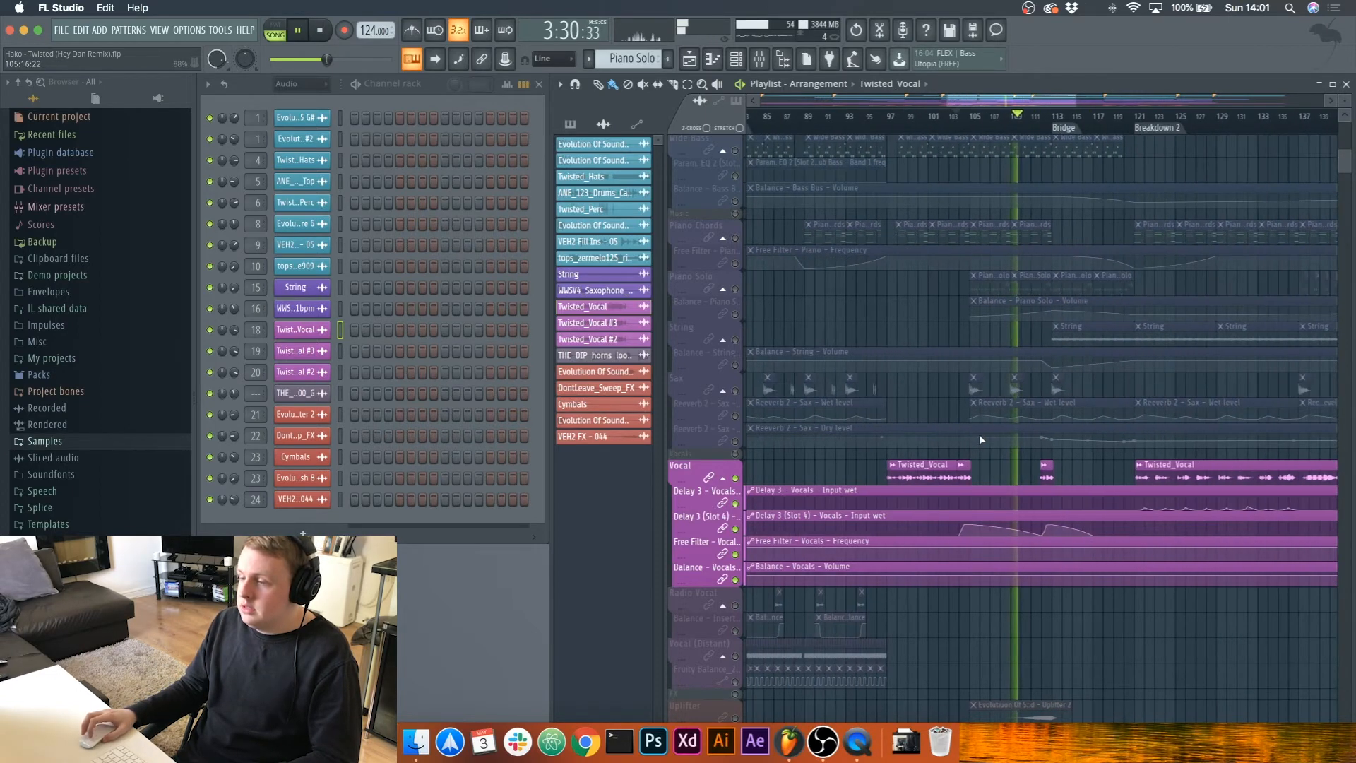
pyautogui.press('space')
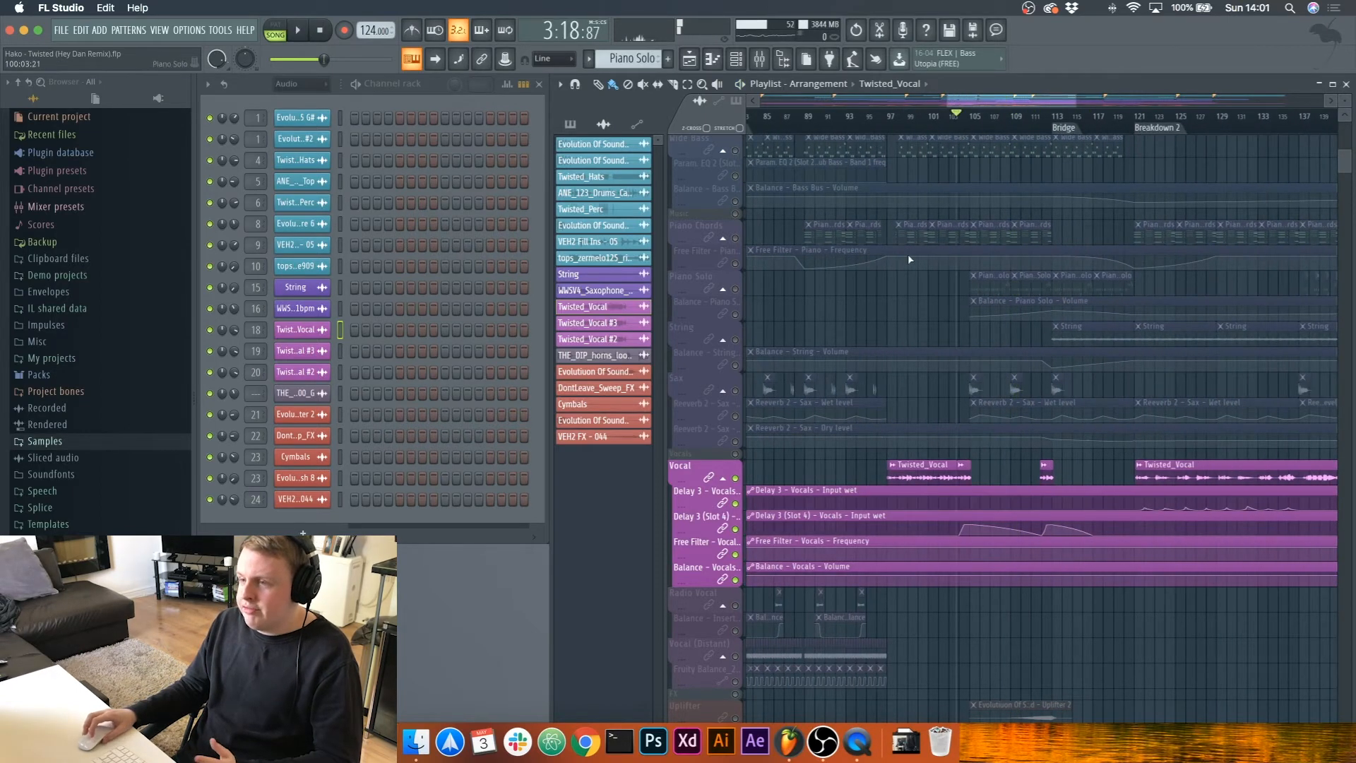
pyautogui.click(322, 31)
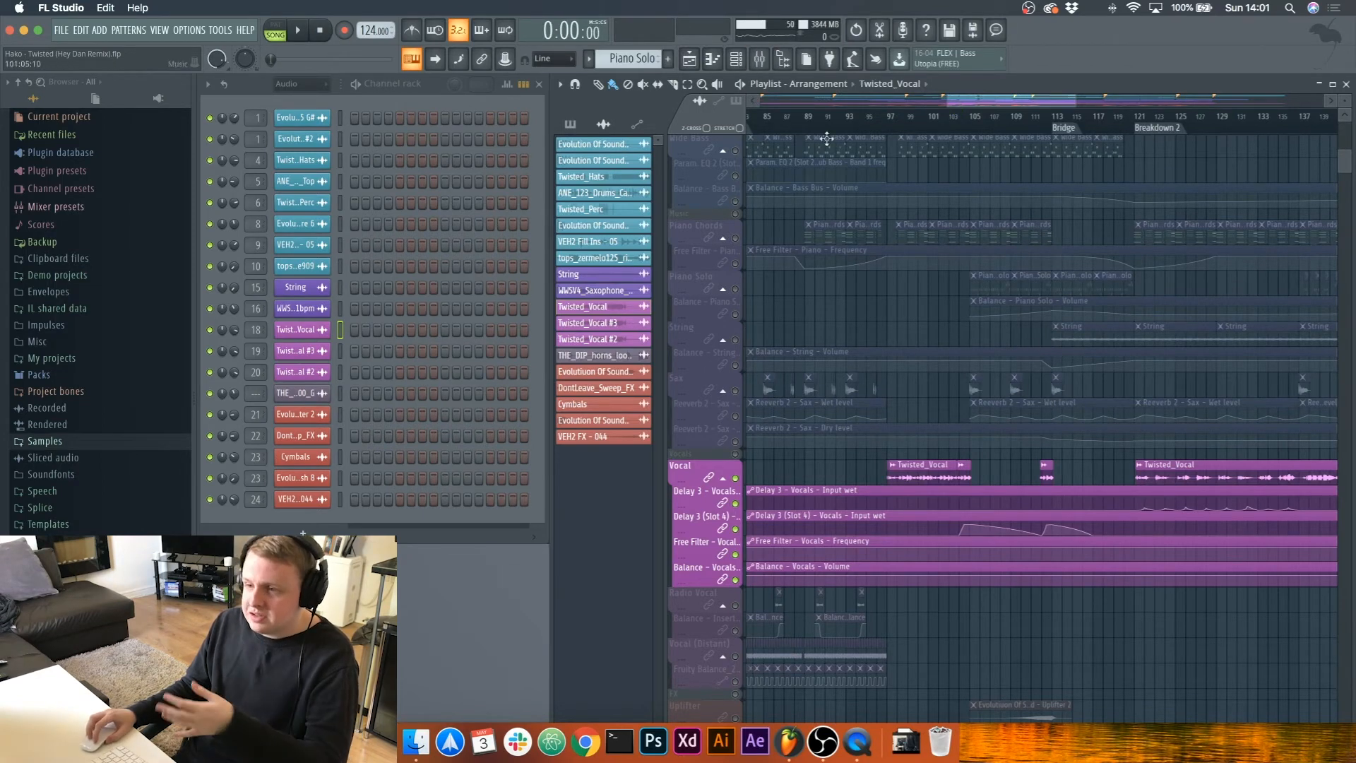
# Step: Inspect the Vocals insert's Fruity Limiter while playing the vocal from the Bridge, moving its window clear of the mixer
pyautogui.press('F9')
pyautogui.click(1162, 468)
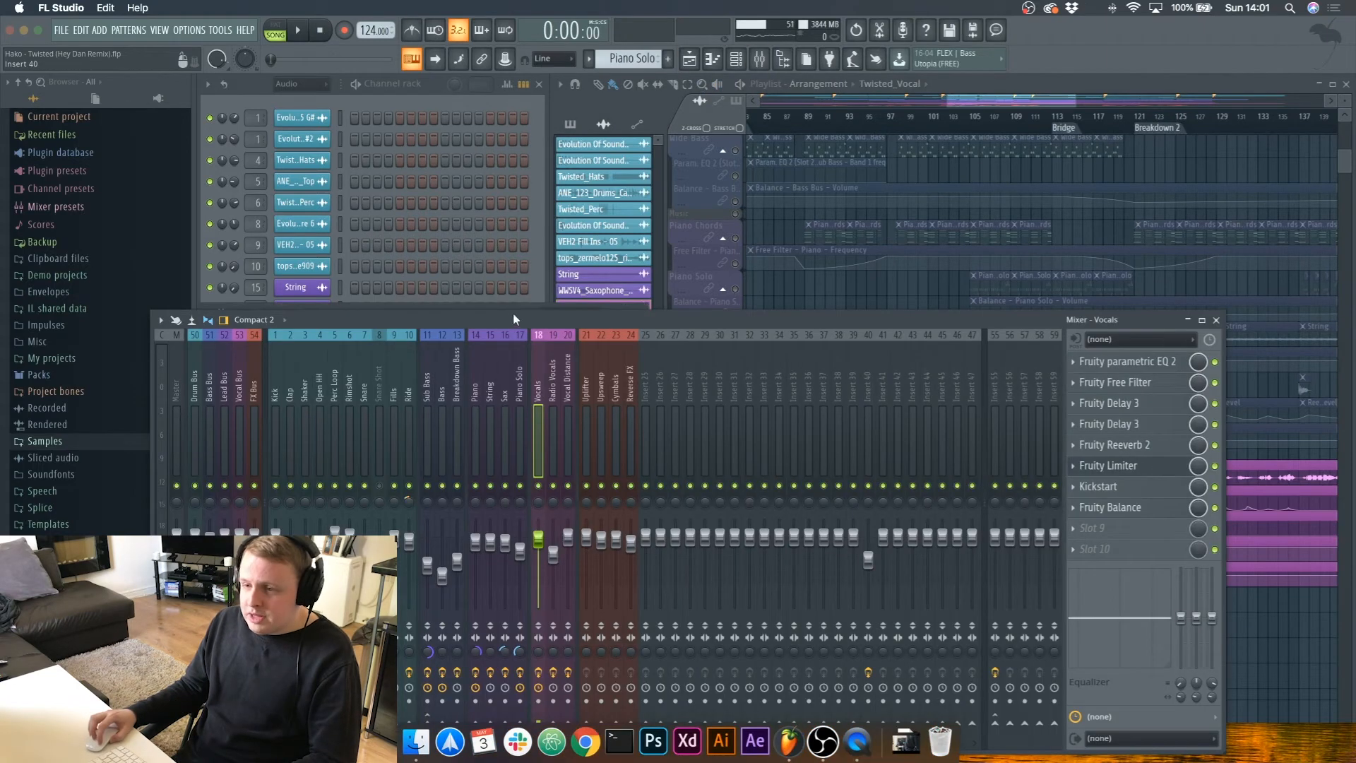
pyautogui.moveTo(519, 321); pyautogui.dragTo(634, 104)
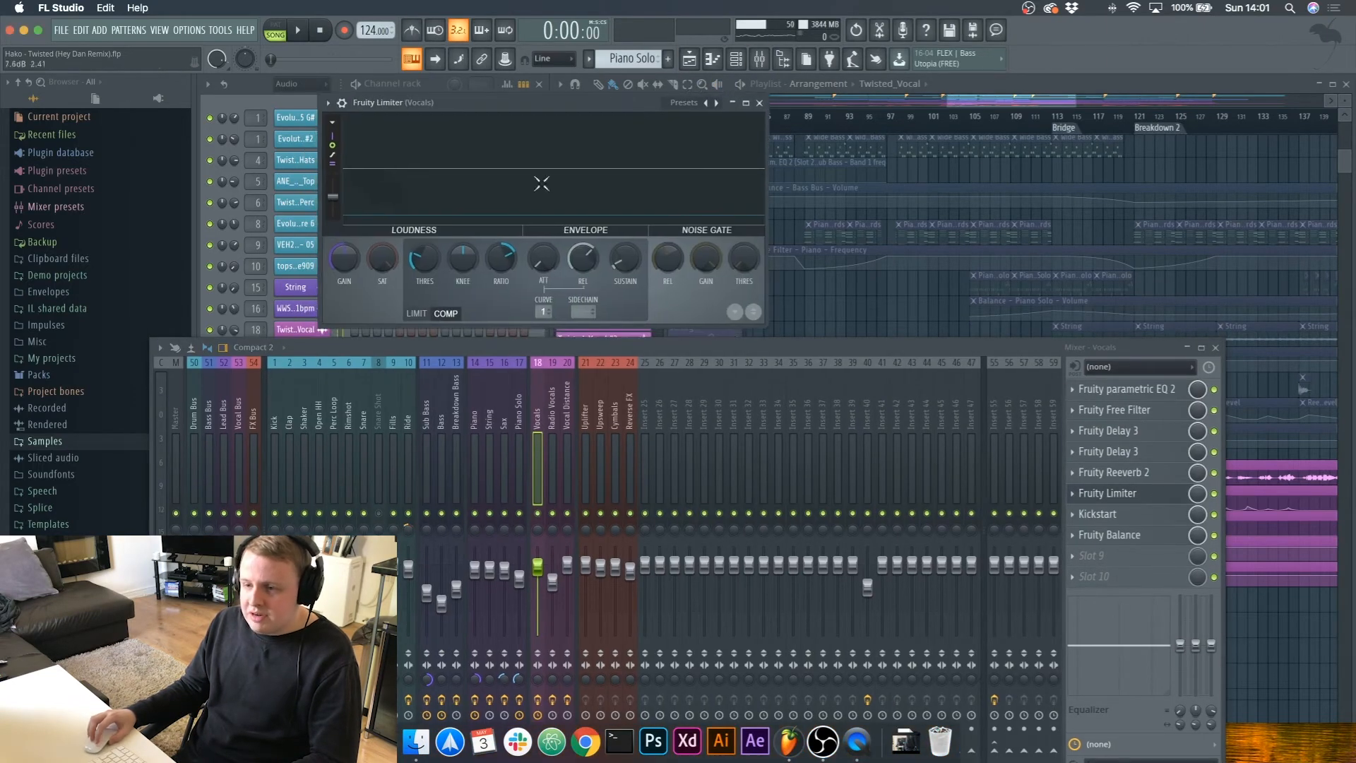
pyautogui.click(1052, 127)
pyautogui.press('space')
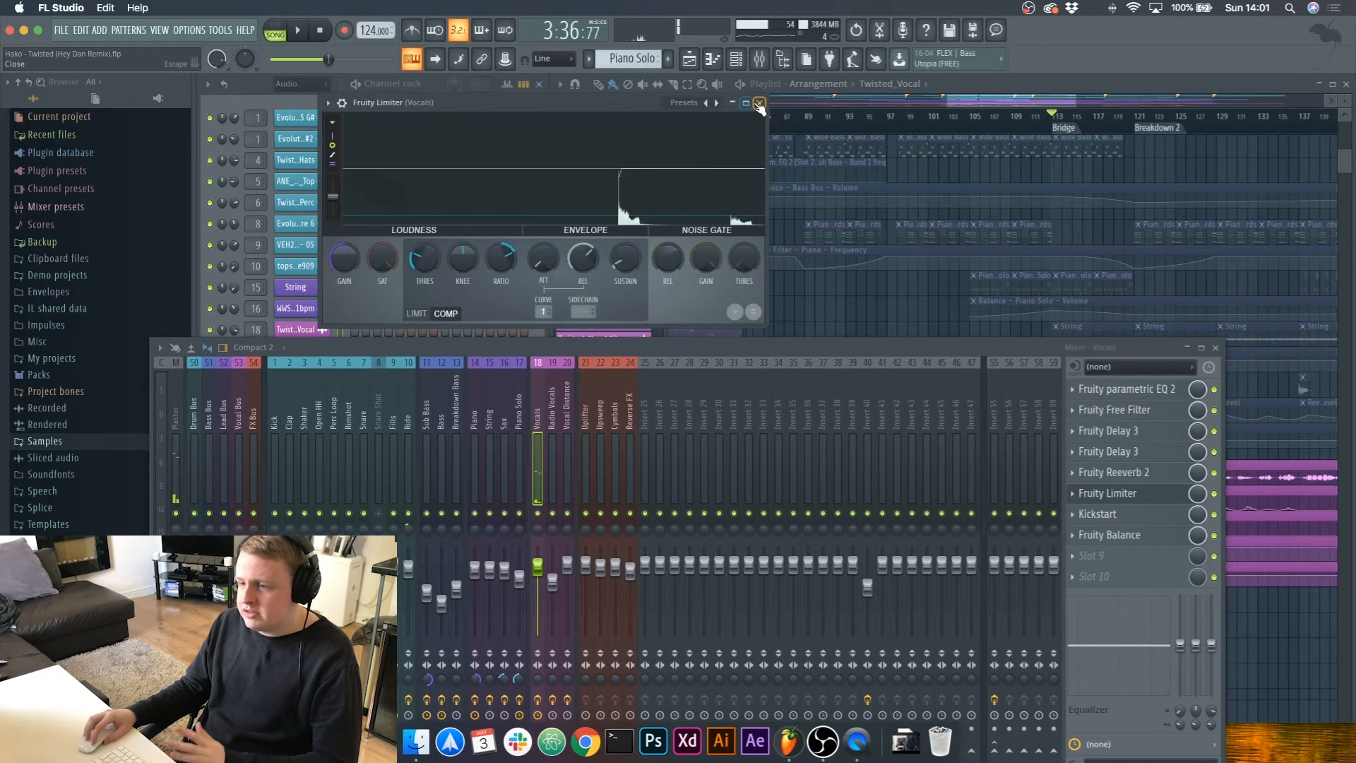
pyautogui.click(759, 104)
pyautogui.press('space')
# Step: Inspect Kickstart and Fruity Balance on the Vocals insert, and examine the Balance volume automation around Drop 2
pyautogui.click(1134, 515)
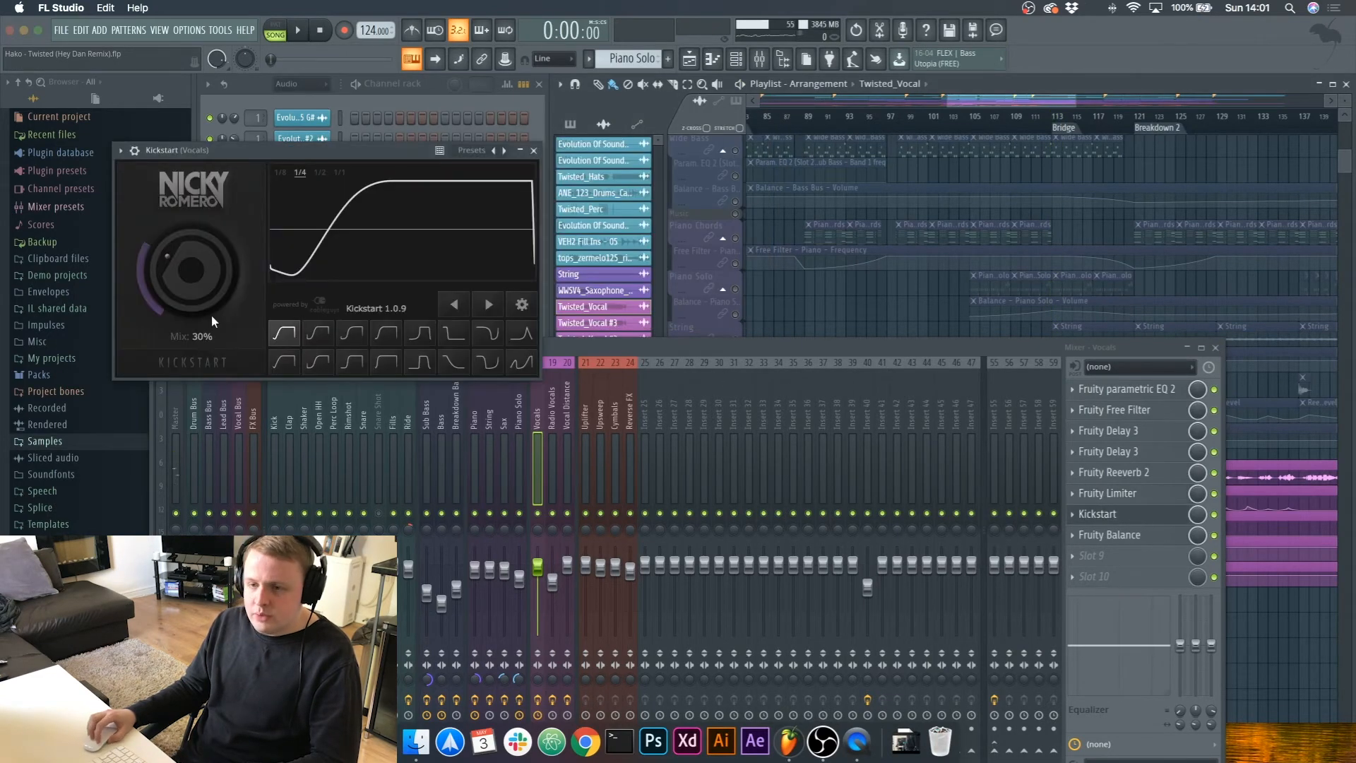
pyautogui.click(534, 150)
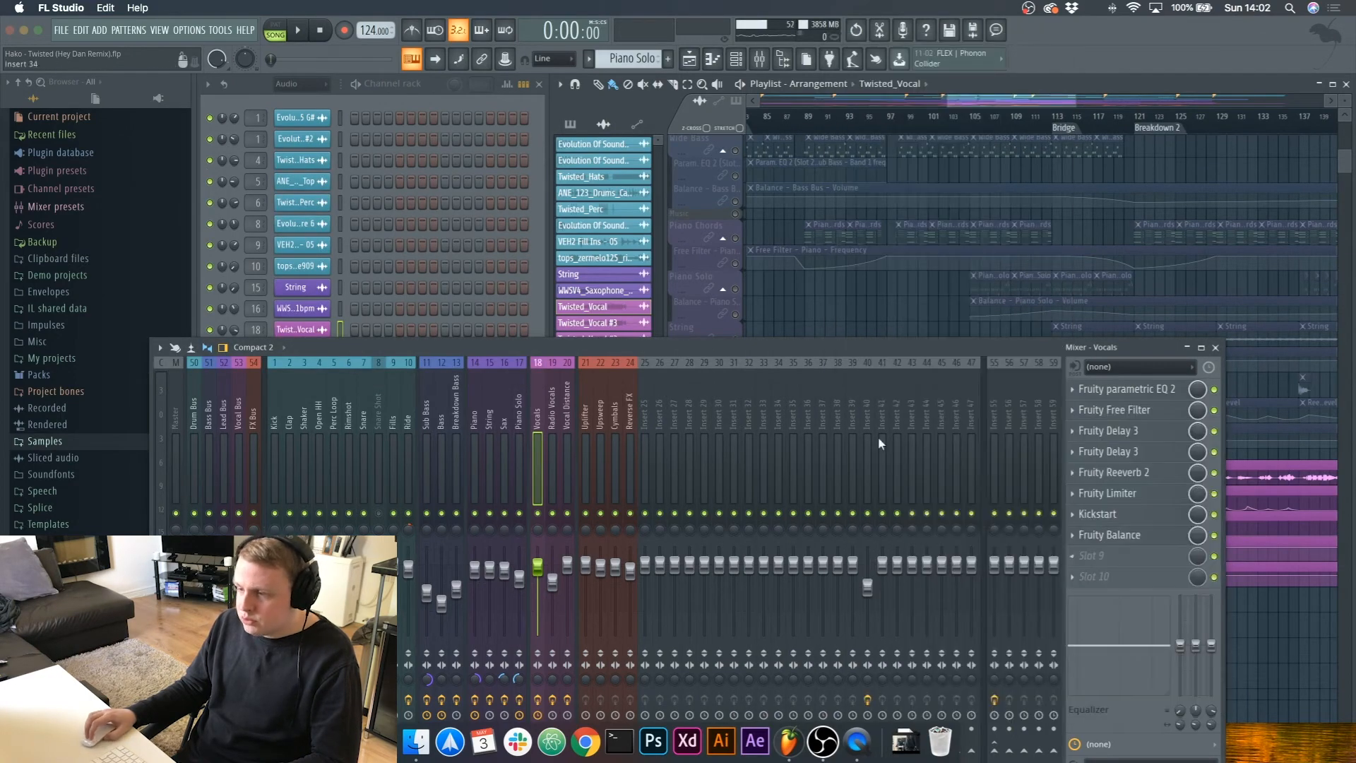
pyautogui.click(1092, 534)
pyautogui.press('F9')
pyautogui.scroll(-5, 1114, 588)
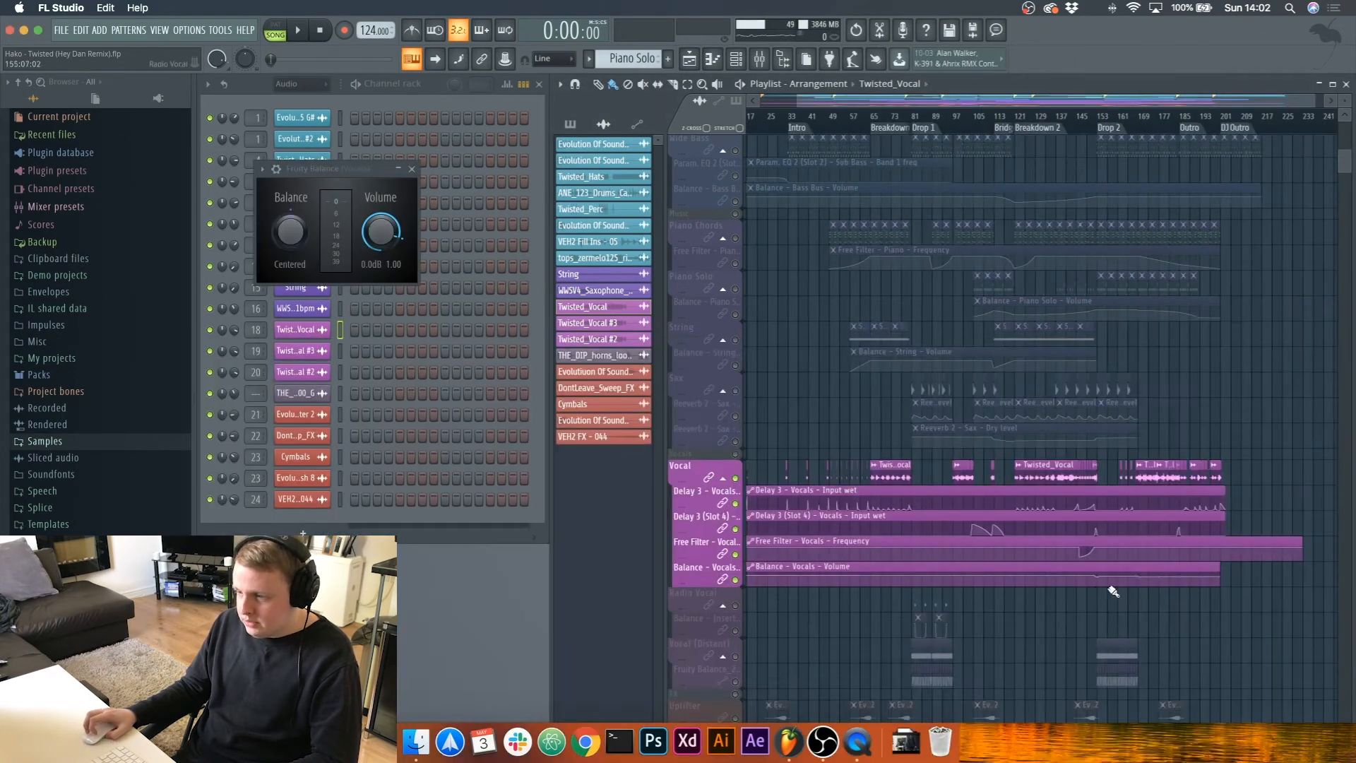
pyautogui.scroll(8, 1116, 585)
pyautogui.scroll(6, 1046, 581)
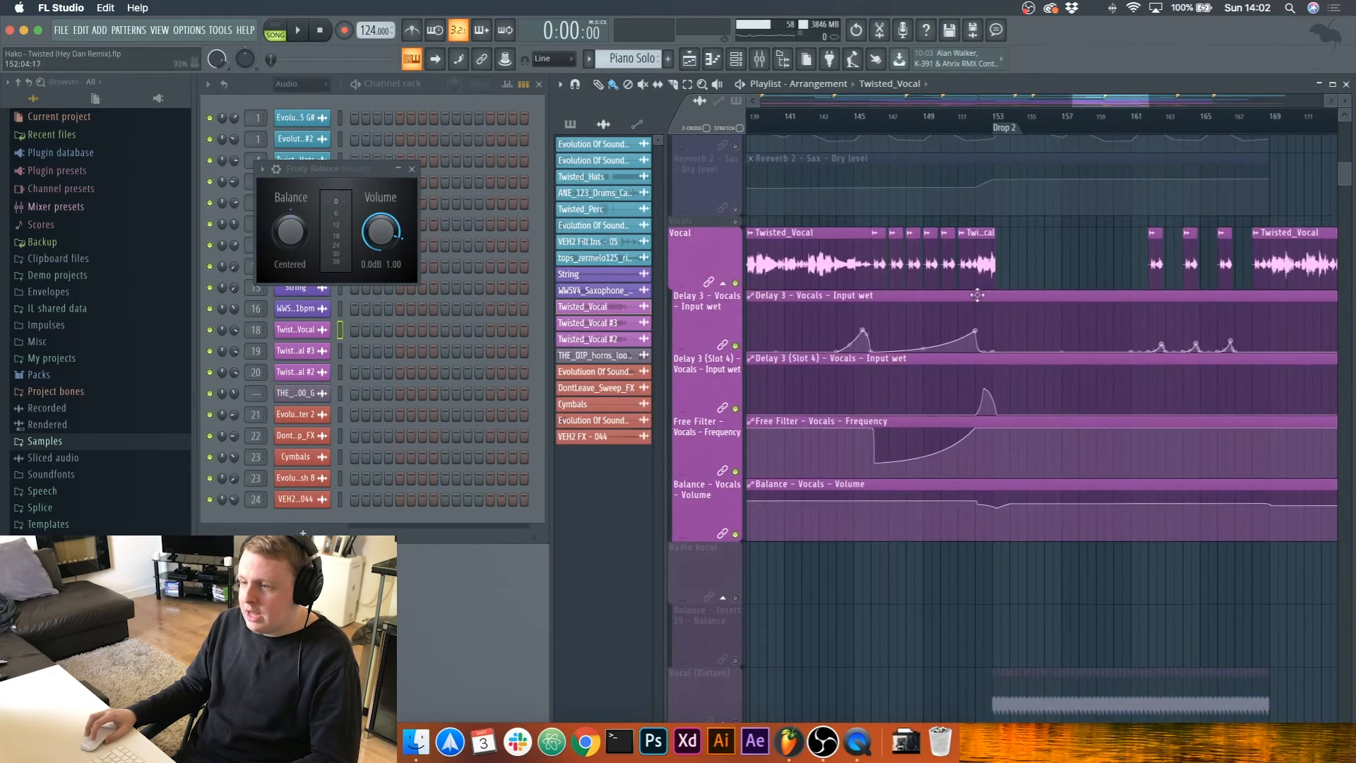
pyautogui.scroll(-3, 1032, 516)
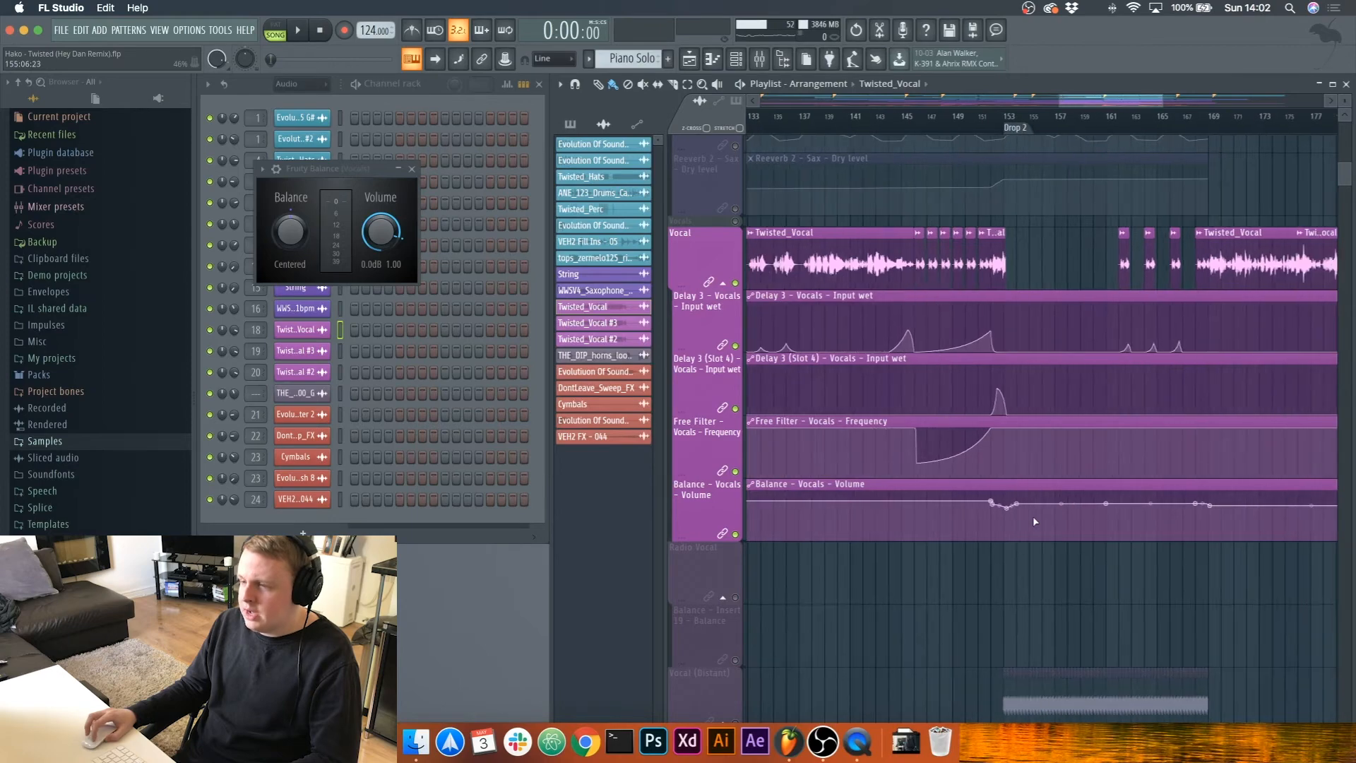
pyautogui.scroll(-5, 1033, 516)
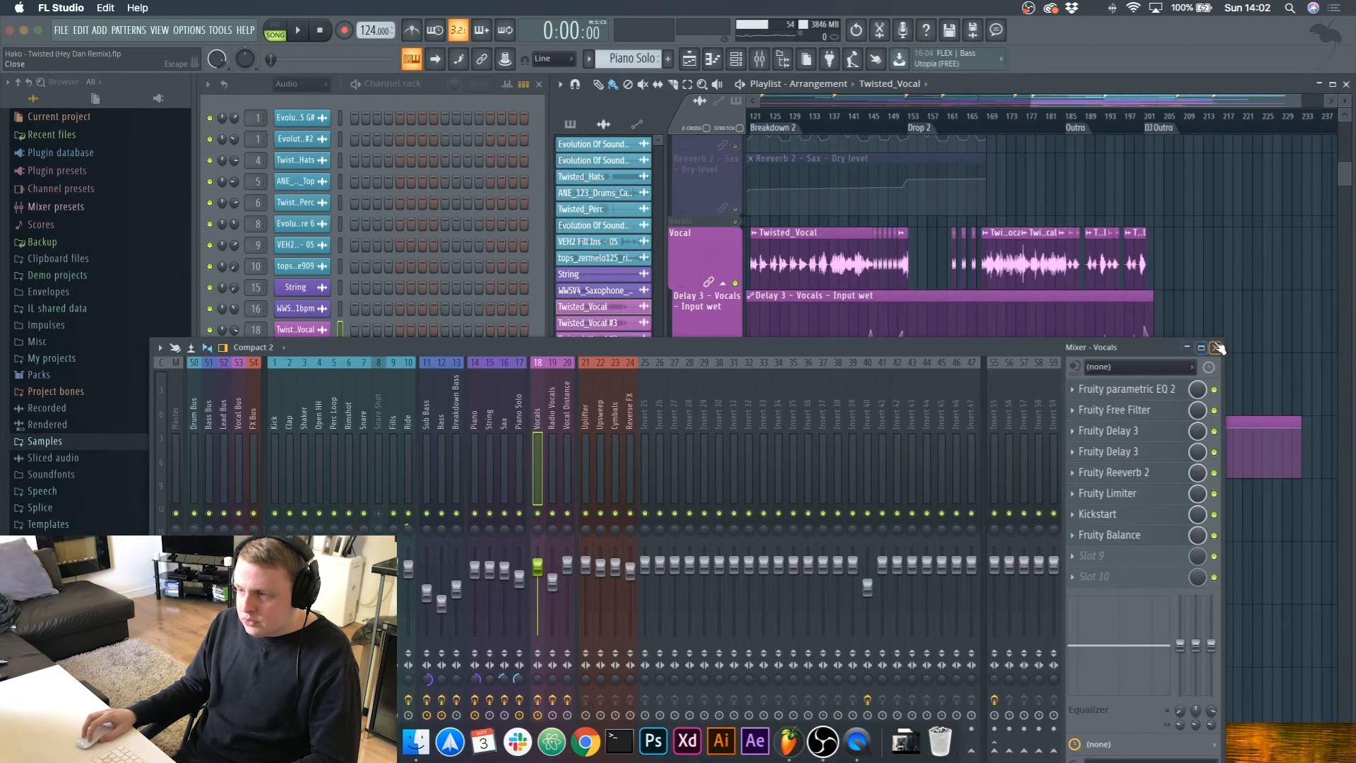
pyautogui.click(1220, 348)
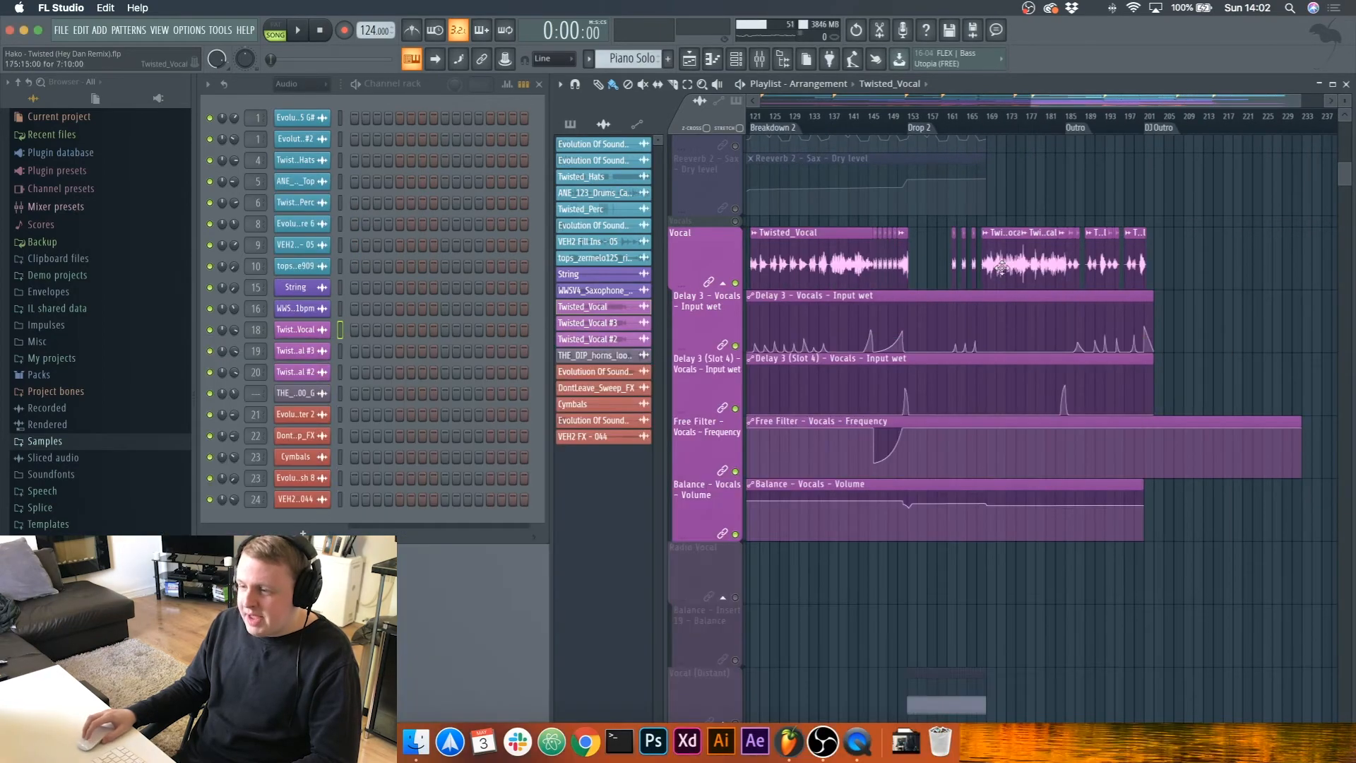
# Step: Solo the Vocal (Distant) track with its Fruity Balance_2 automation, audition it from Drop 1 and examine its repeated clips
pyautogui.hscroll(-2, 958, 262)
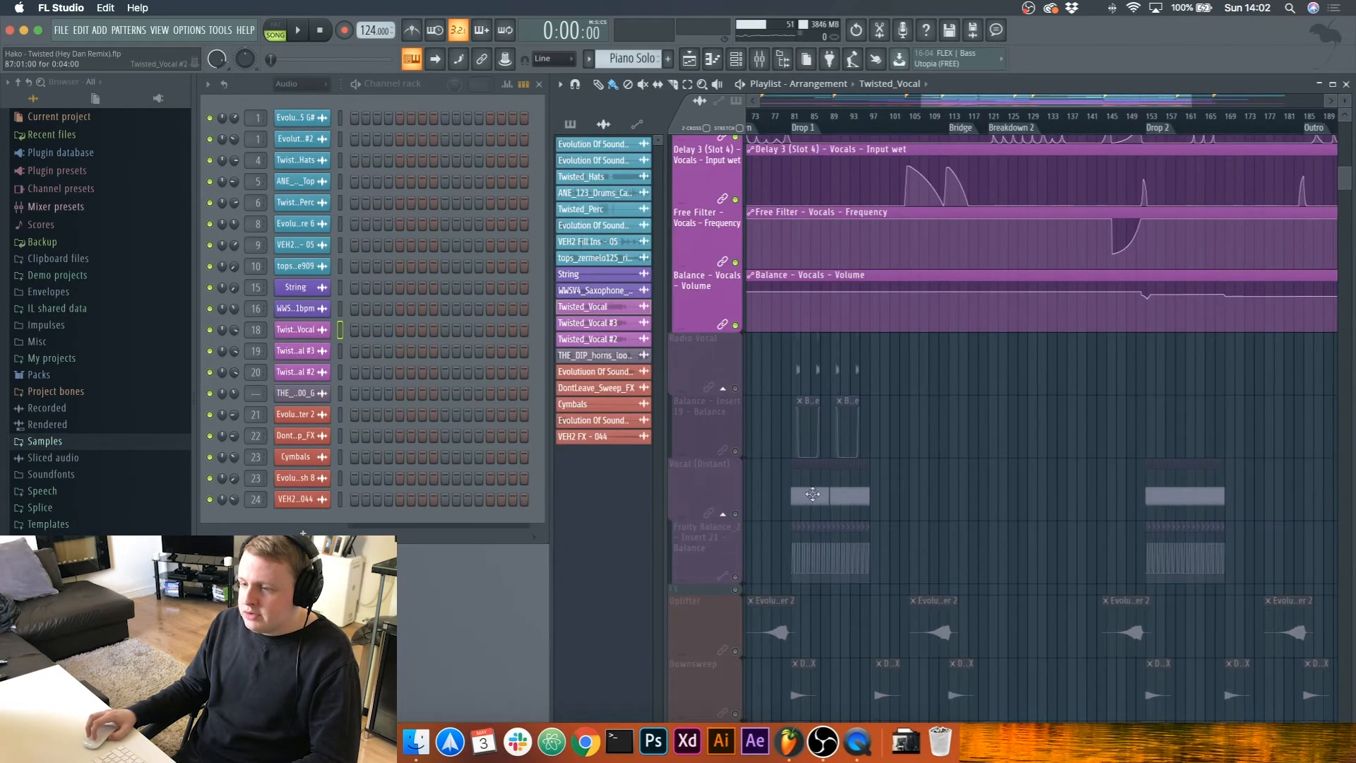
pyautogui.scroll(5, 744, 497)
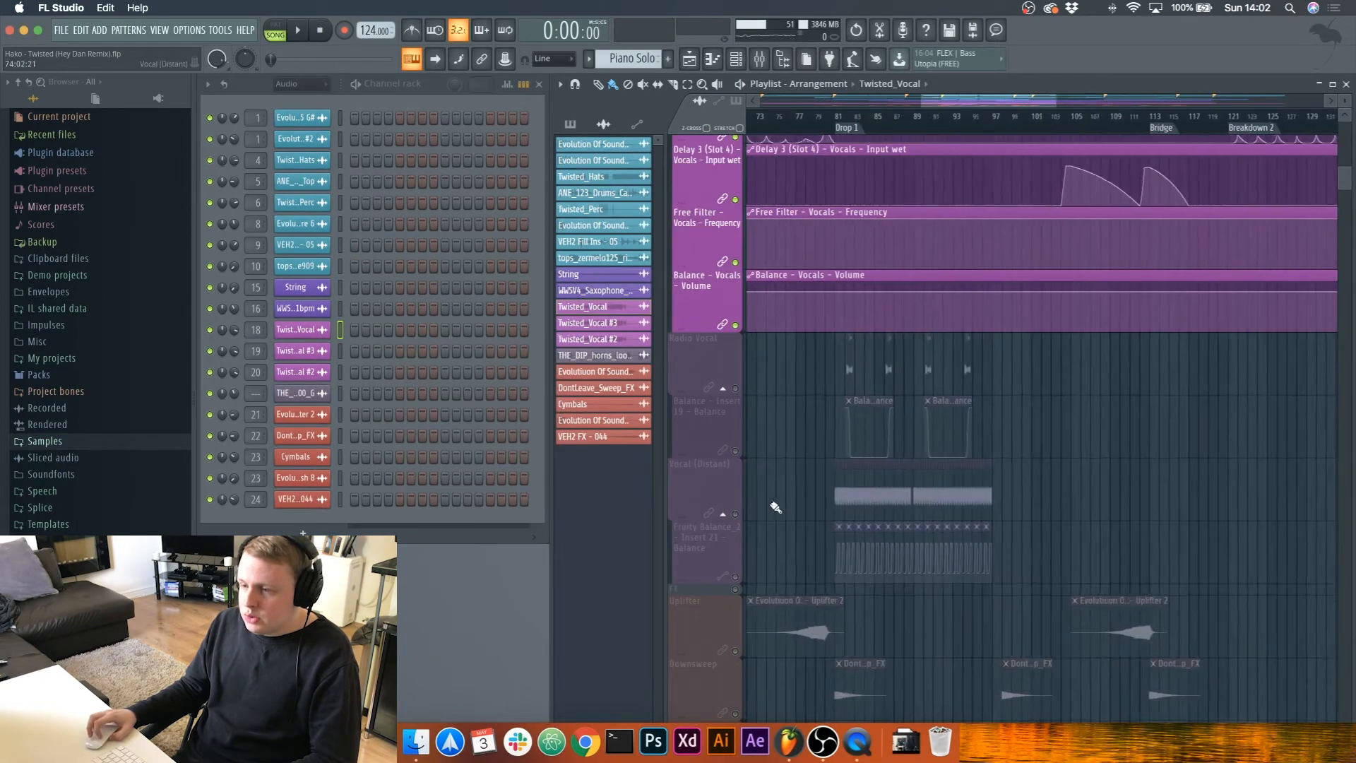
pyautogui.click(739, 515)
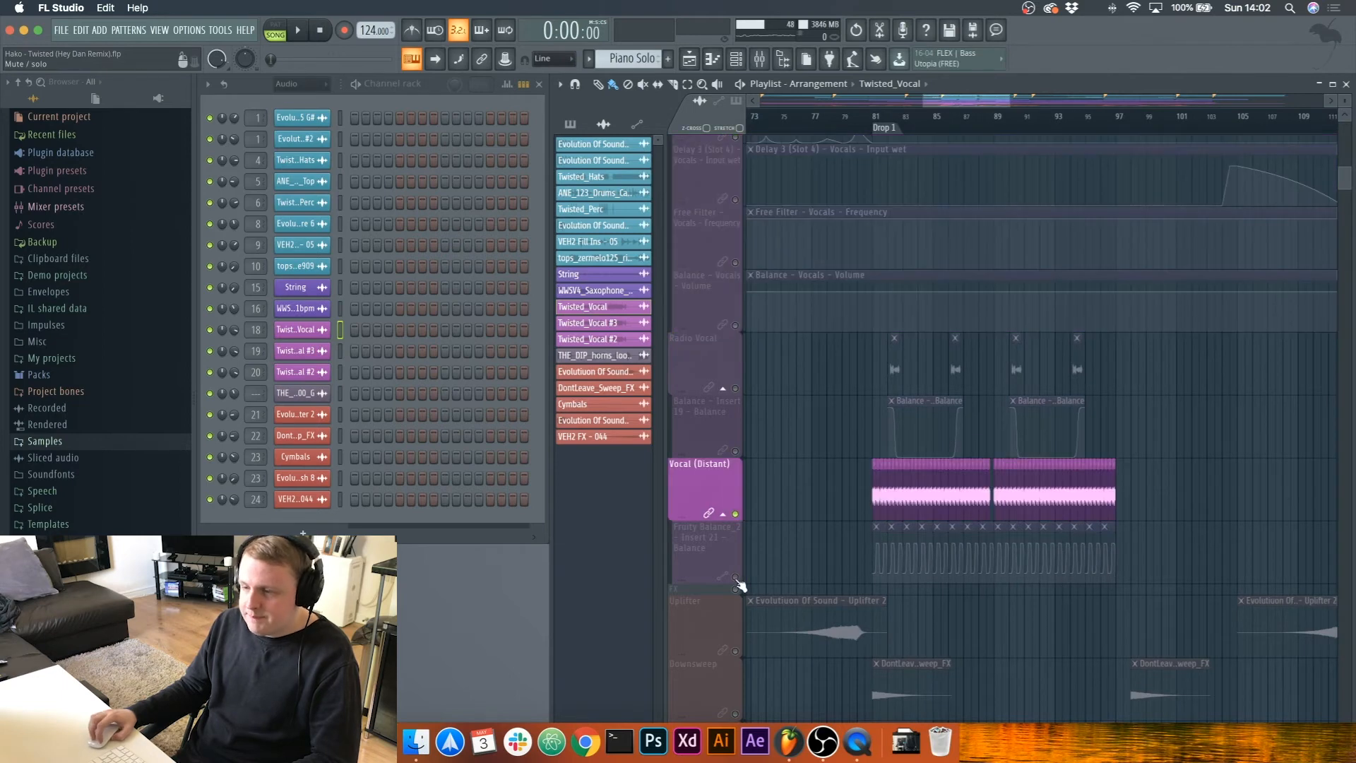
pyautogui.click(737, 579)
pyautogui.press('space')
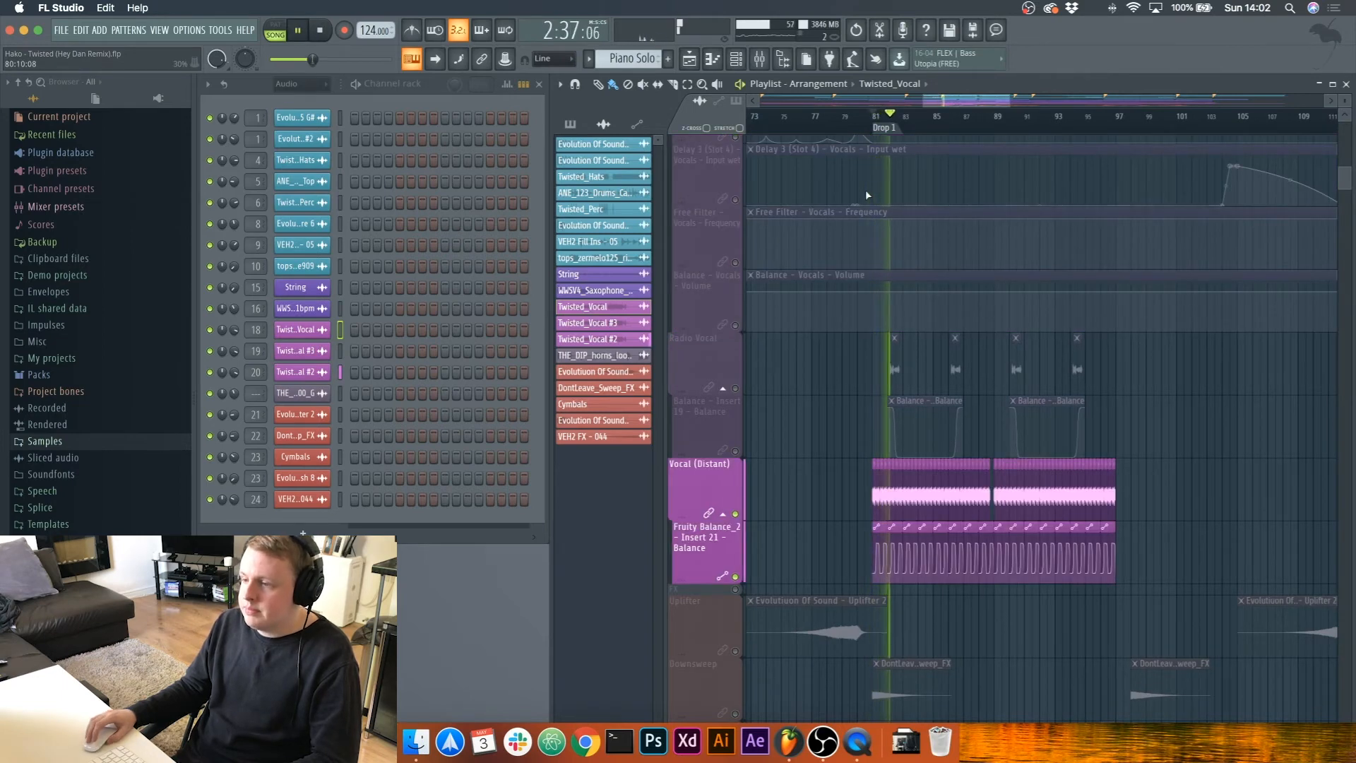
pyautogui.press('space')
pyautogui.scroll(5, 894, 427)
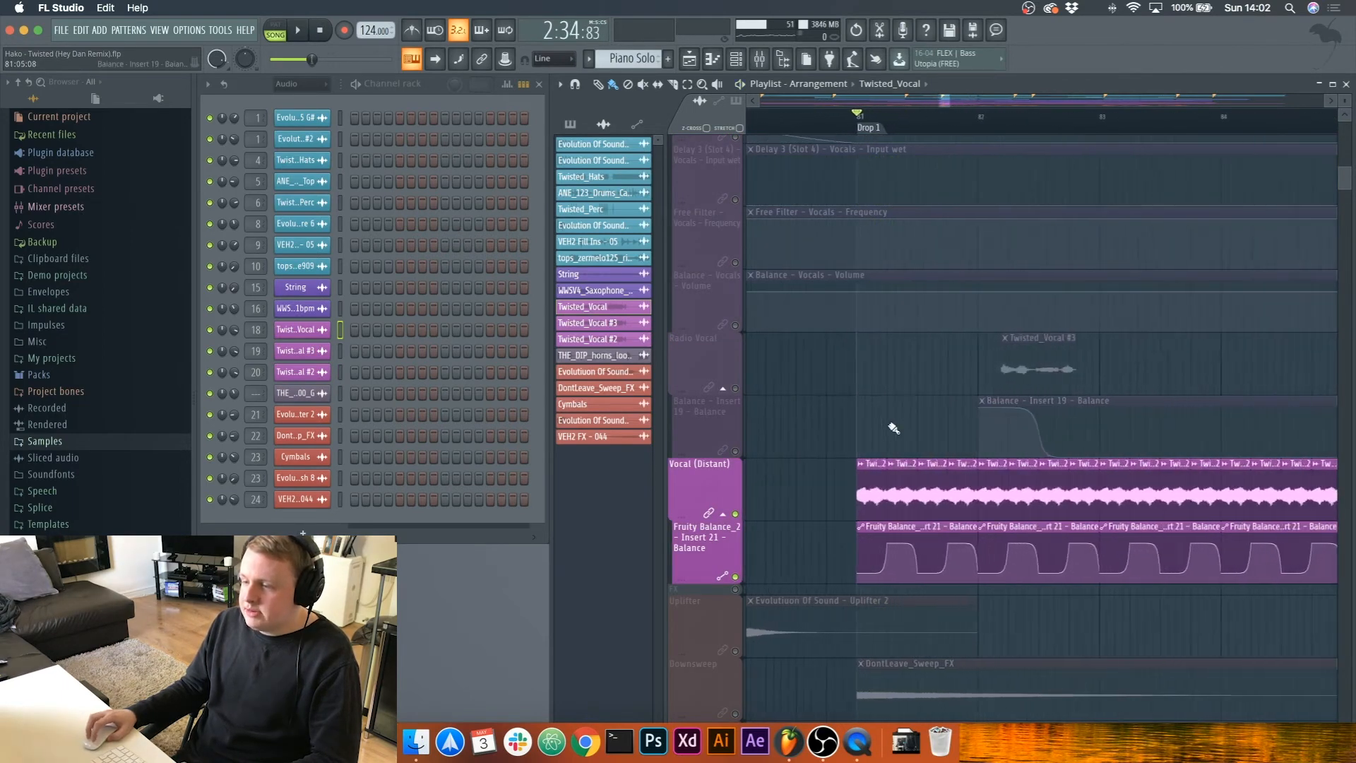
pyautogui.scroll(-3, 893, 428)
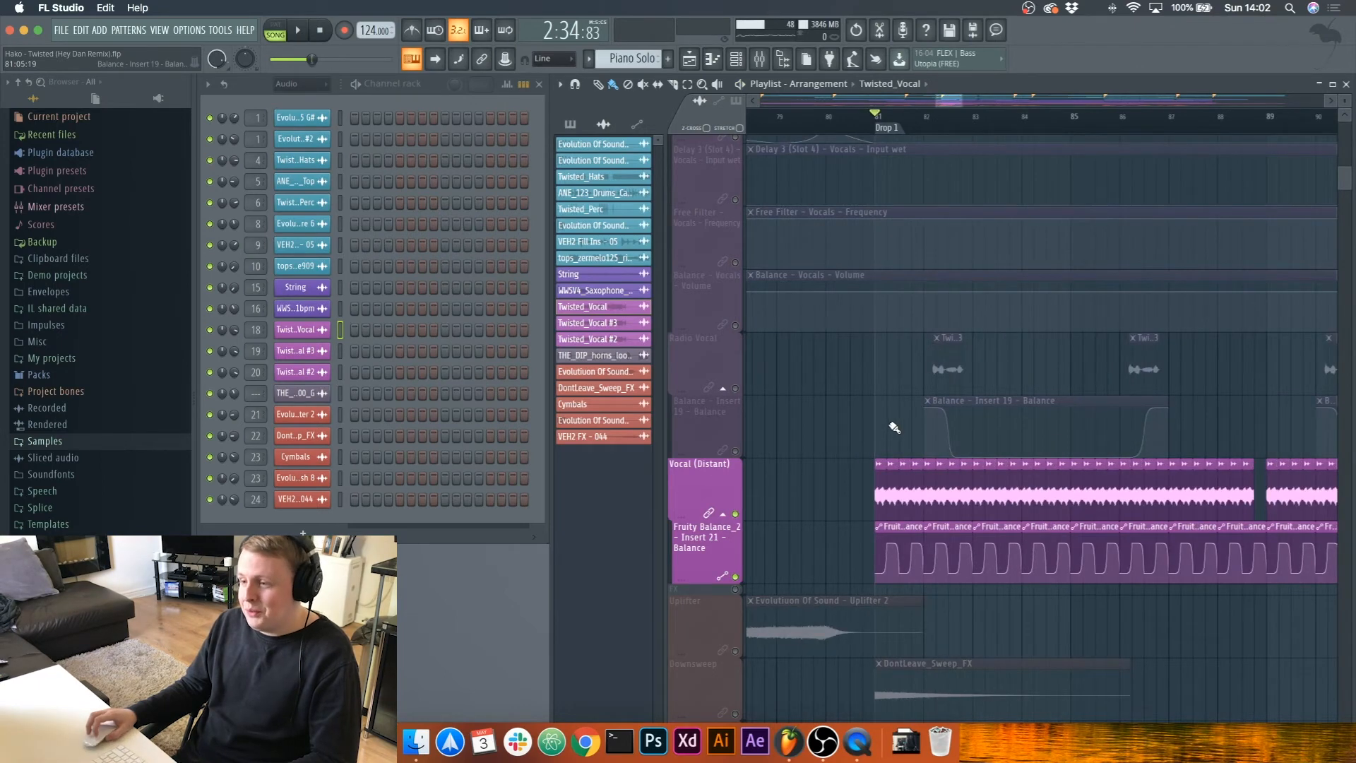
# Step: Open the Twisted_Vocal #2 channel settings and inspect Fruity Balance_2, Fruity Reeverb 2 and Kickstart on the Vocal Distance insert
pyautogui.click(587, 339)
pyautogui.doubleClick(687, 248)
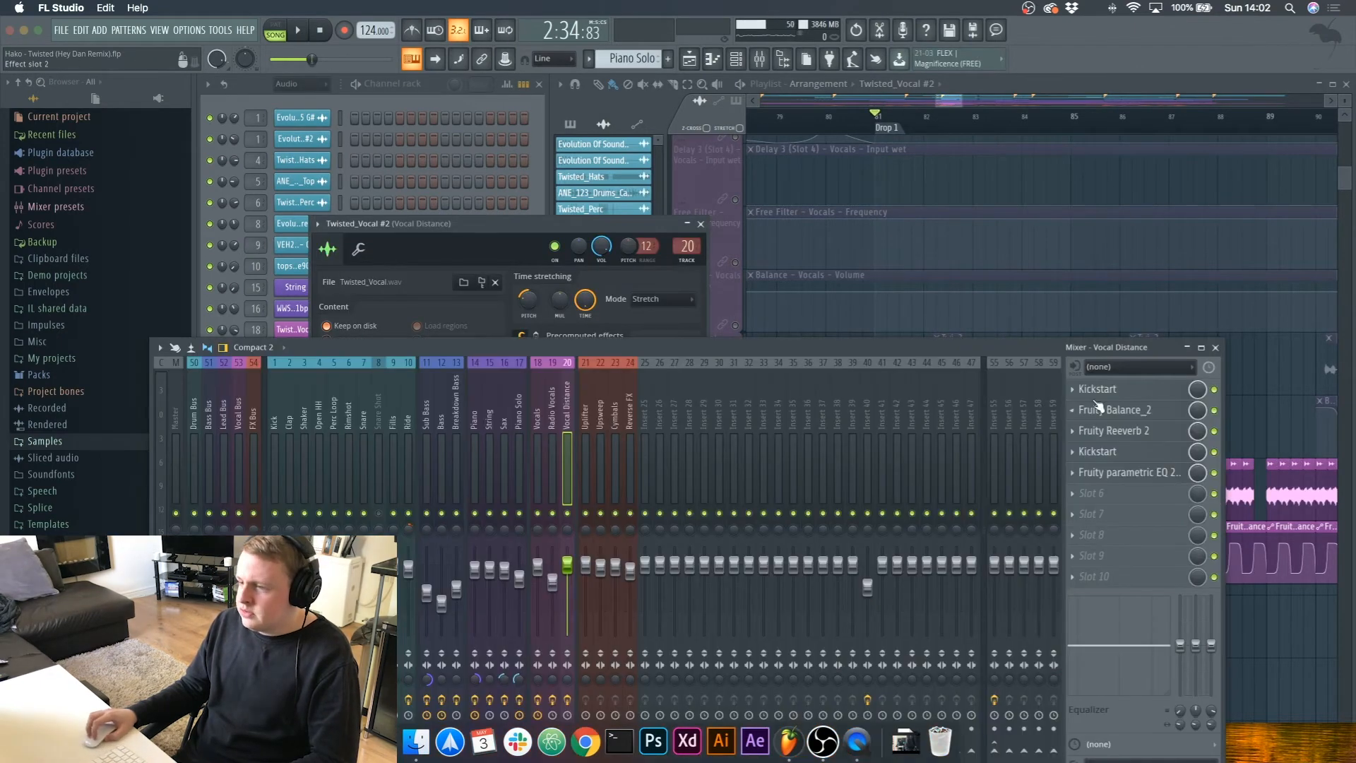
pyautogui.click(1149, 418)
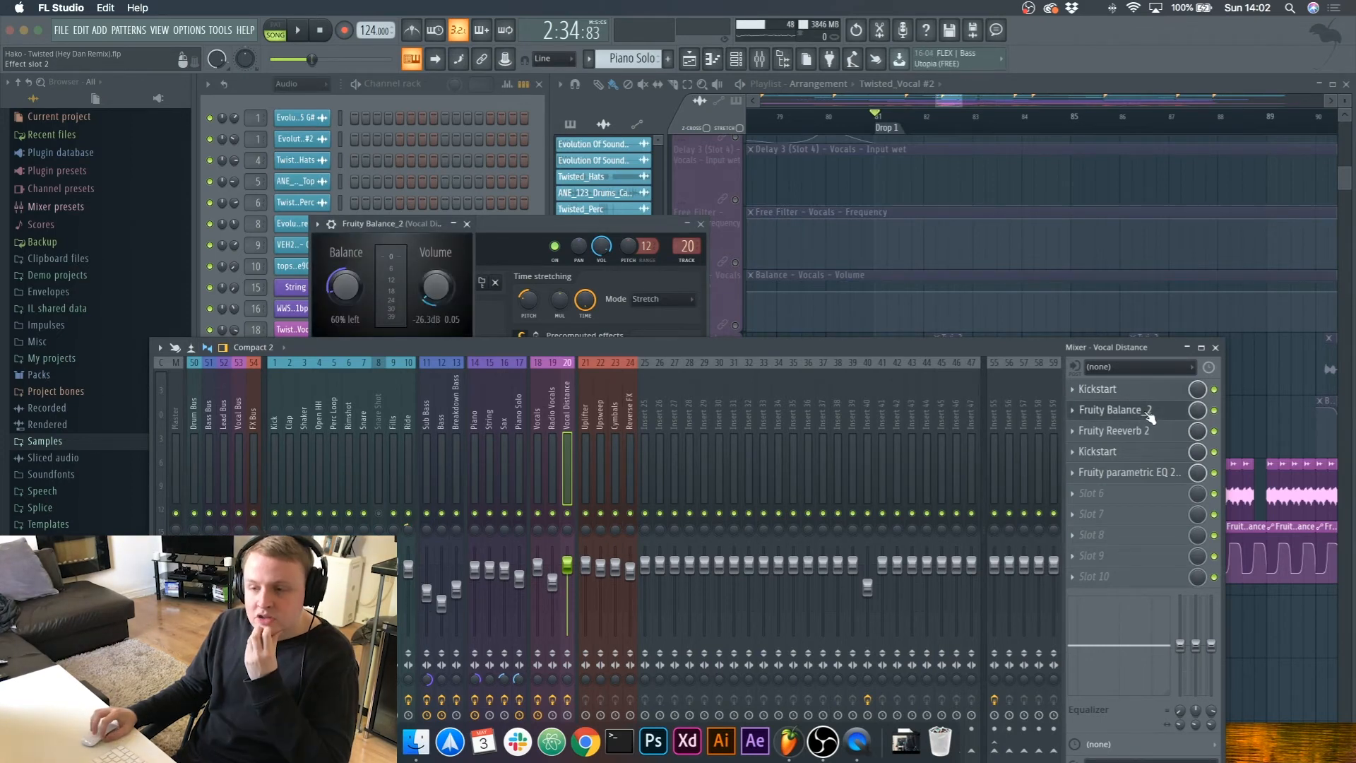
pyautogui.click(1145, 430)
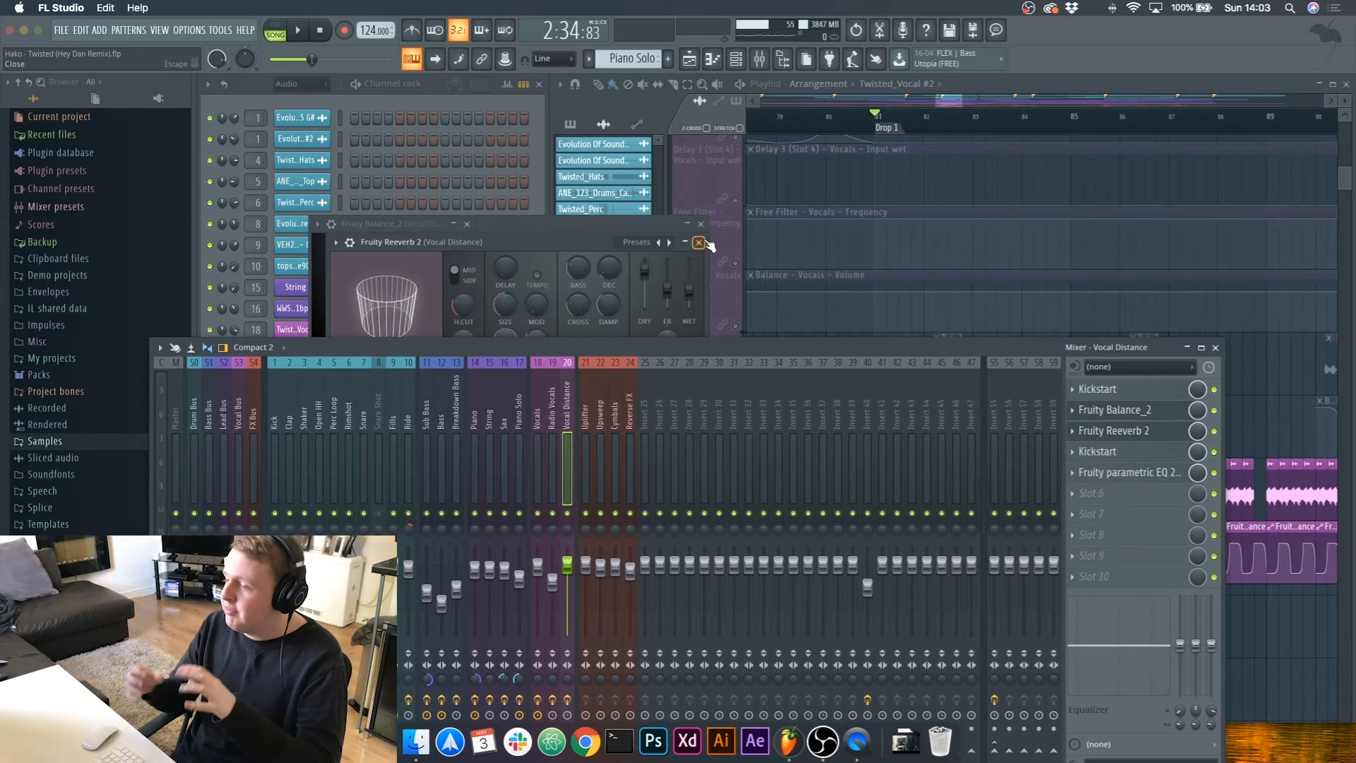
pyautogui.click(699, 243)
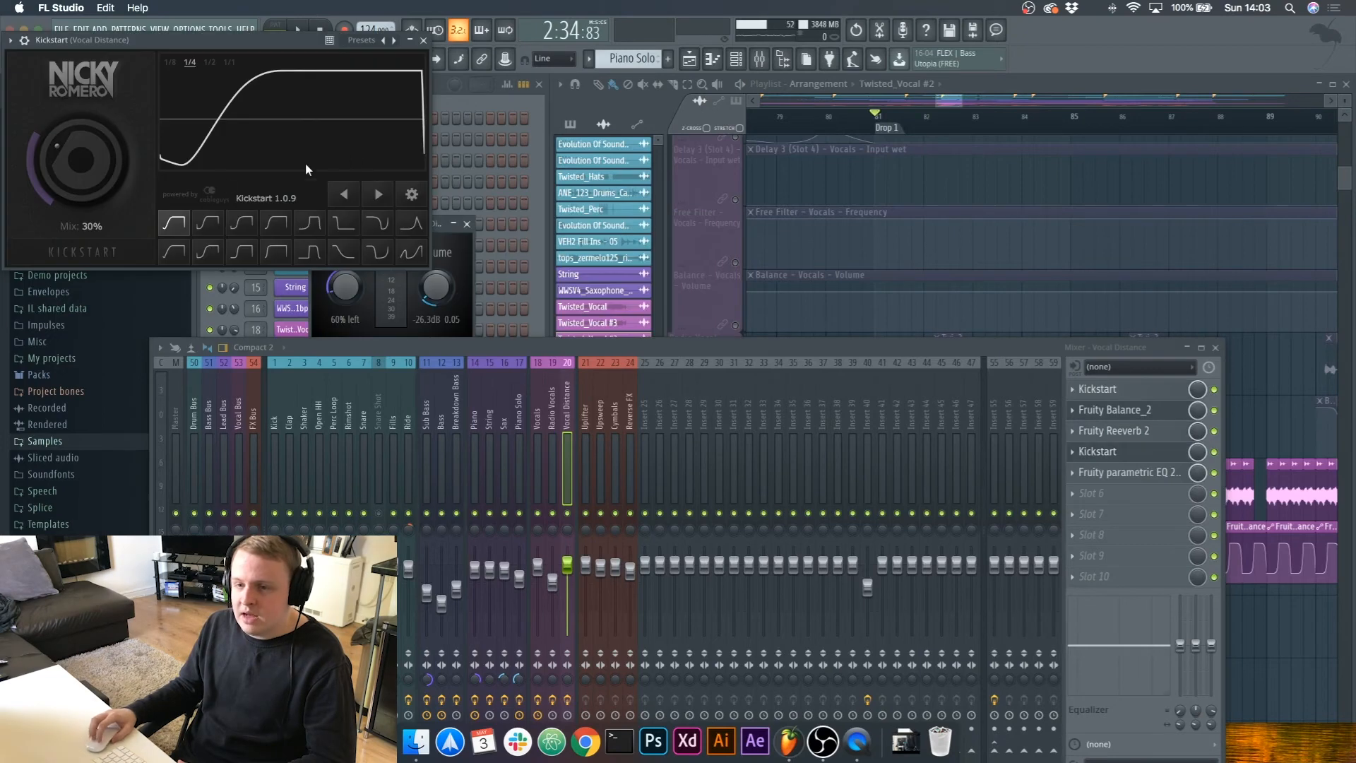
pyautogui.click(424, 40)
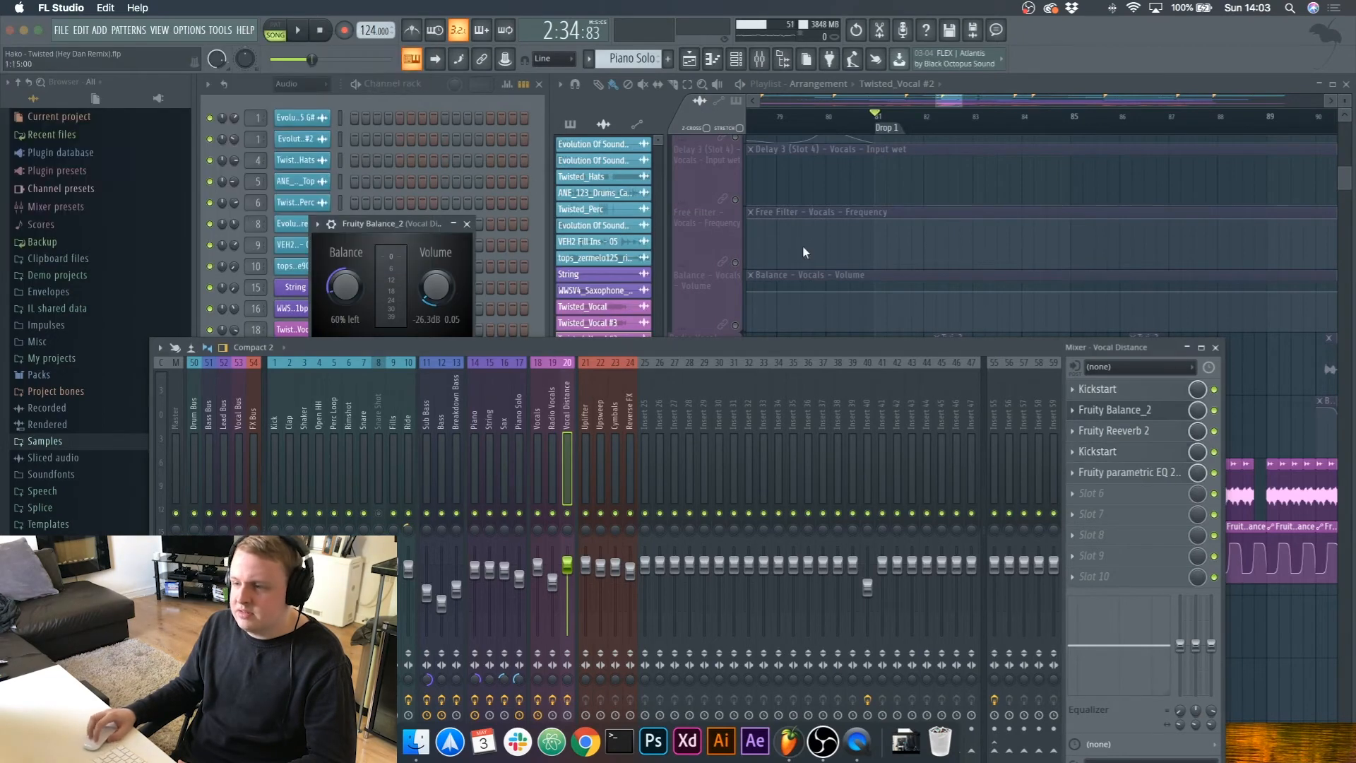
# Step: Inspect the Vocal Distance insert's Fruity parametric EQ 2 curve with the mixer moved clear, and close both windows
pyautogui.click(1166, 472)
pyautogui.moveTo(641, 352); pyautogui.dragTo(642, 436)
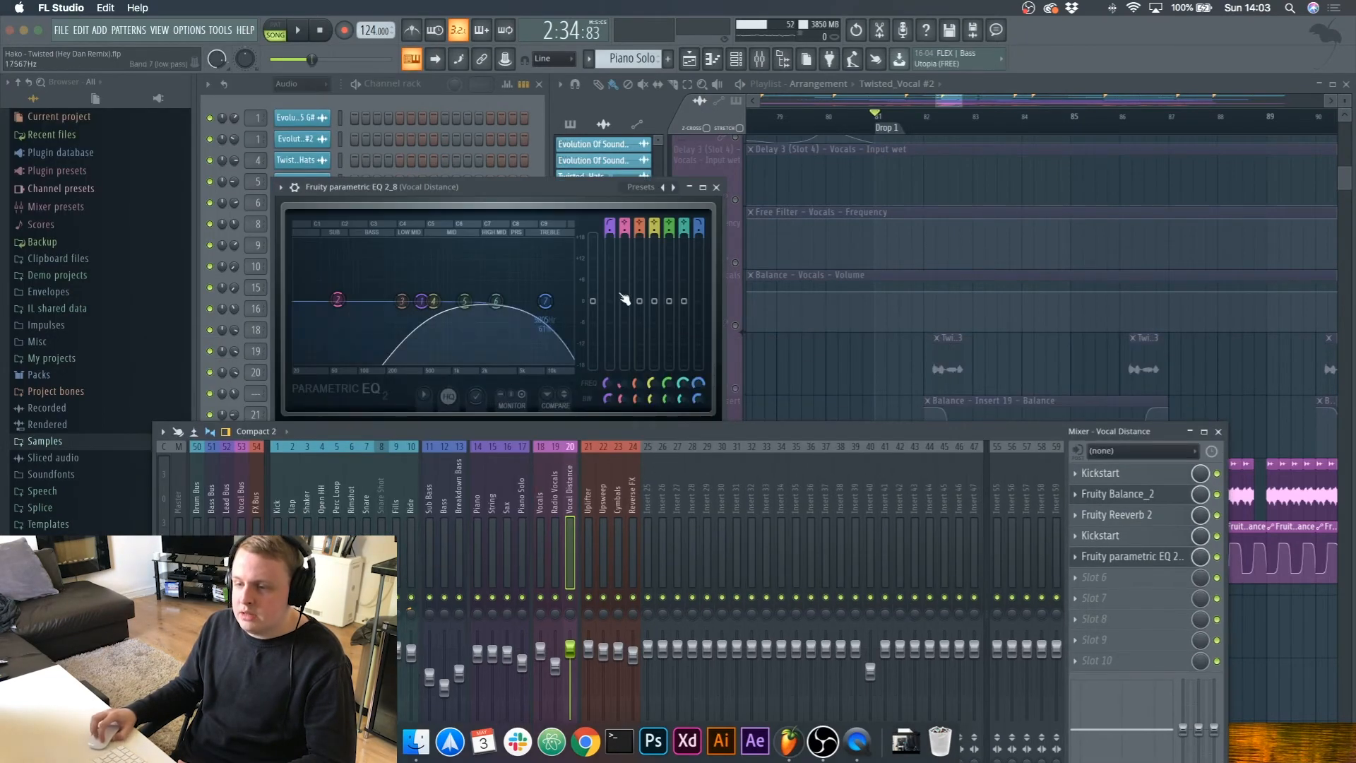
pyautogui.click(717, 187)
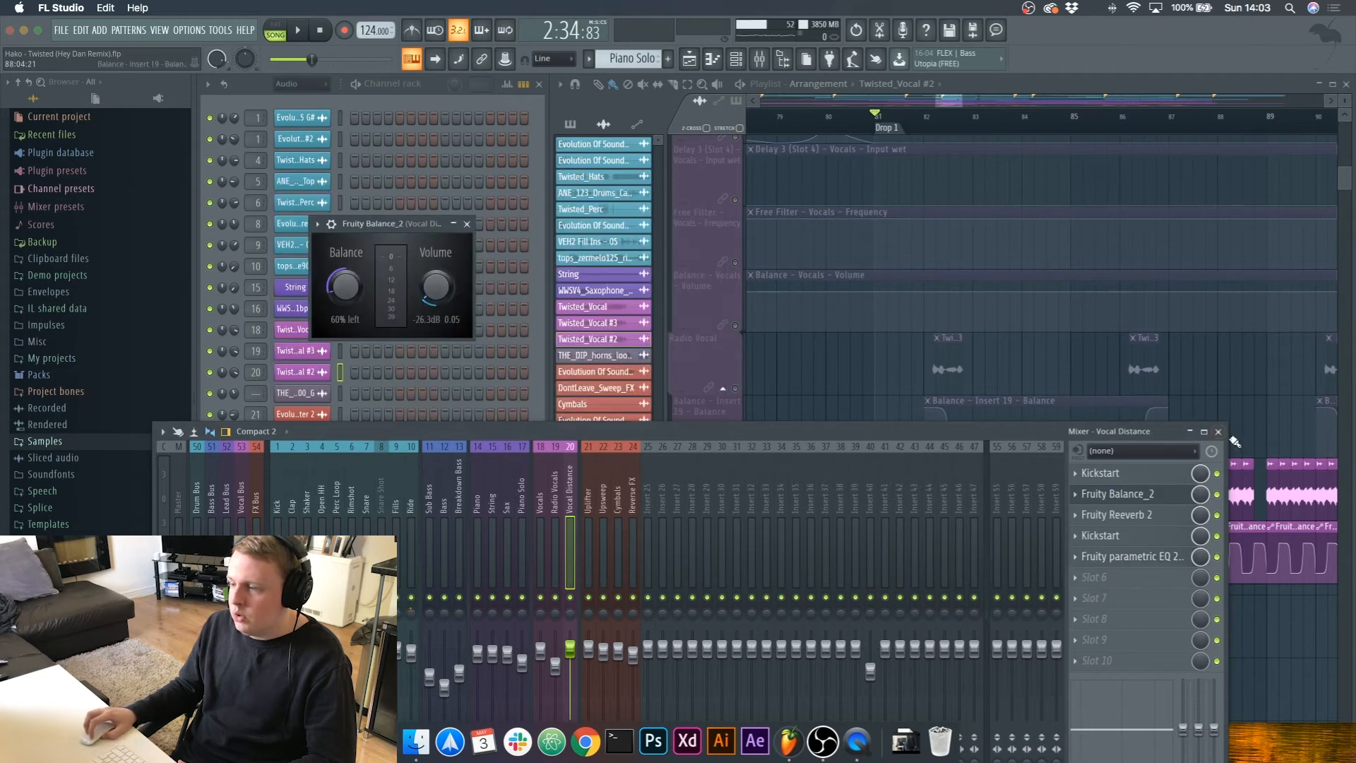
pyautogui.click(1218, 431)
# Step: Open the Radio Vocals mixer insert and examine its first Fruity parametric EQ 2 curve with both windows arranged clear
pyautogui.click(943, 366)
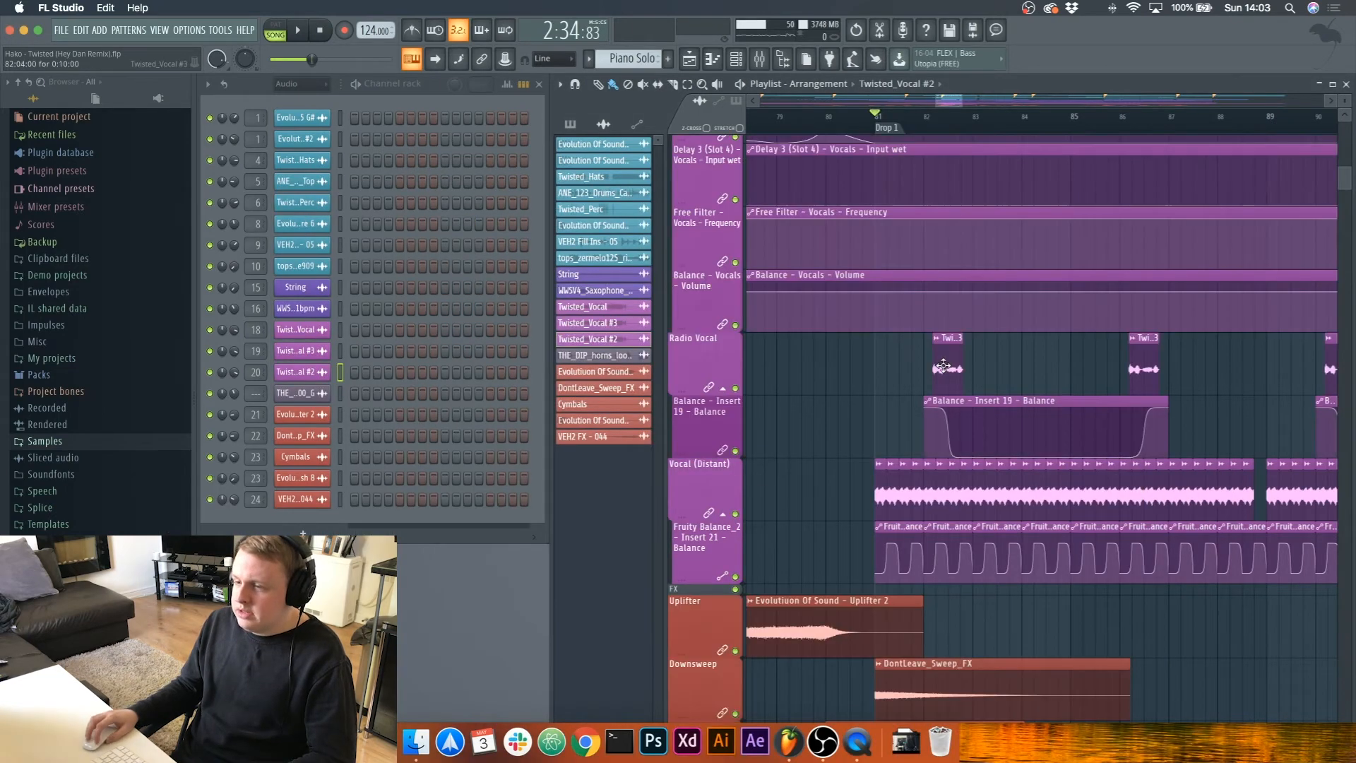
pyautogui.scroll(5, 933, 367)
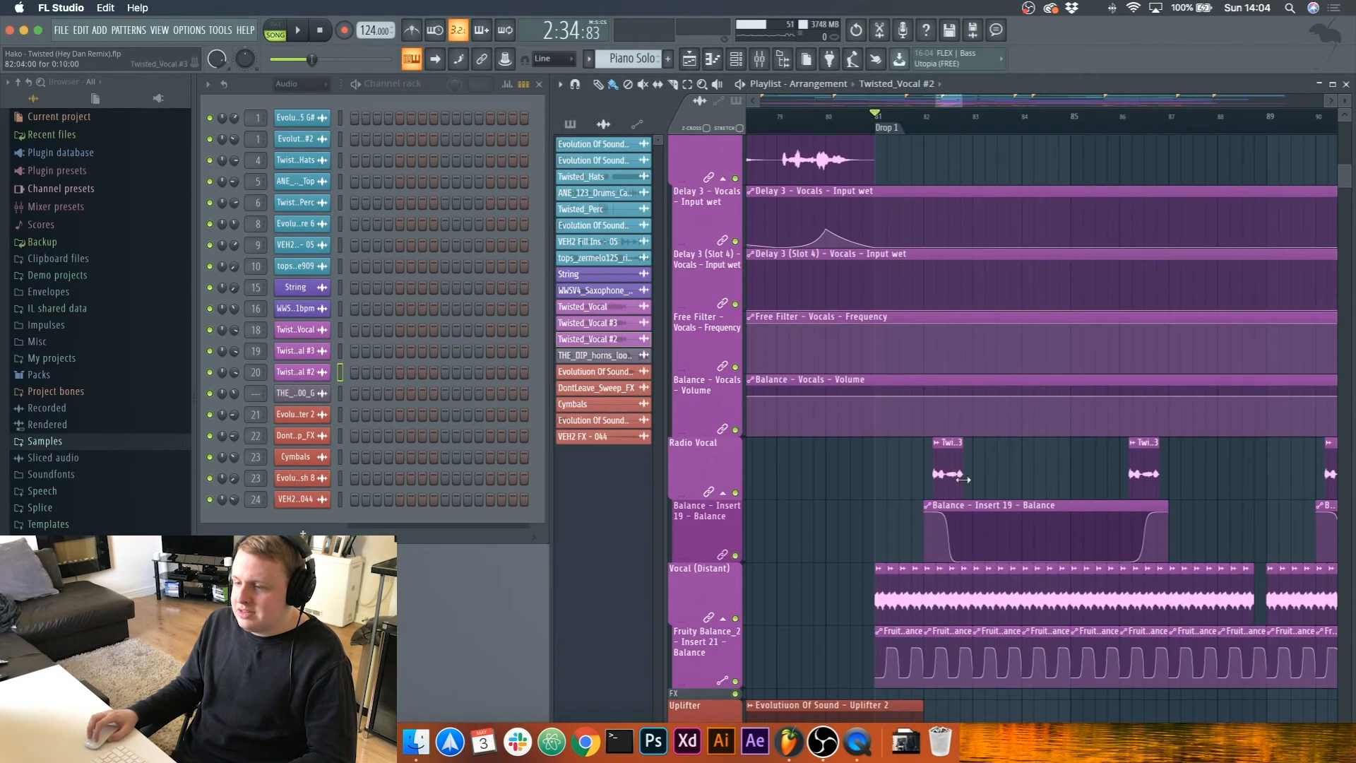
pyautogui.press('F9')
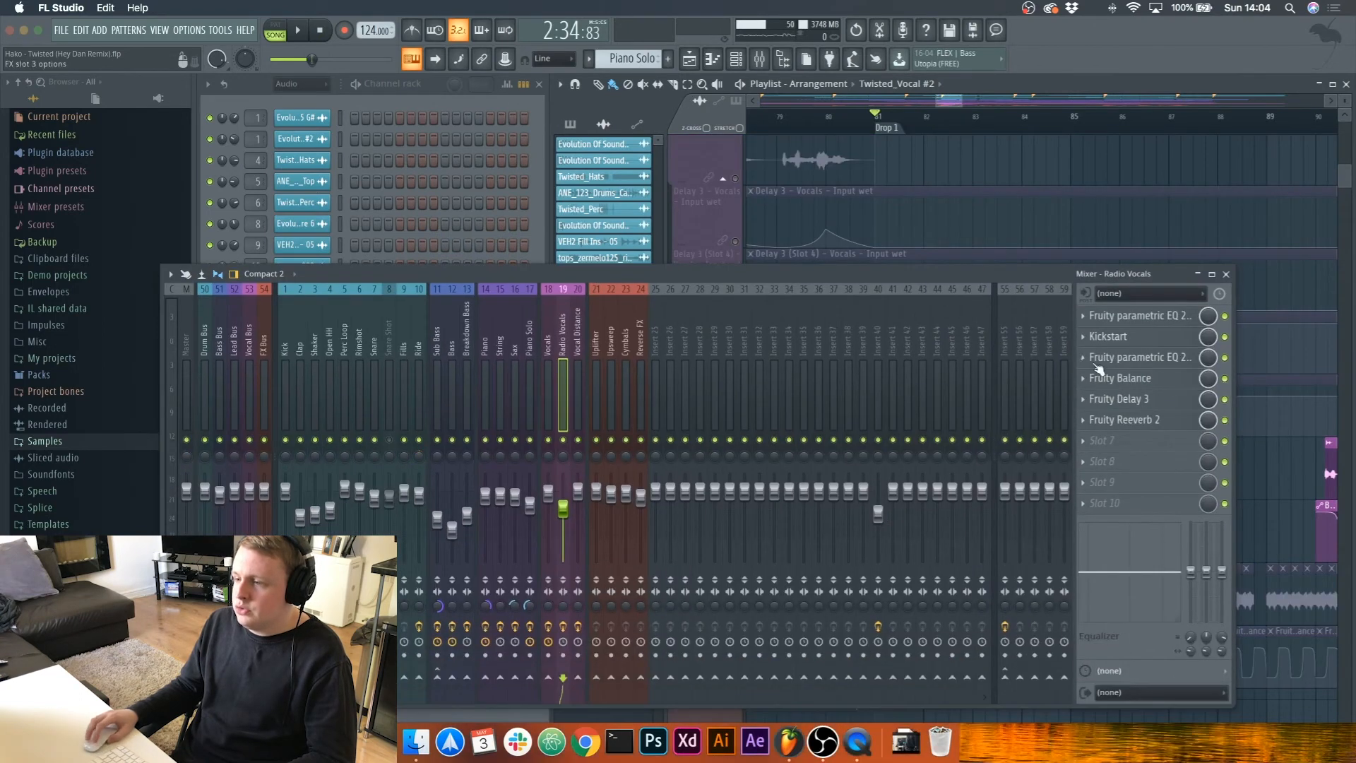
pyautogui.click(1141, 316)
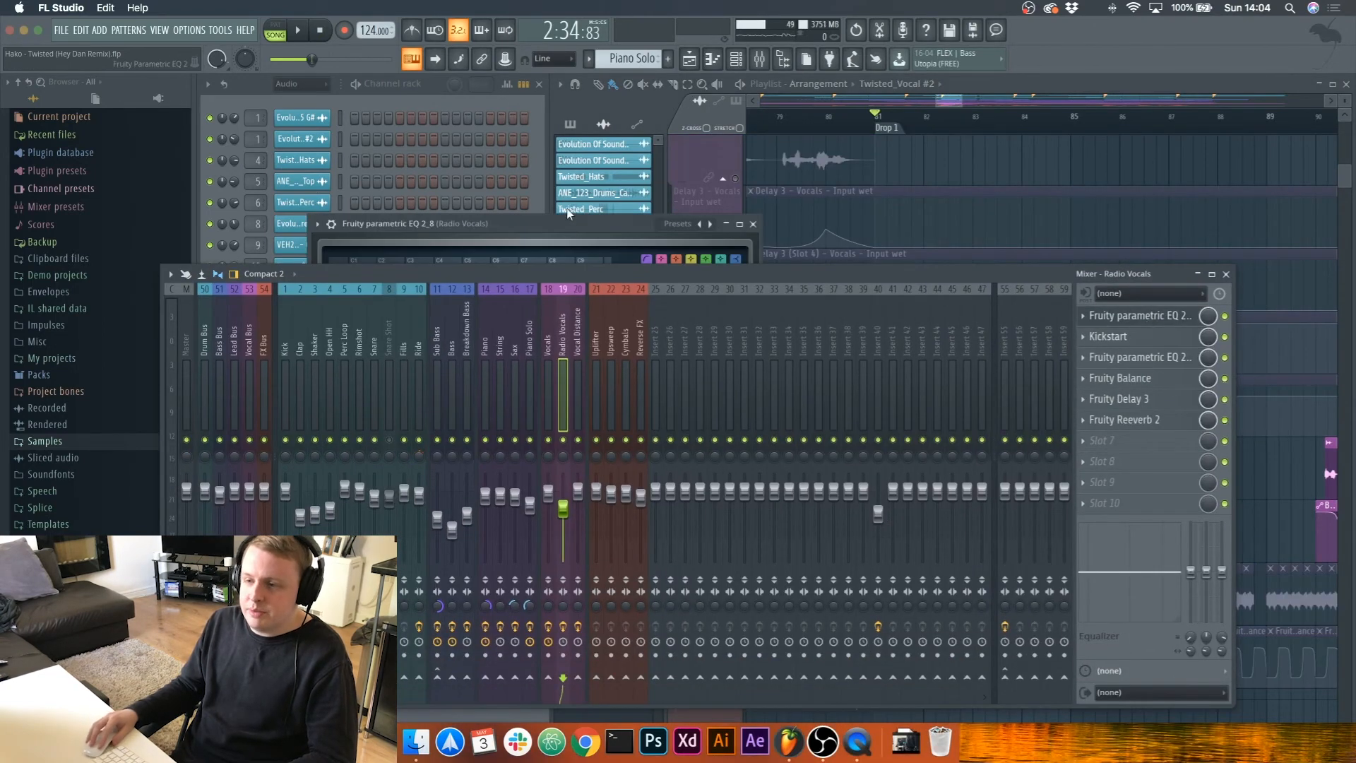
pyautogui.moveTo(587, 221); pyautogui.dragTo(587, 77)
pyautogui.moveTo(650, 273); pyautogui.dragTo(648, 295)
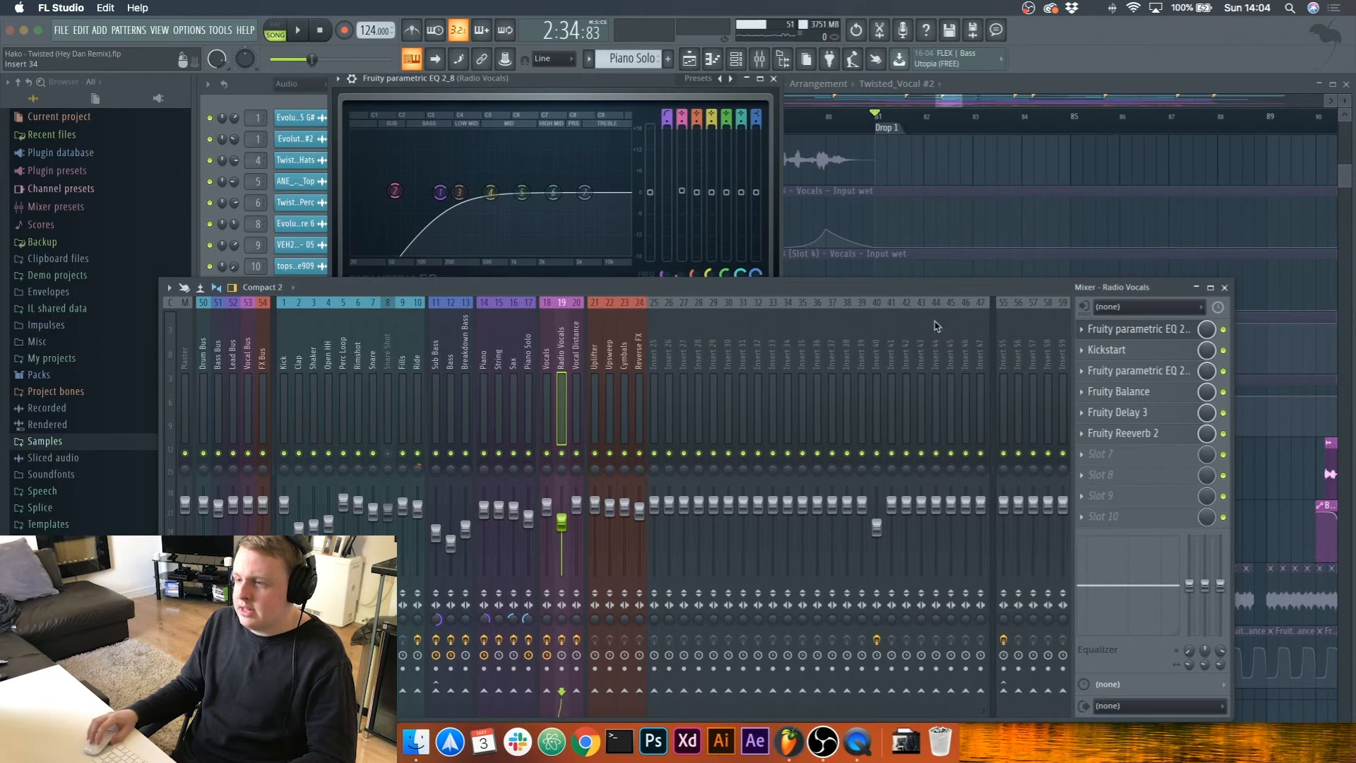
# Step: Inspect Kickstart and the second Fruity parametric EQ 2 on the Radio Vocals insert, and close the plugin windows
pyautogui.click(1150, 352)
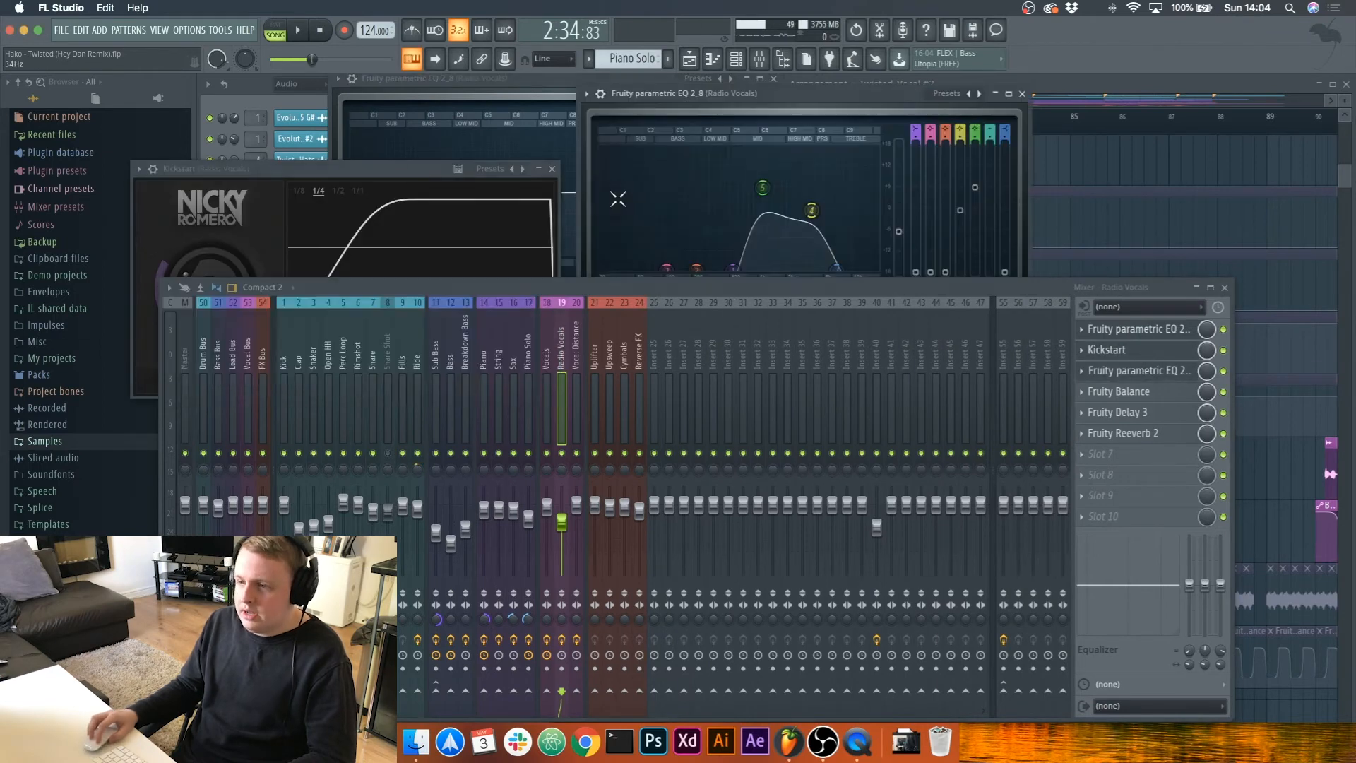
pyautogui.click(1146, 372)
pyautogui.click(548, 169)
pyautogui.click(552, 168)
pyautogui.moveTo(802, 288); pyautogui.dragTo(801, 330)
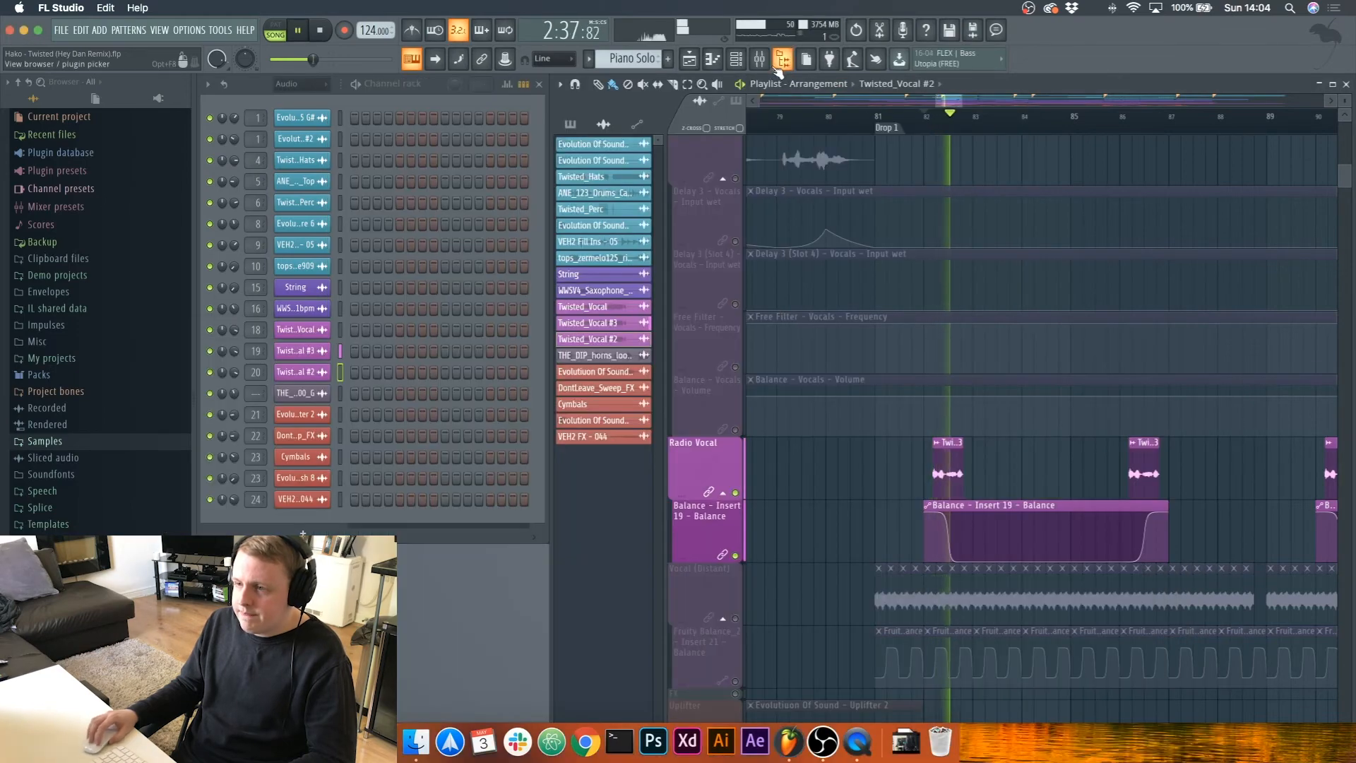
# Step: End the soloed Radio Vocal audition and inspect Fruity Balance, Fruity Delay 3 and Fruity Reeverb 2 on its mixer insert
pyautogui.click(763, 63)
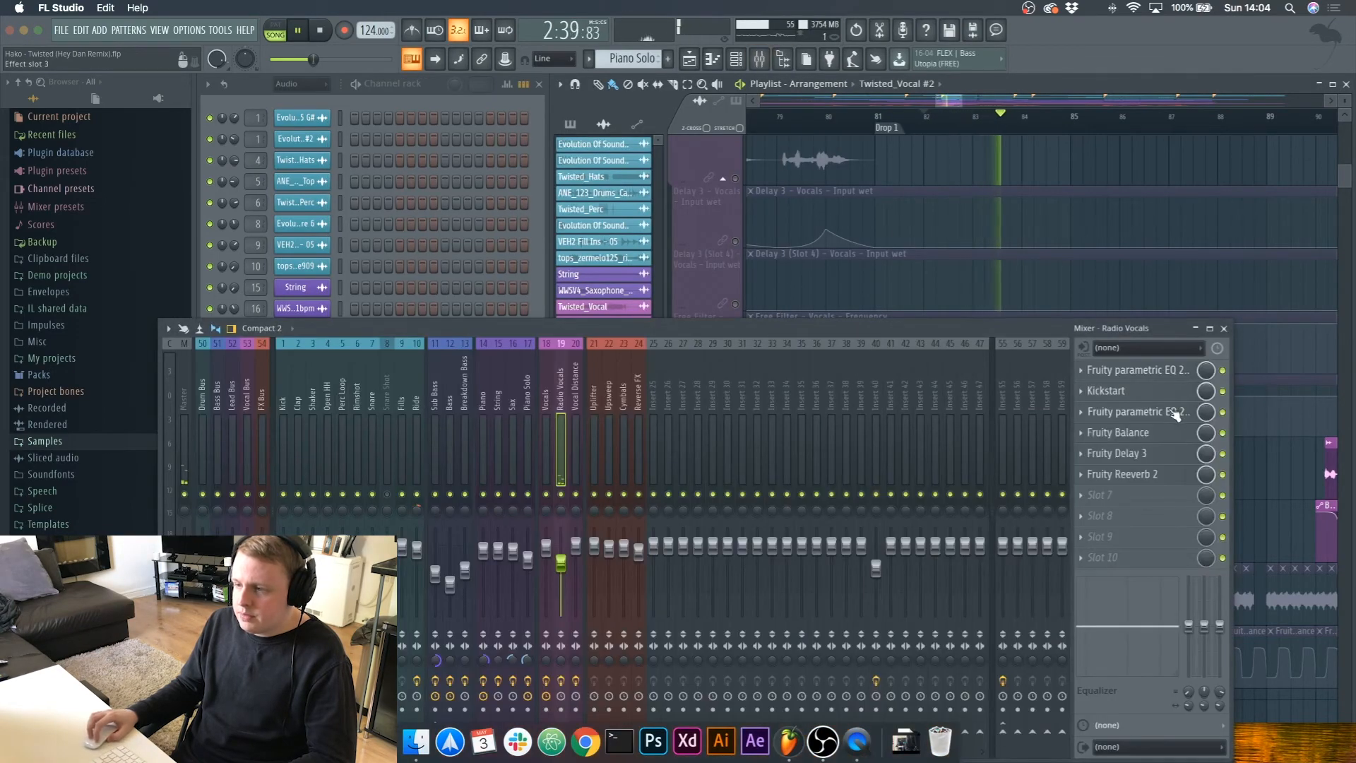
pyautogui.press('space')
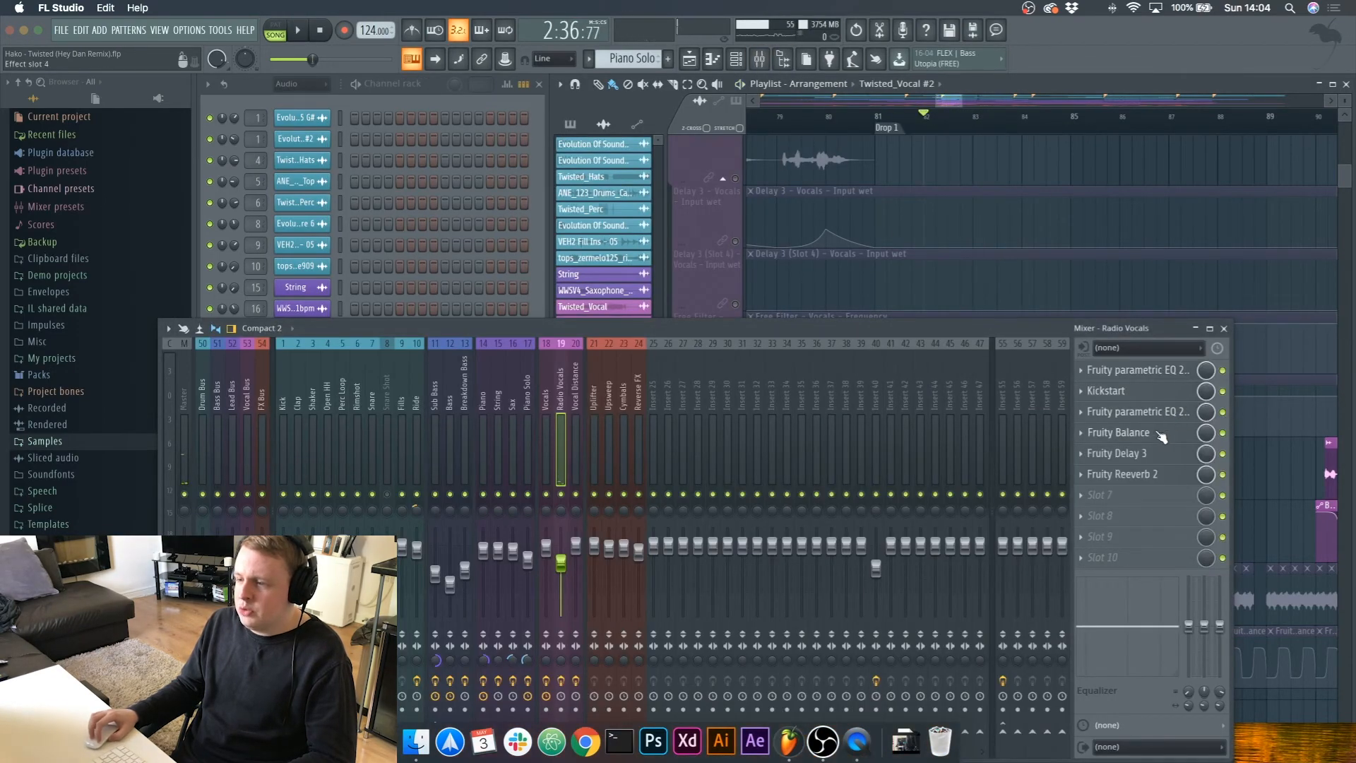
pyautogui.click(1159, 434)
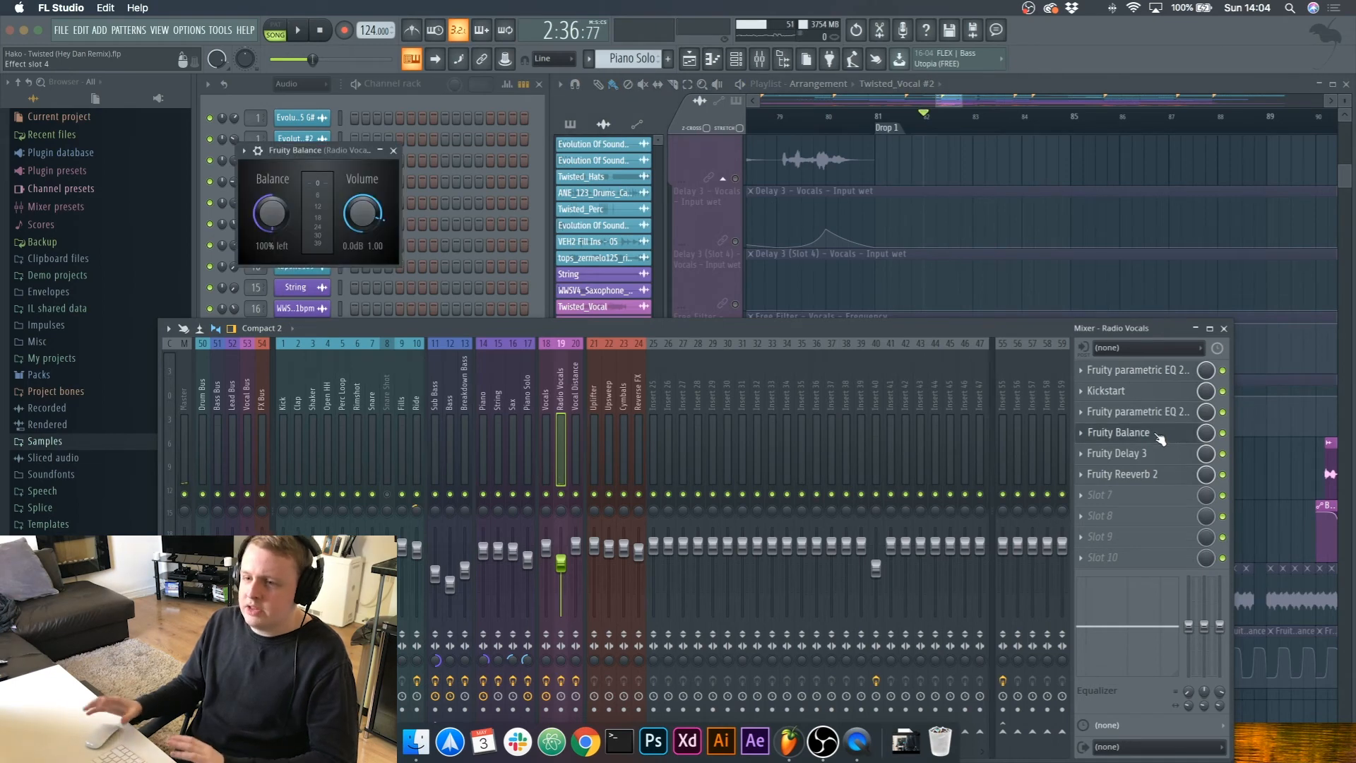
pyautogui.click(1128, 458)
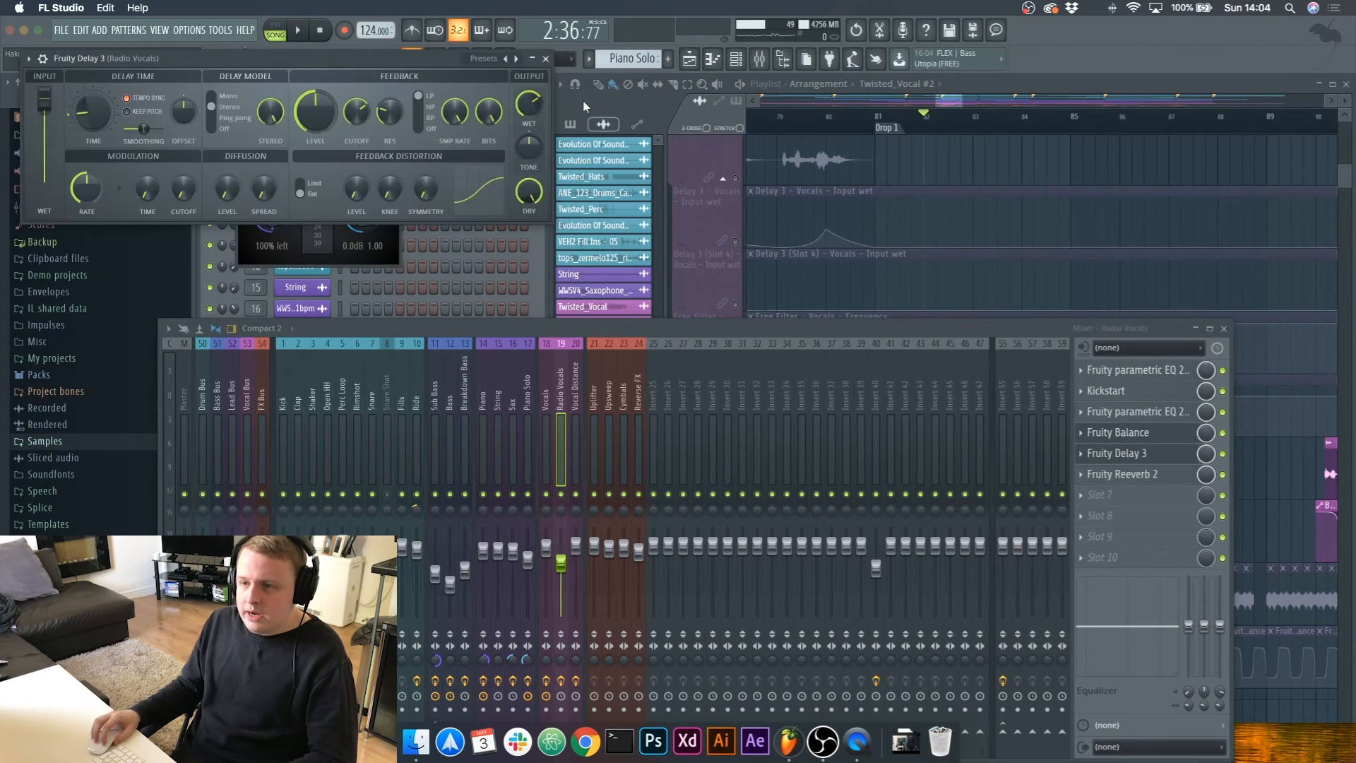
pyautogui.click(546, 58)
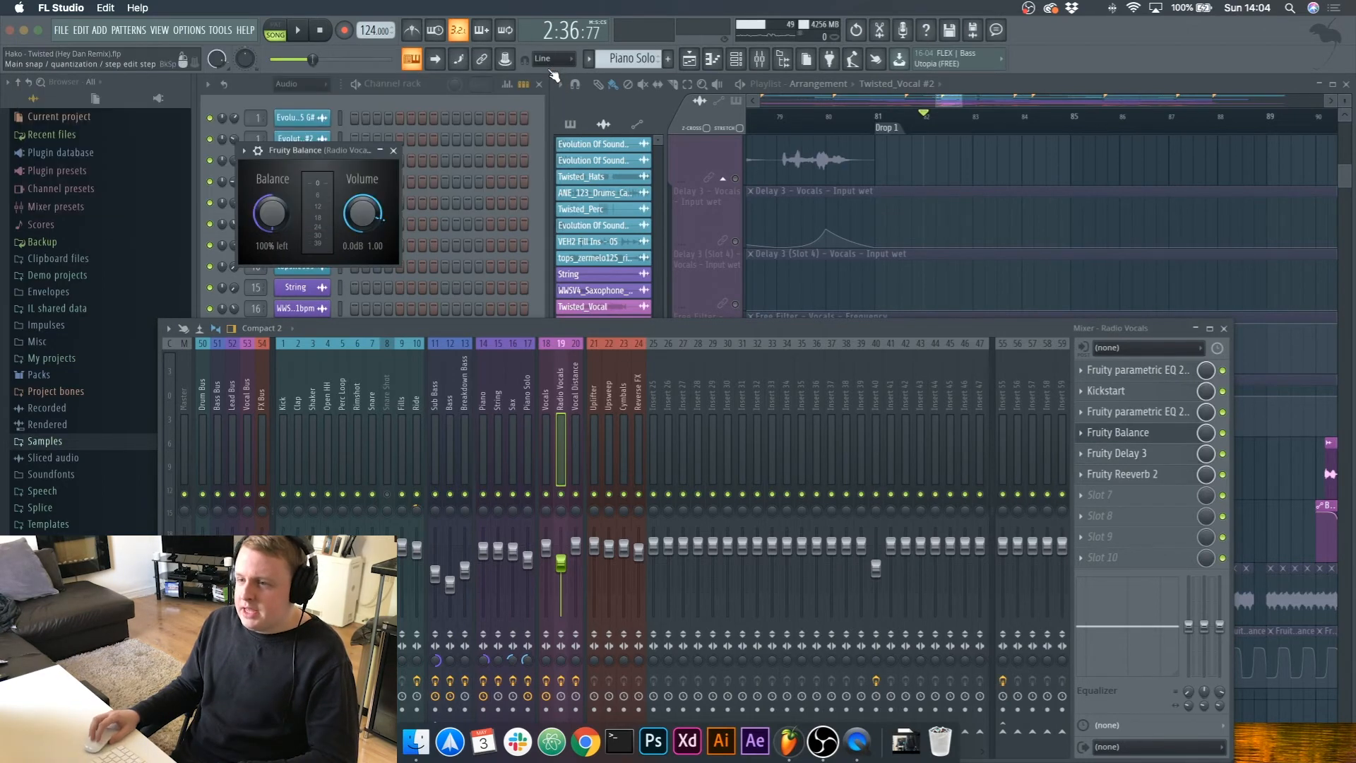
pyautogui.click(1165, 477)
pyautogui.click(629, 165)
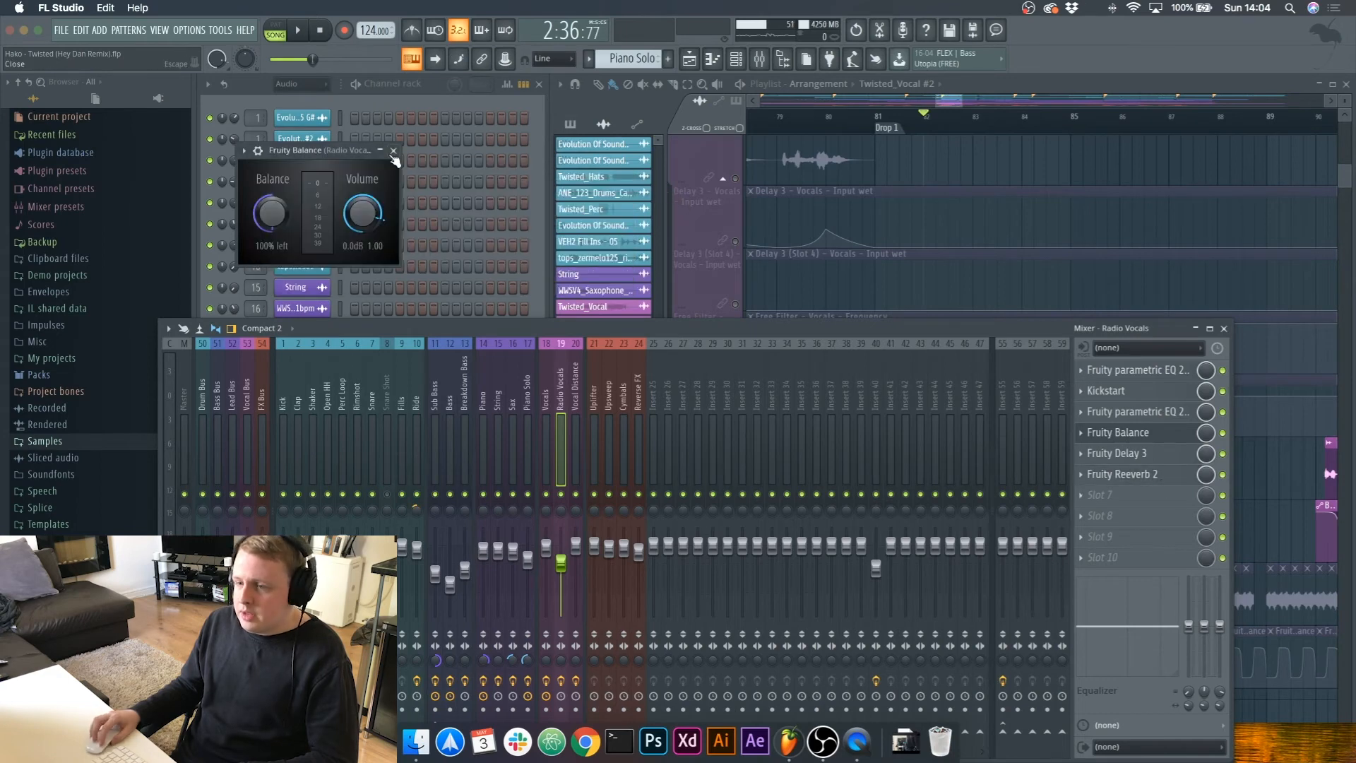
pyautogui.click(394, 152)
pyautogui.click(1208, 328)
# Step: Examine the FX clips from Uplifter to VEH2 FX - 044 and check the effect slots of the FX mixer inserts
pyautogui.scroll(3, 892, 401)
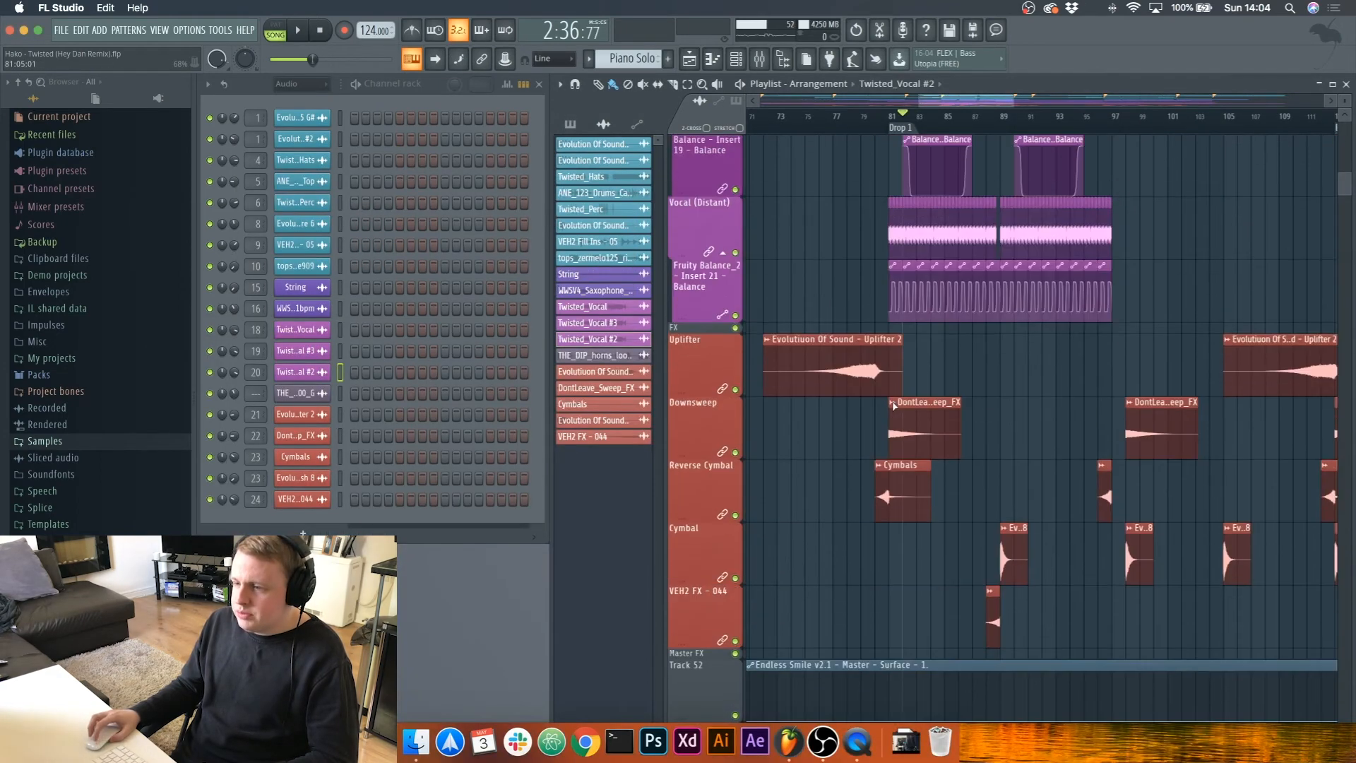
pyautogui.scroll(5, 875, 364)
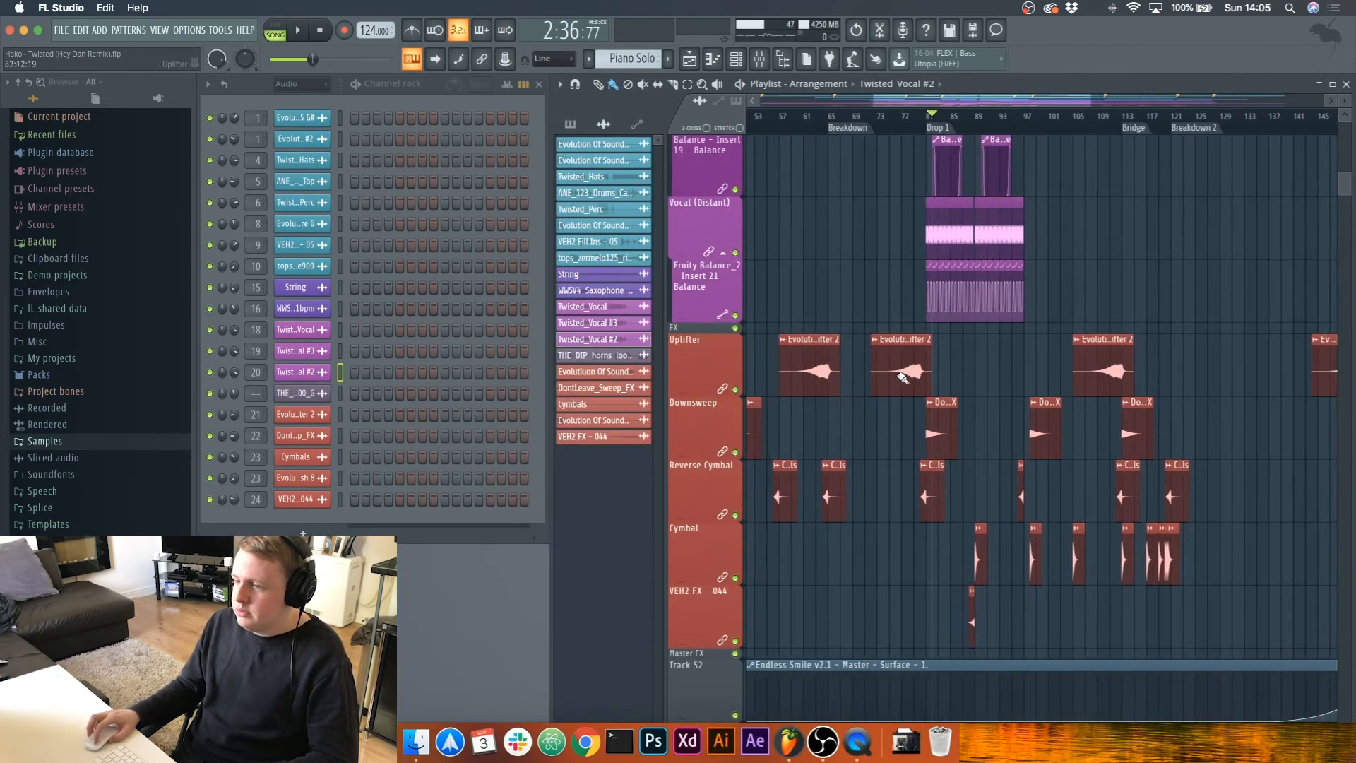
pyautogui.scroll(-6, 962, 198)
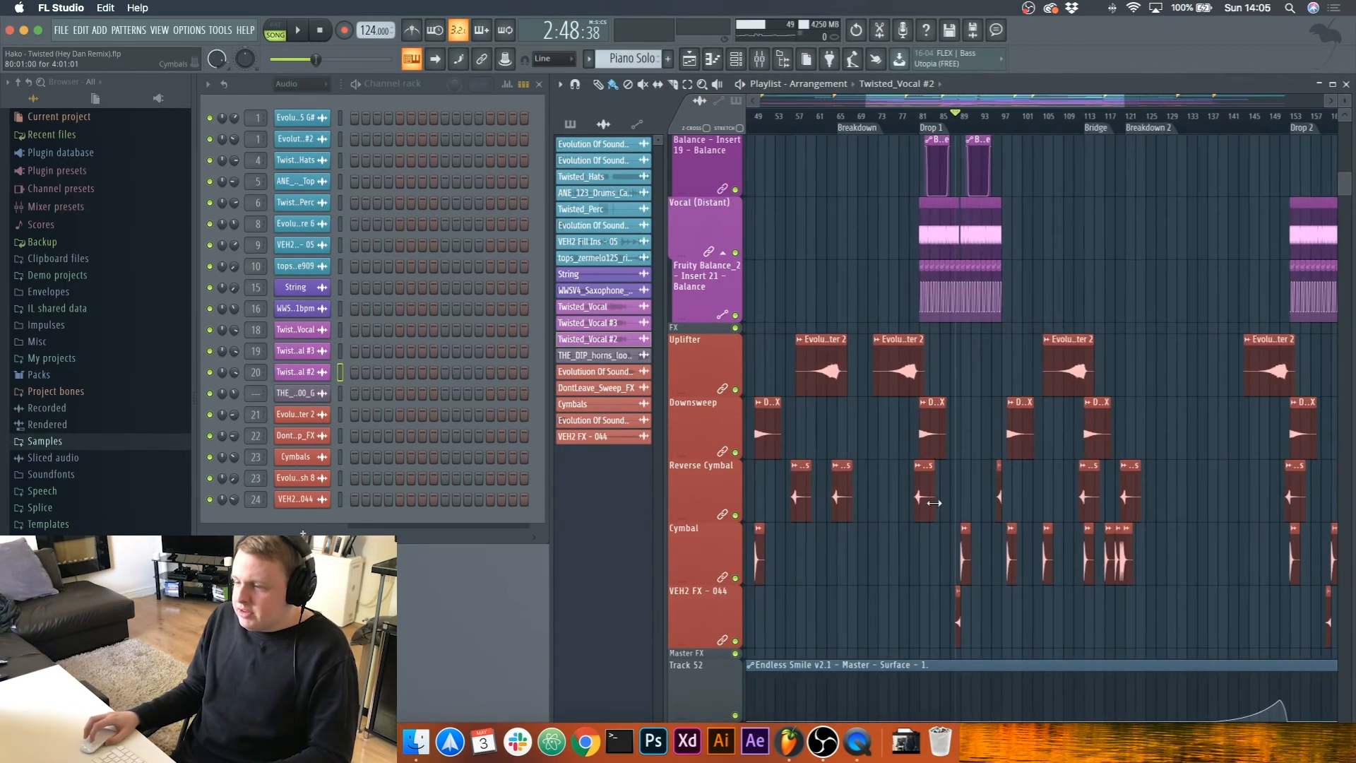
pyautogui.click(760, 60)
pyautogui.press('Right')
pyautogui.press('Right')
pyautogui.press('Right')
pyautogui.press('Right')
pyautogui.press('Right')
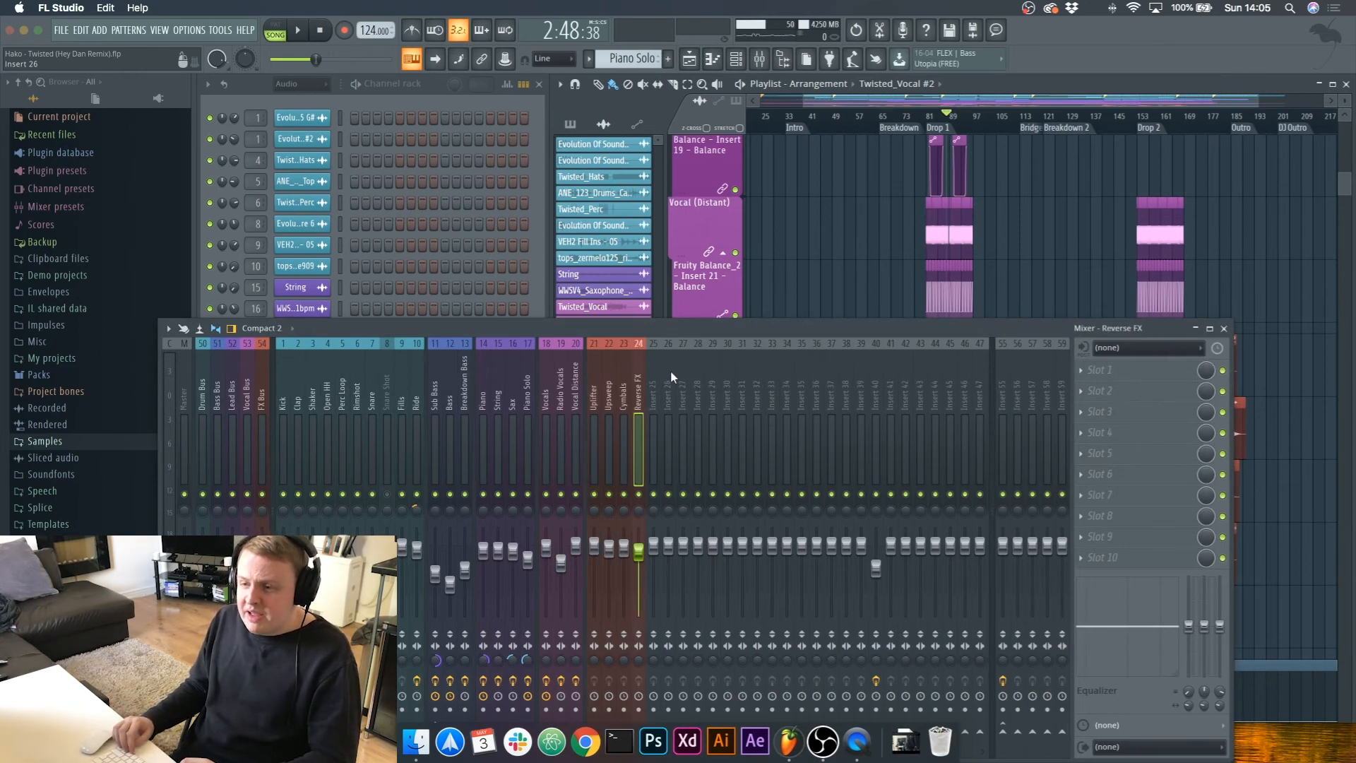
pyautogui.press('Left')
pyautogui.press('Left')
pyautogui.press('Left')
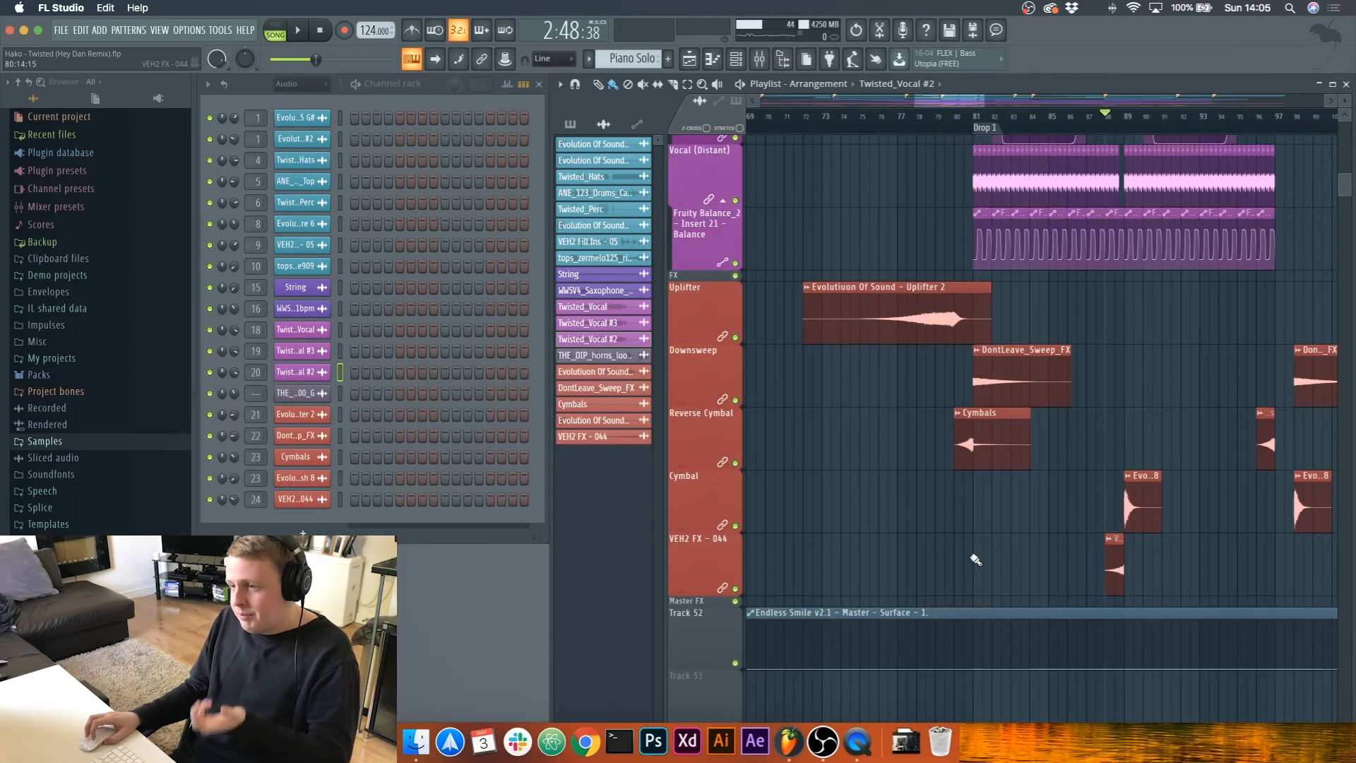
# Step: Place the playhead just before Drop 1 and examine the Endless Smile v2.1 surface on the Master insert
pyautogui.click(955, 139)
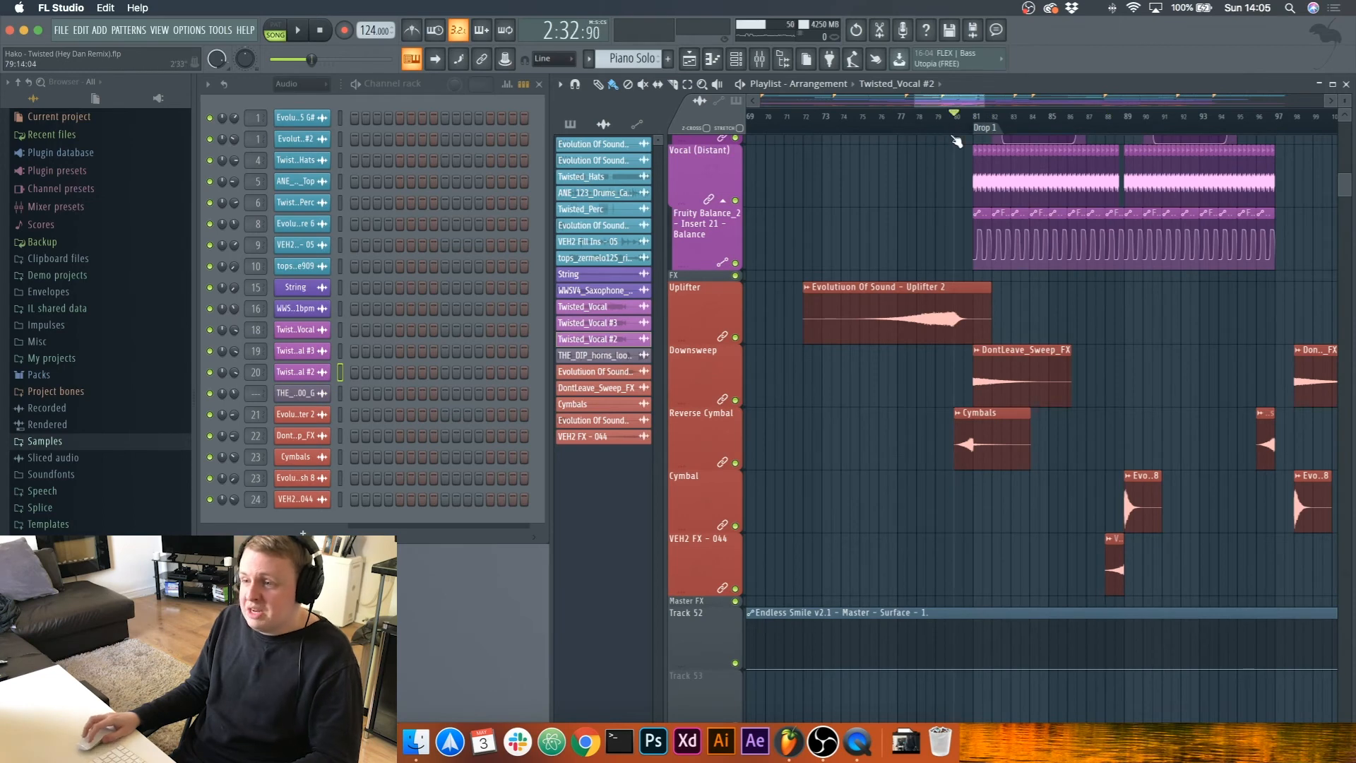
pyautogui.press('F9')
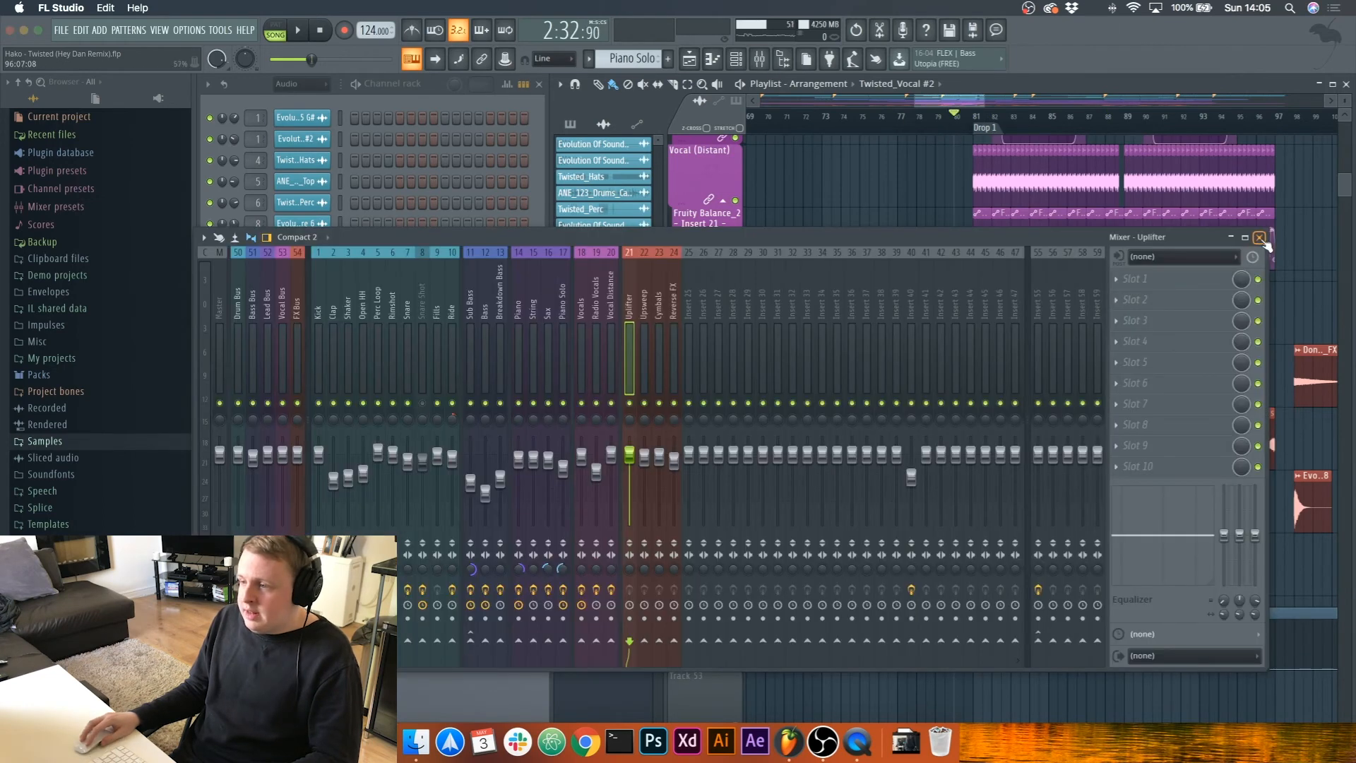
pyautogui.click(227, 331)
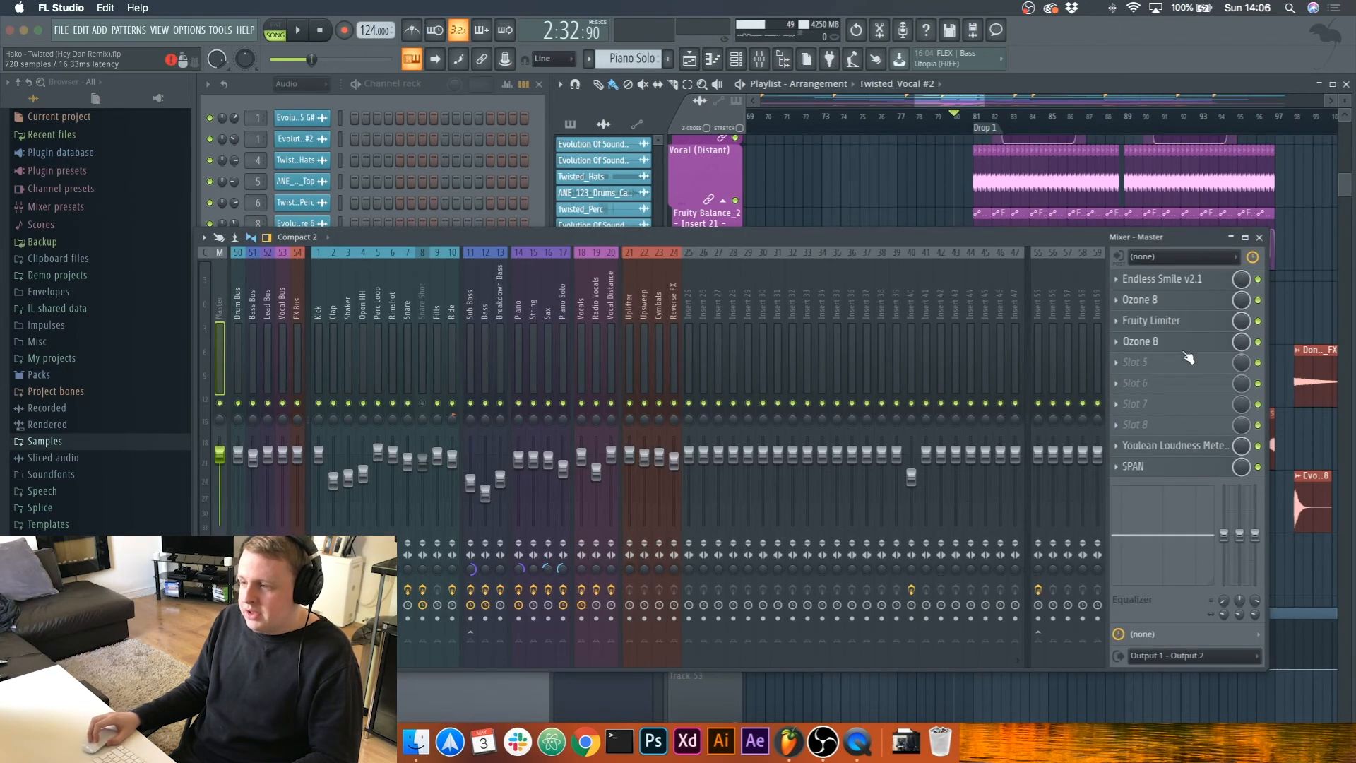
pyautogui.click(1189, 280)
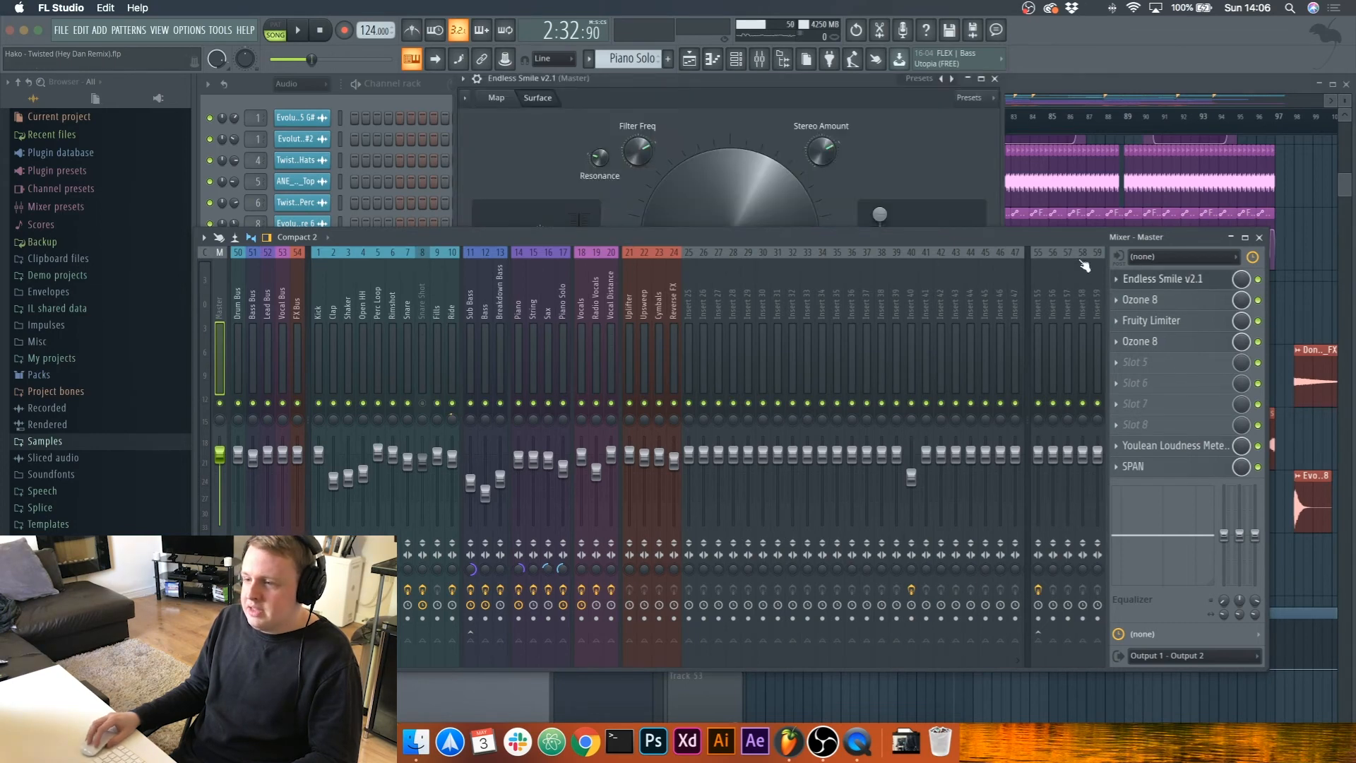
pyautogui.moveTo(1053, 236); pyautogui.dragTo(1049, 253)
pyautogui.press('F9')
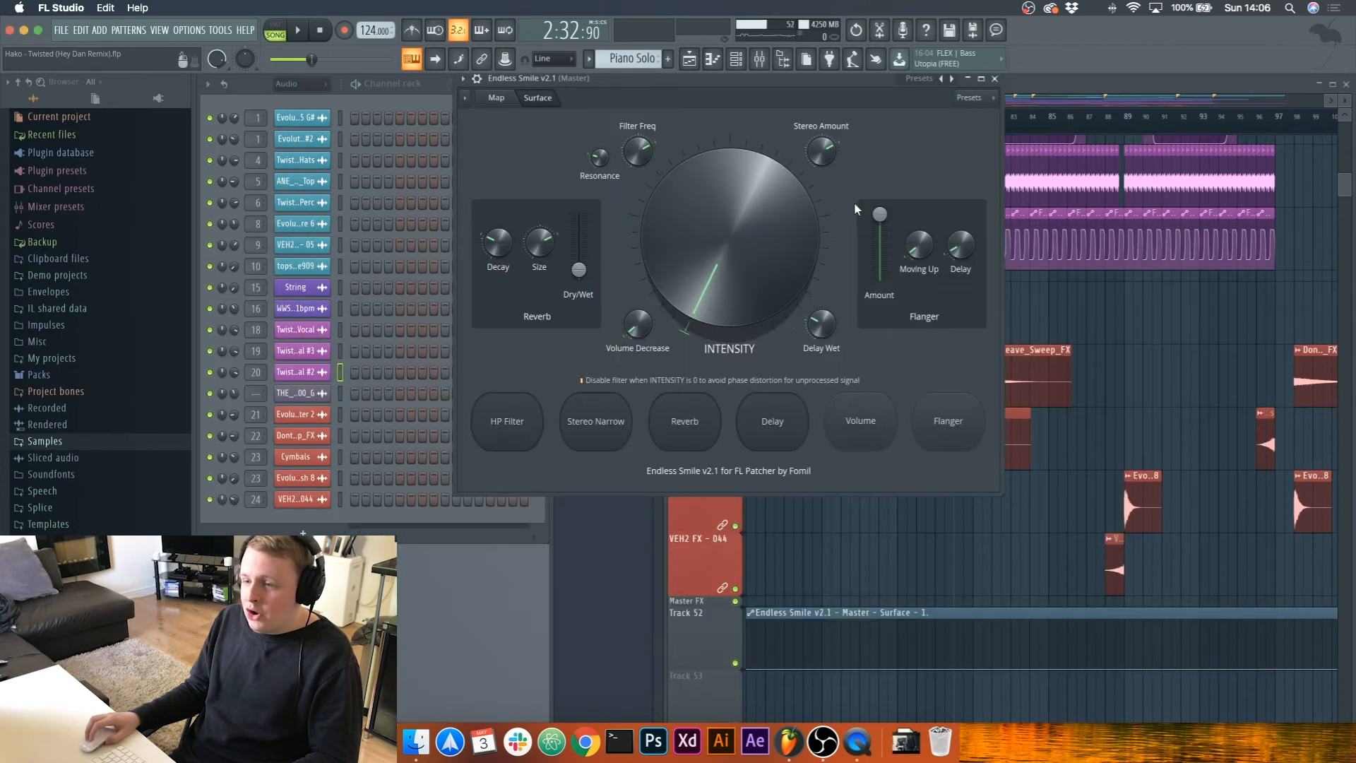
pyautogui.moveTo(760, 96); pyautogui.dragTo(723, 199)
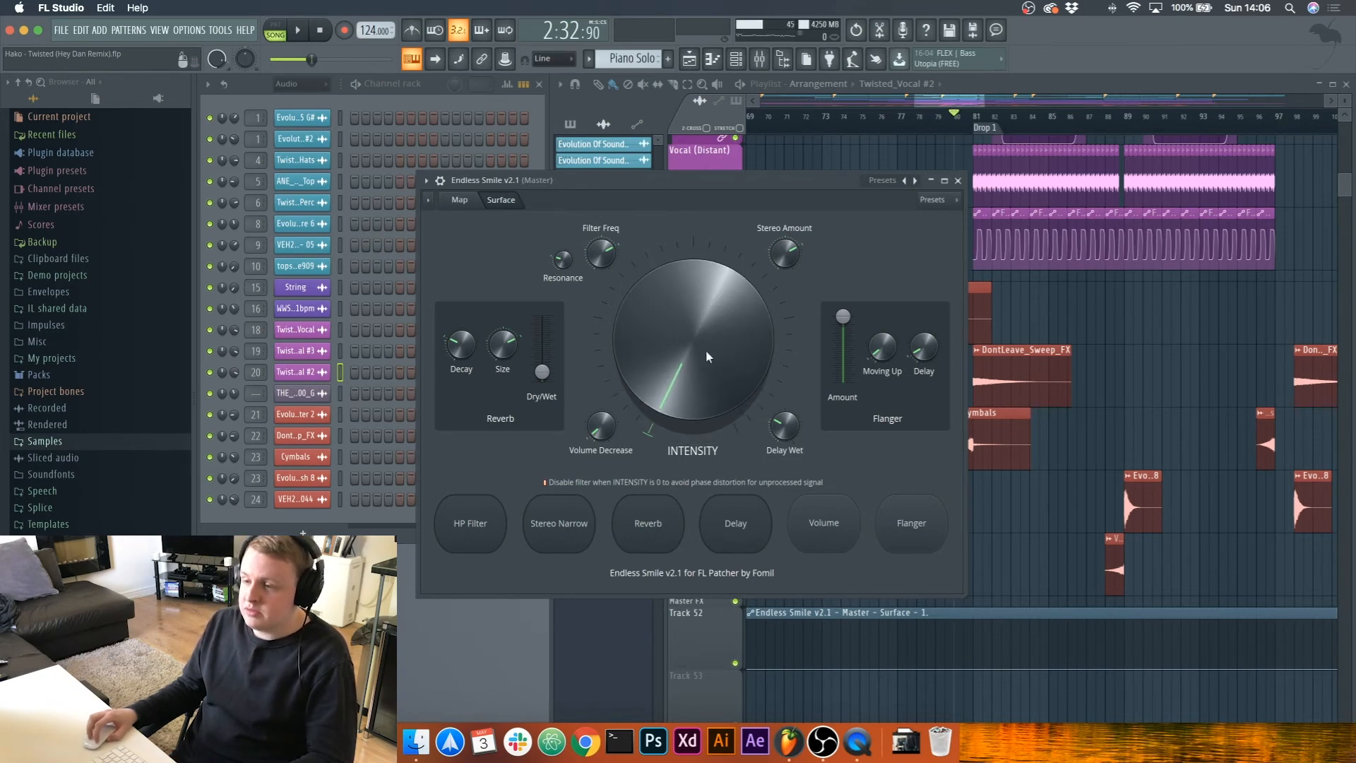
# Step: Examine the Endless Smile v2.1 patcher map and its Delay module settings, and close both windows
pyautogui.click(461, 200)
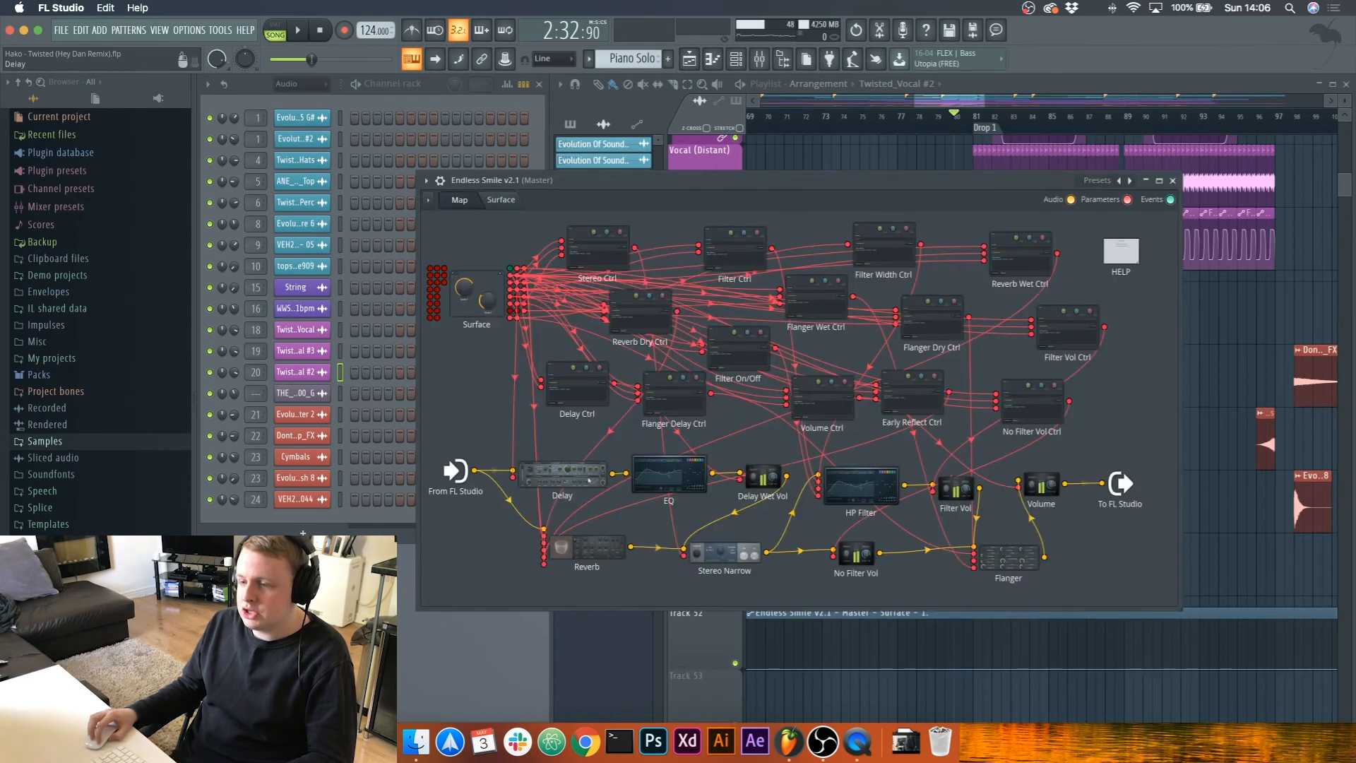
pyautogui.click(590, 481)
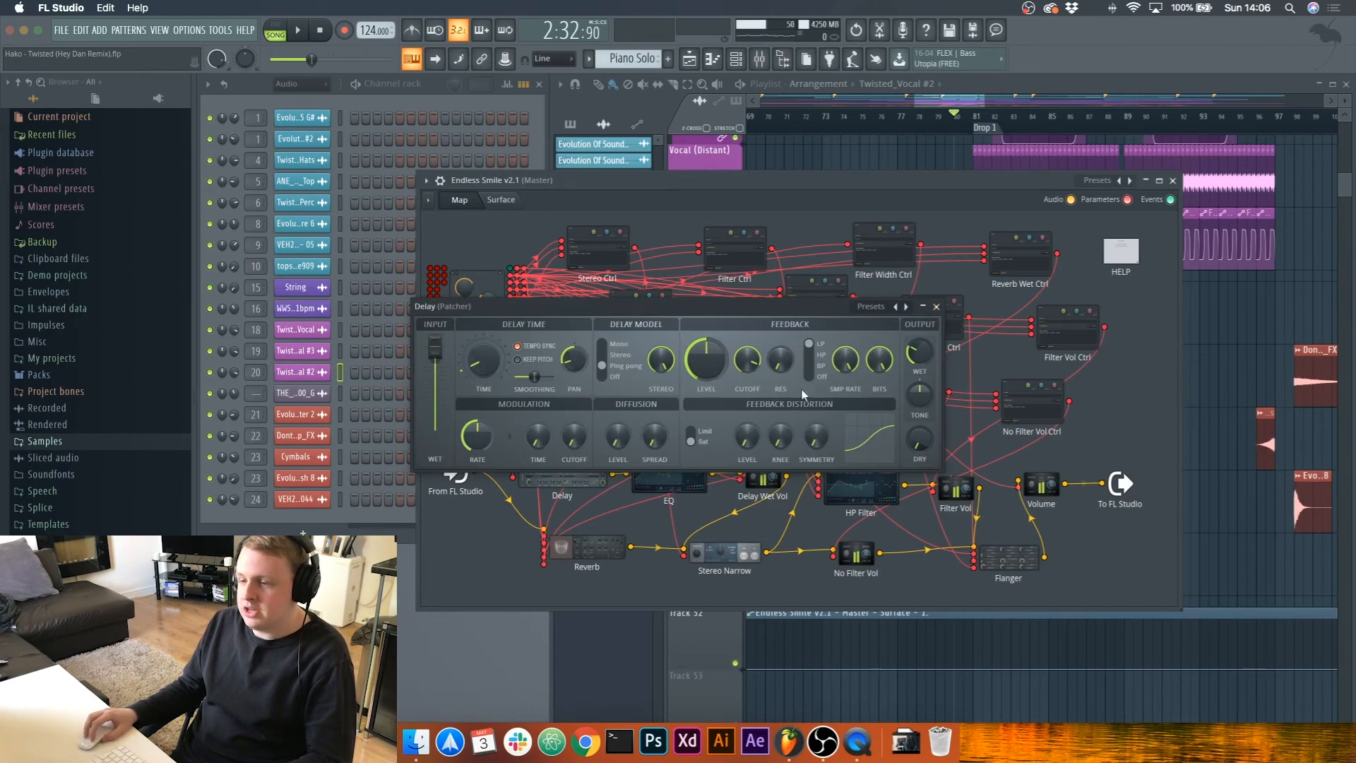
pyautogui.click(938, 309)
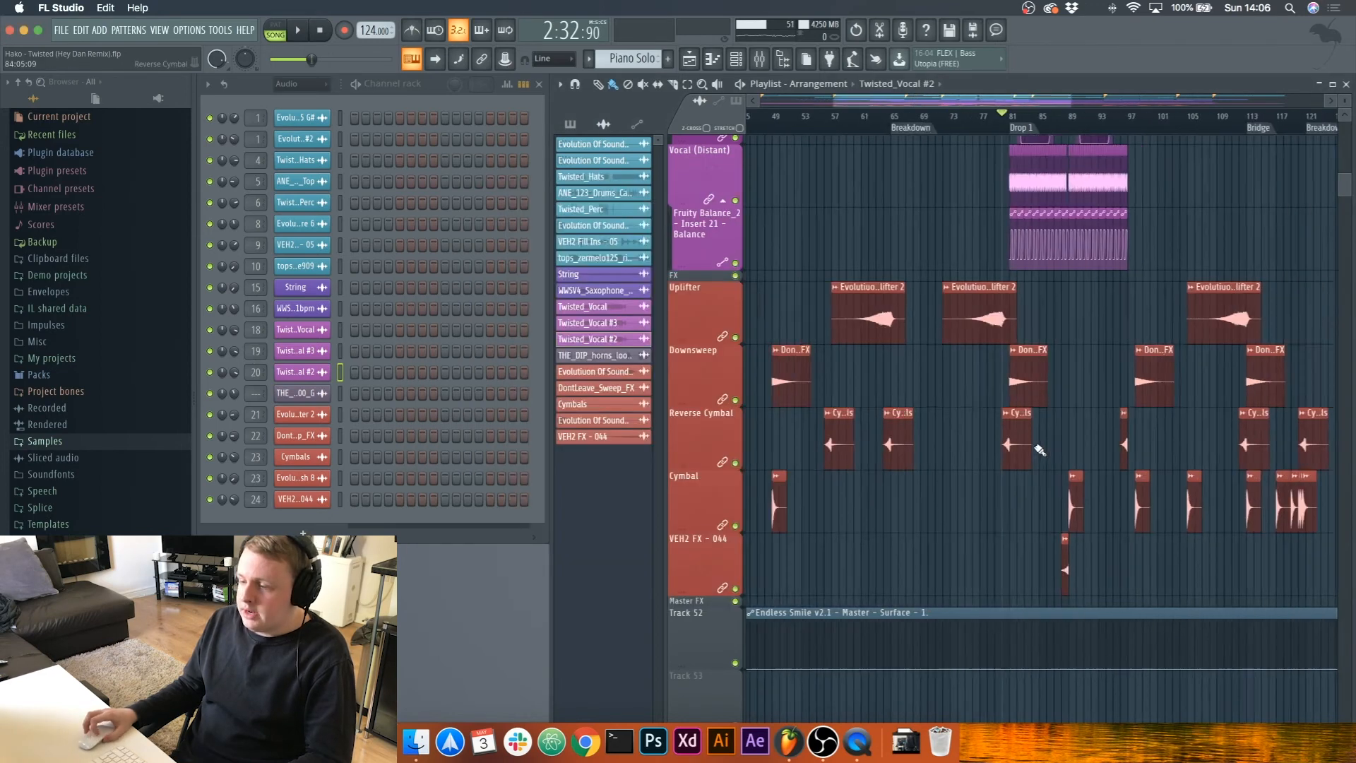
pyautogui.click(1172, 181)
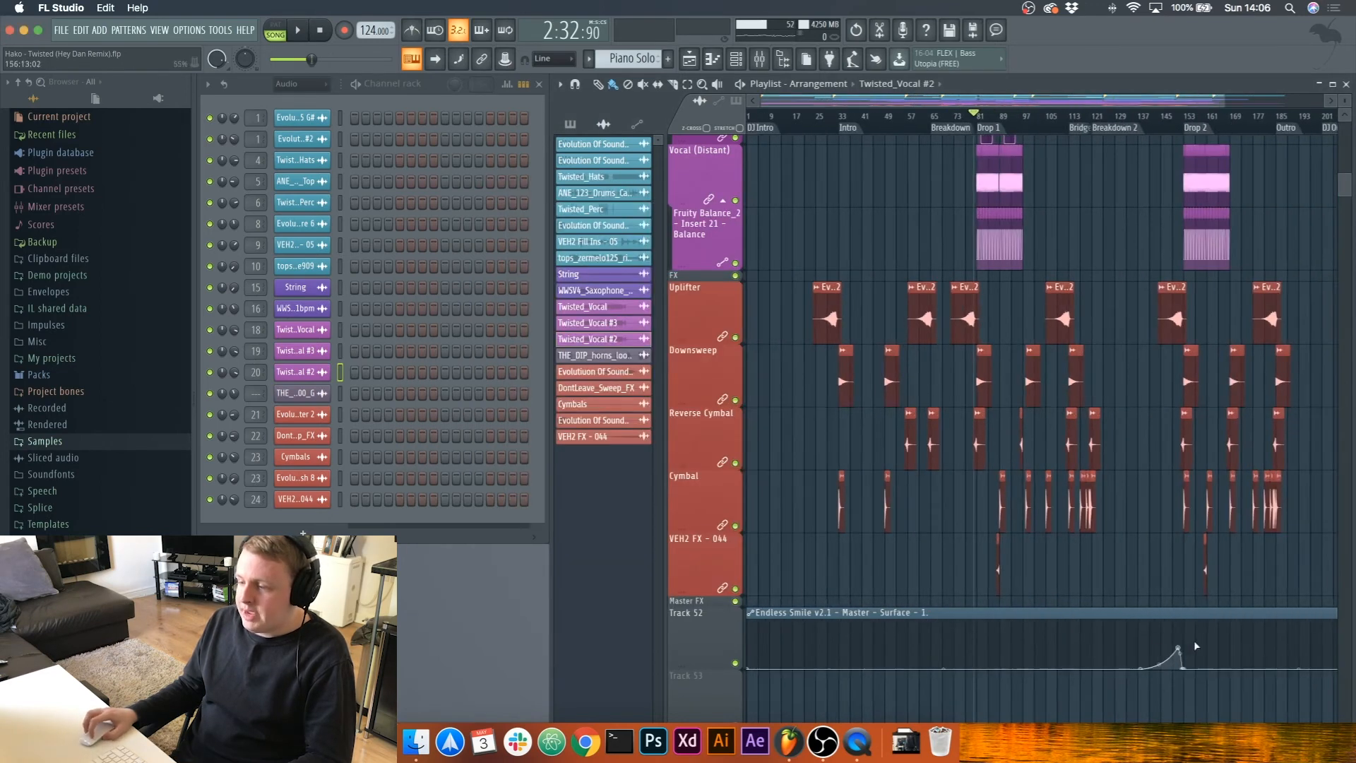
# Step: Examine the Endless Smile automation curve leading into Drop 2 and reopen the plugin from the Master insert
pyautogui.hscroll(5, 1194, 640)
pyautogui.scroll(6, 1110, 665)
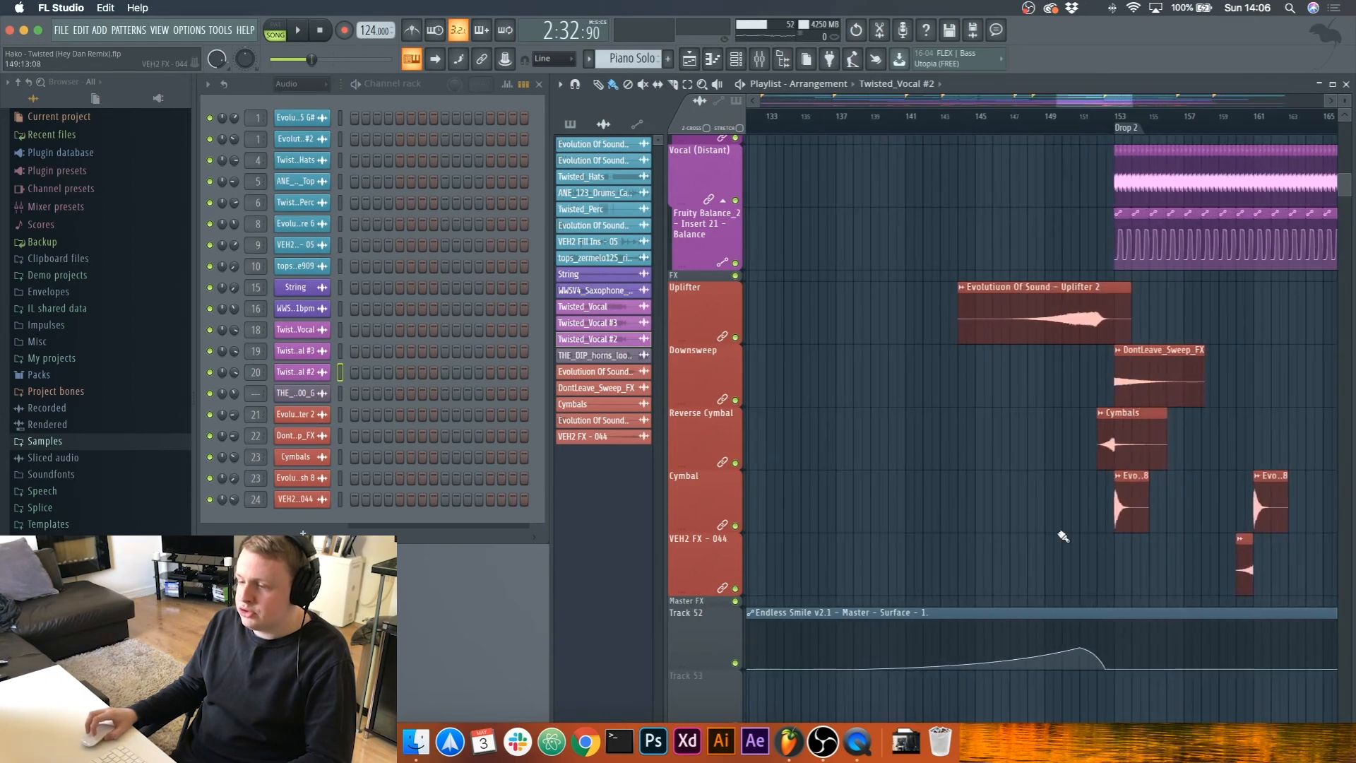
pyautogui.press('F9')
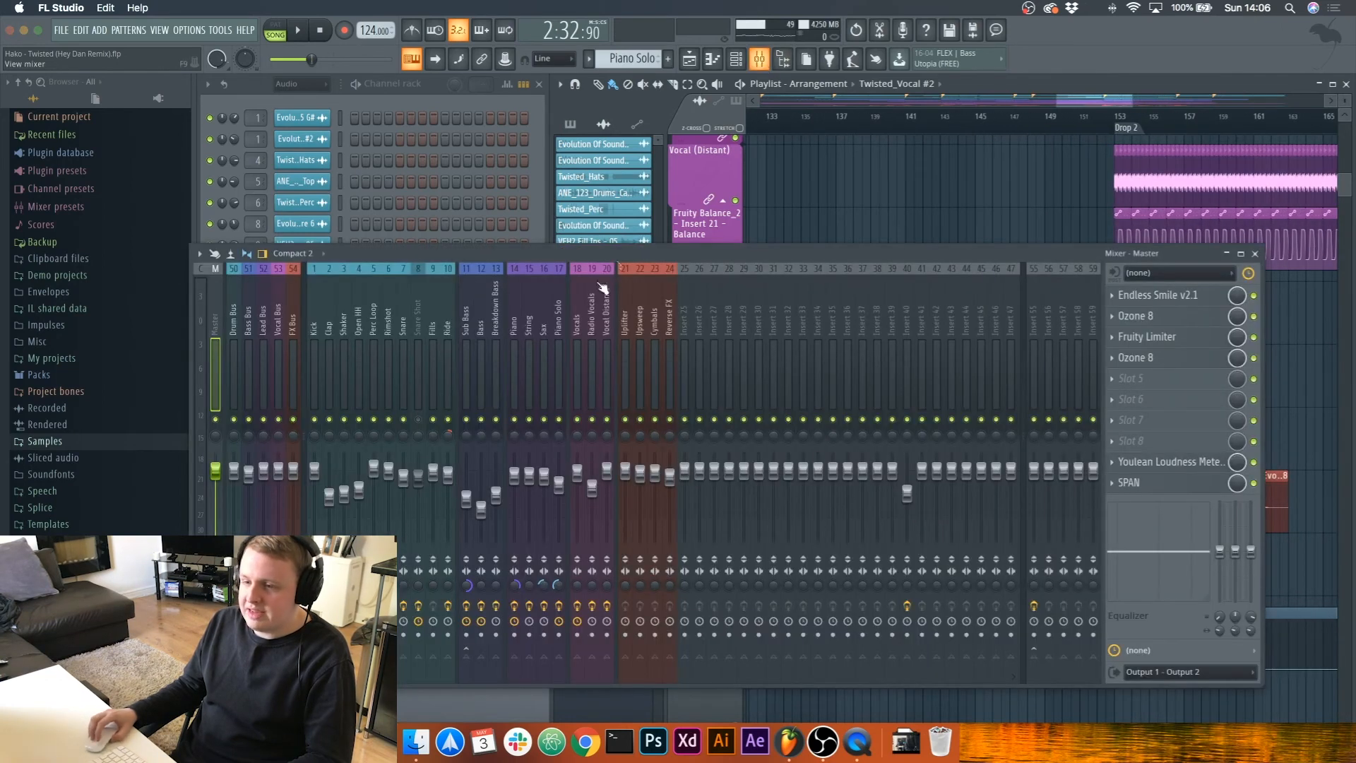
pyautogui.click(1206, 297)
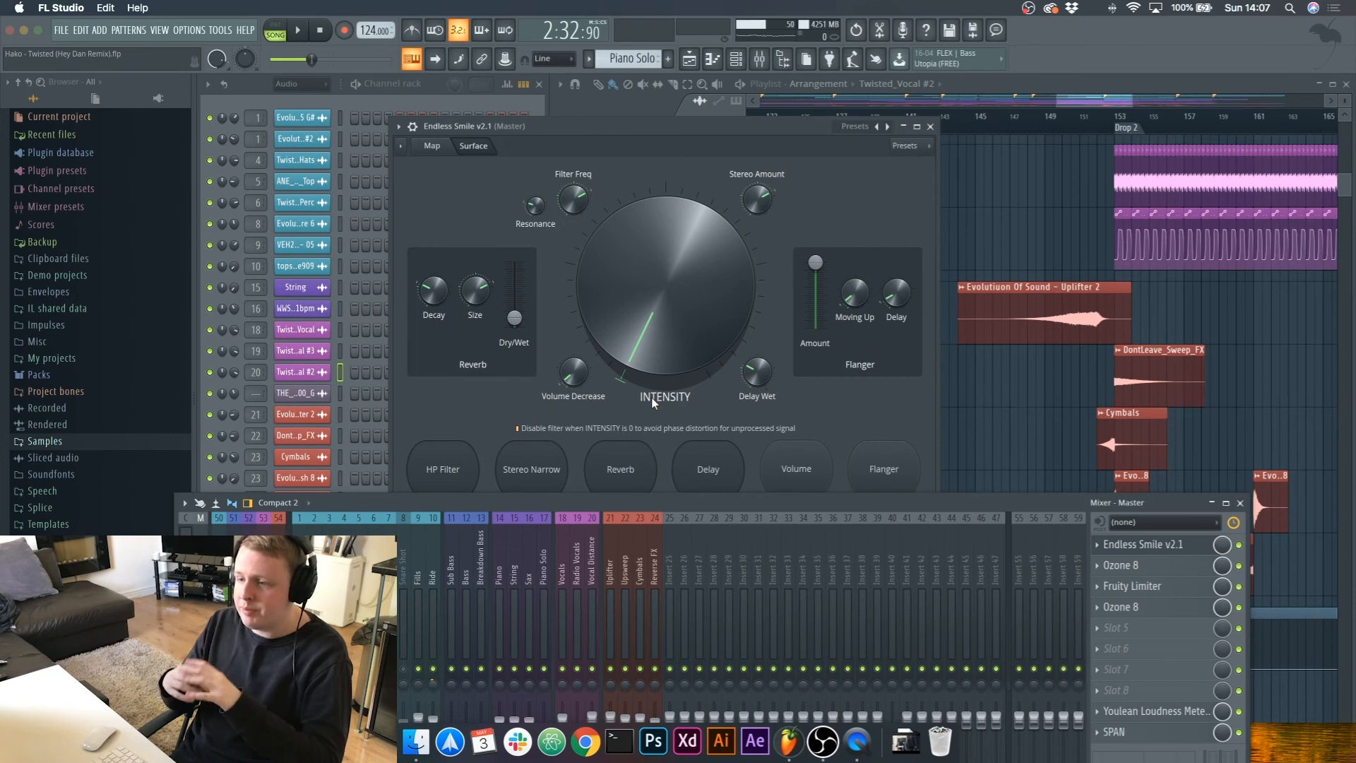
# Step: Audition the full mix in the build-up to Drop 2 from just before bar 145
pyautogui.click(1049, 117)
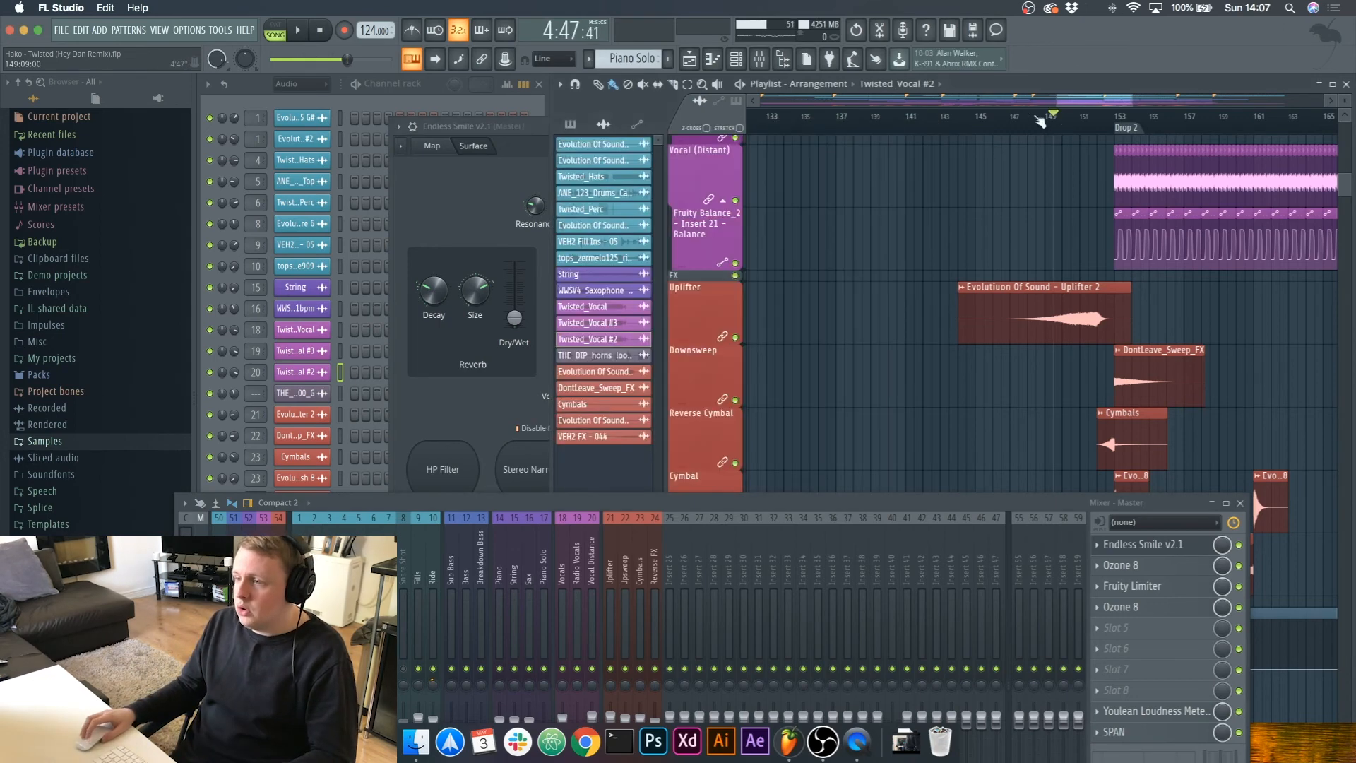
pyautogui.click(983, 120)
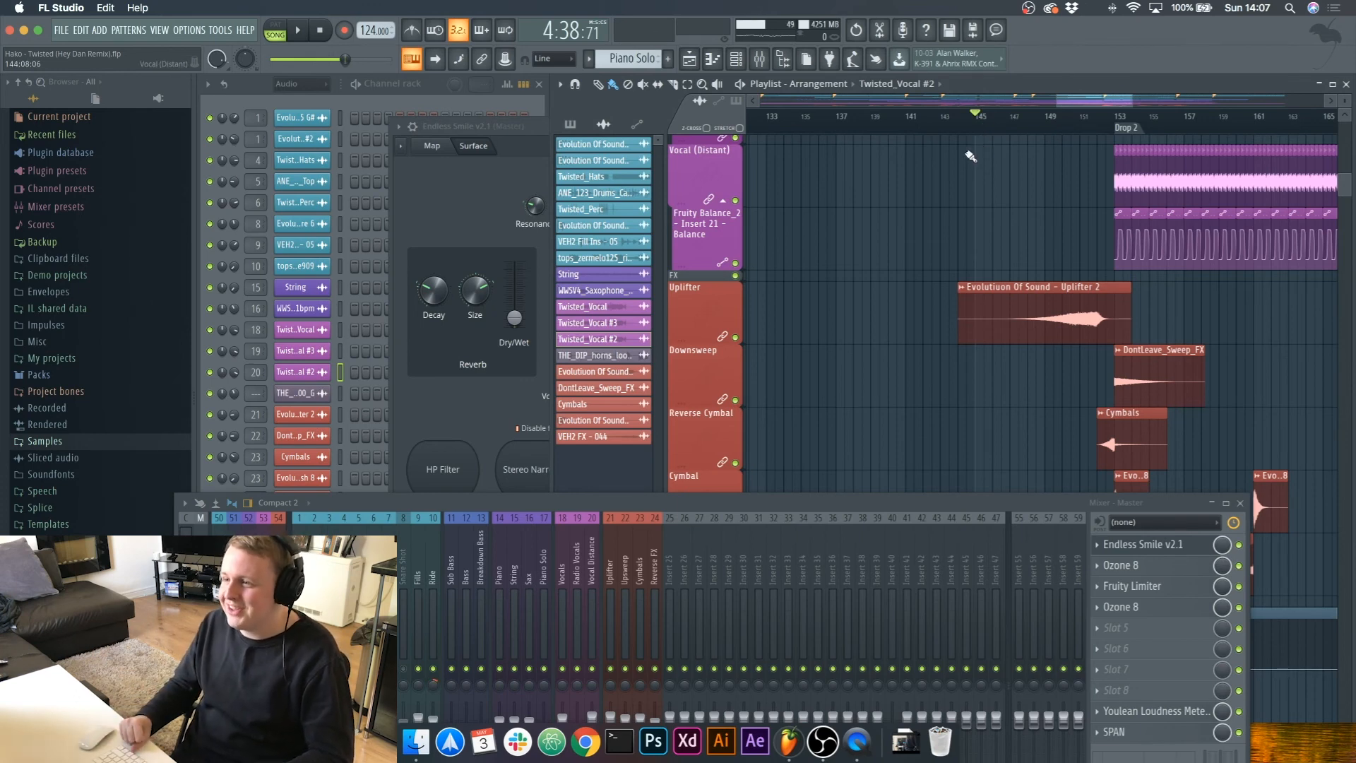
pyautogui.press('space')
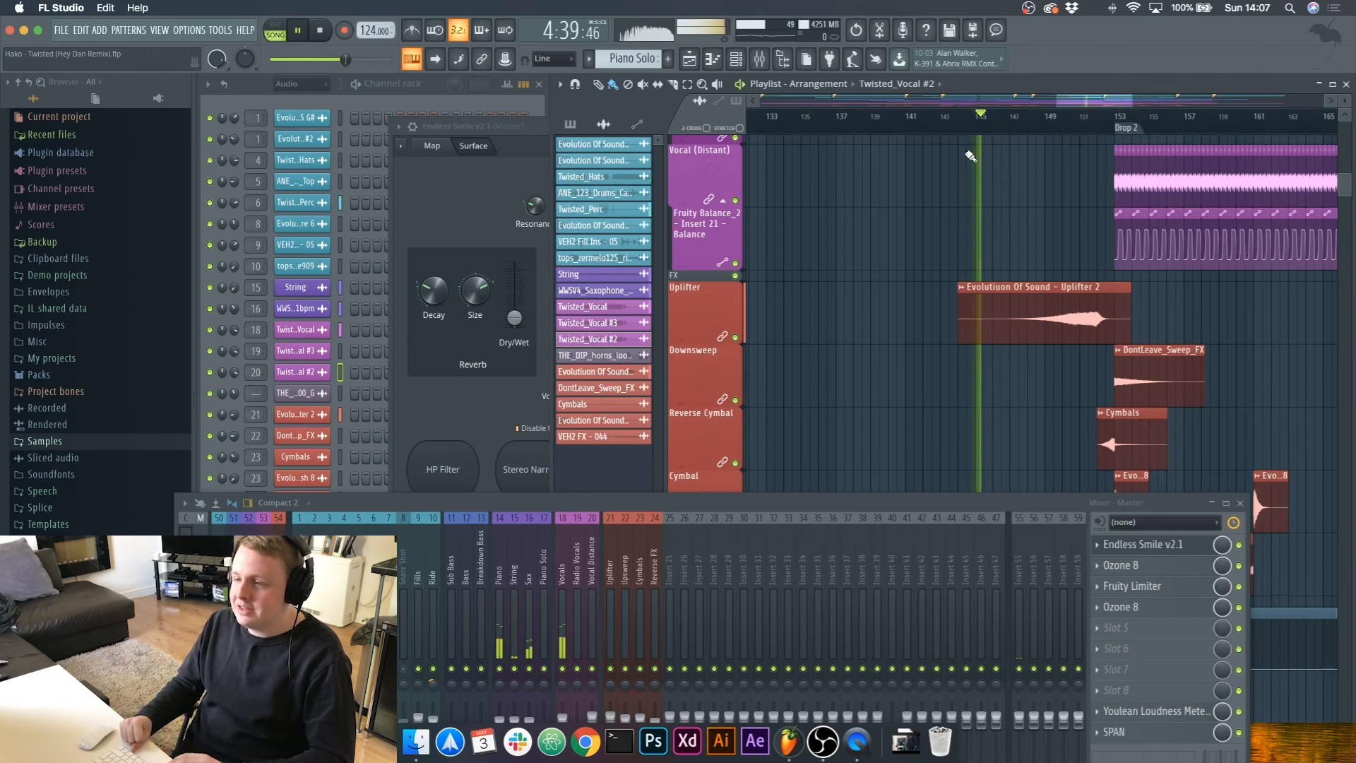